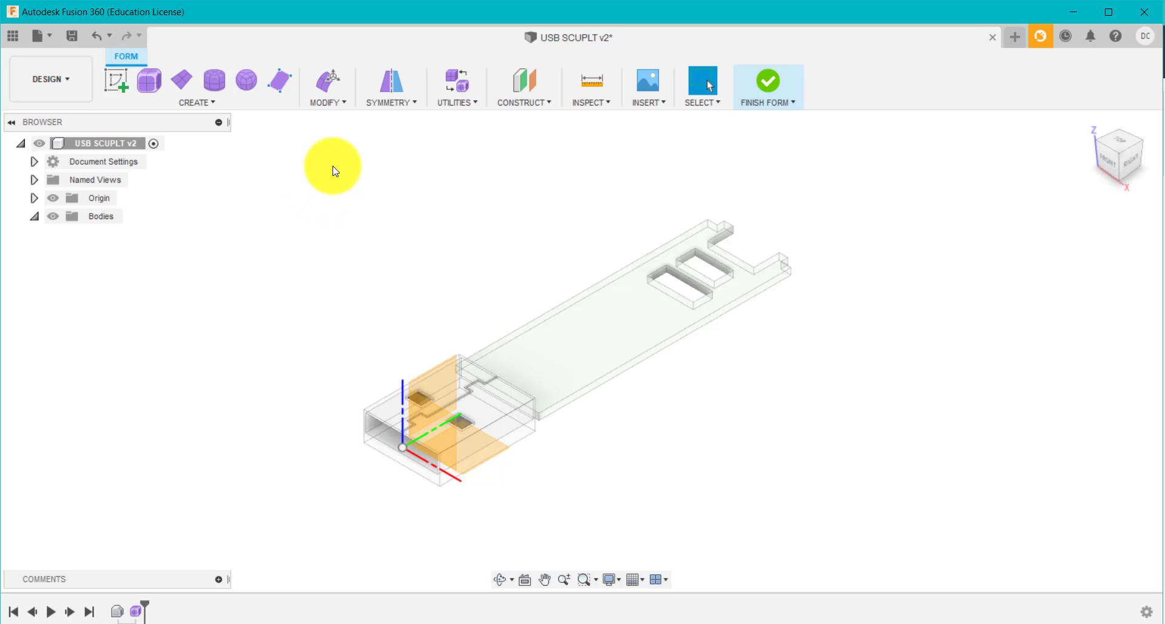
Step: Start a T-spline box on the horizontal plane, centred along the USB stick's axis, about 70 mm wide and 34 mm long
click(225, 103)
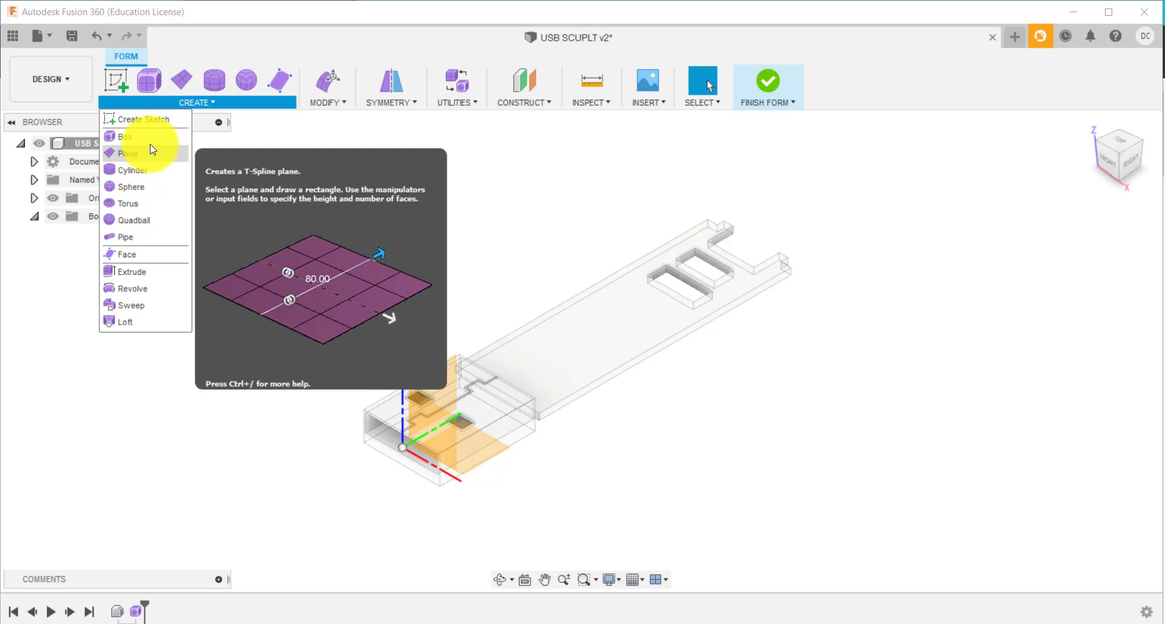
click(150, 144)
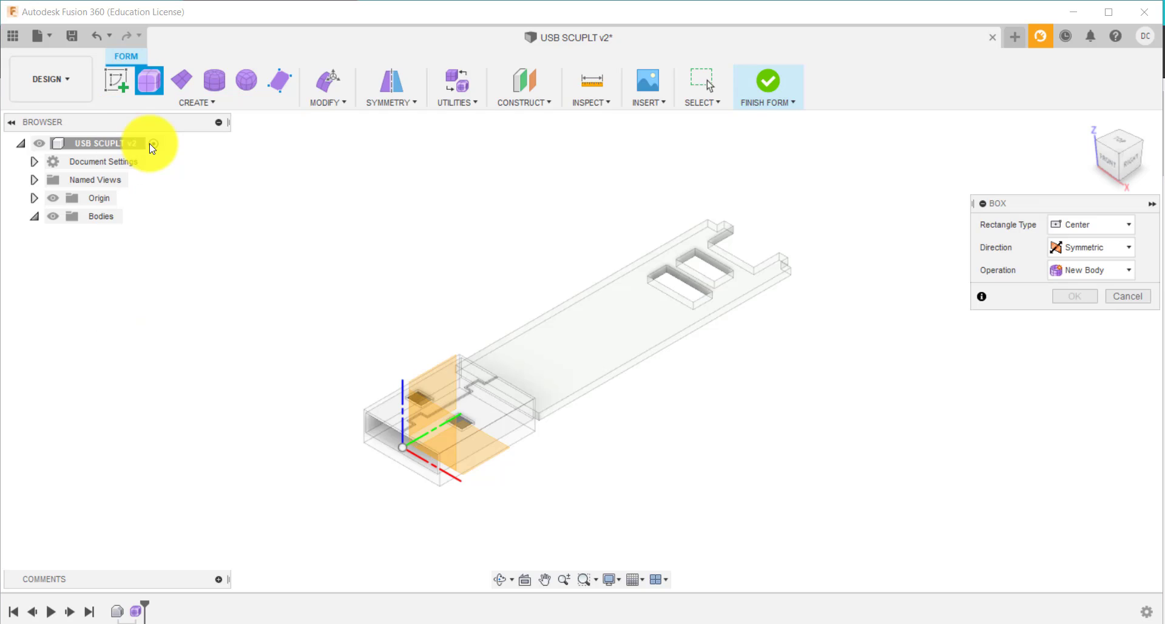
scroll(432, 486, up, 3)
scroll(434, 489, up, 3)
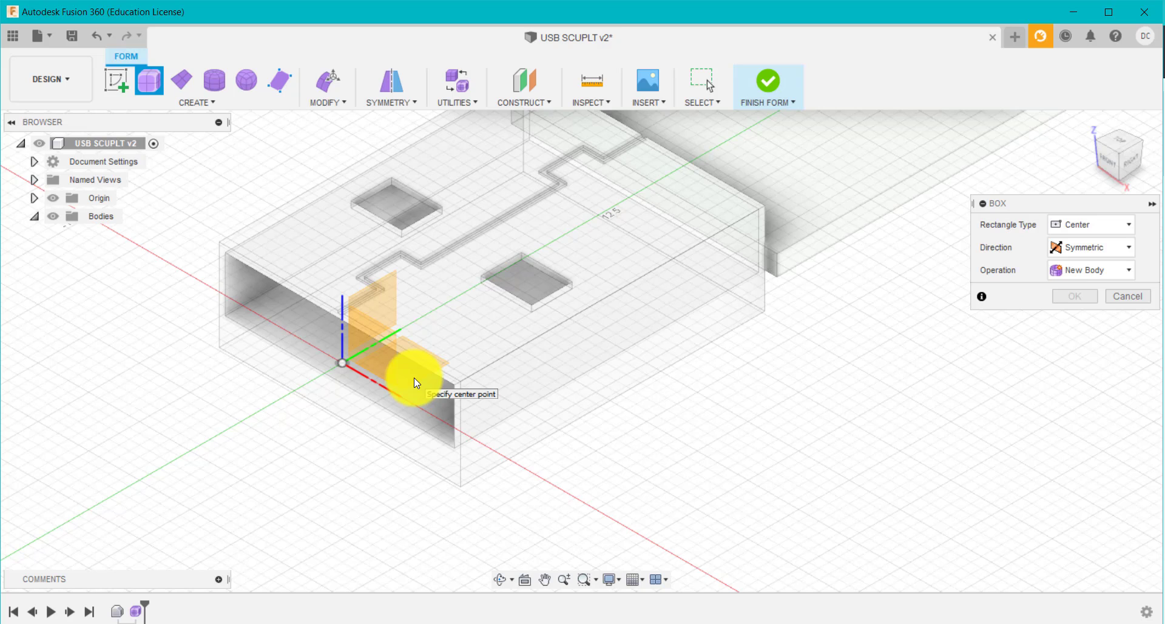
scroll(417, 382, down, 3)
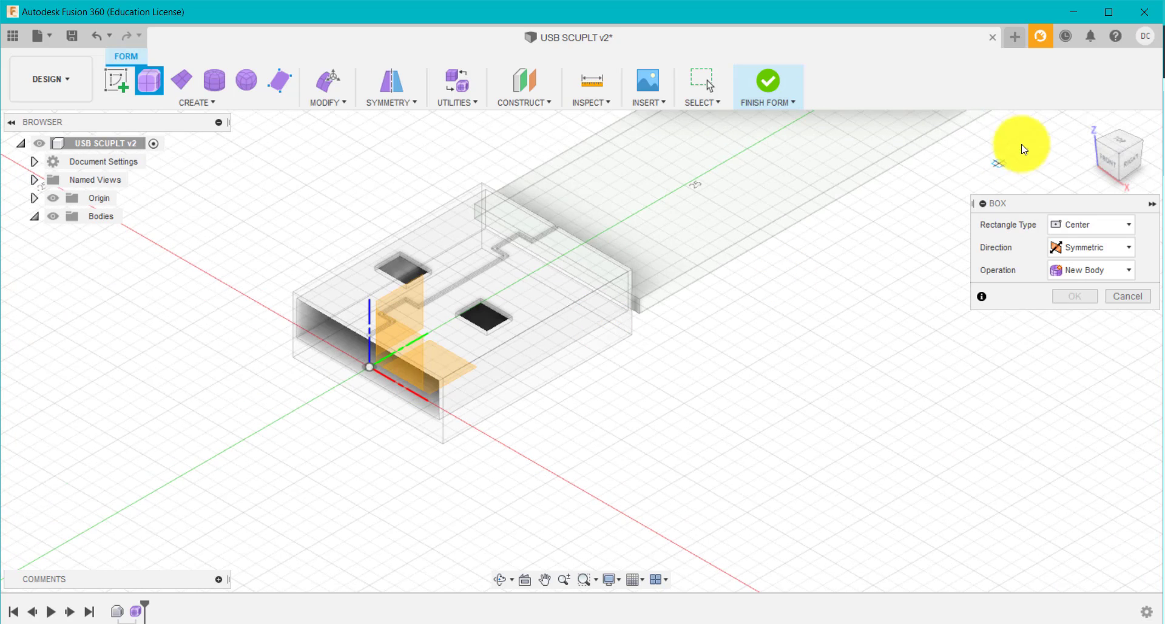
click(1118, 142)
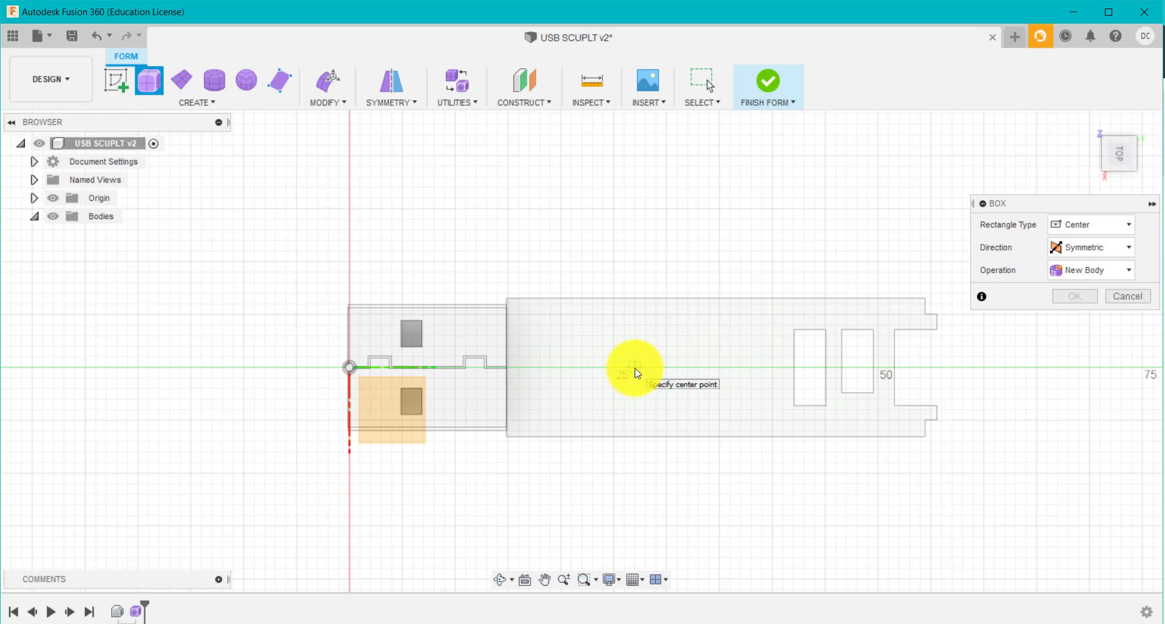
click(634, 366)
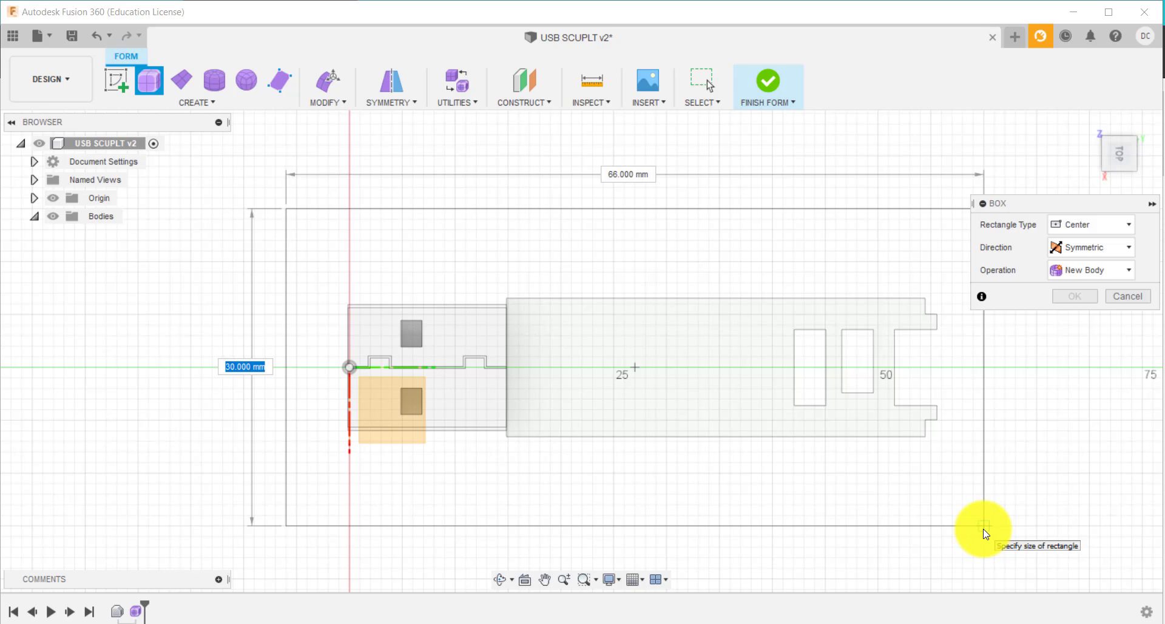
key(Tab)
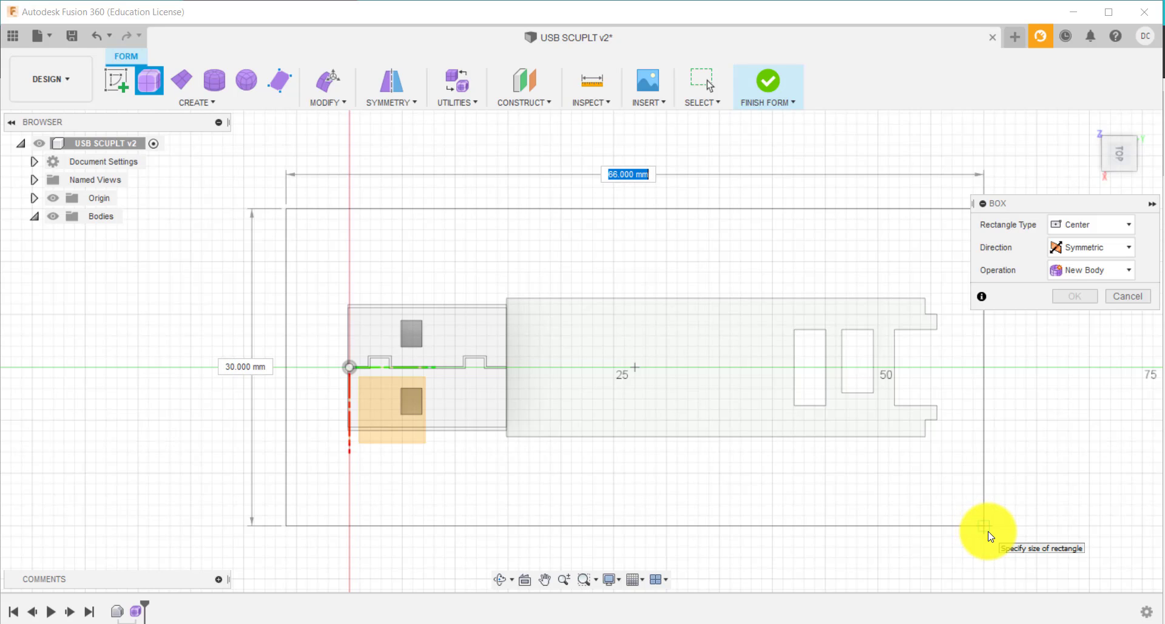
key(Tab)
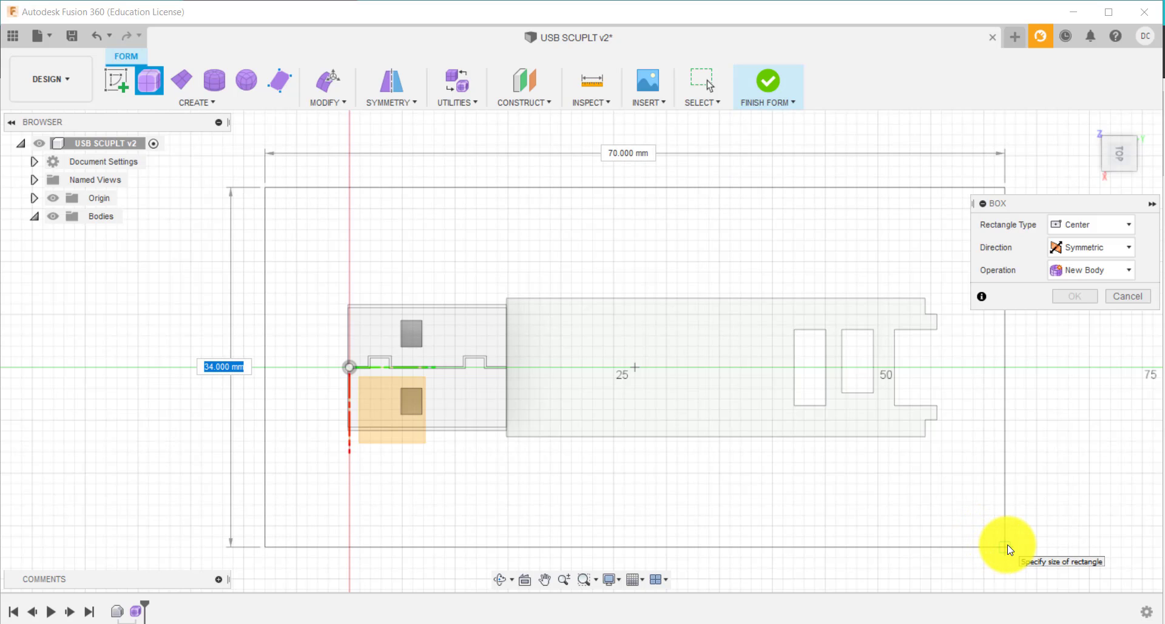
click(1005, 546)
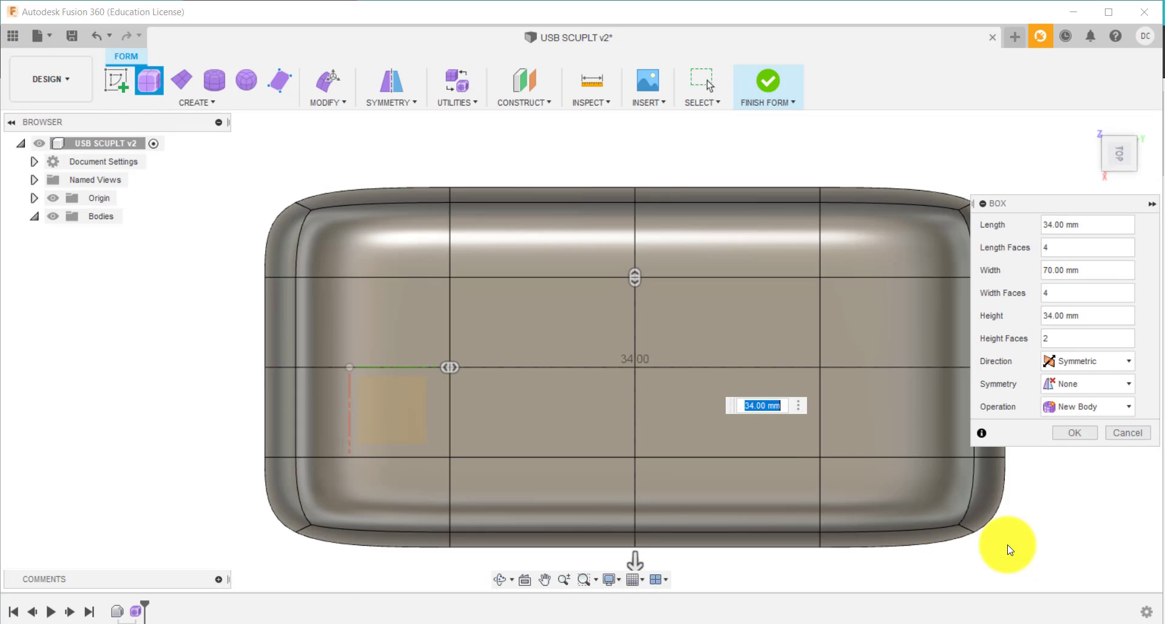
Step: Reduce the box's height to 12 mm, checking its shape from the front
click(1090, 127)
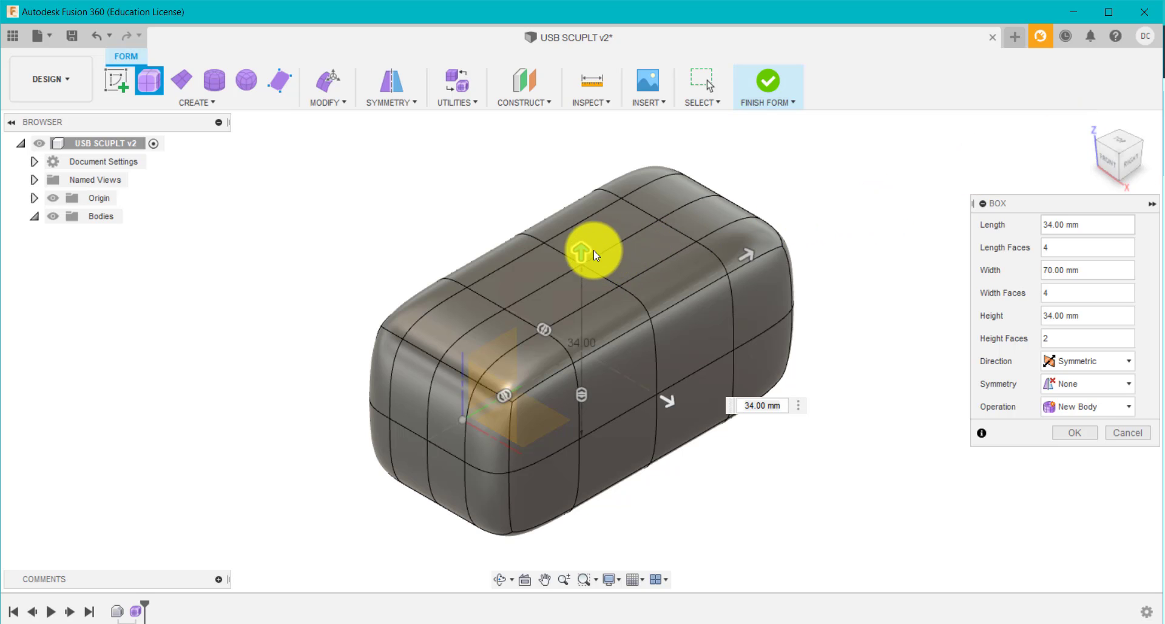
drag(581, 249, 581, 297)
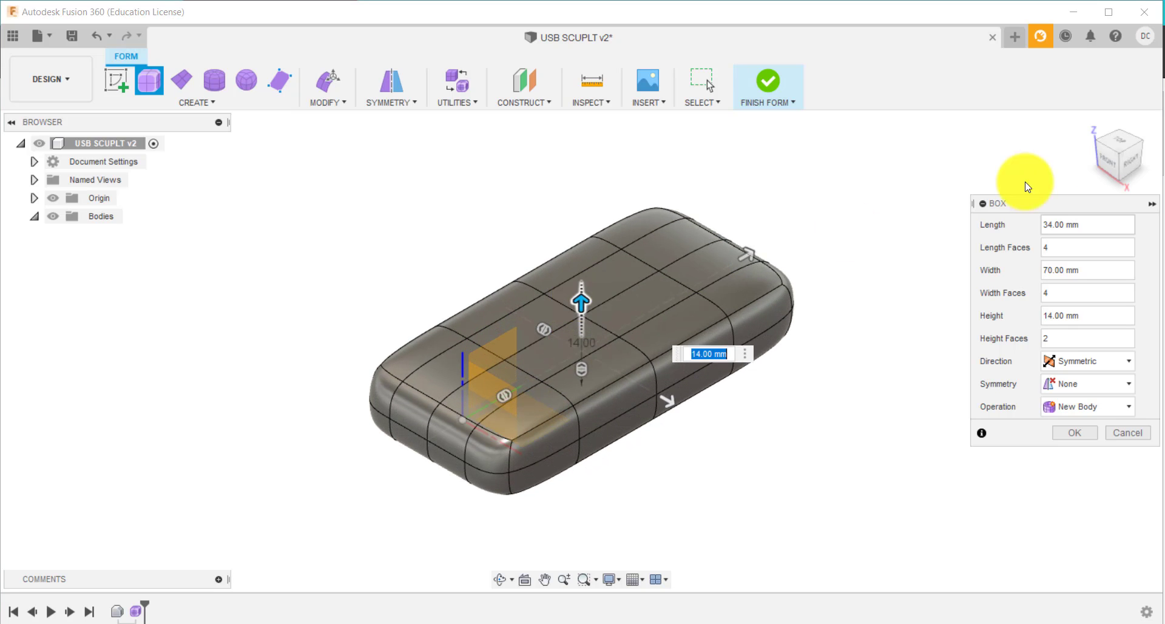
click(1107, 161)
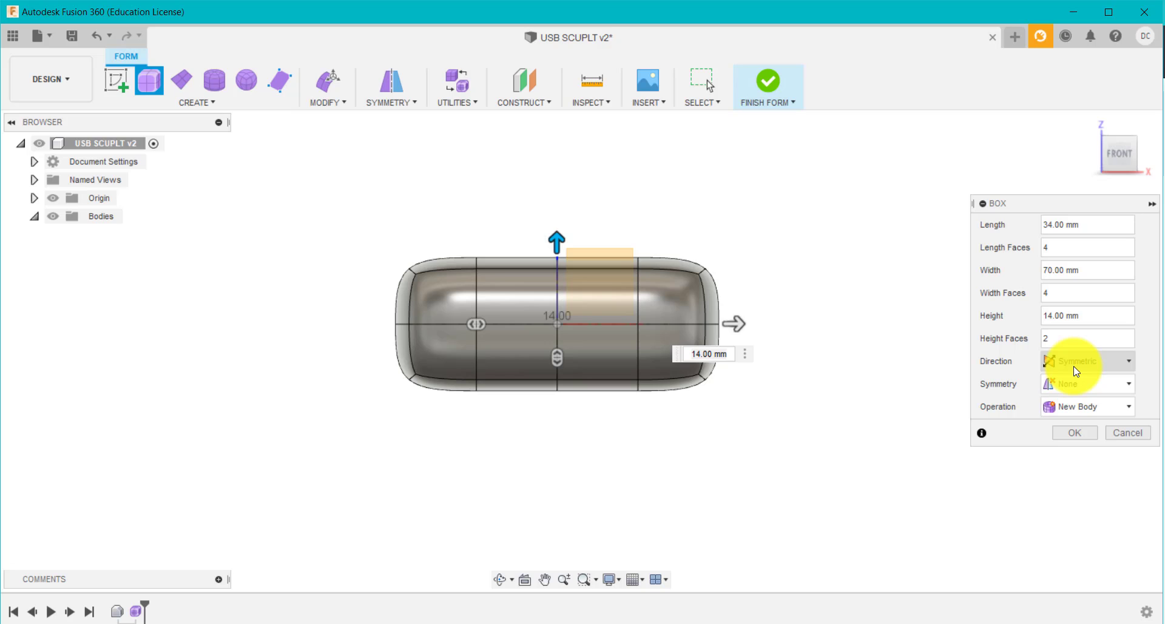
drag(554, 252, 577, 260)
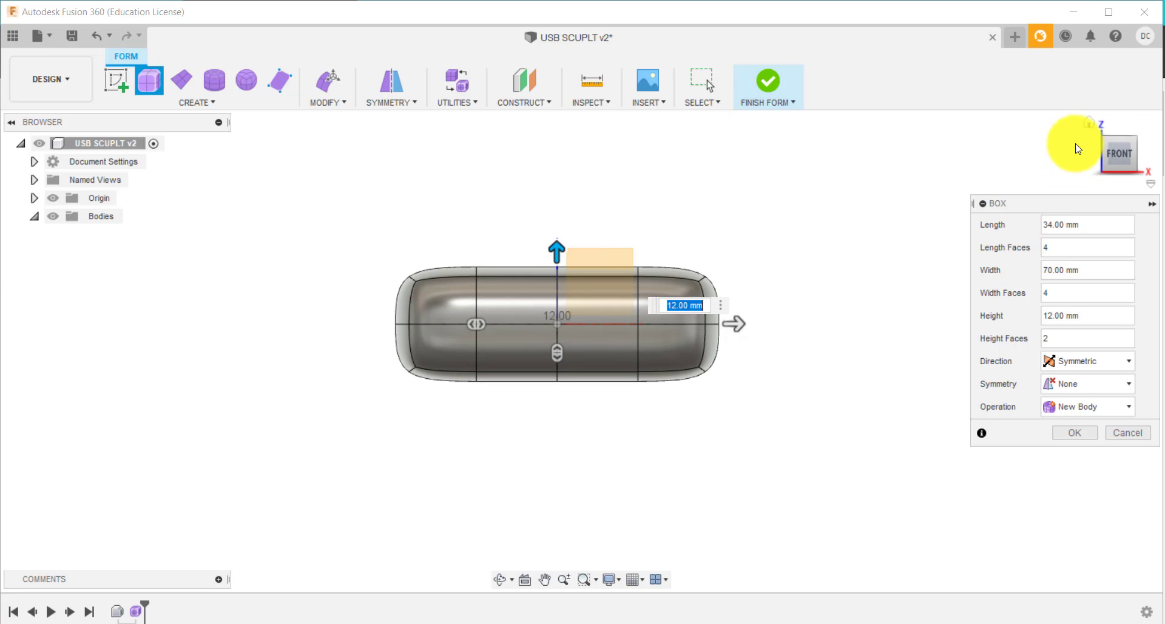
Step: Try the box with 3 length faces, and return the length face count to 4
click(1089, 123)
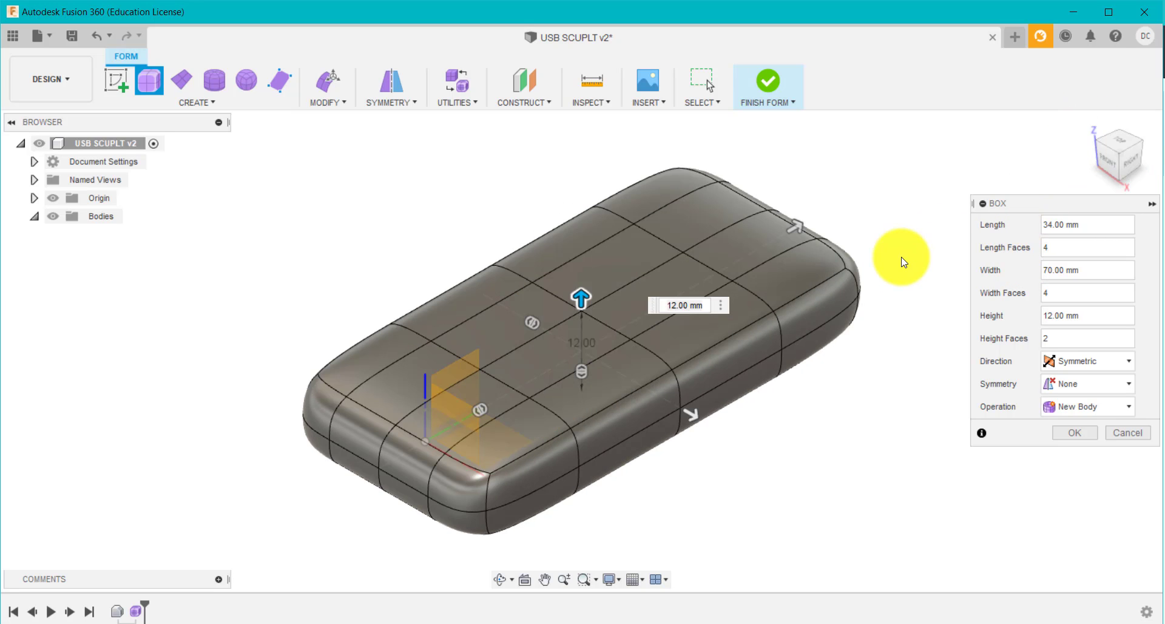
click(1067, 245)
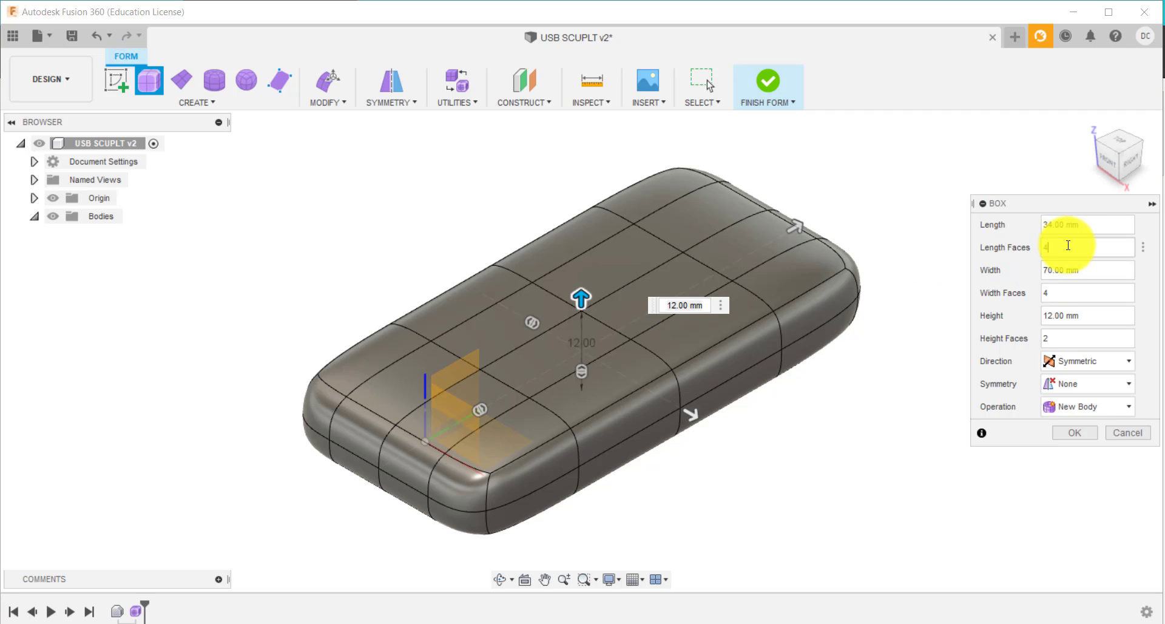
key(BackSpace)
text(3)
click(532, 321)
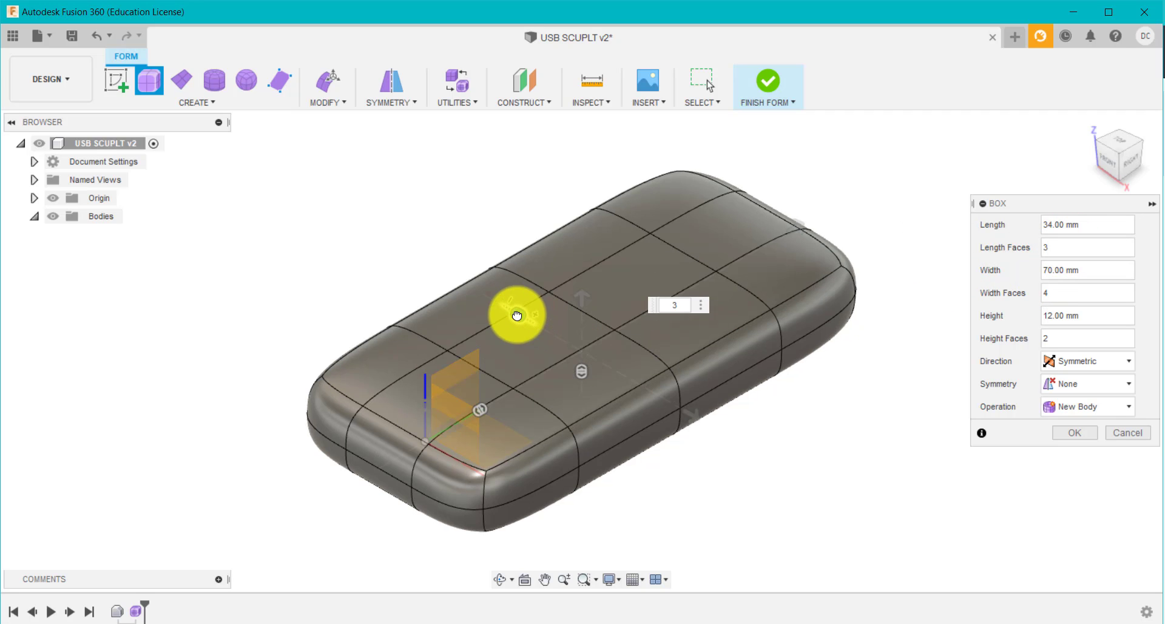
mouse_move(516, 316)
mouse_down()
mouse_move(550, 340)
mouse_move(517, 317)
mouse_up()
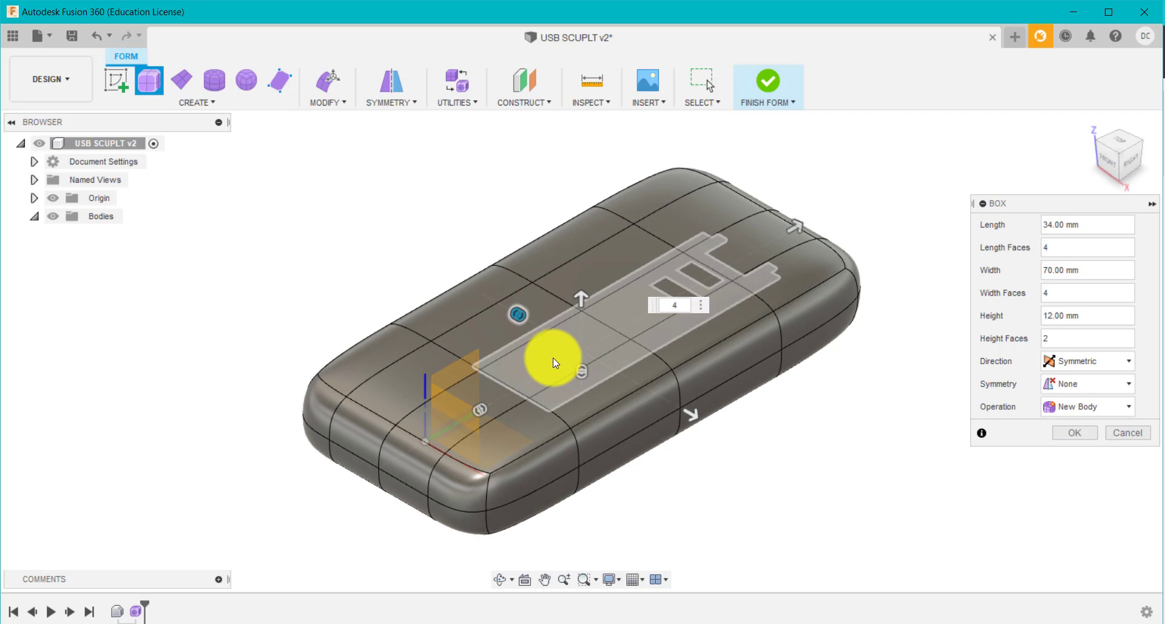
Step: Try 15 width faces on the box, restore 4, and test the height face control, leaving it at 2
drag(479, 410, 646, 317)
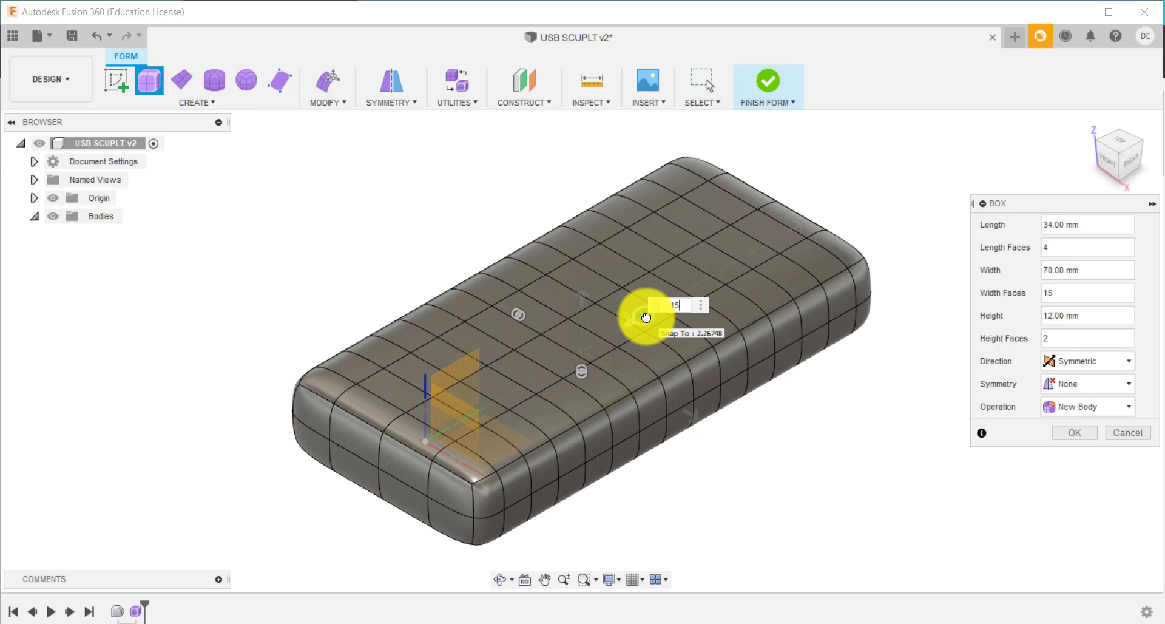
drag(646, 317, 646, 317)
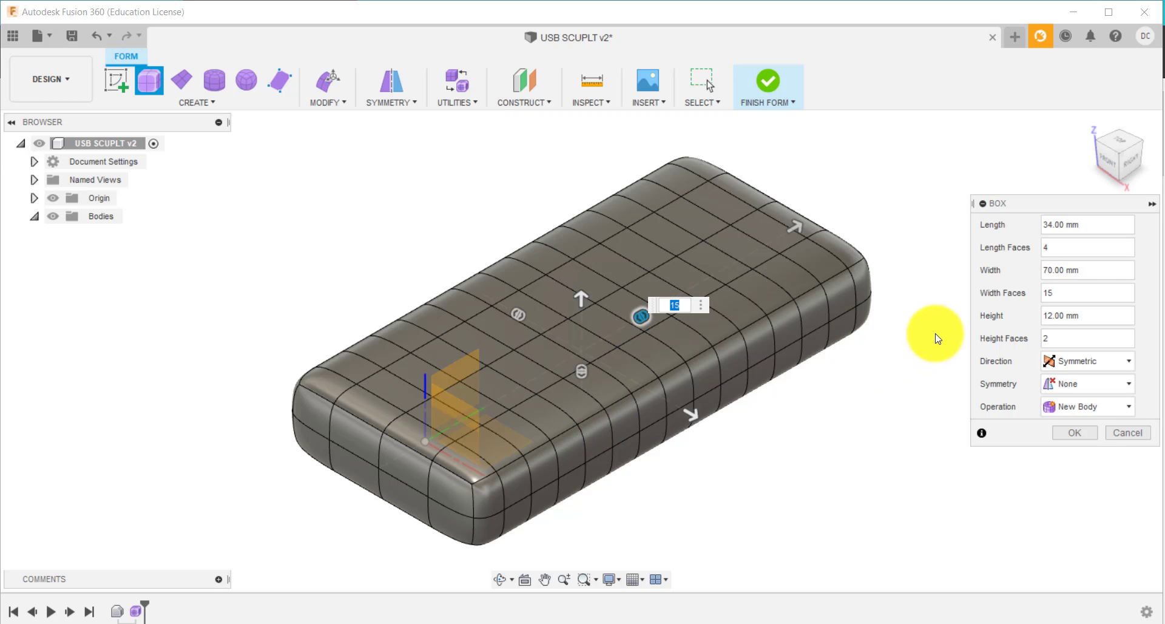
click(1045, 293)
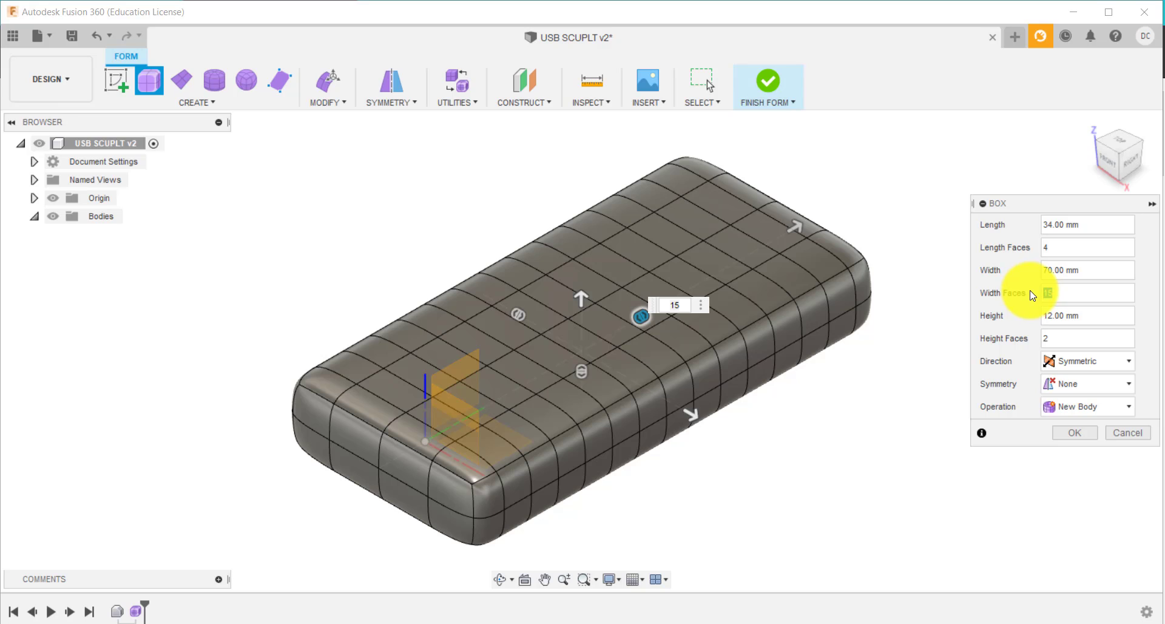
text(4)
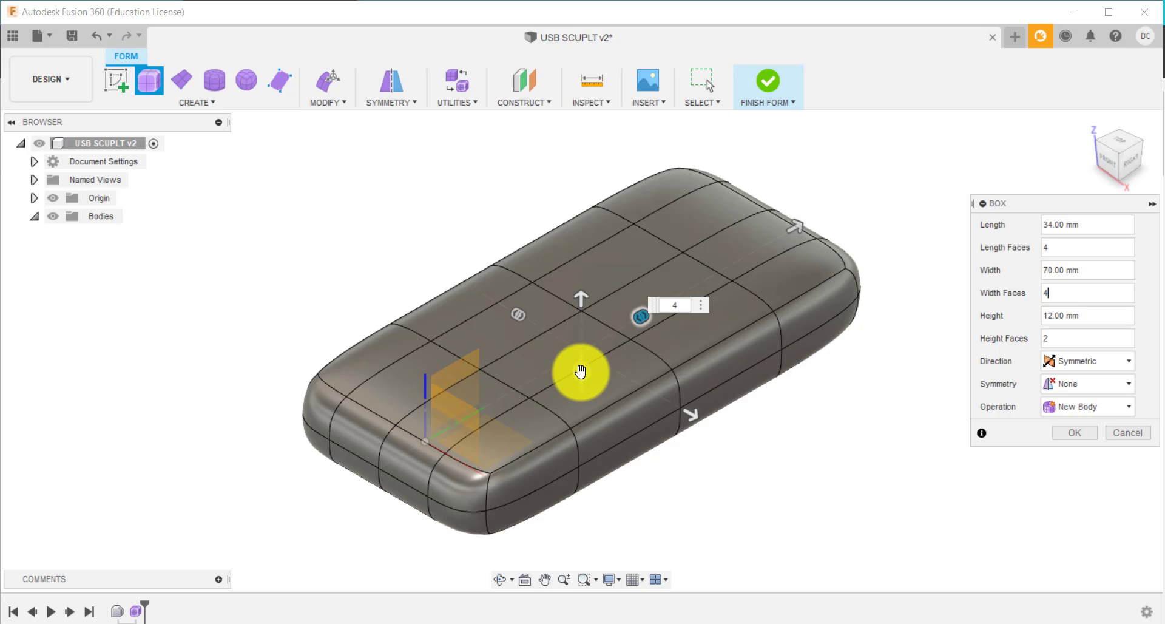
click(580, 370)
drag(580, 370, 577, 384)
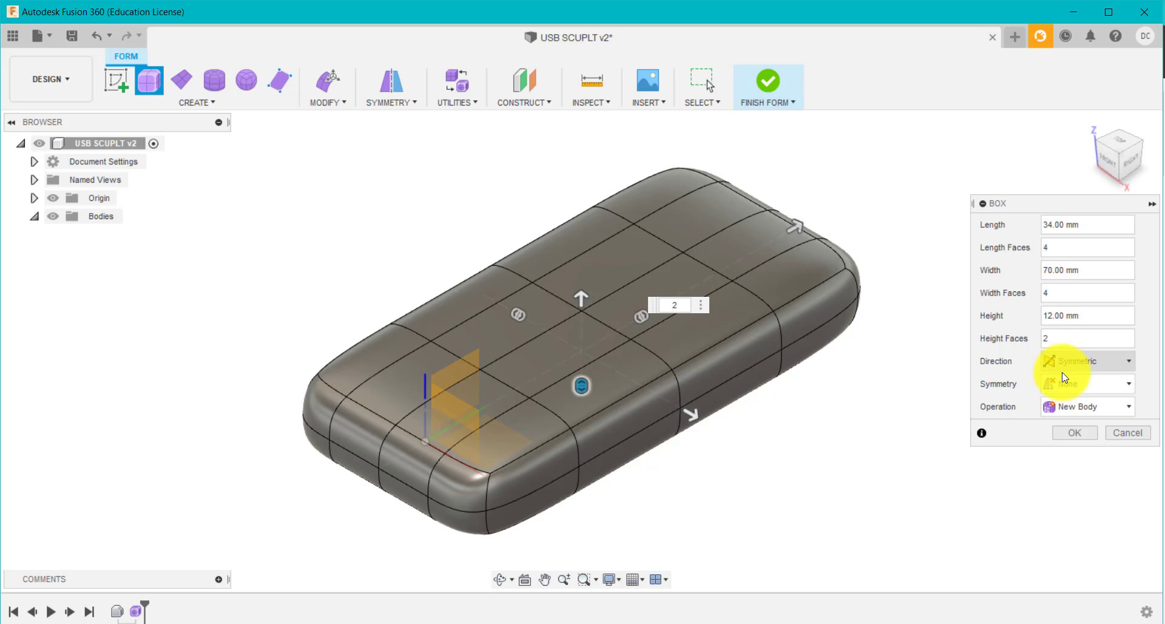
Step: Try Mirror symmetry on the box with length and width symmetry enabled, and switch both off again
click(1071, 385)
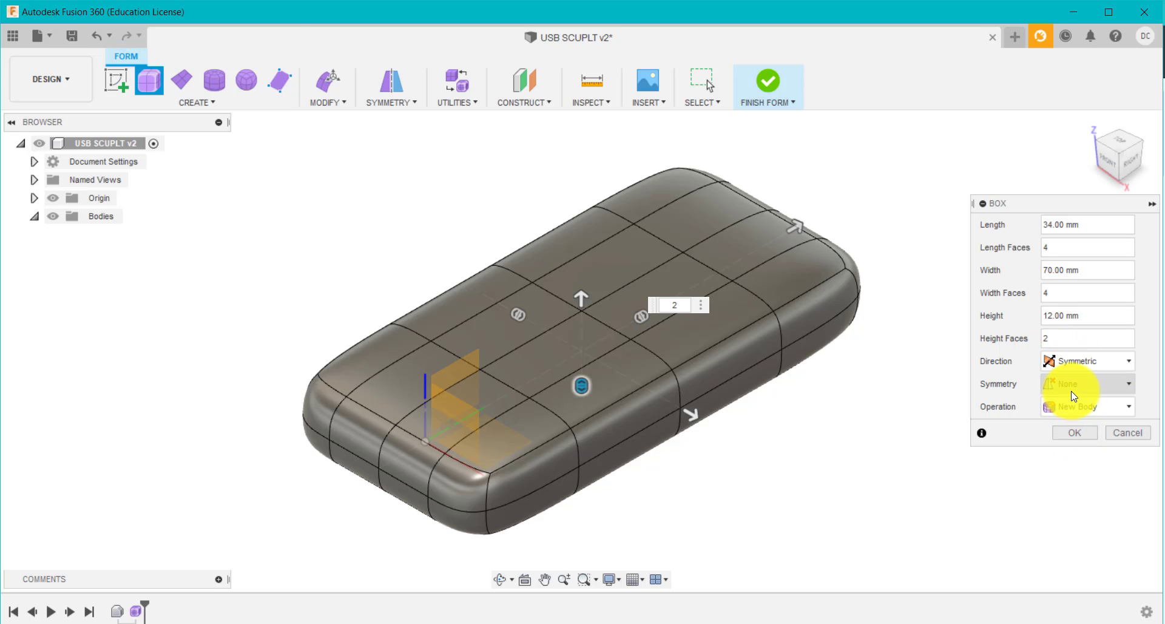
click(1068, 421)
click(1062, 407)
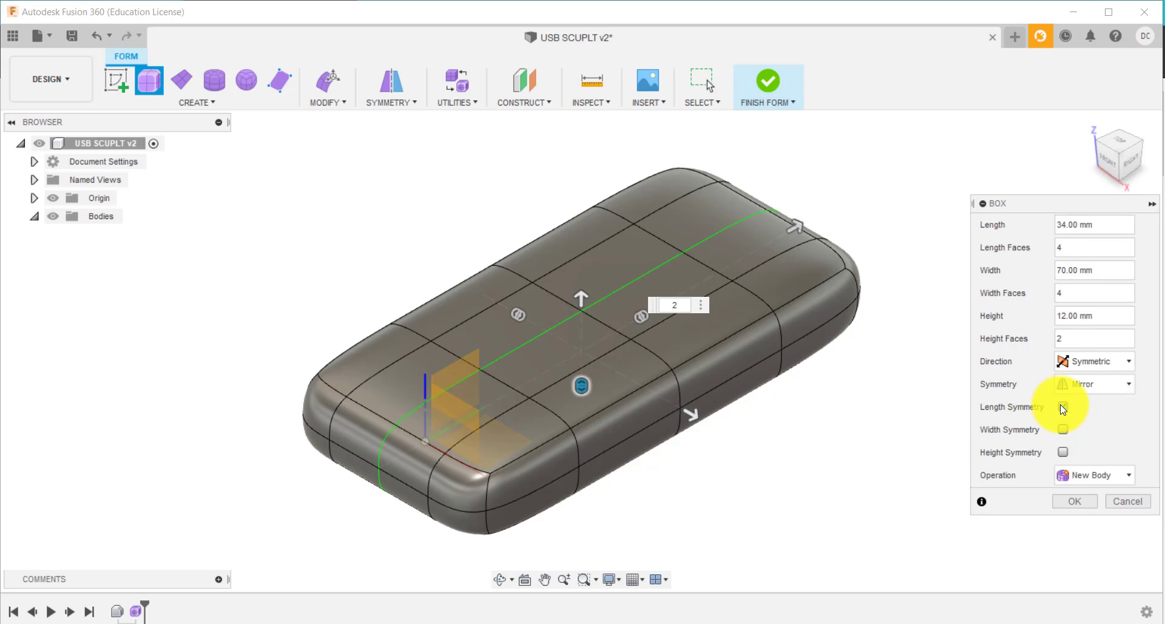
click(1062, 430)
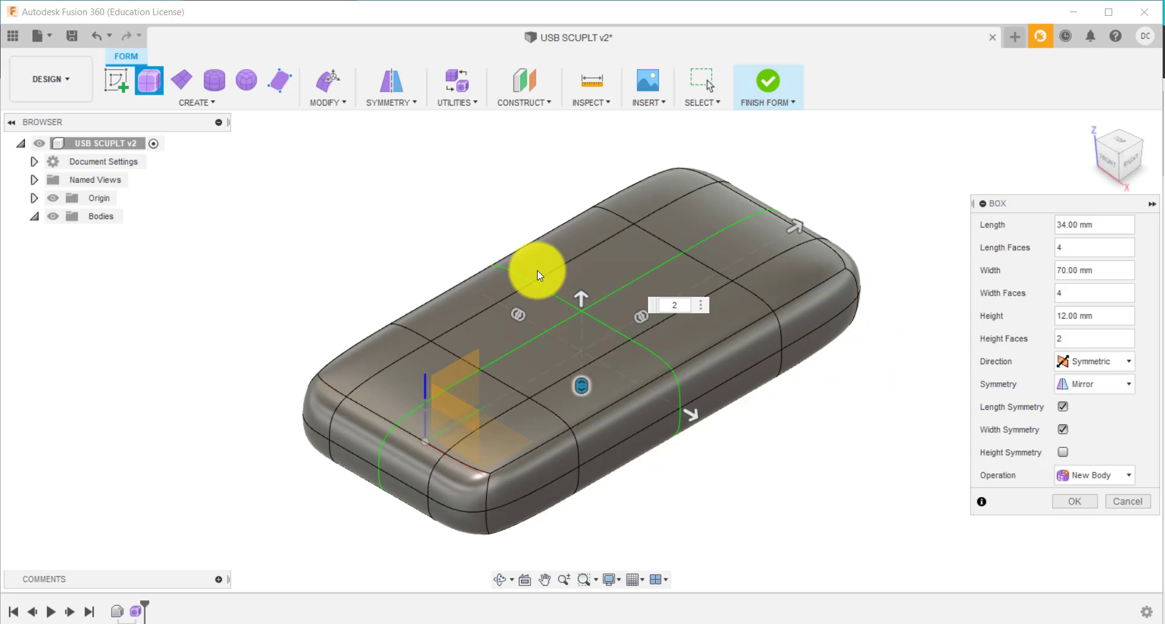
click(1063, 406)
click(1062, 429)
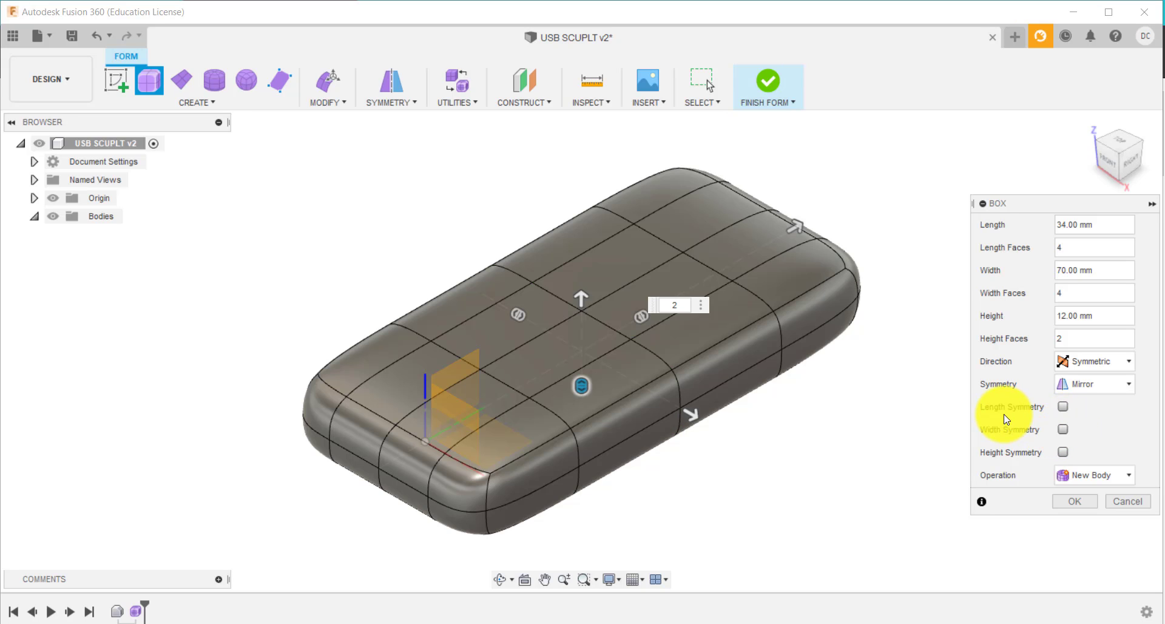
Step: Create the box as a new body and inspect it from the right side
click(1089, 504)
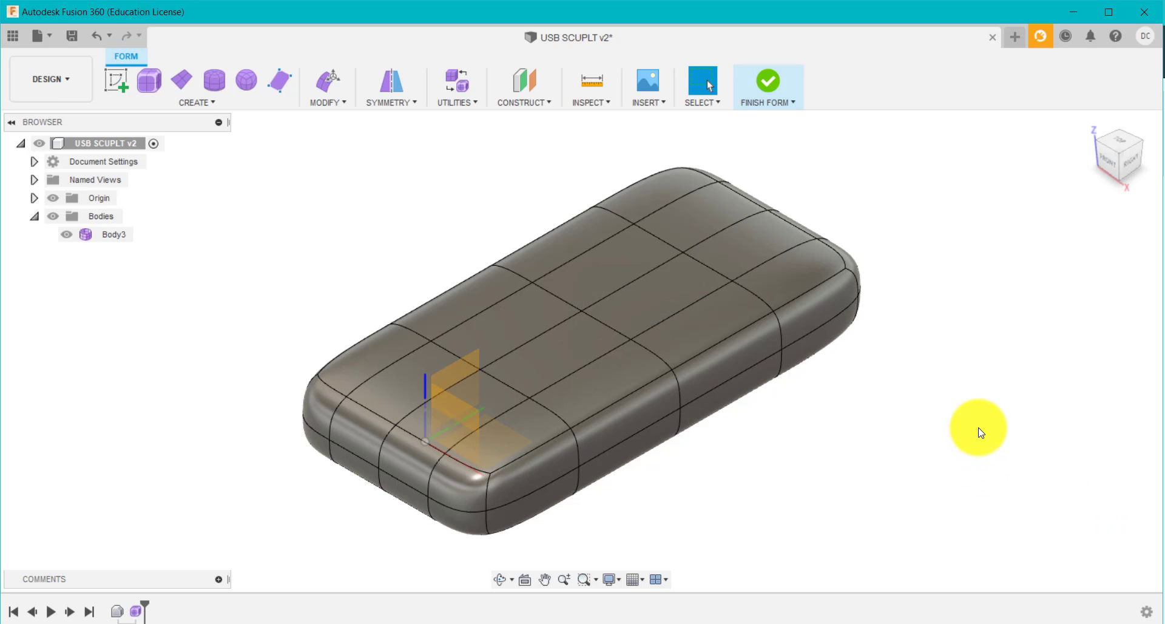
click(1131, 168)
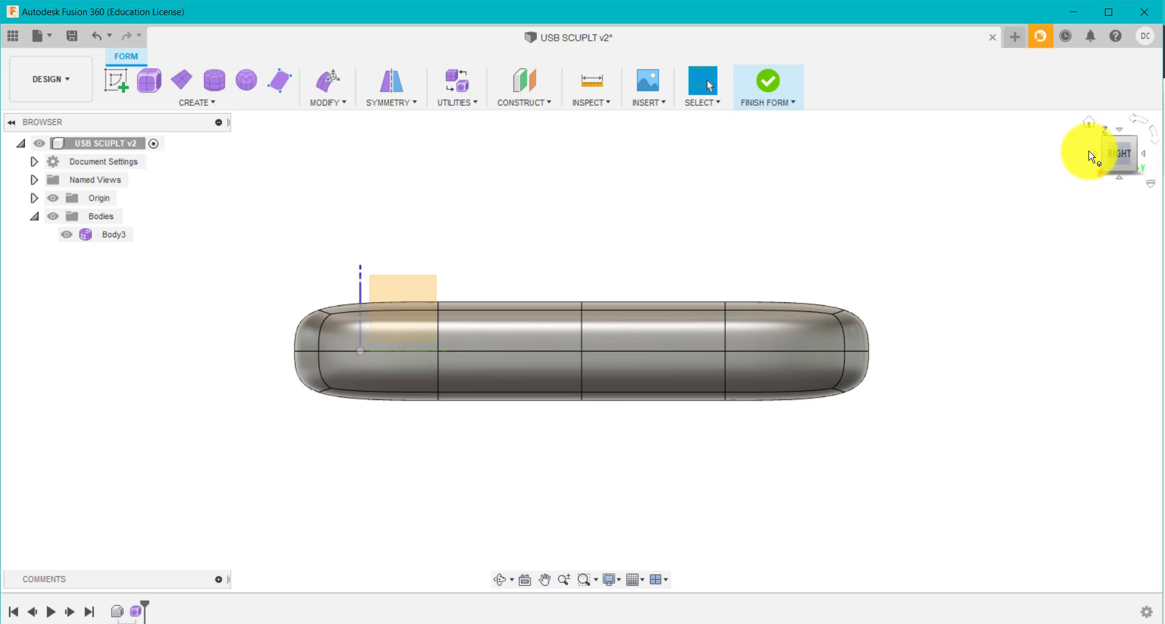
click(1089, 122)
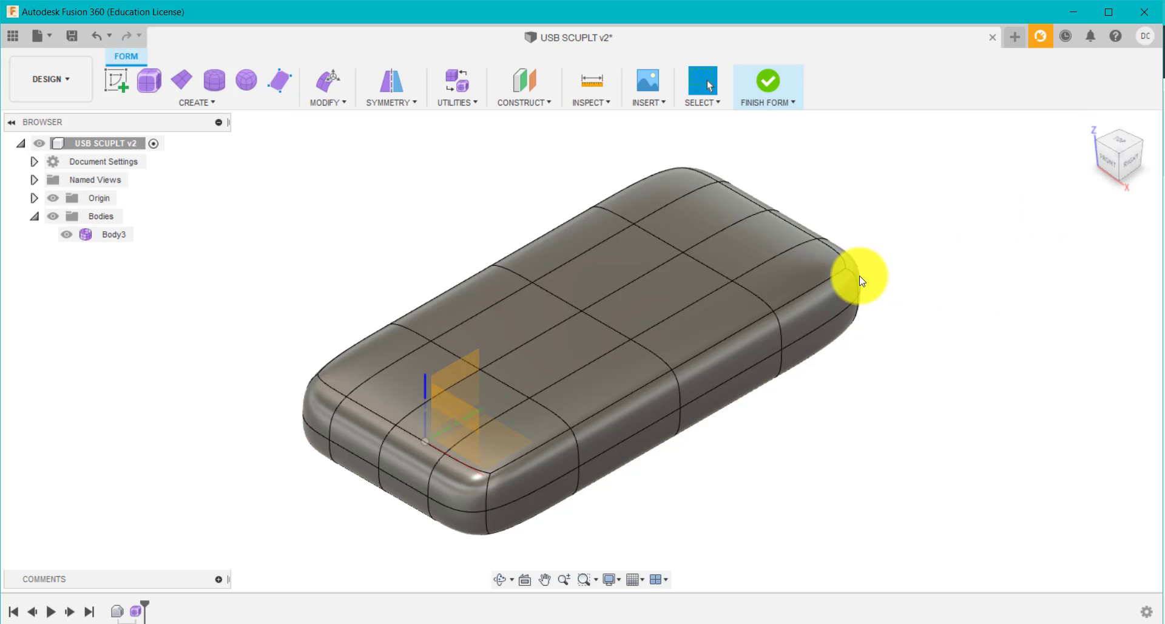
Step: Try selecting an edge, a vertex, and a top face together with a side edge near the box's far right corner
click(823, 267)
click(827, 282)
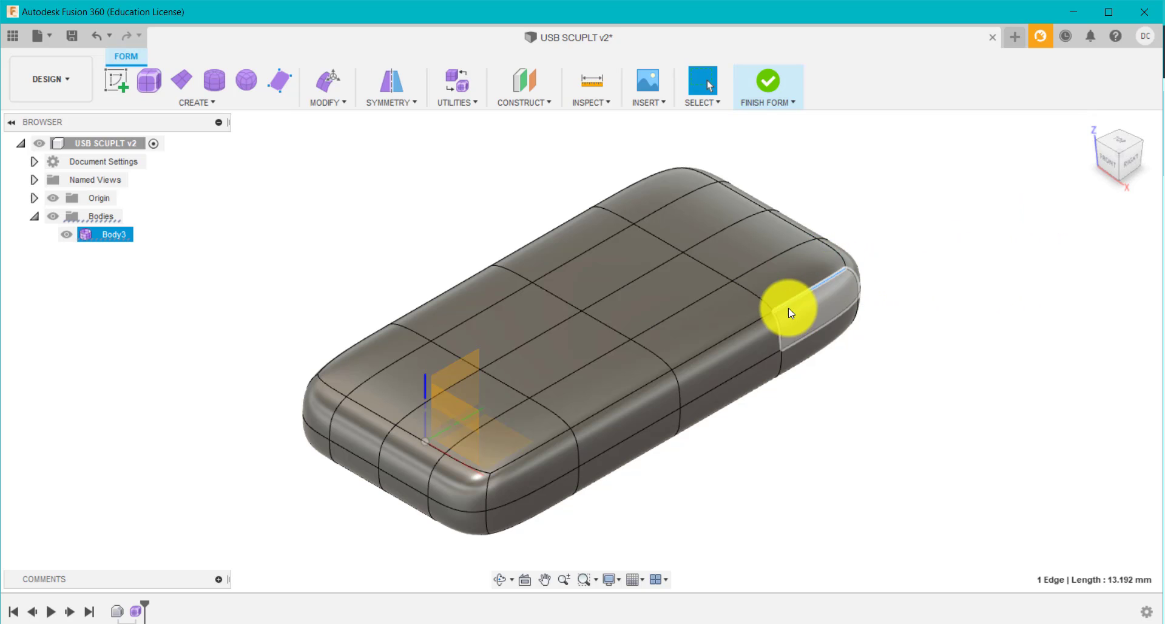
click(775, 311)
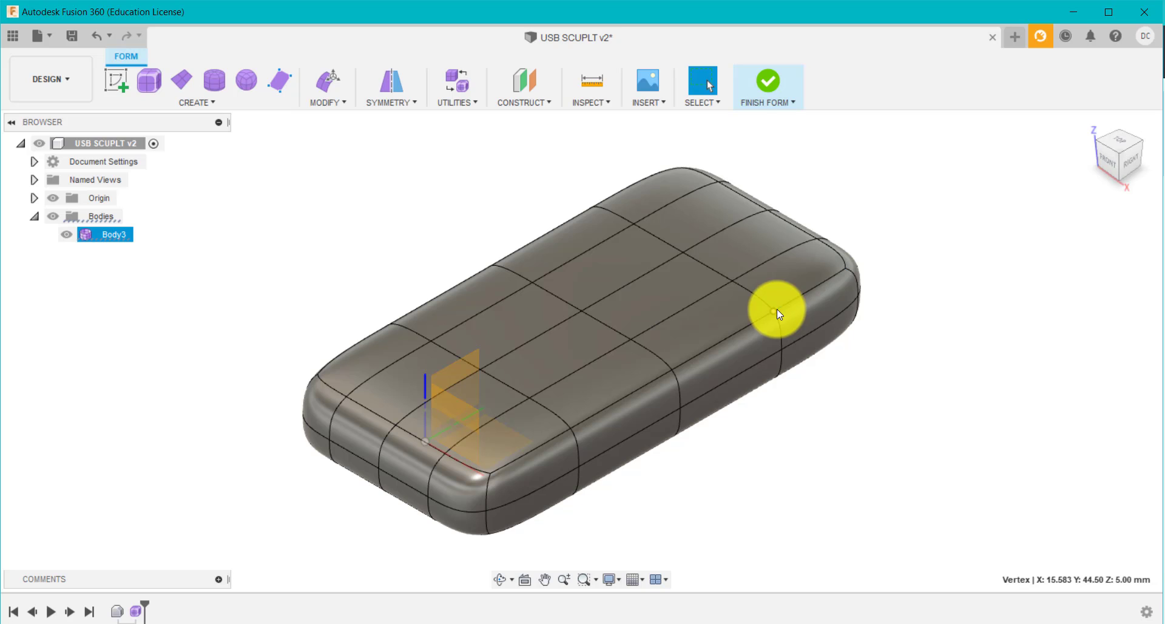
click(803, 276)
shift+click(824, 322)
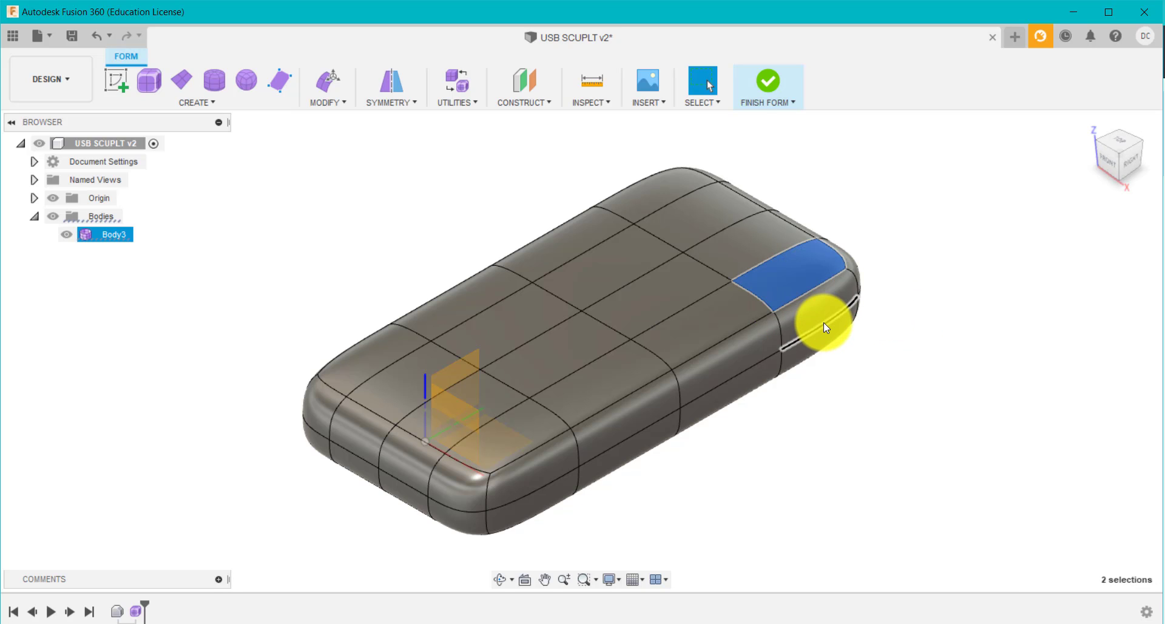
ctrl+click(773, 311)
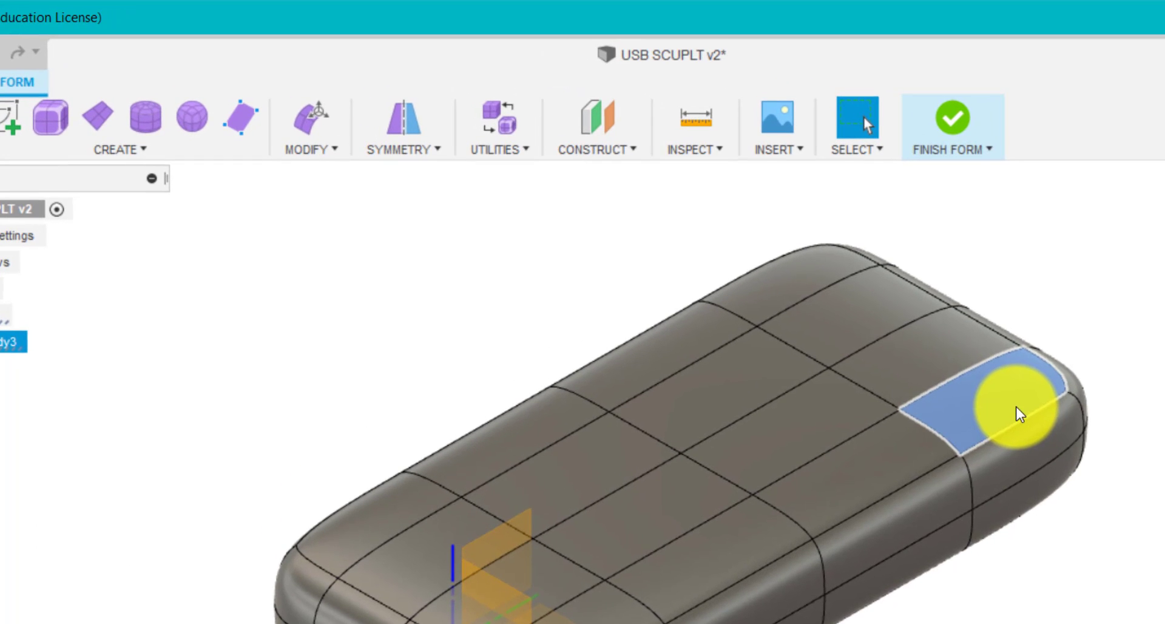
Step: Start Edit Form and select the four top and side faces wrapping around the box's far right corner
right_click(914, 341)
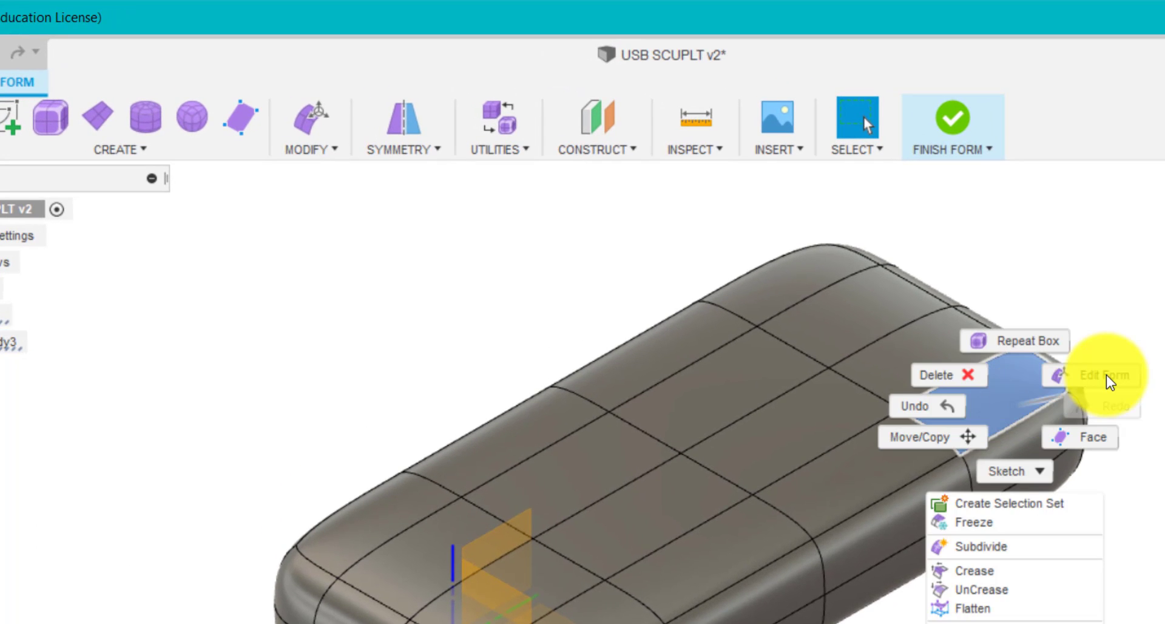
click(315, 154)
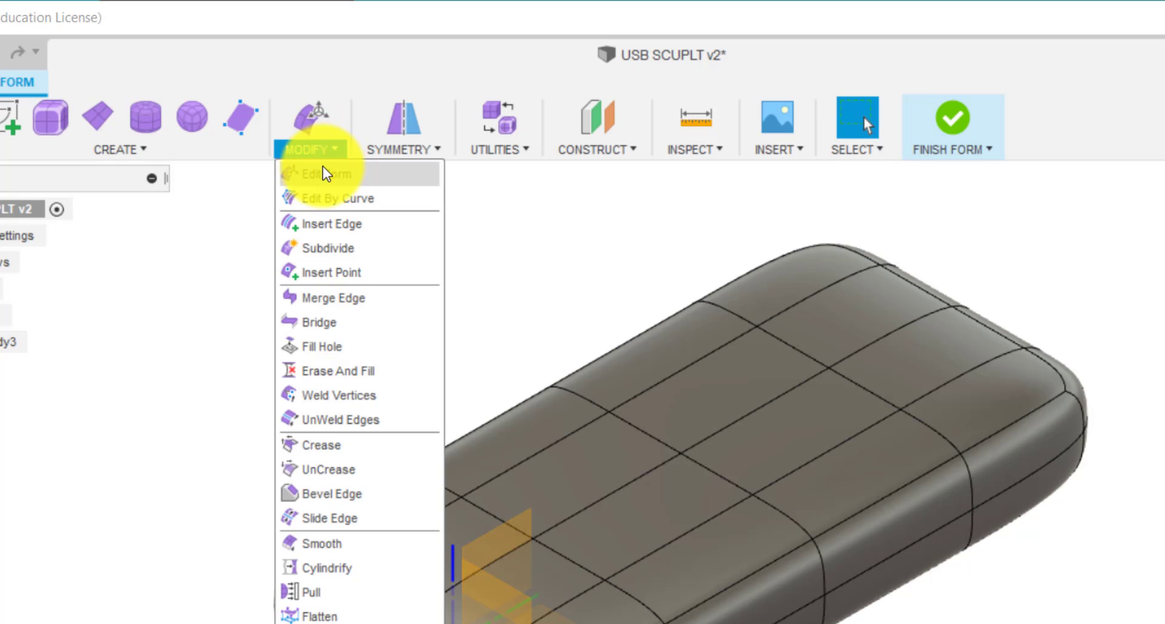
click(316, 173)
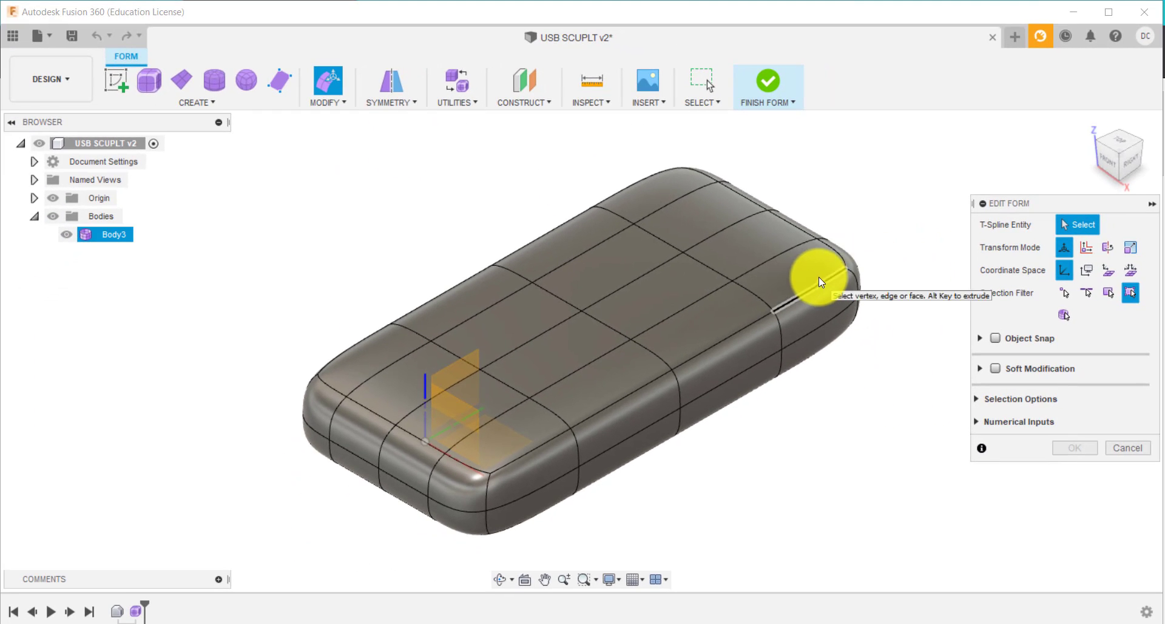
click(817, 277)
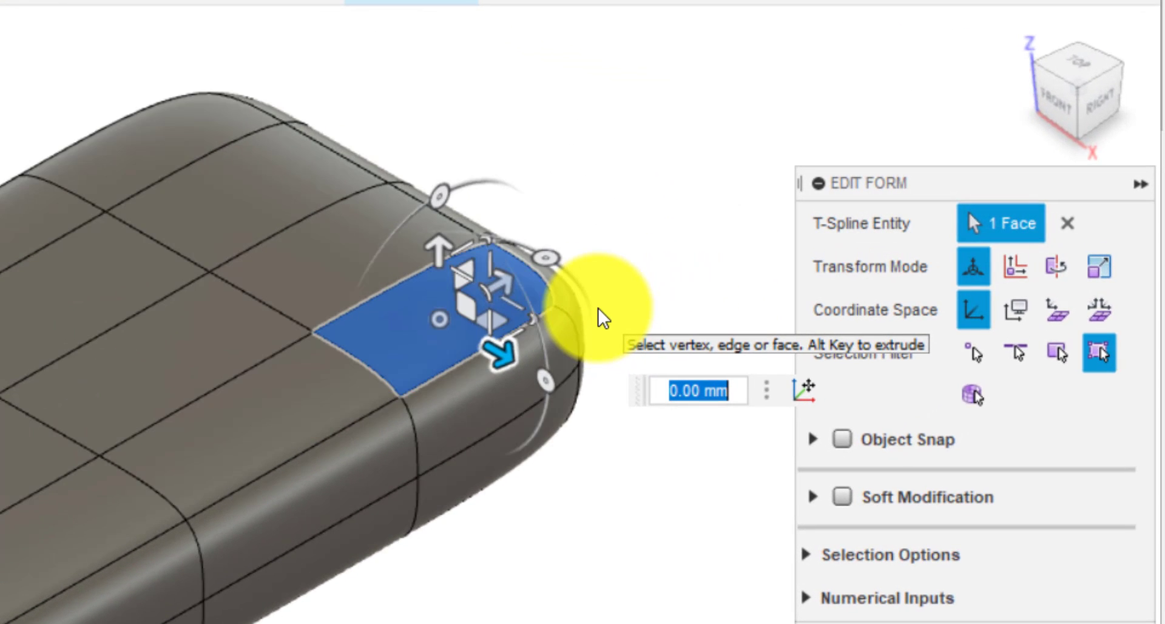
scroll(600, 315, up, 5)
shift+click(570, 282)
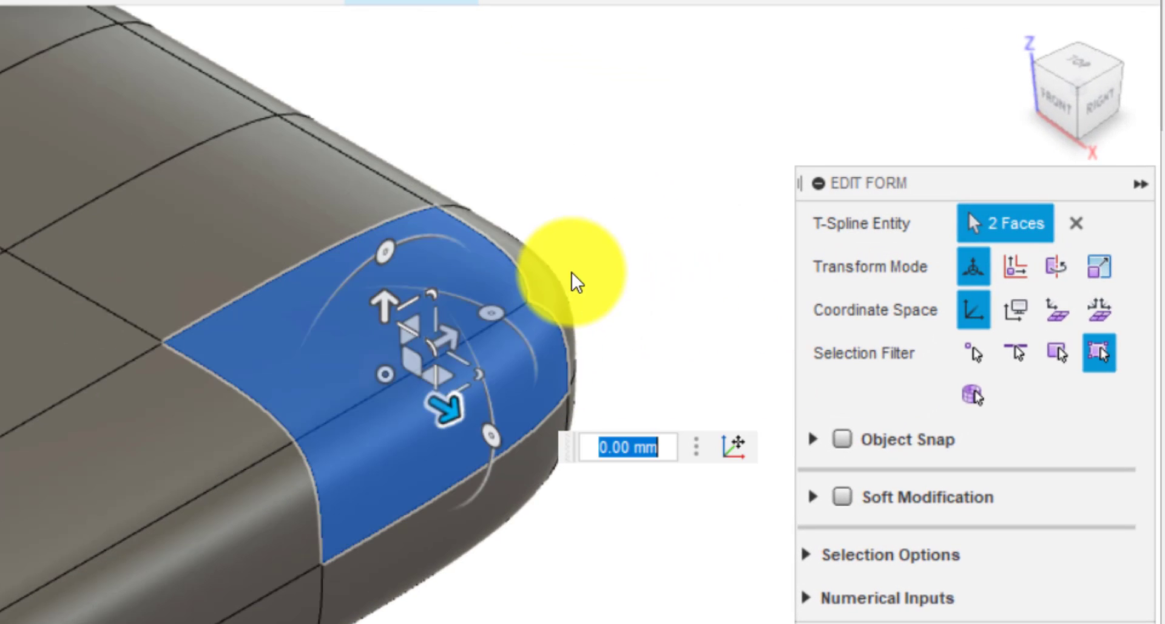
shift+click(527, 460)
shift+click(524, 495)
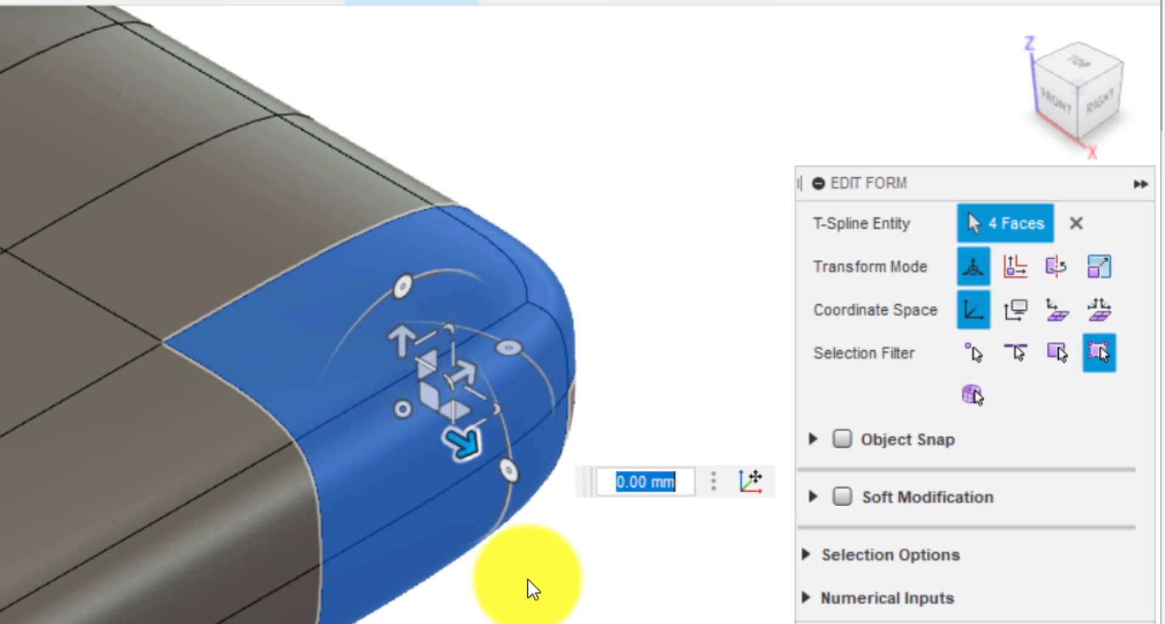
Step: Add the corner's remaining two faces, including the underside one, to complete a six-face selection
shift+middle_drag(567, 619, 421, 623)
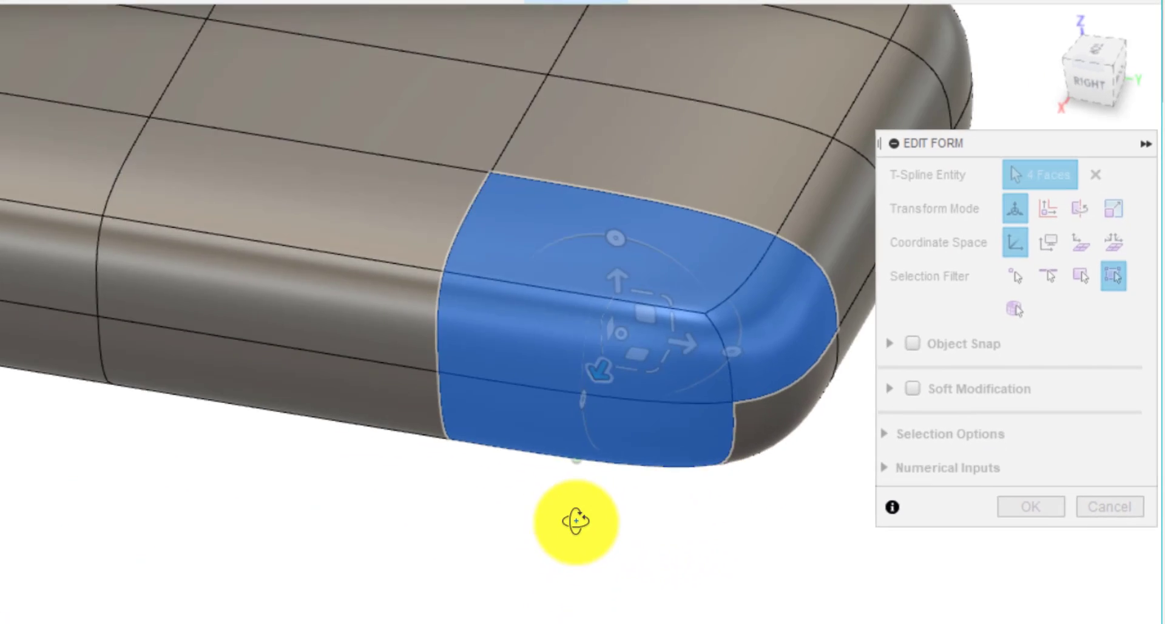
shift+middle_drag(575, 521, 601, 390)
shift+click(702, 457)
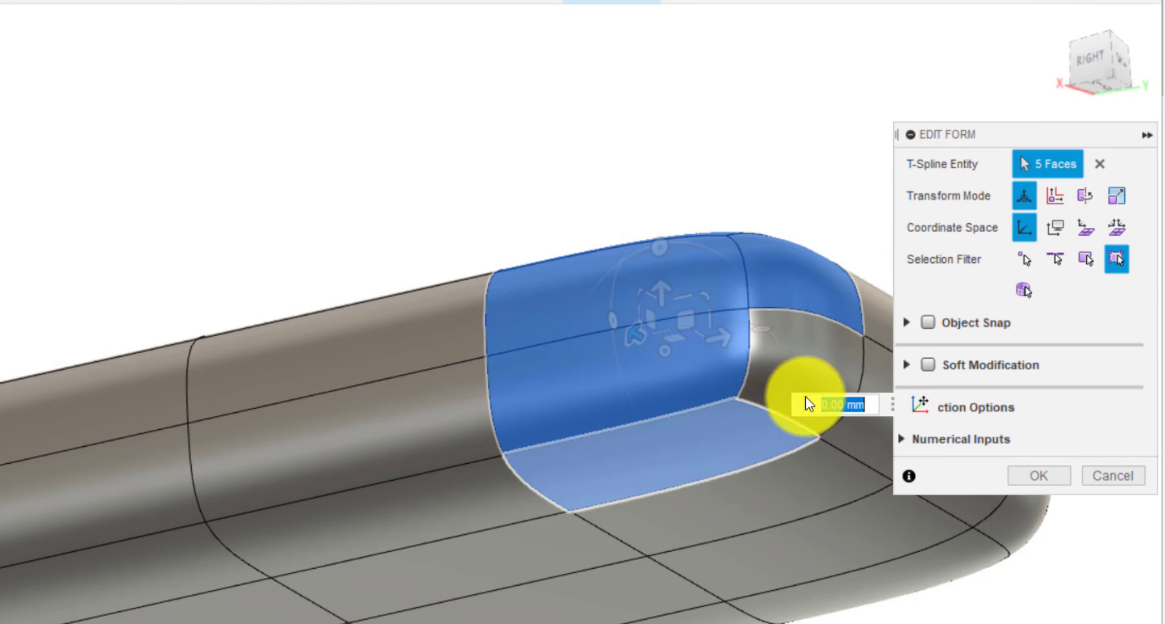
shift+click(832, 374)
shift+middle_drag(450, 174, 552, 254)
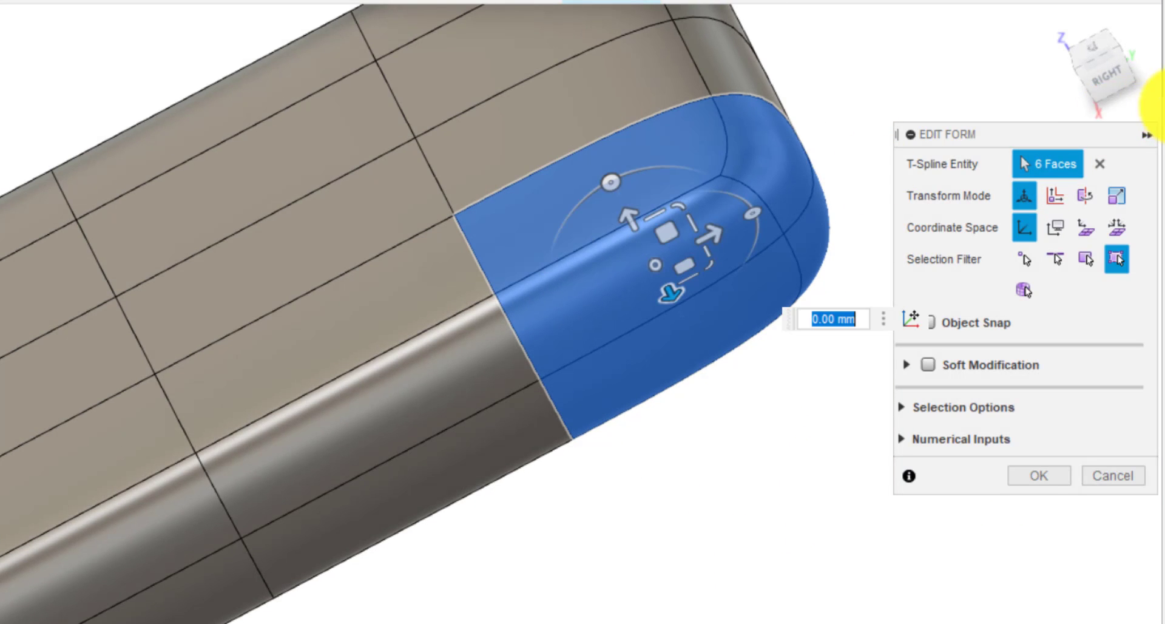
click(1060, 23)
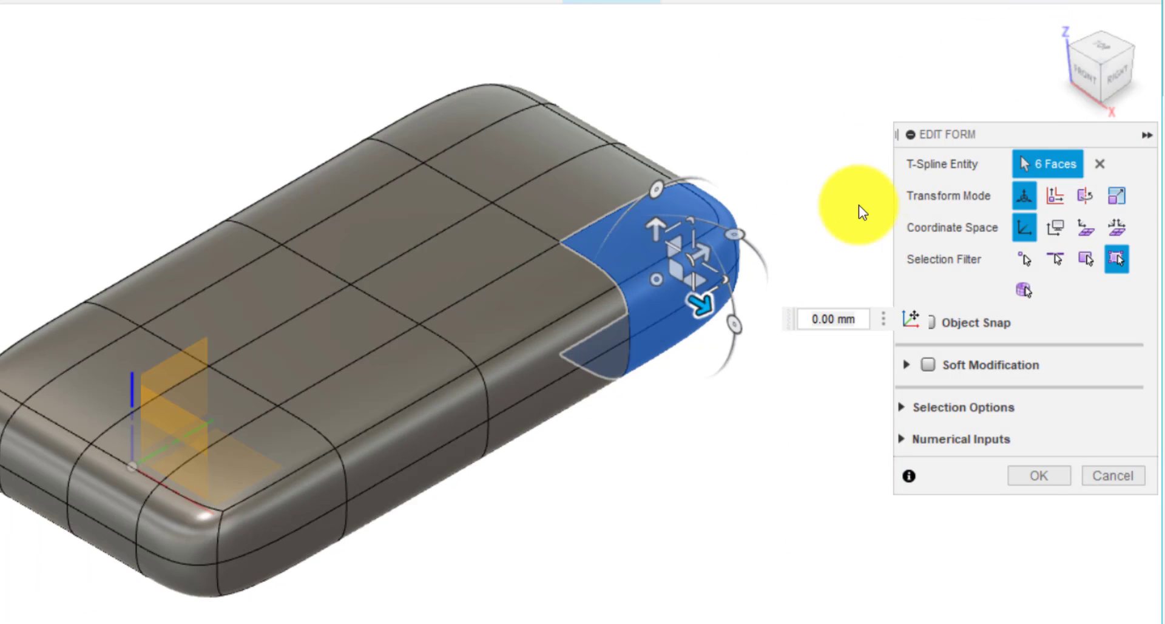
Step: Try moving the six corner faces inward by 4 mm and further along the X axis, and undo the last moves
scroll(807, 235, up, 4)
scroll(789, 238, up, 1)
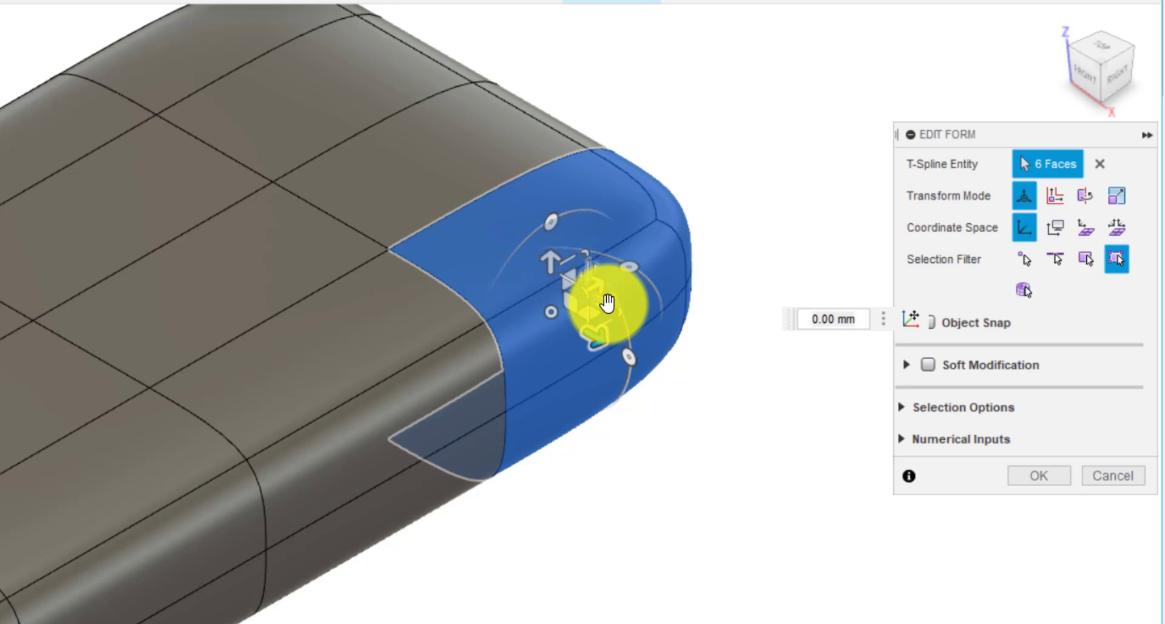
scroll(603, 303, up, 2)
drag(589, 337, 520, 296)
scroll(350, 218, down, 4)
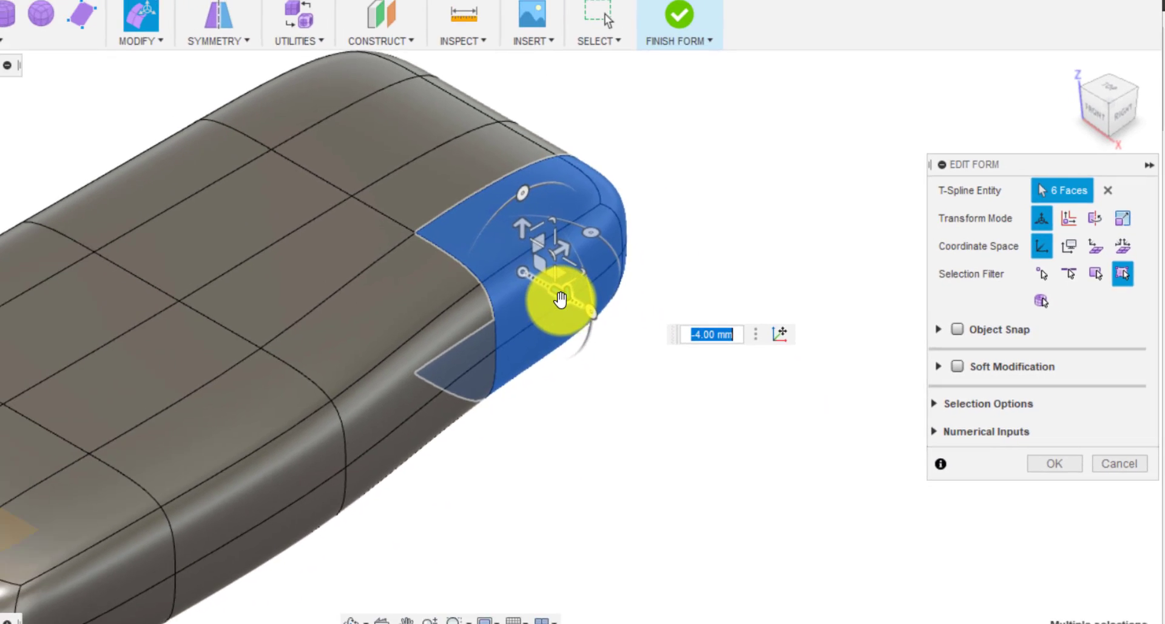
drag(560, 299, 441, 239)
drag(573, 264, 701, 321)
key(ctrl+z)
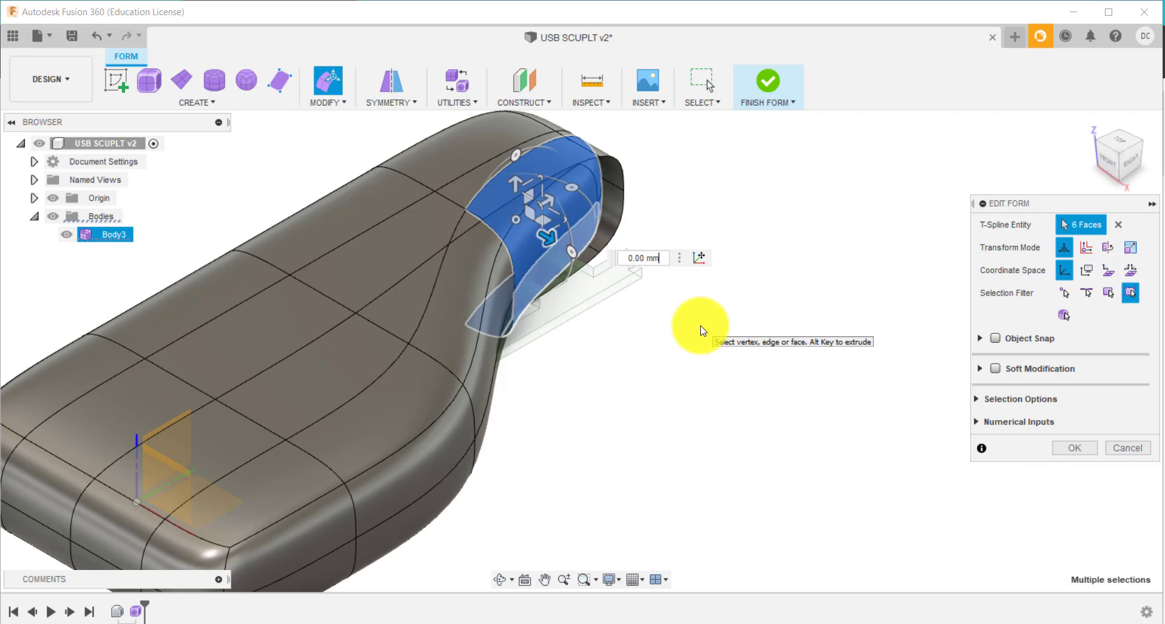
key(ctrl+z)
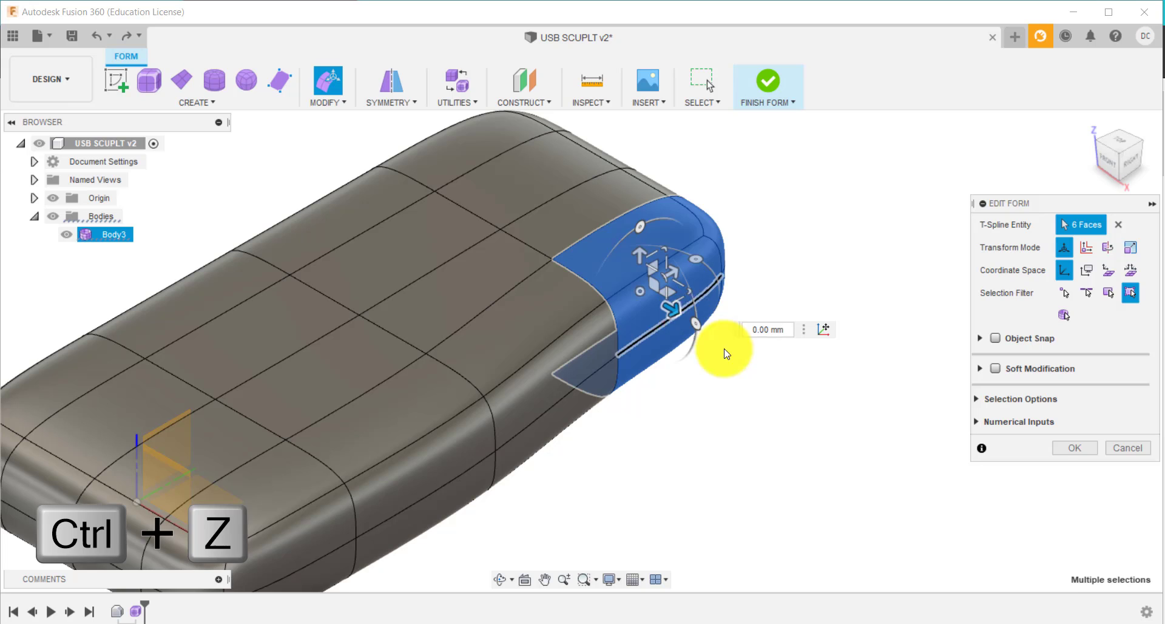
Step: Try shifting the six corner faces along an axis and diagonally within a manipulator plane
scroll(697, 267, up, 2)
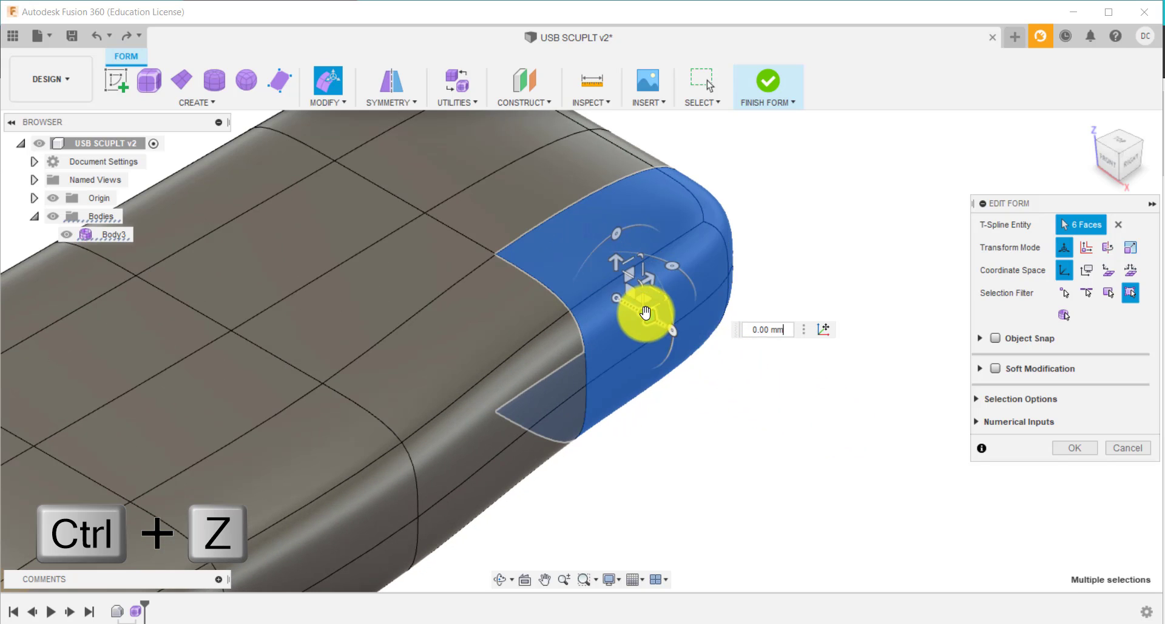
drag(606, 259, 671, 293)
scroll(672, 293, up, 3)
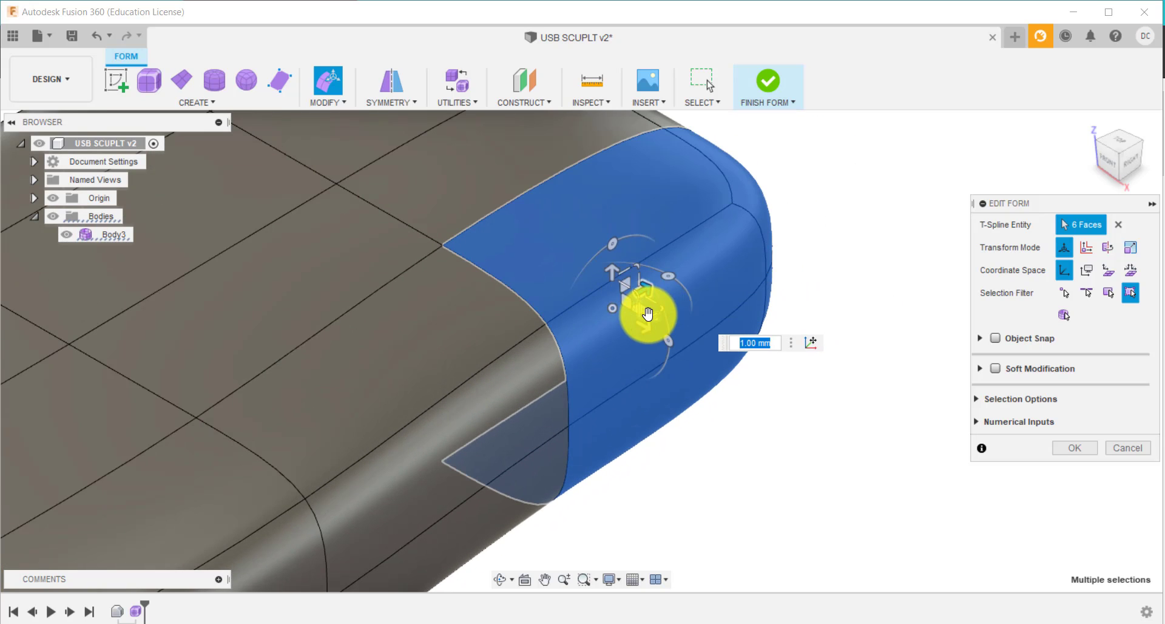
scroll(635, 308, up, 2)
drag(615, 301, 655, 270)
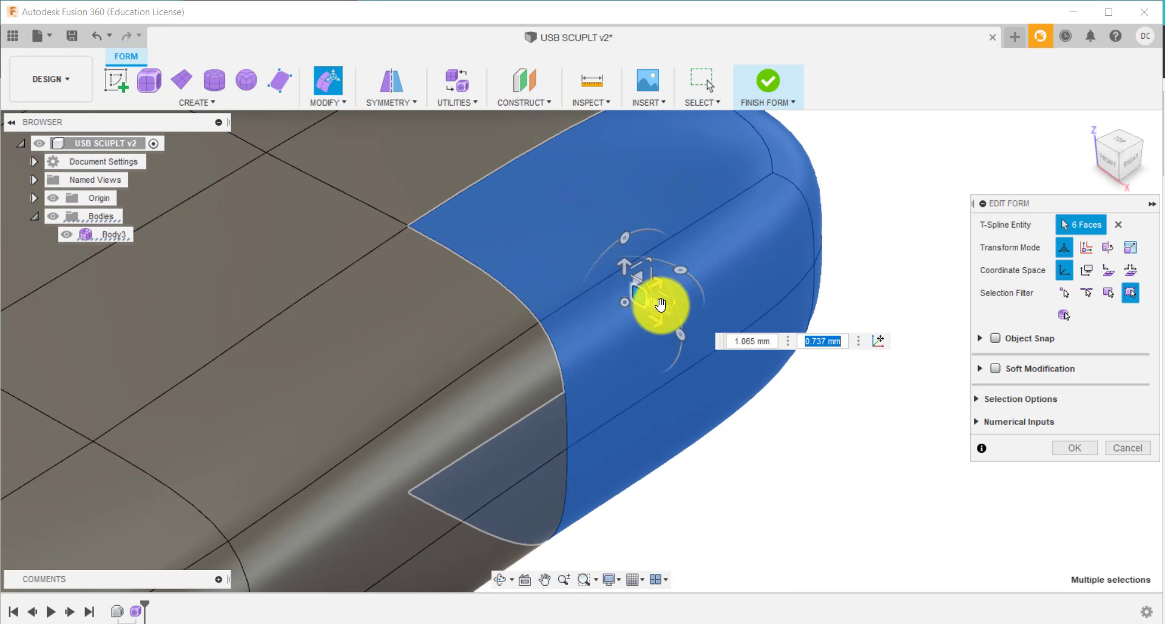
scroll(661, 303, up, 5)
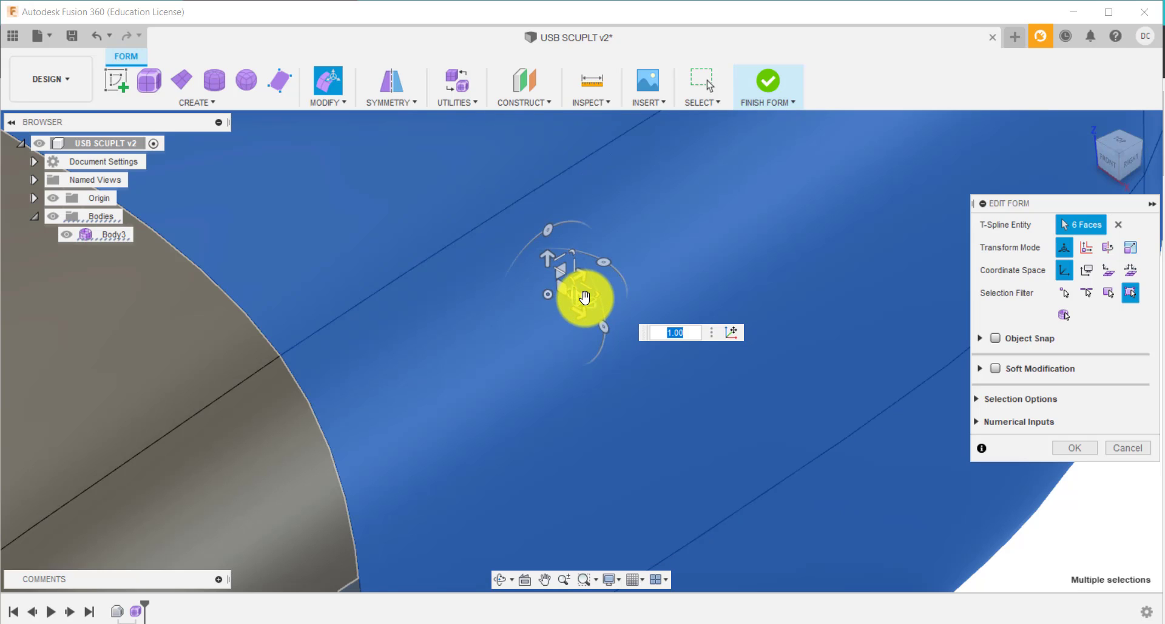
scroll(584, 297, down, 2)
scroll(784, 319, down, 2)
Step: Try sliding the corner faces in the horizontal plane, viewed from the right, by about 2.4 mm and -0.5 mm
shift+middle_drag(814, 335, 756, 314)
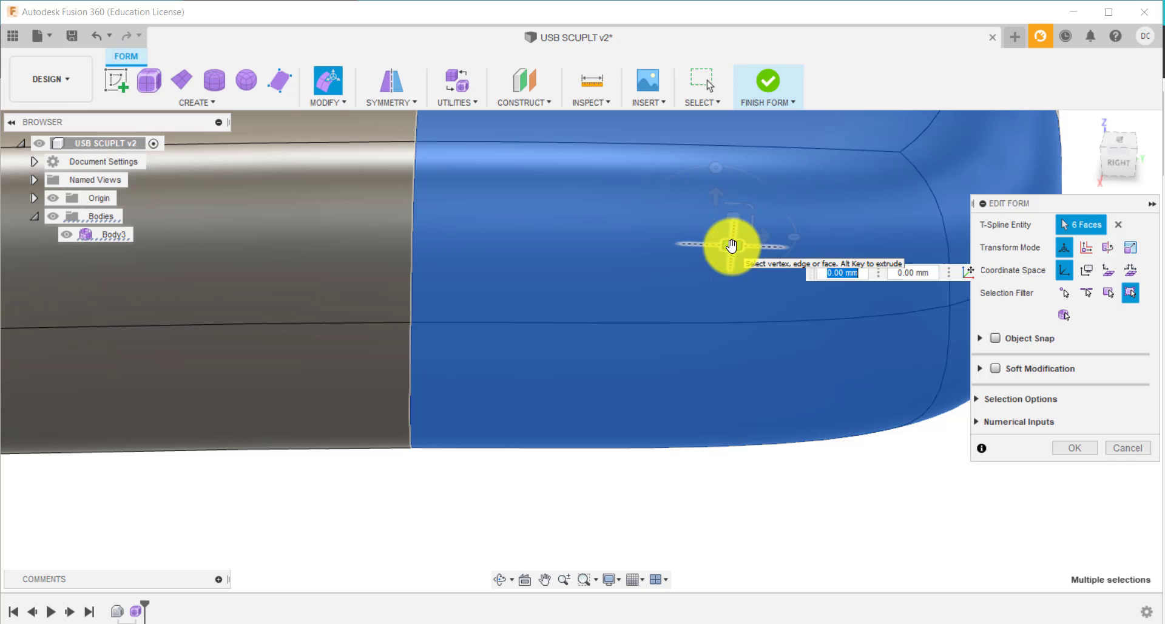
scroll(731, 245, down, 3)
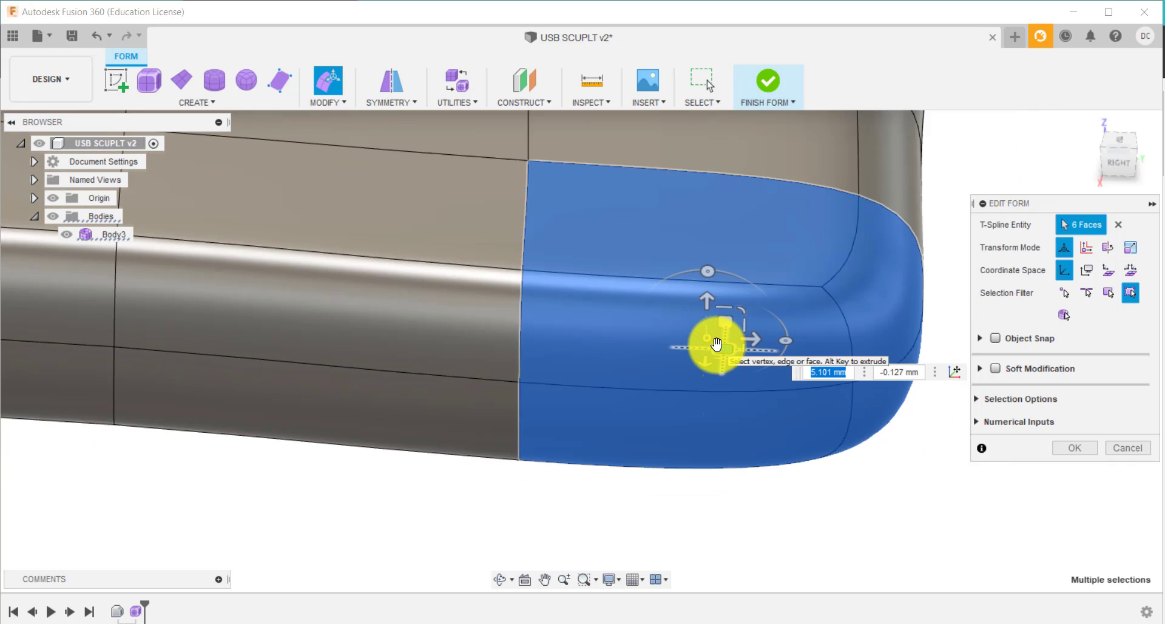
scroll(717, 344, down, 3)
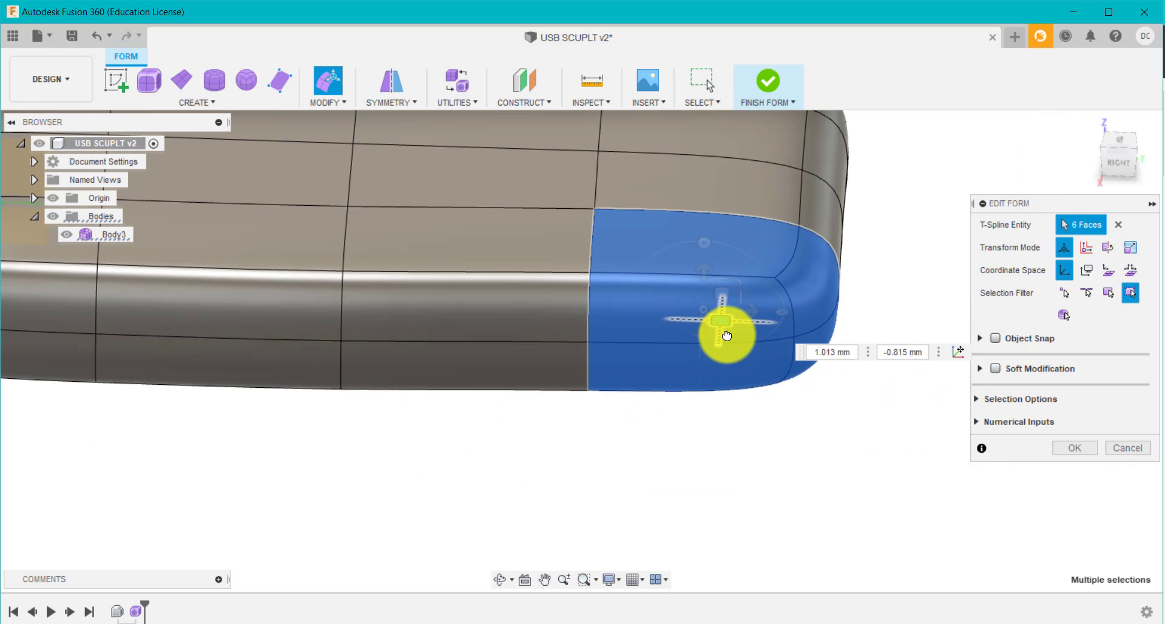
drag(726, 335, 726, 333)
scroll(731, 330, up, 3)
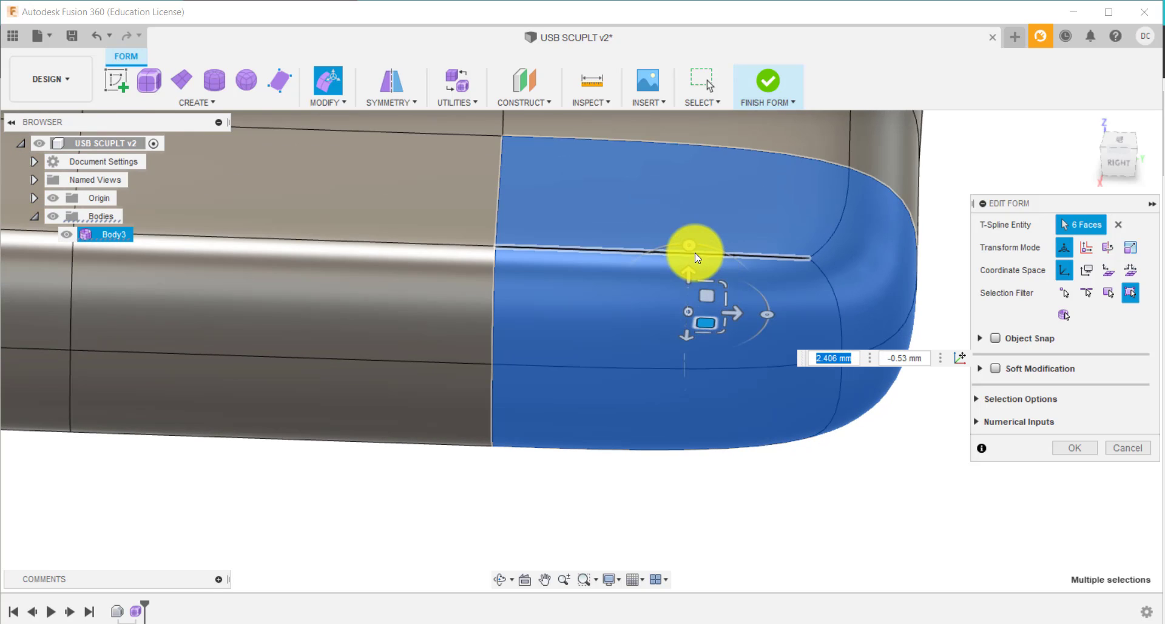
Step: Try each of the three rotation handles on the six corner faces, leaving the angle at 0 degrees
drag(687, 243, 688, 265)
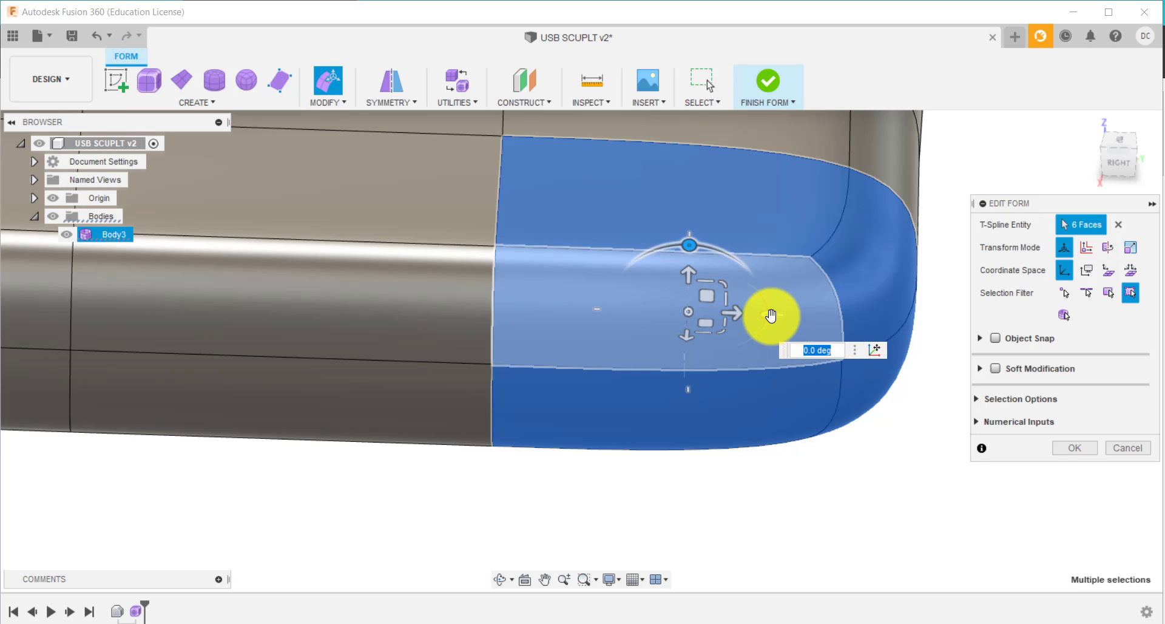
drag(769, 317, 801, 344)
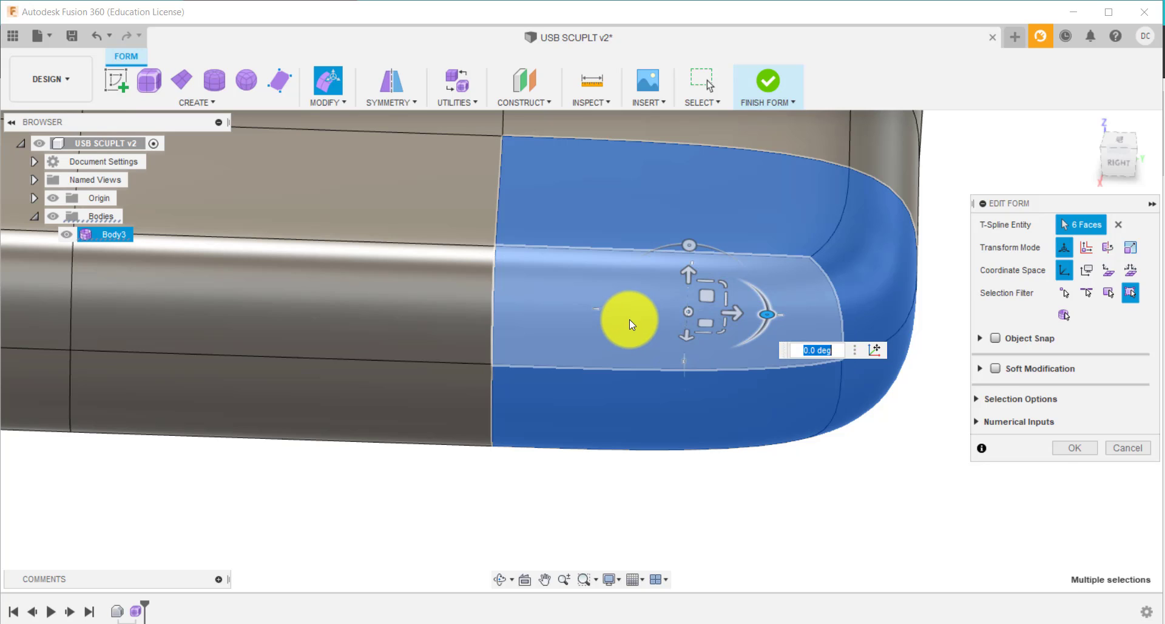
shift+middle_drag(629, 319, 798, 382)
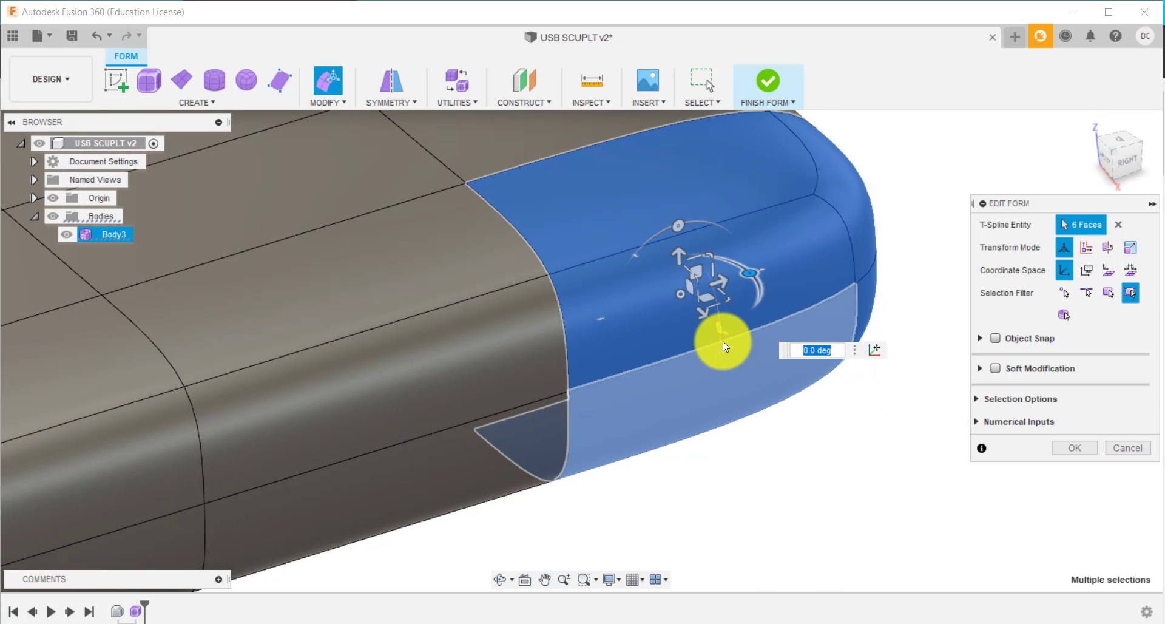
mouse_move(721, 327)
mouse_down()
mouse_move(723, 378)
mouse_move(728, 337)
mouse_up()
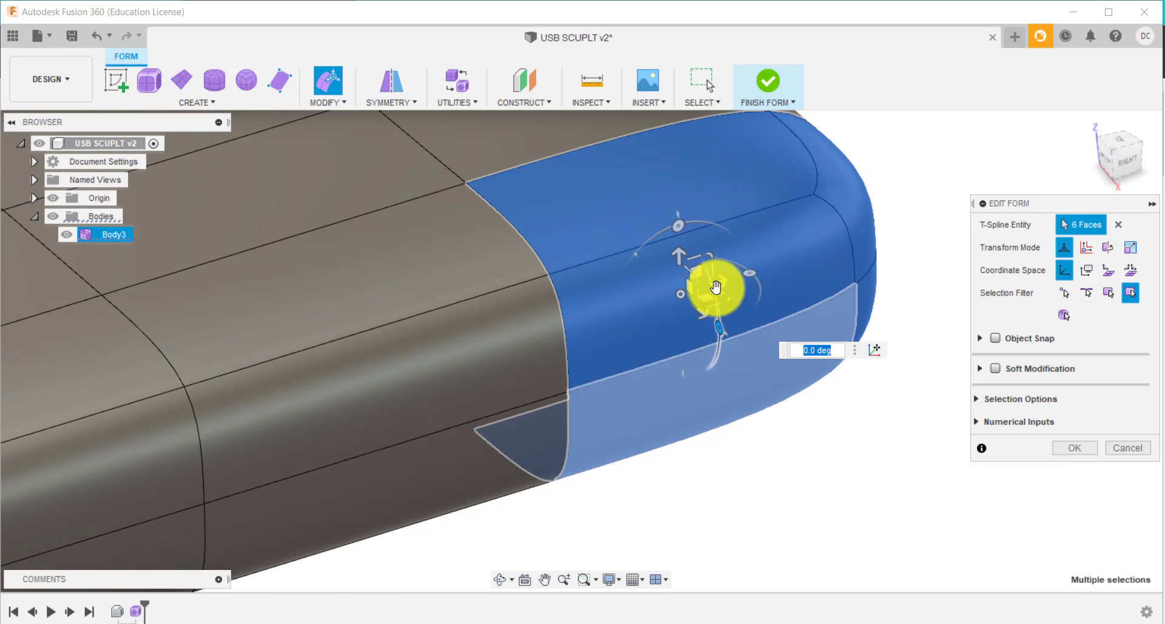
Step: Try scaling the six corner faces by a factor of about 0.94, raise them above the box, and clear the selection
scroll(715, 281, up, 3)
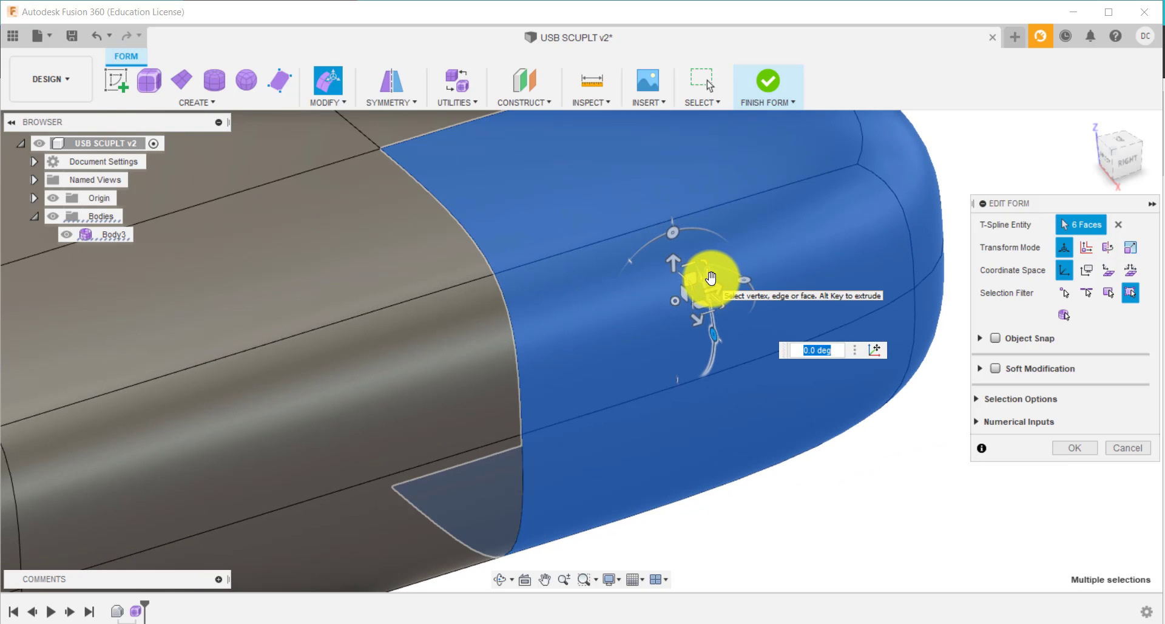
mouse_move(710, 277)
mouse_down()
mouse_move(726, 275)
mouse_move(681, 282)
mouse_move(720, 286)
mouse_move(710, 287)
mouse_up()
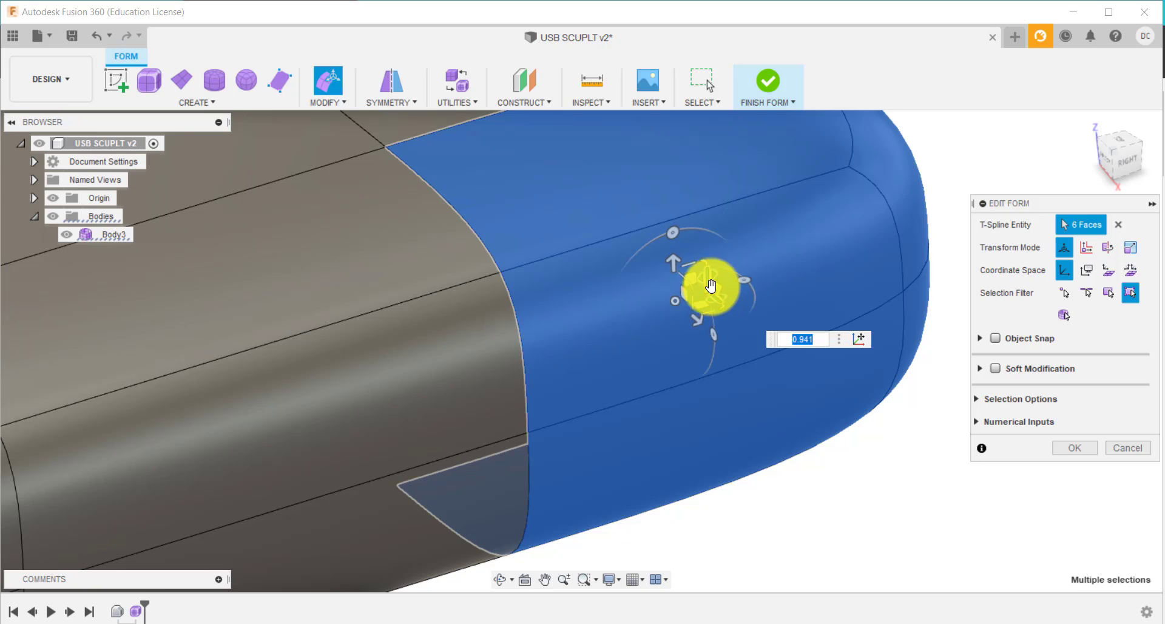
scroll(713, 304, down, 6)
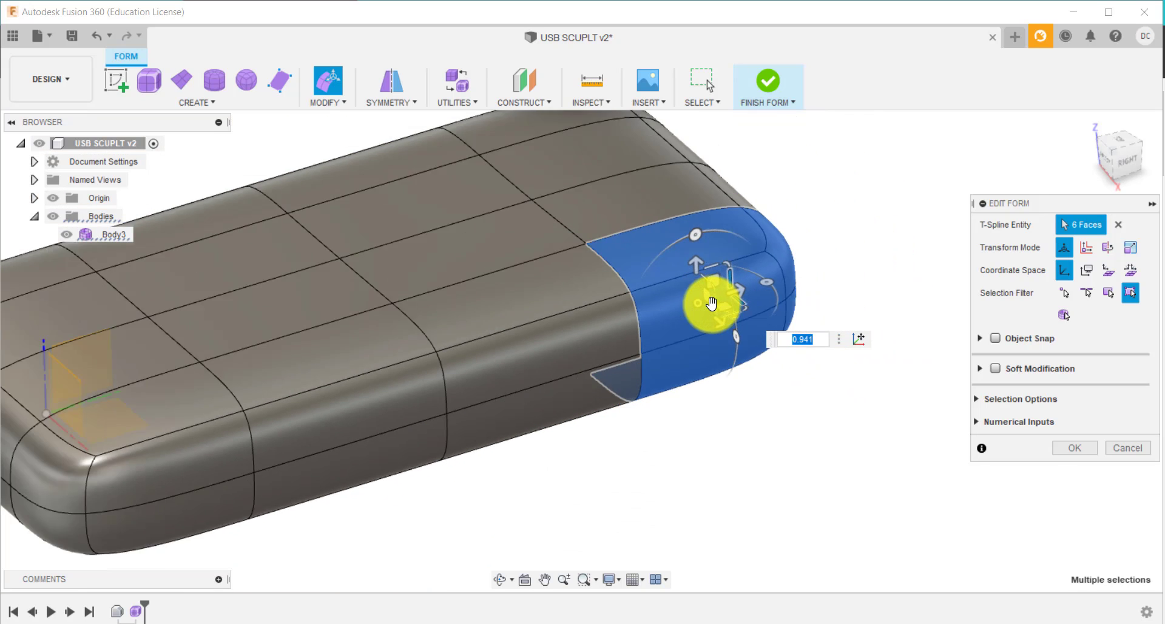
drag(701, 267, 694, 219)
click(681, 389)
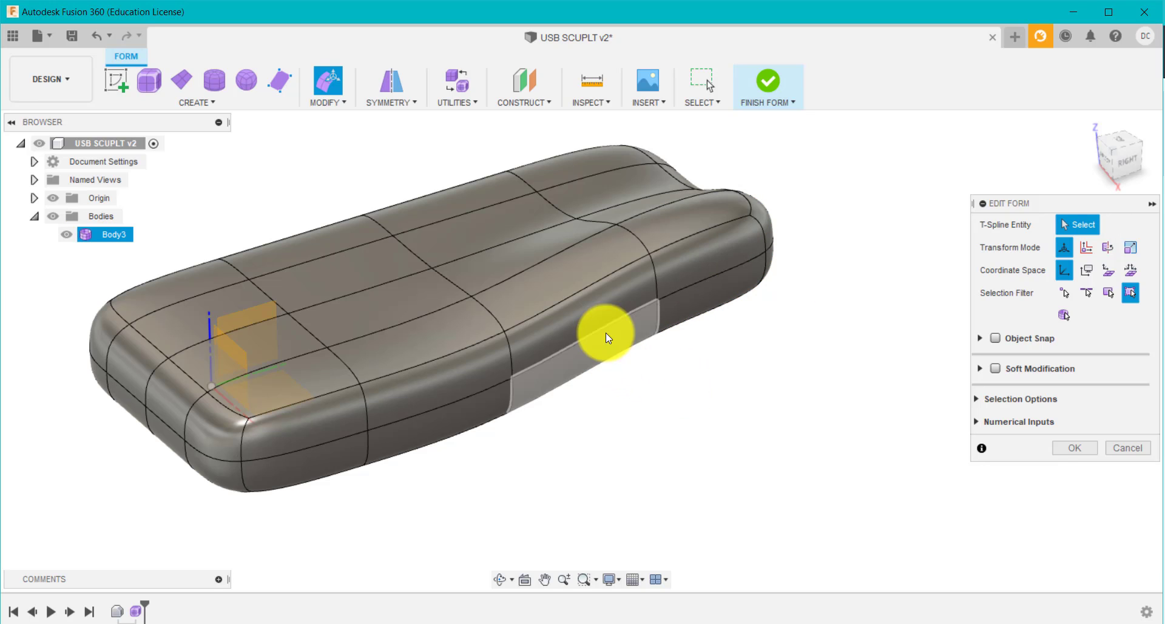
Step: Try lowering the upper middle face on the box's long right side by 4 mm
click(607, 310)
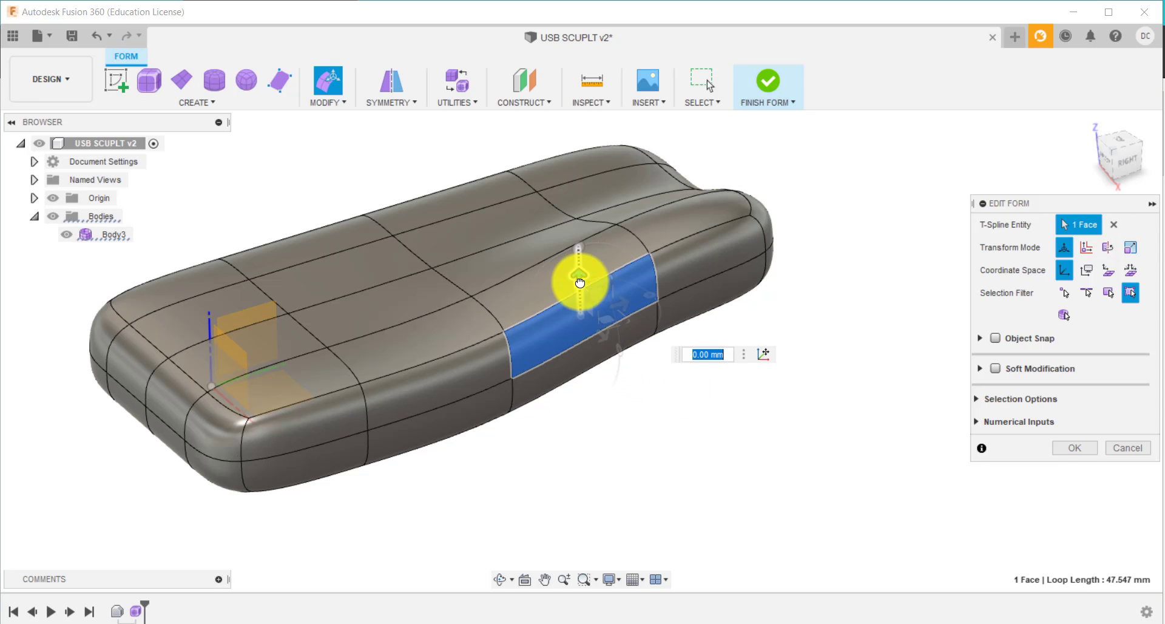
click(435, 376)
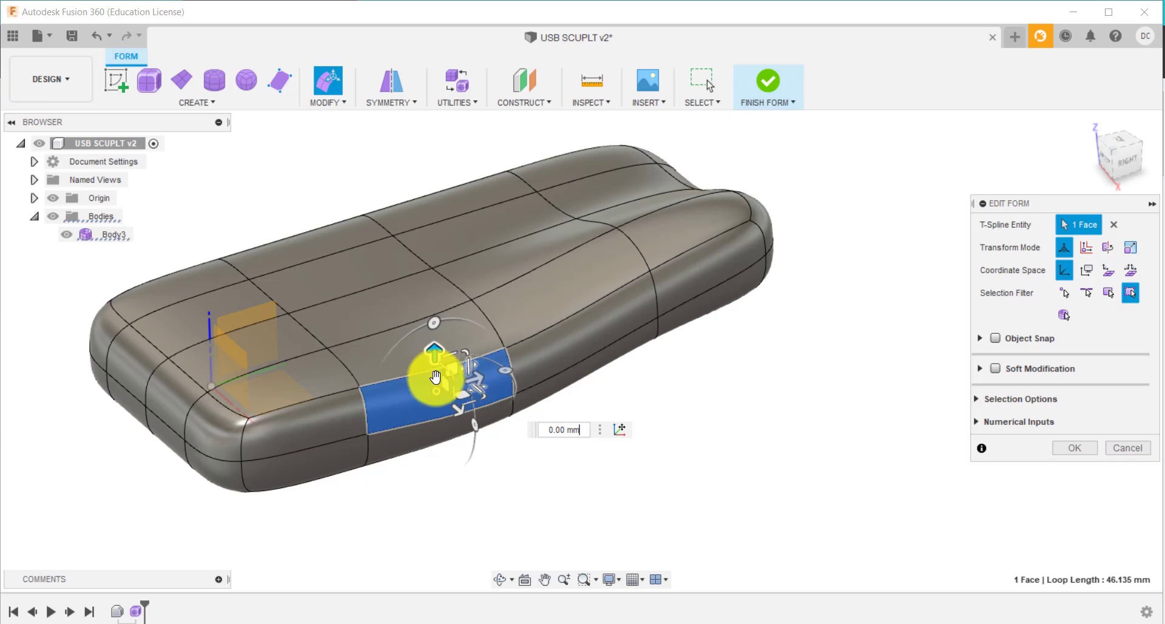
drag(437, 351, 444, 394)
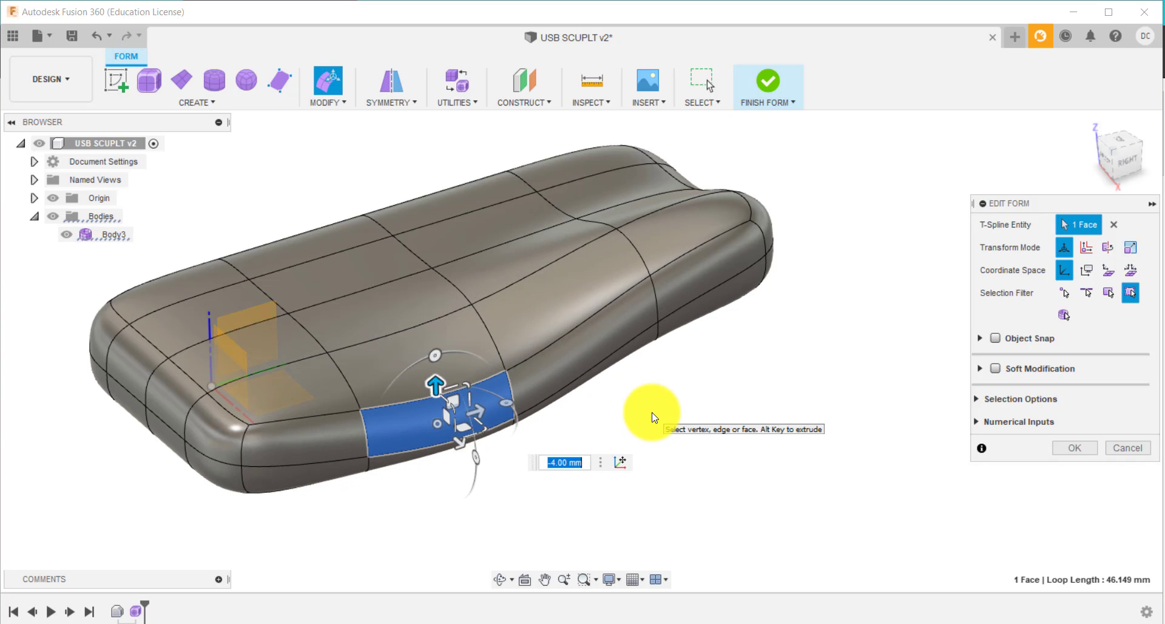
Step: Undo all the trial face edits back to the original box shape and leave Edit Form
key(ctrl+z)
key(ctrl+z)
key(ctrl+z)
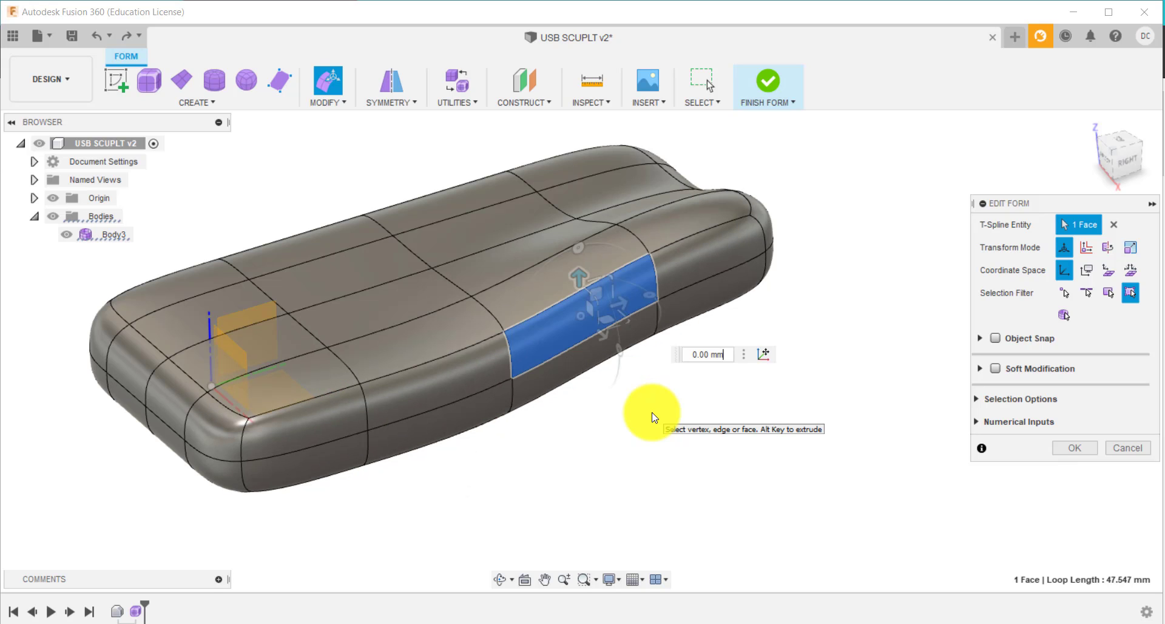
key(ctrl+z)
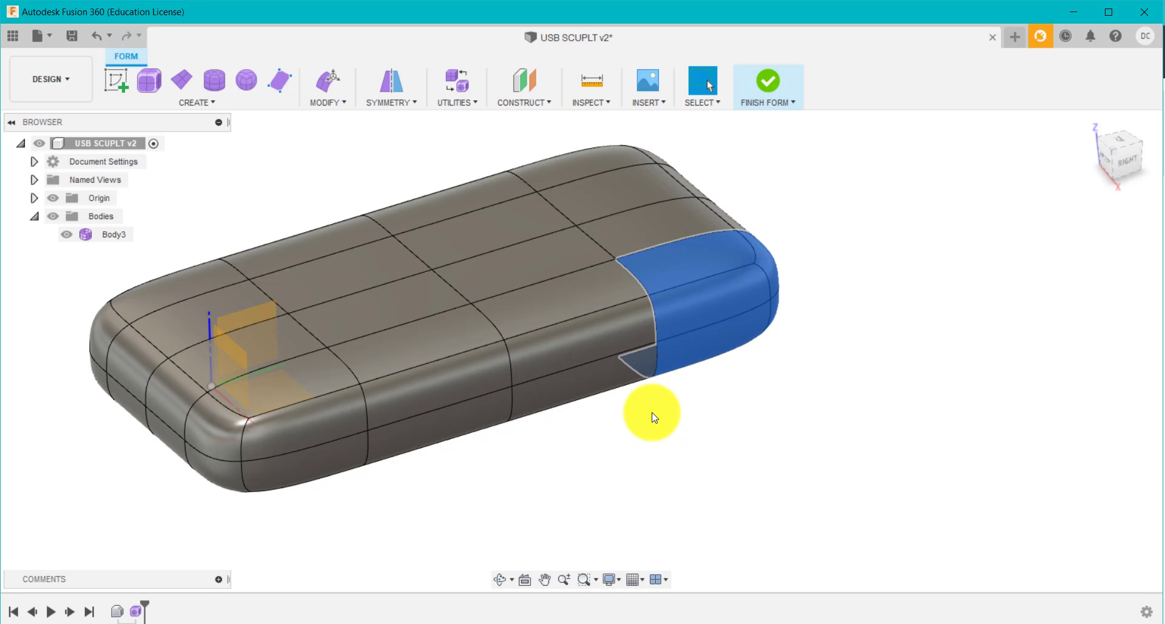
Step: Try an internal mirror between two side-by-side top faces so the symmetry line runs along the box's length
click(654, 417)
scroll(828, 241, down, 1)
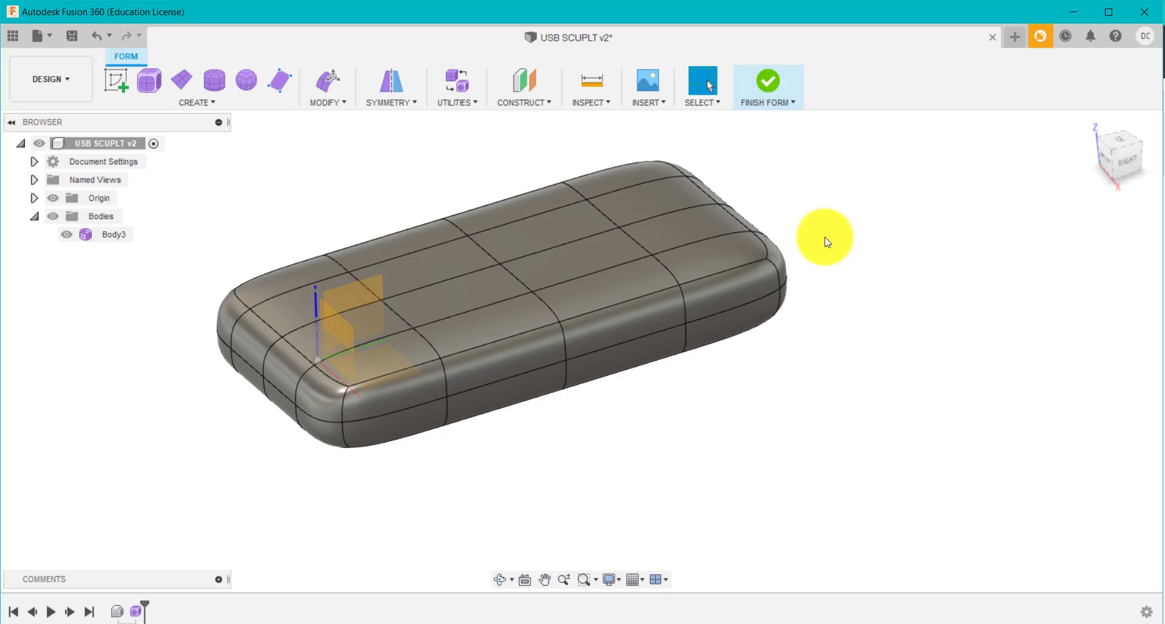
mouse_move(828, 241)
shift+middle_down()
mouse_move(837, 259)
mouse_move(836, 245)
shift+middle_up()
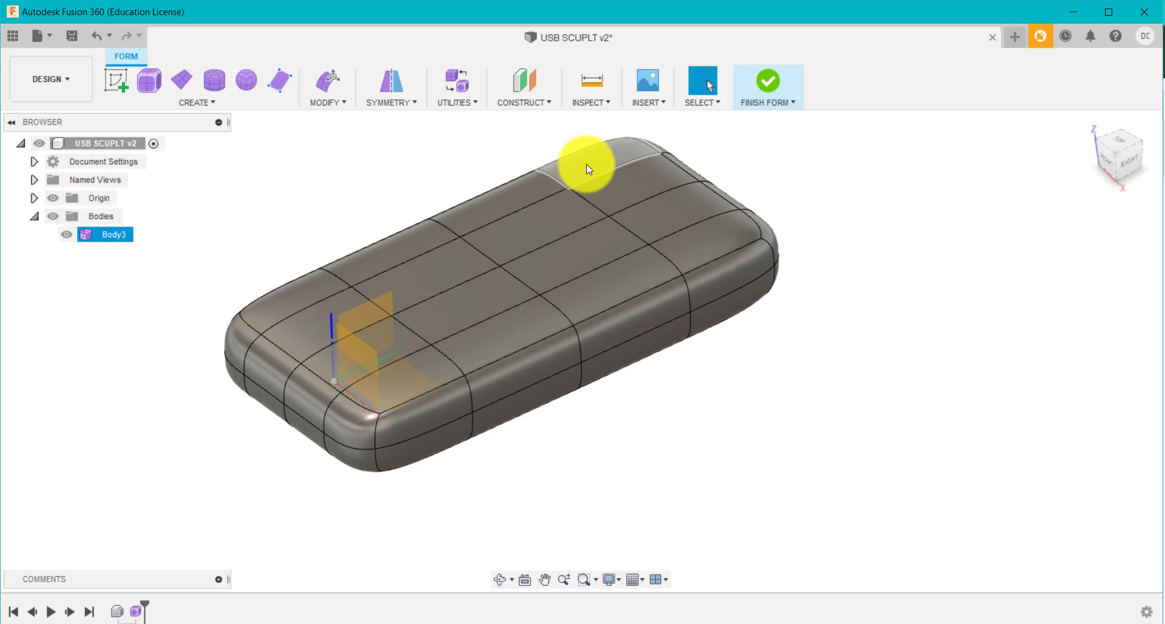
click(392, 102)
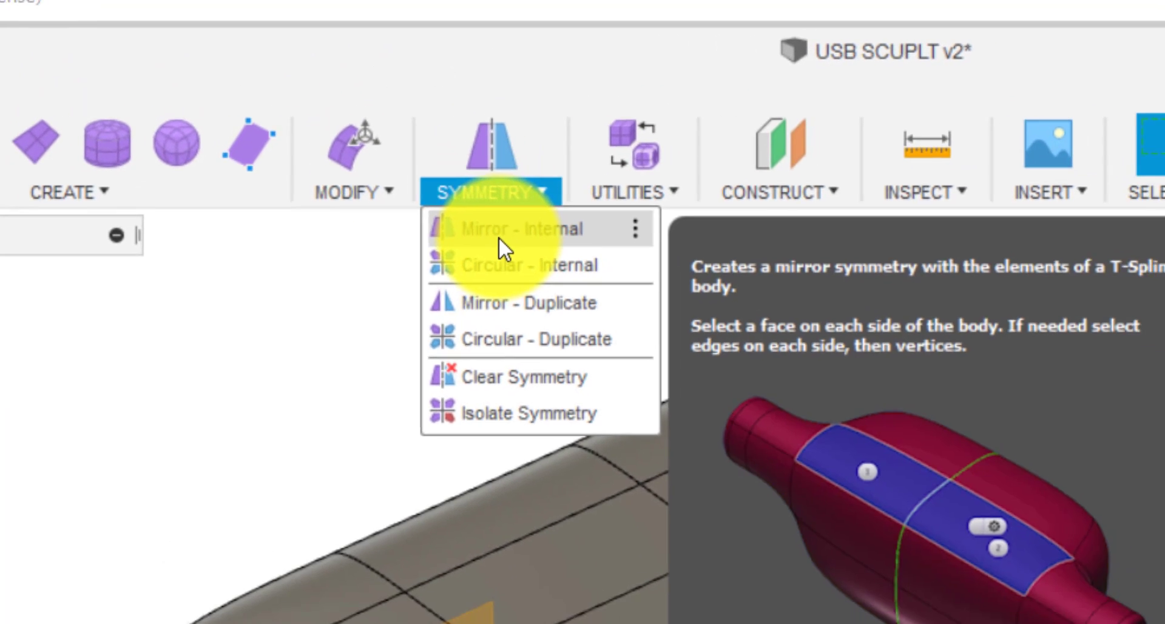
click(497, 236)
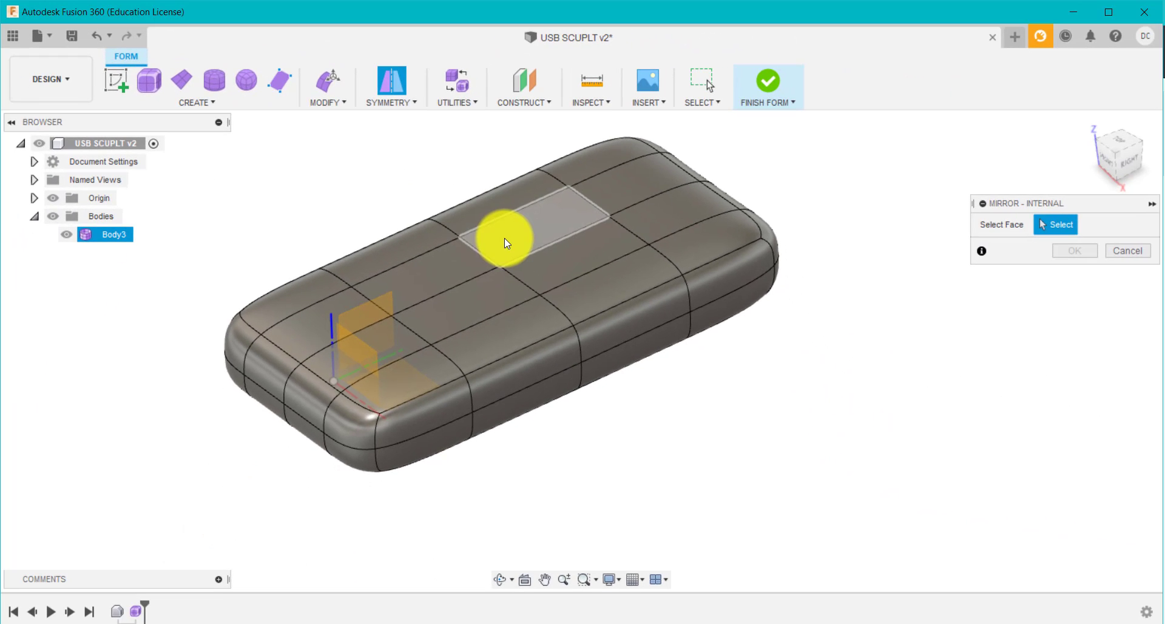
click(504, 238)
click(544, 263)
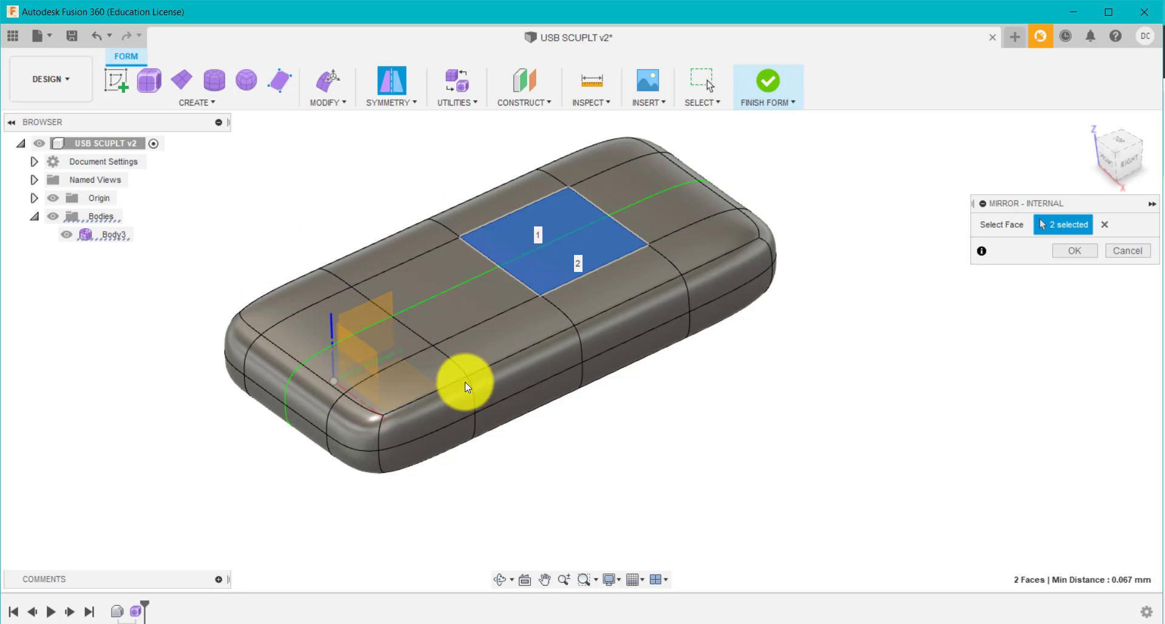
click(1117, 252)
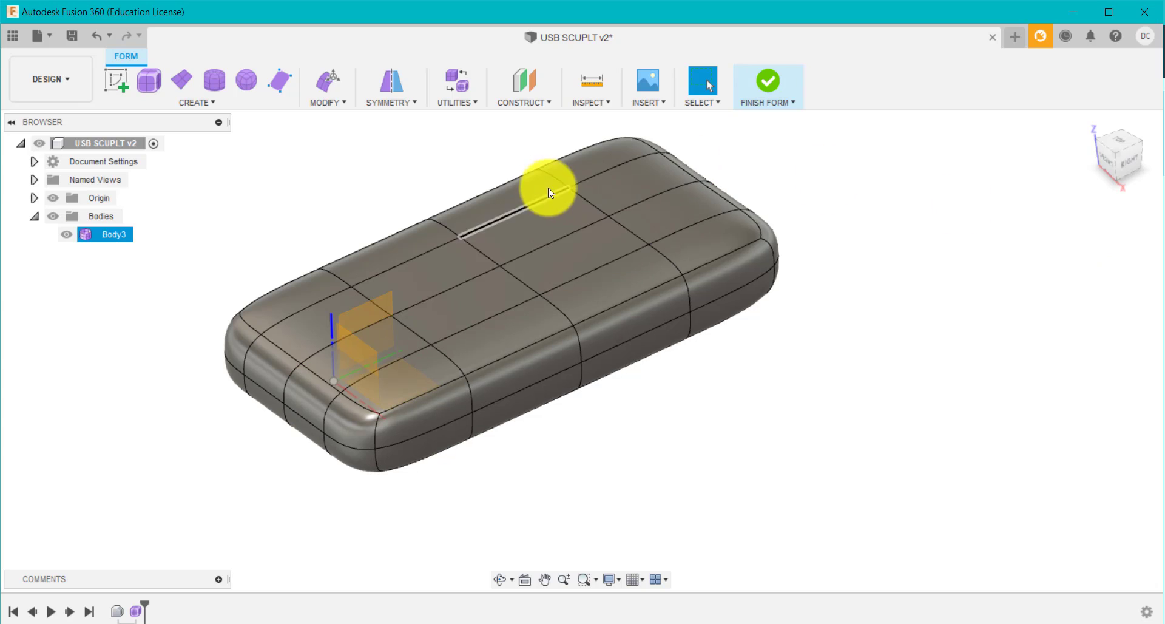
Step: Try an internal mirror between two end-to-end top faces so the symmetry line runs across the box's width
click(410, 104)
click(411, 116)
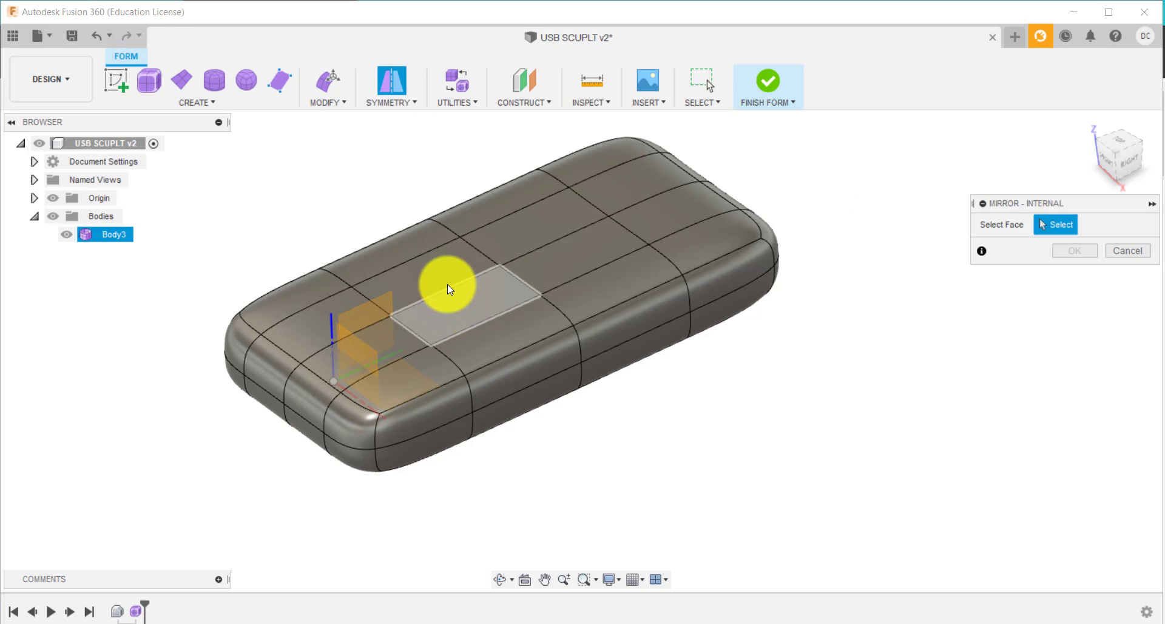
click(446, 279)
click(507, 243)
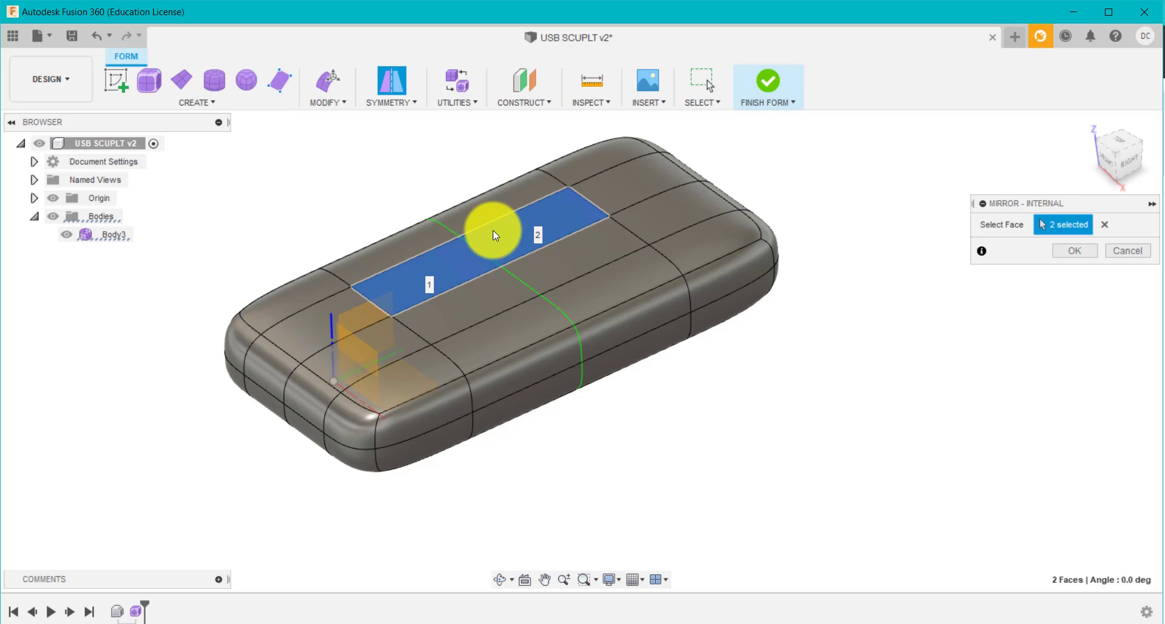
click(1119, 251)
Step: Apply an internal mirror between two side-by-side top faces, giving symmetry along the box's lengthwise centreline, and hide the origin
click(528, 238)
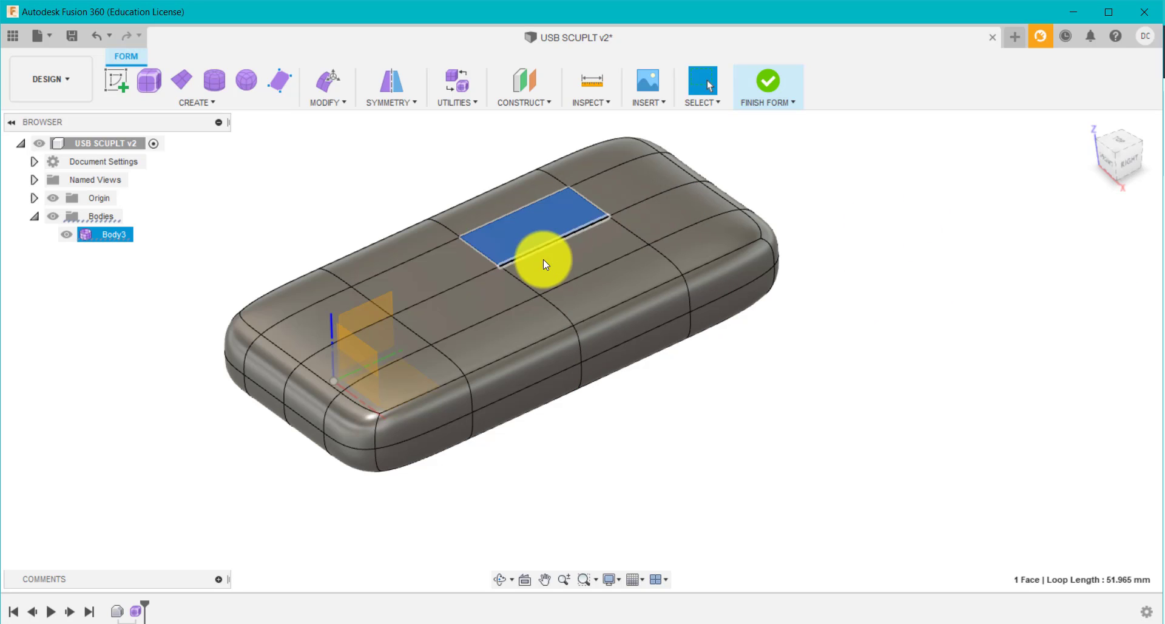
click(400, 103)
click(397, 116)
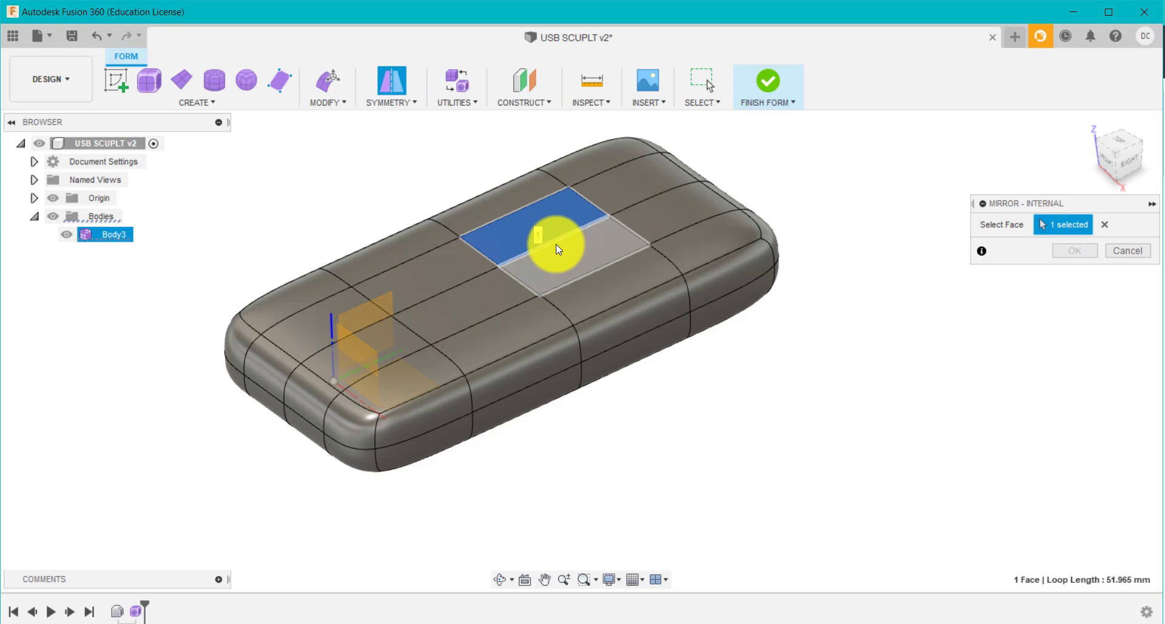
click(556, 244)
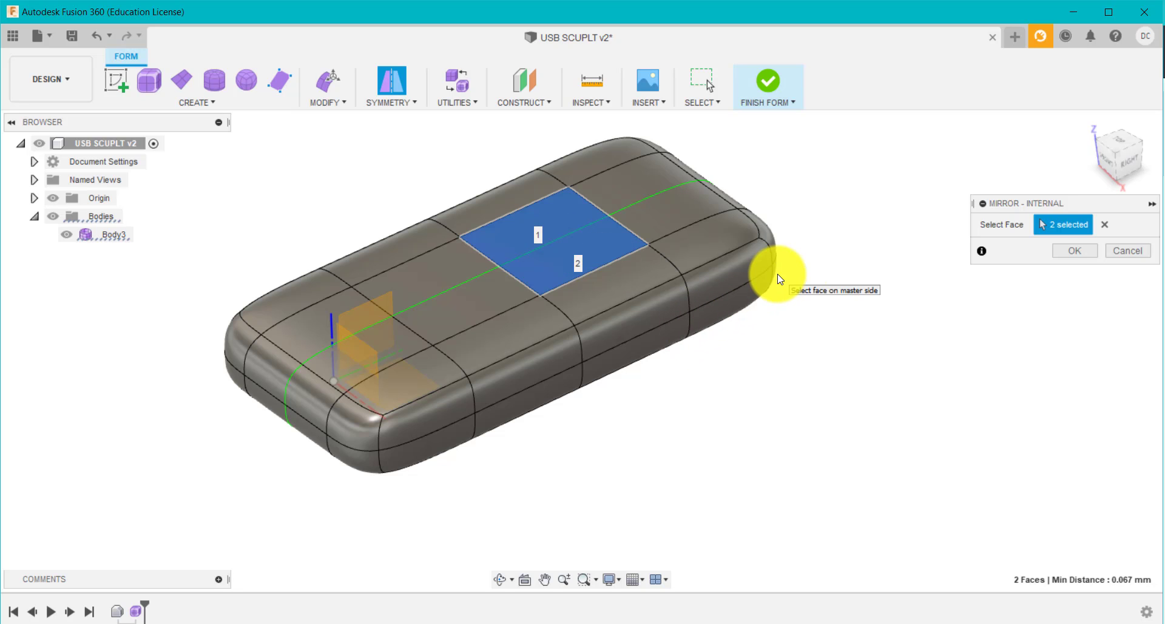
click(1067, 249)
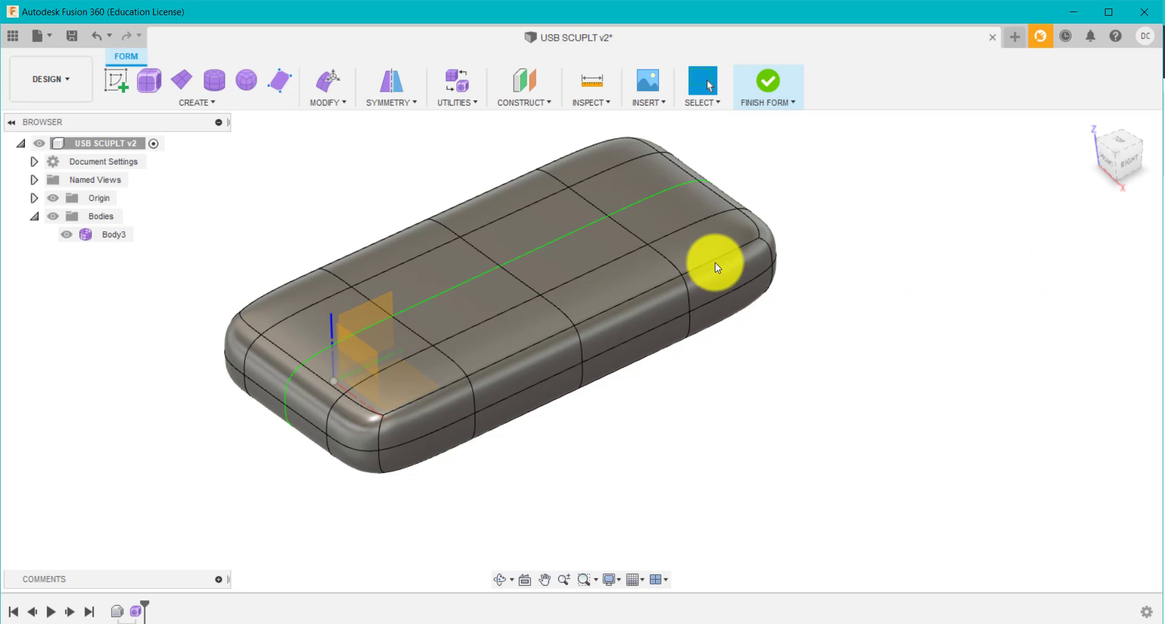
scroll(642, 312, down, 3)
scroll(642, 311, up, 5)
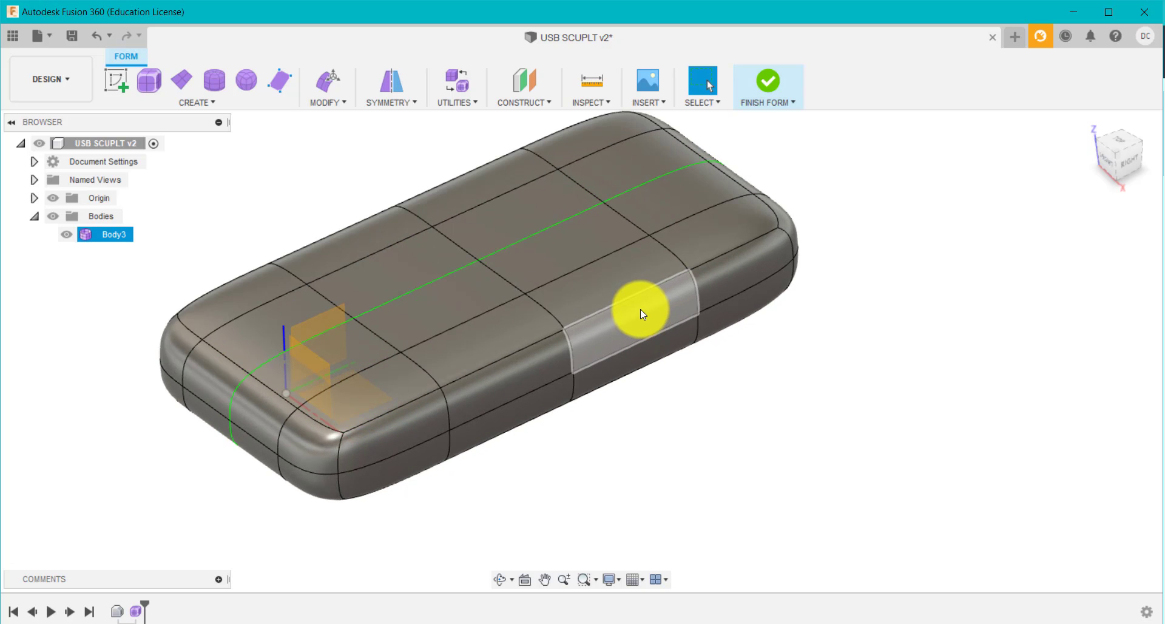
click(53, 199)
scroll(250, 307, down, 3)
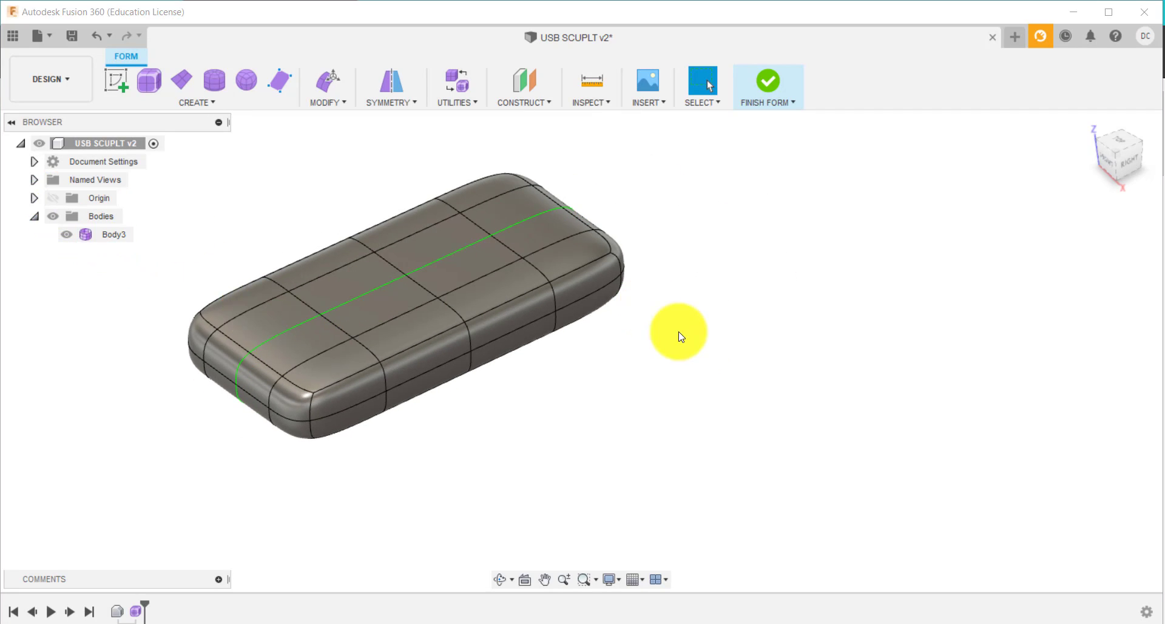
Step: Move the ten faces on one side of the box's far end 5 mm inwards and rotate them by -40 degrees in plan
shift+middle_drag(682, 319, 646, 313)
scroll(486, 437, up, 3)
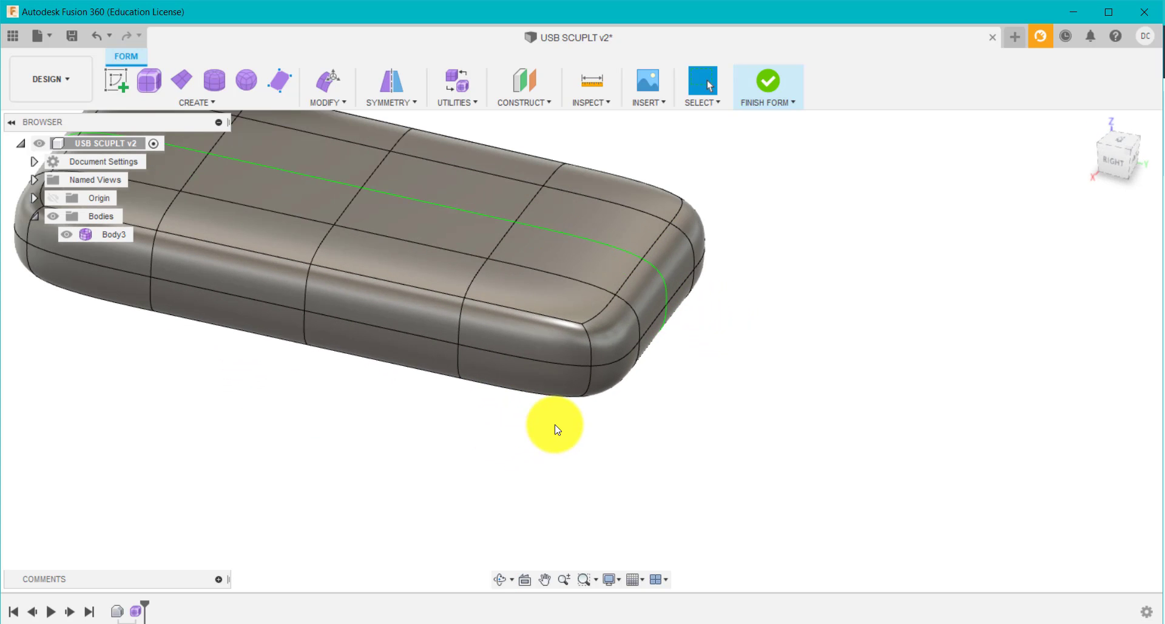
ctrl+click(563, 349)
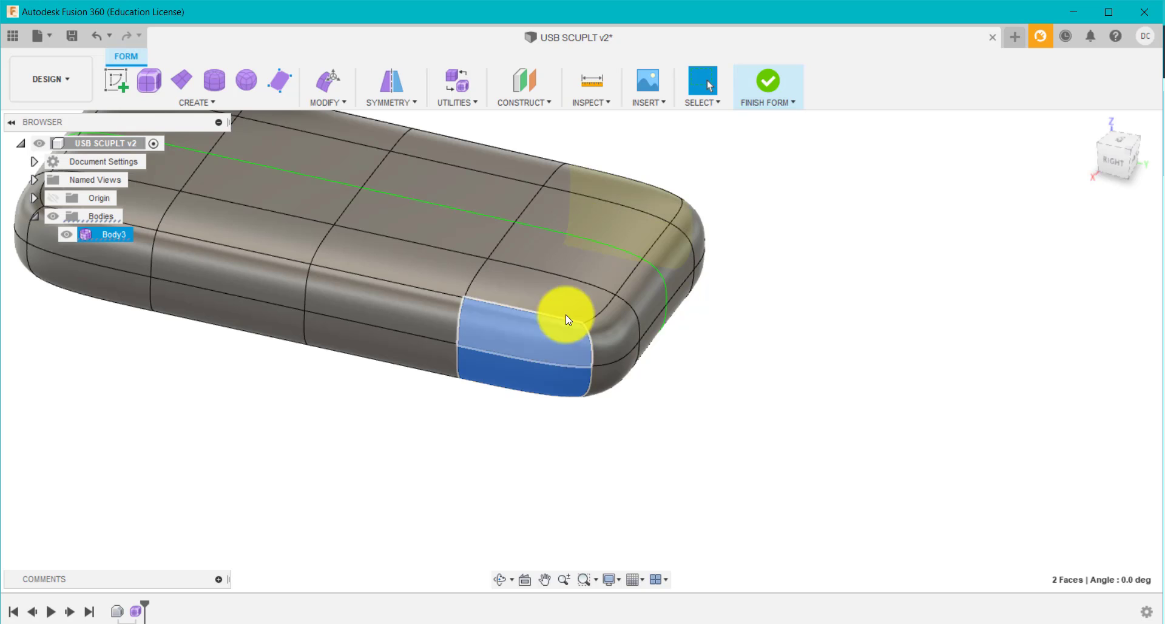
ctrl+click(569, 293)
ctrl+click(622, 322)
mouse_move(612, 373)
shift+middle_down()
mouse_move(631, 424)
mouse_move(613, 364)
mouse_move(520, 221)
shift+middle_up()
ctrl+click(519, 219)
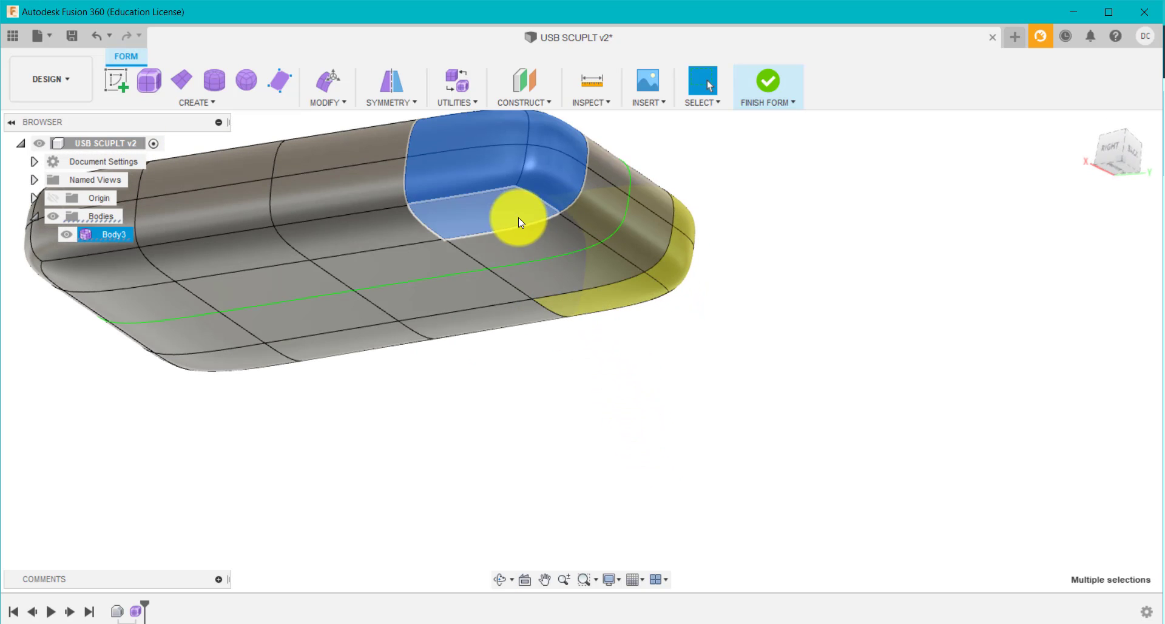
ctrl+click(558, 239)
ctrl+click(611, 158)
mouse_move(634, 341)
shift+middle_down()
mouse_move(697, 407)
mouse_move(637, 389)
mouse_move(597, 400)
shift+middle_up()
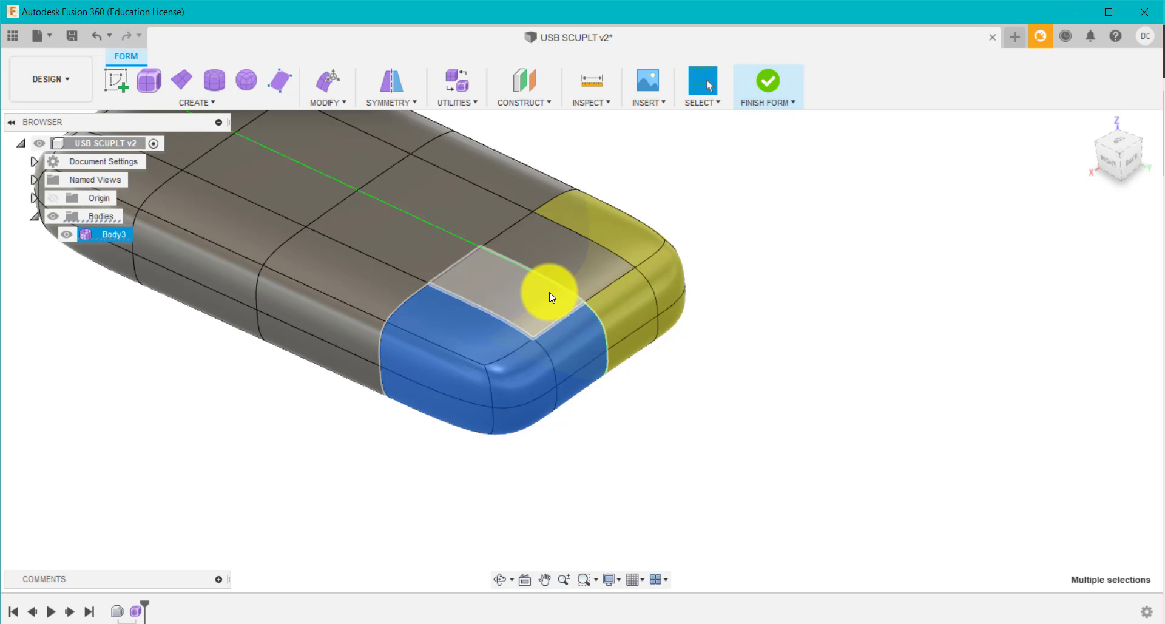
ctrl+click(544, 291)
click(1086, 126)
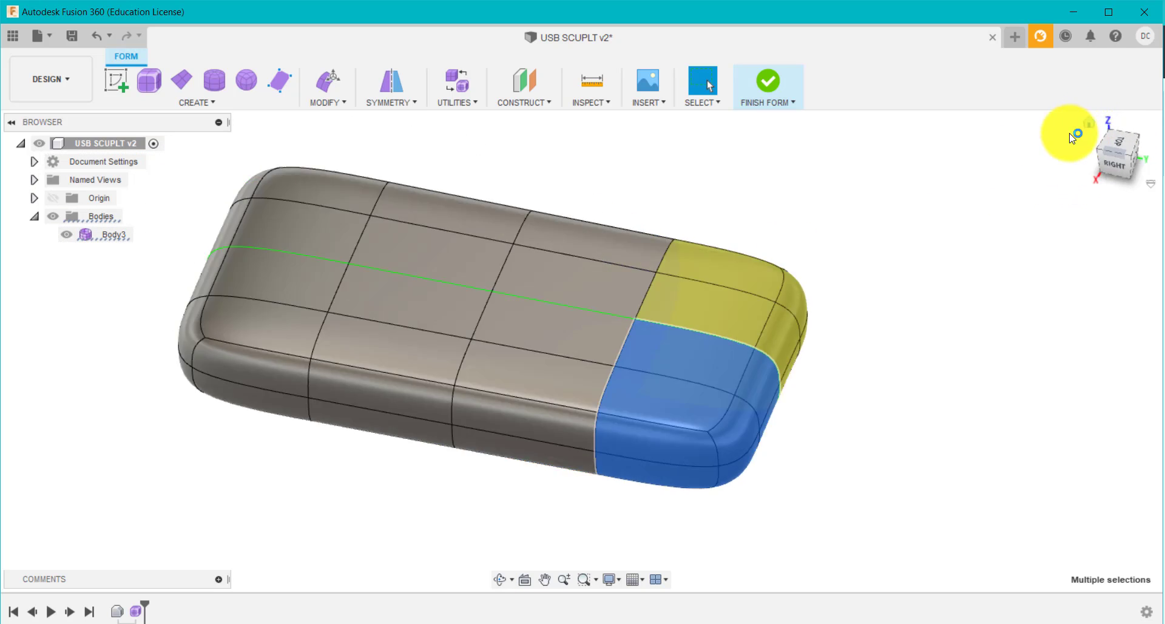
right_click(892, 187)
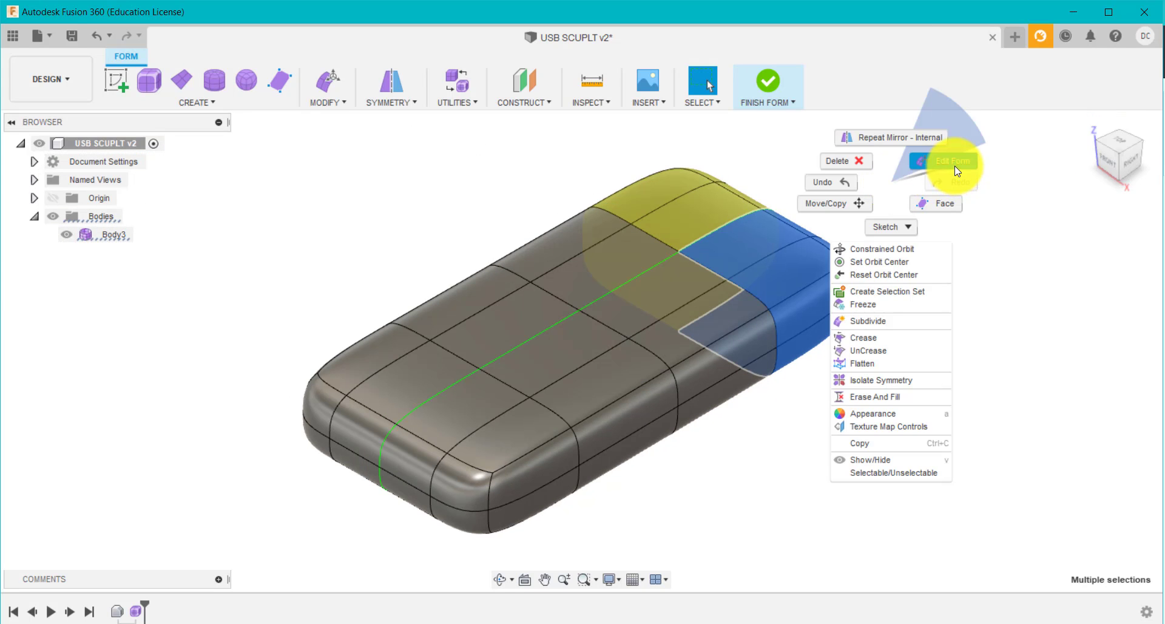
click(958, 167)
scroll(880, 259, up, 5)
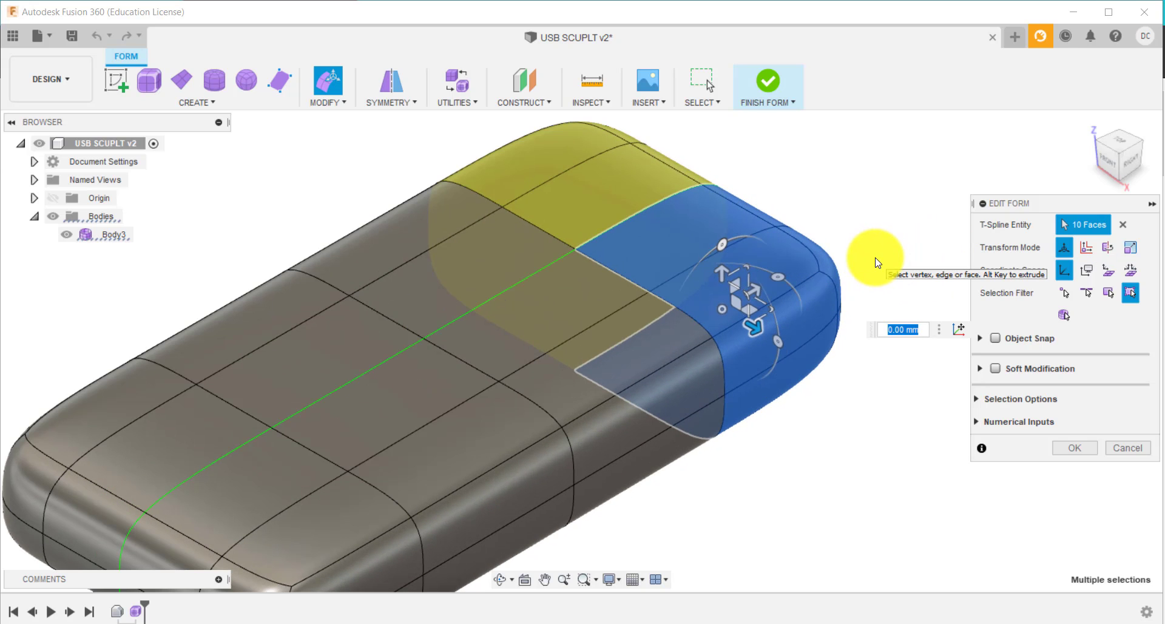
drag(752, 330, 708, 307)
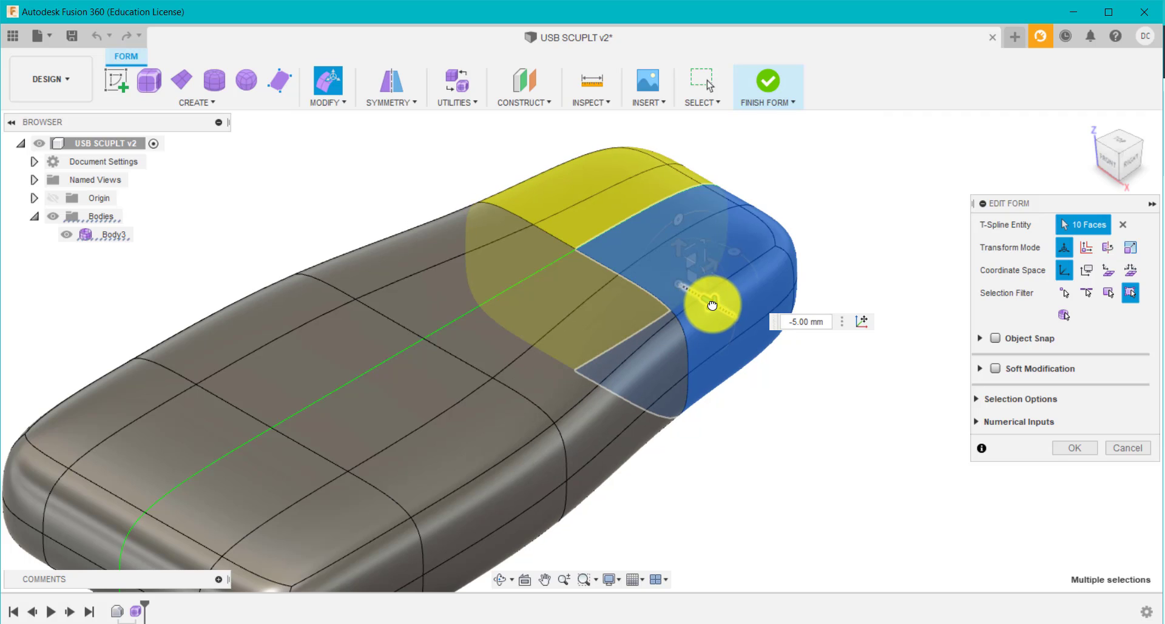
drag(740, 255, 733, 285)
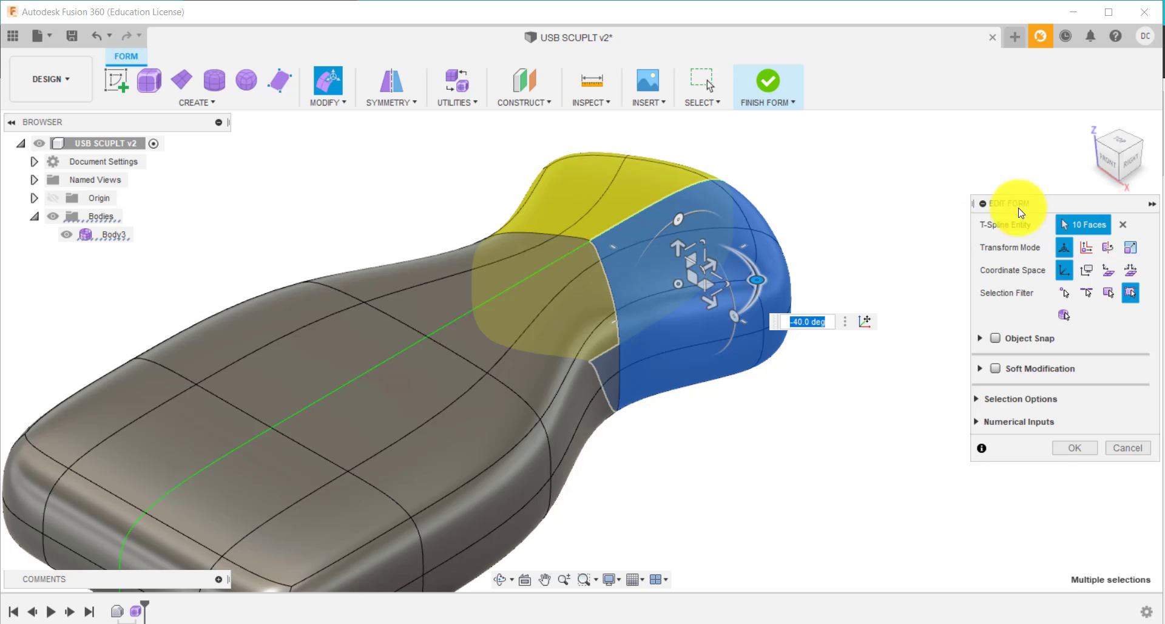
Step: Viewed from above, scale the ten end faces by about 0.842 and shift them in plan by 1.069 mm and -0.891 mm
click(1118, 150)
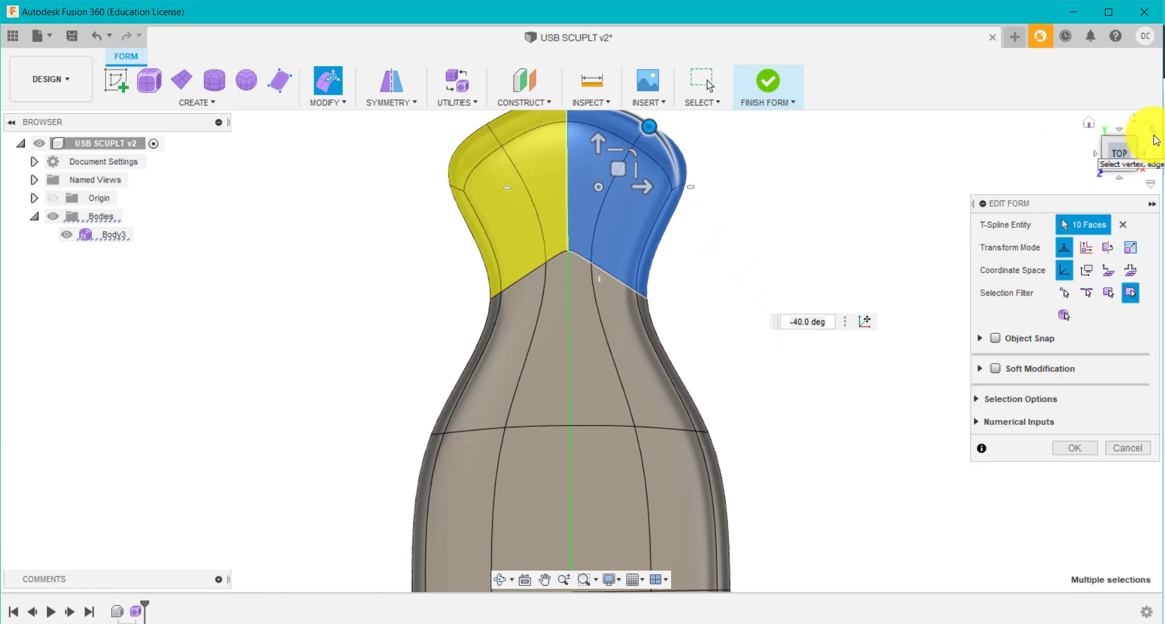
click(1154, 138)
scroll(784, 396, up, 3)
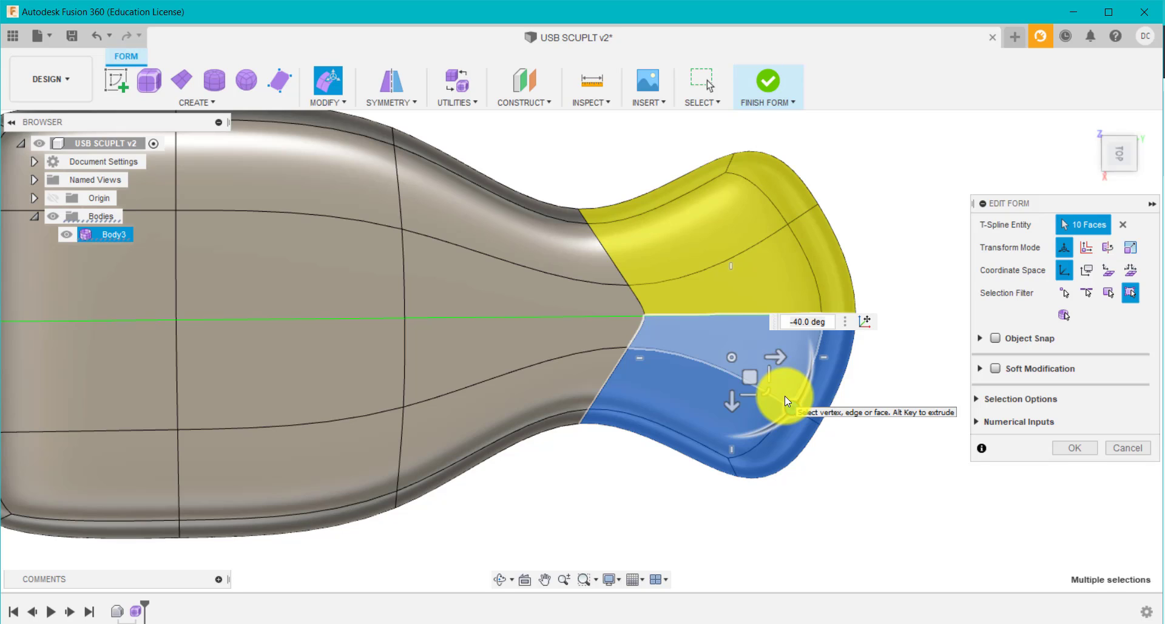
click(766, 392)
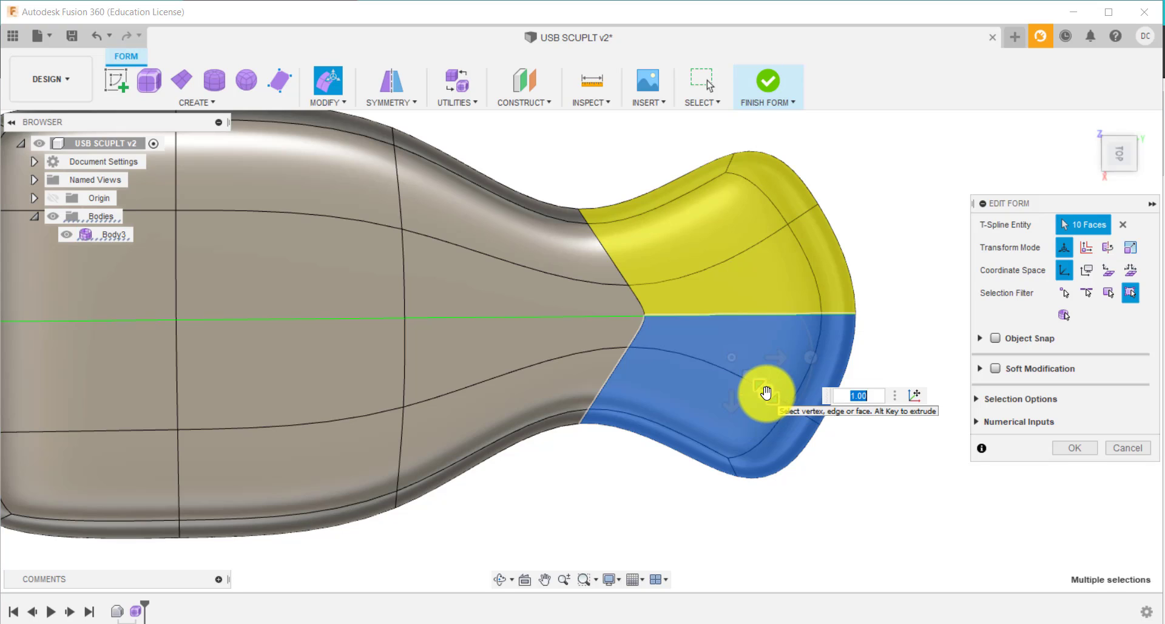
mouse_move(765, 393)
mouse_down()
mouse_move(692, 365)
mouse_move(763, 388)
mouse_up()
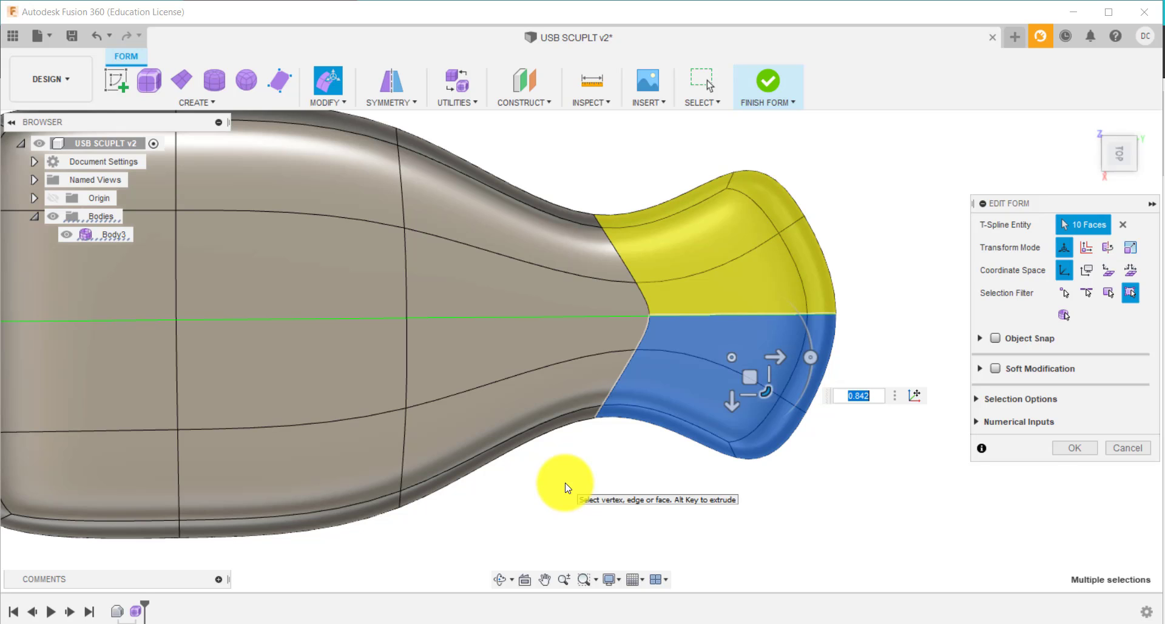
mouse_move(746, 371)
mouse_down()
mouse_move(746, 421)
mouse_move(682, 385)
mouse_move(738, 390)
mouse_up()
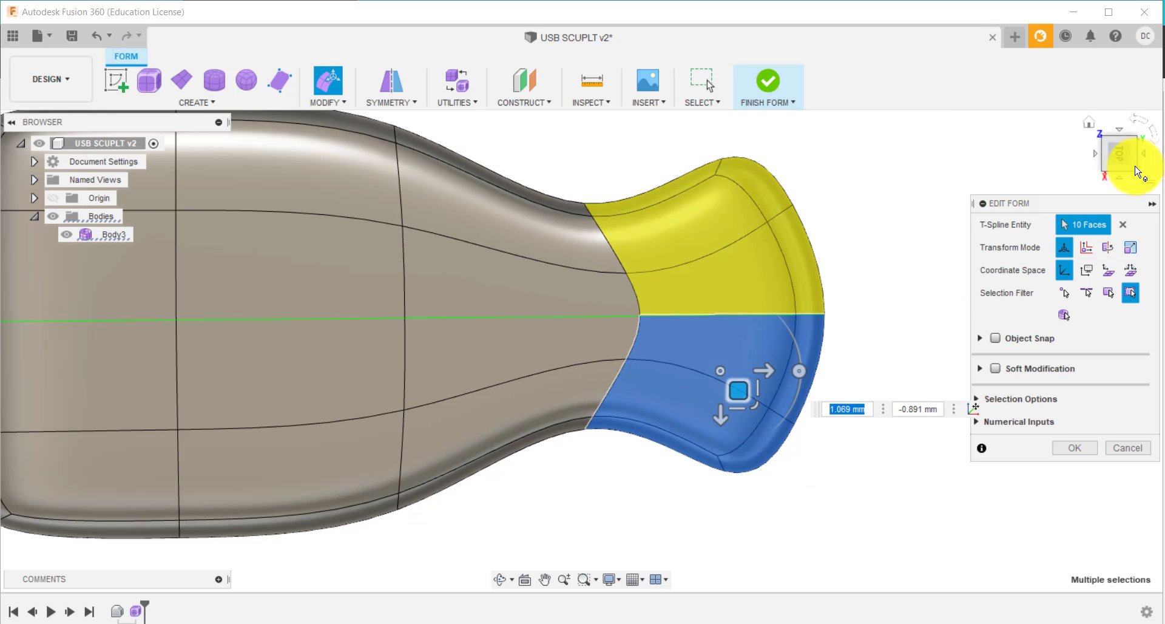
Step: Select the upper half of the body, including the missed side face, and scale it vertically by a factor of about 0.59
click(1122, 182)
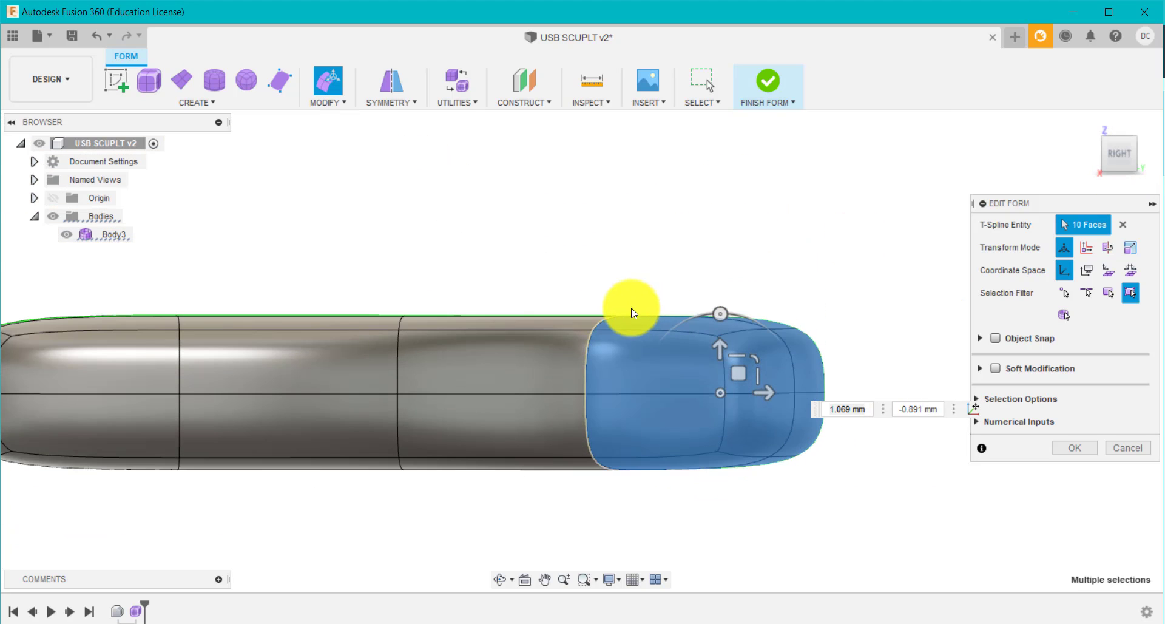
scroll(598, 315, down, 2)
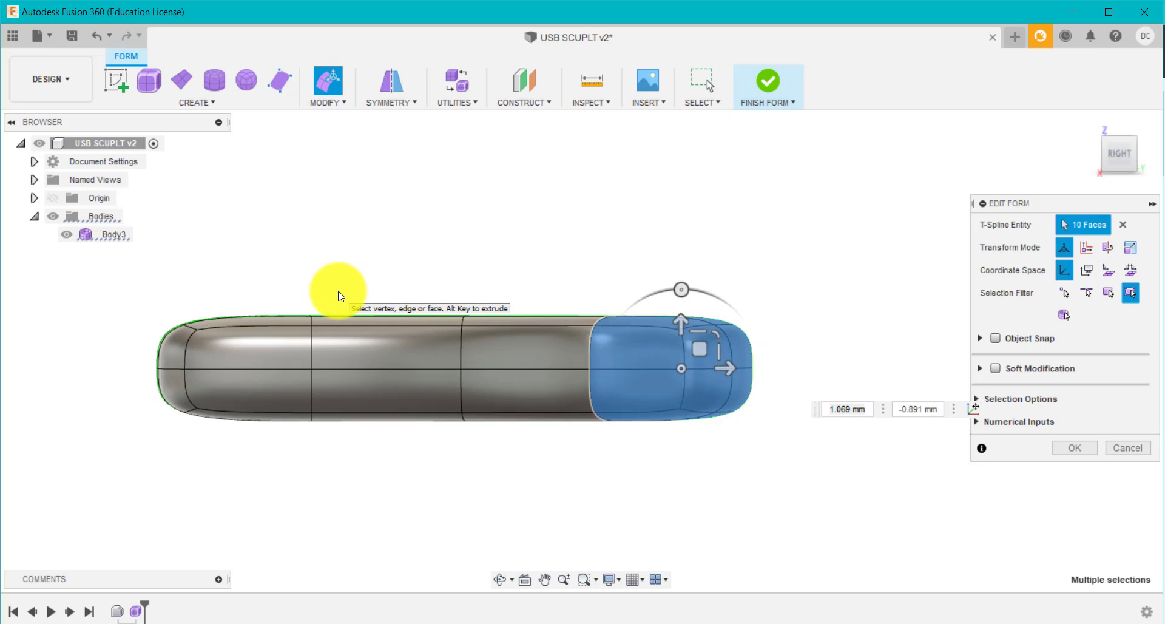
click(338, 296)
drag(134, 294, 774, 363)
drag(133, 296, 793, 366)
scroll(509, 290, down, 2)
shift+middle_drag(510, 290, 533, 254)
shift+click(544, 372)
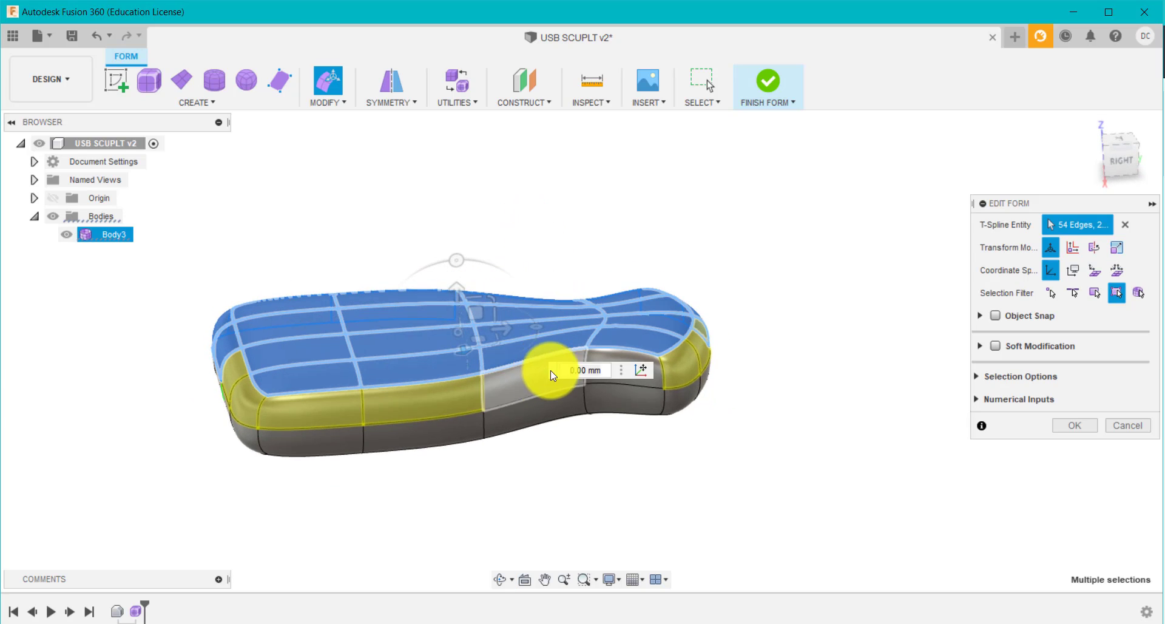
click(1118, 161)
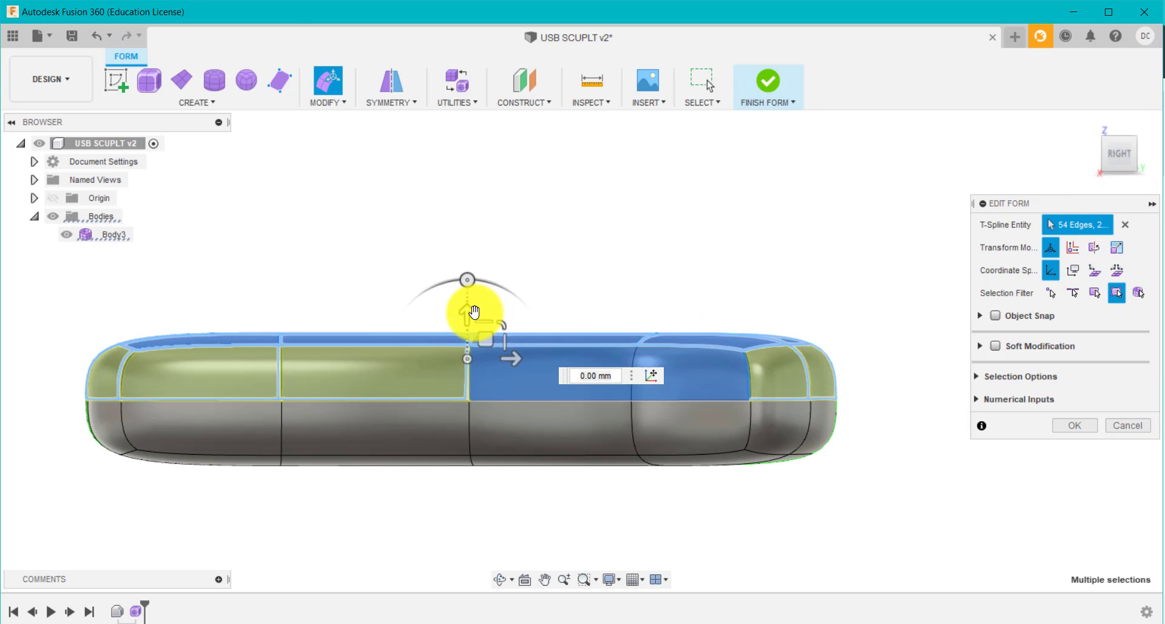
drag(469, 311, 487, 343)
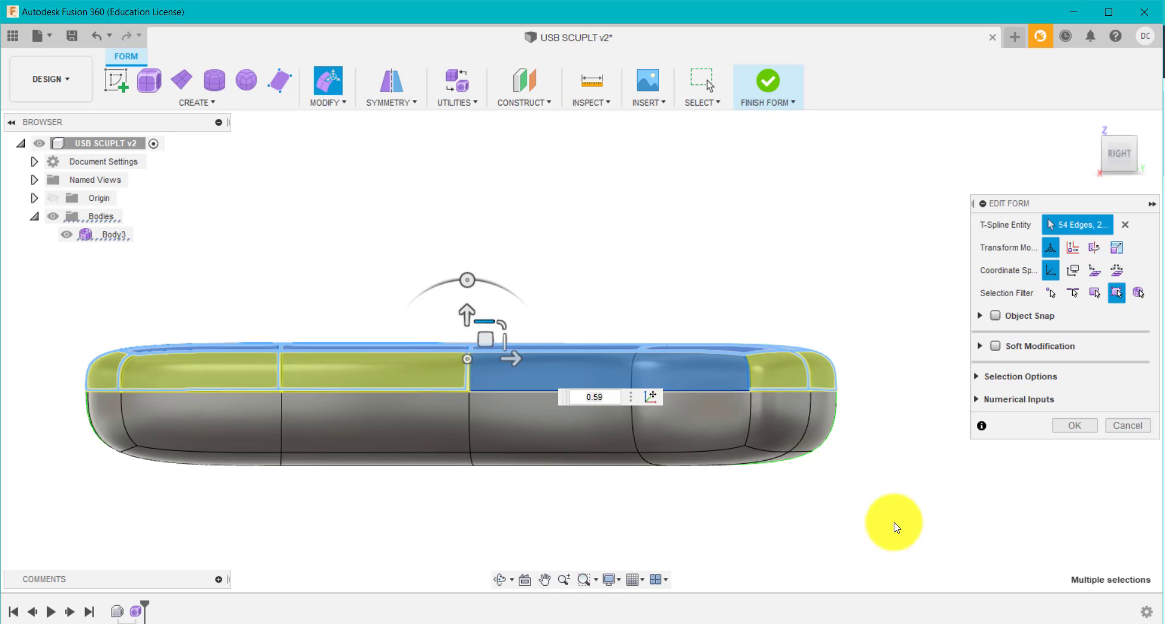
Step: Select the lower half of the body, flatten it vertically, and shift it in the side plane by 0.06 mm and -0.362 mm
drag(894, 520, 75, 416)
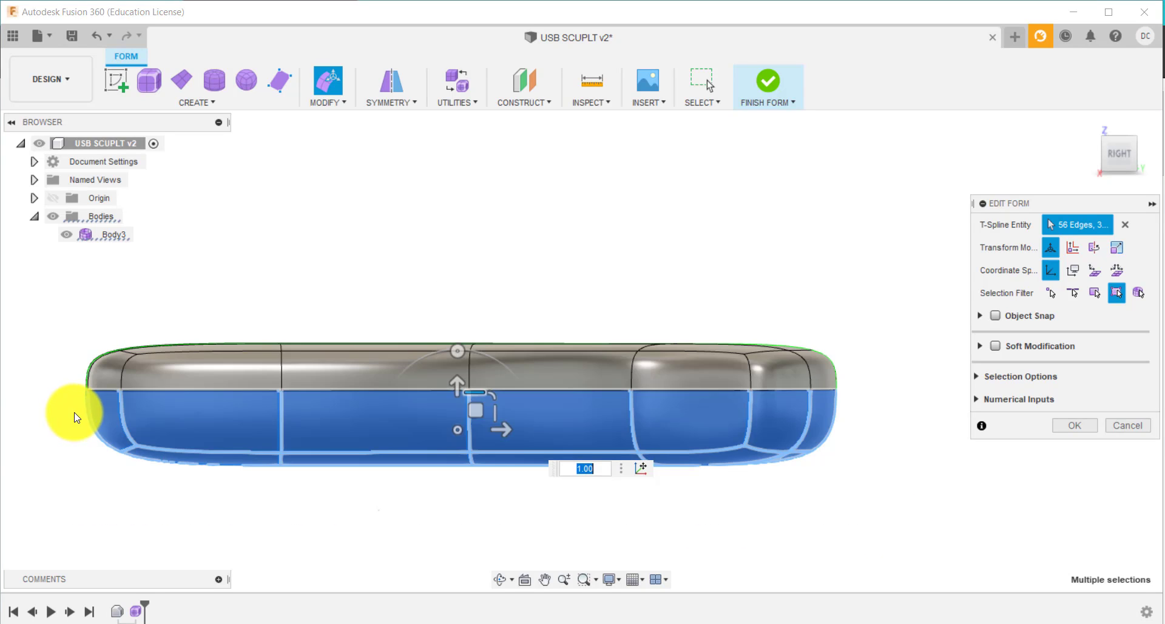
scroll(104, 443, down, 2)
shift+middle_drag(708, 463, 715, 411)
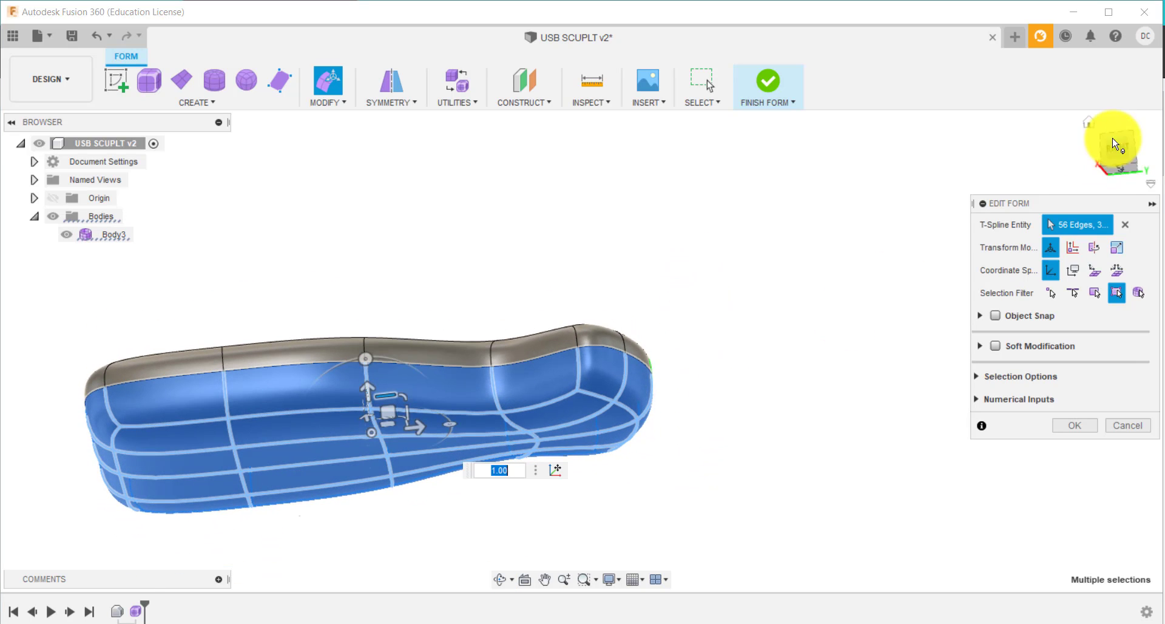
click(1116, 157)
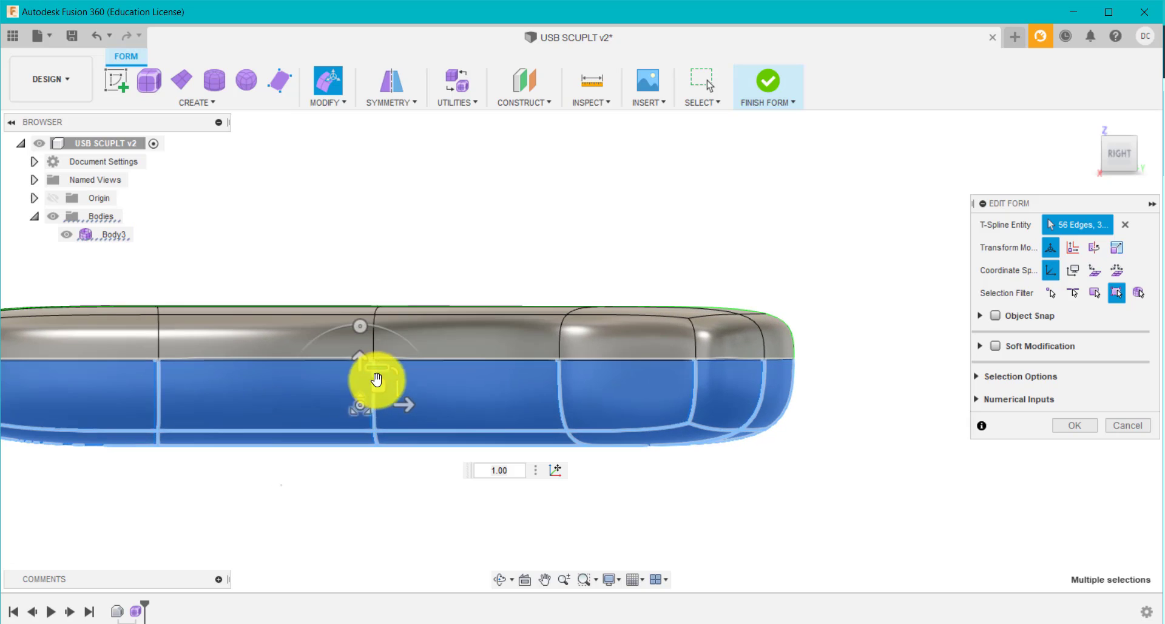
drag(379, 368, 403, 391)
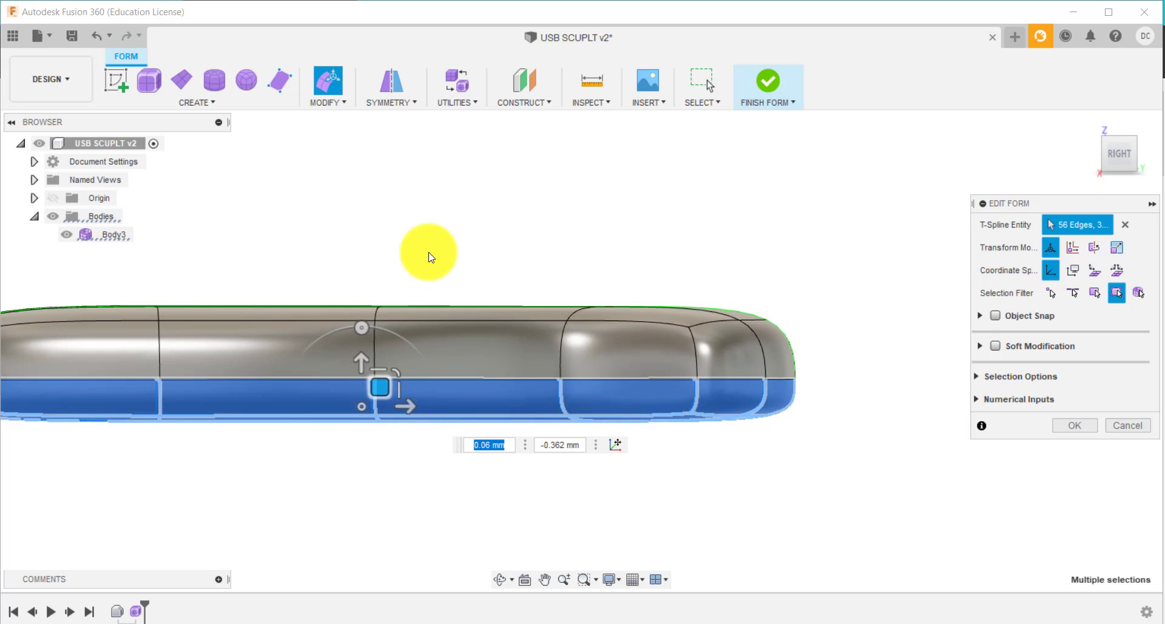
click(1074, 131)
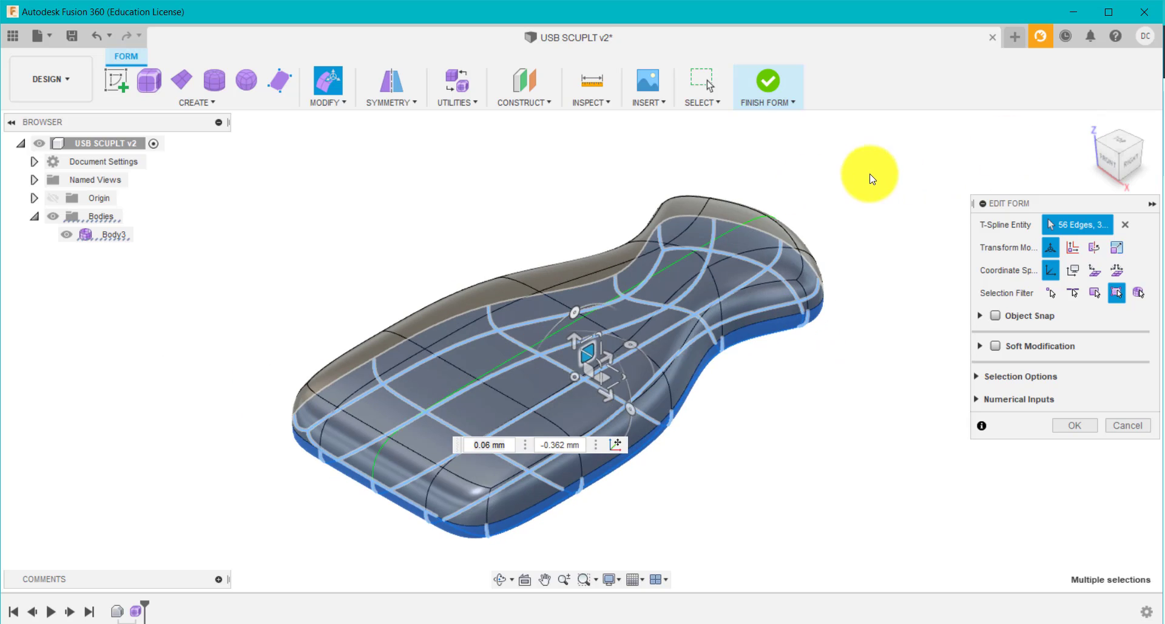
click(872, 179)
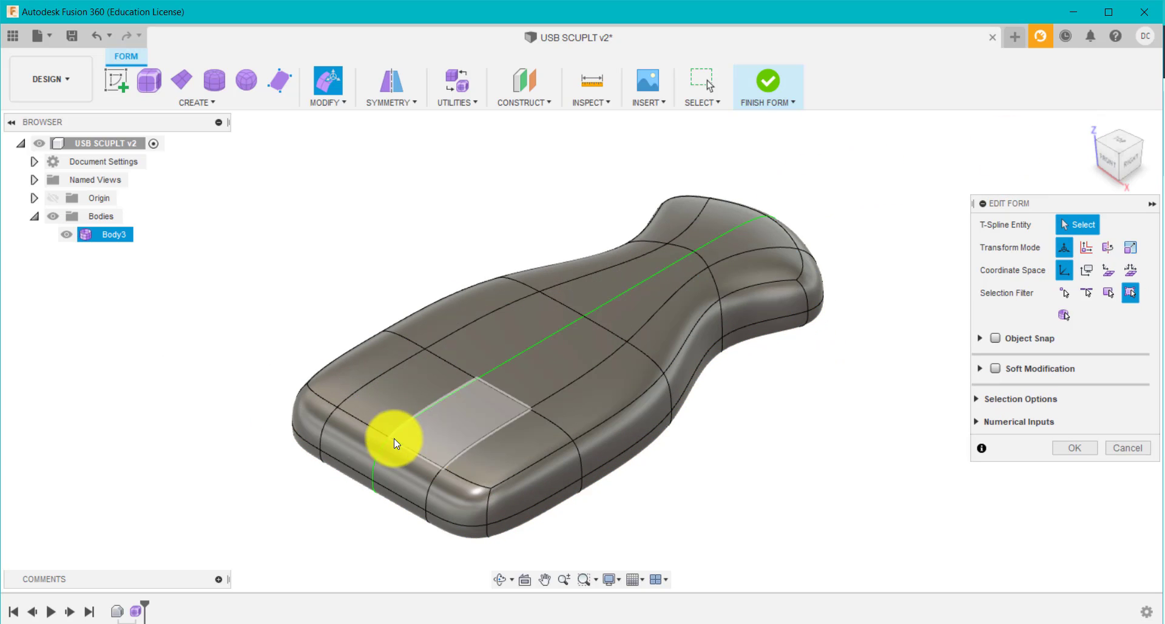
Step: Select the ten faces on one side of the body's near end and move them 7 mm inwards towards the centreline
scroll(402, 529, up, 3)
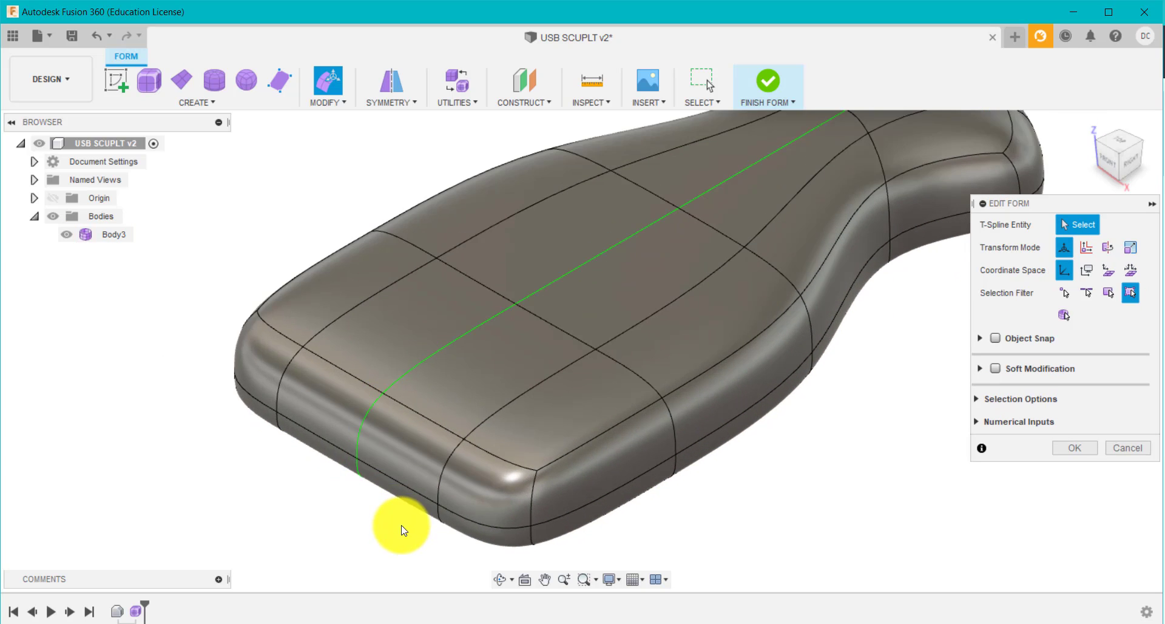
click(479, 501)
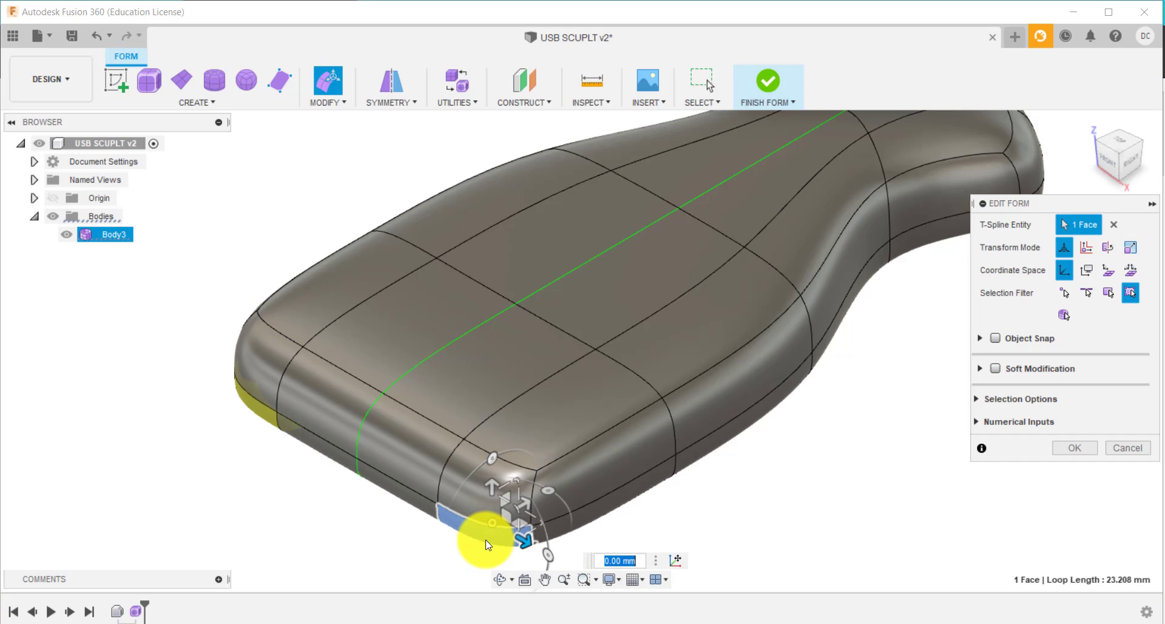
shift+click(455, 494)
ctrl+click(419, 473)
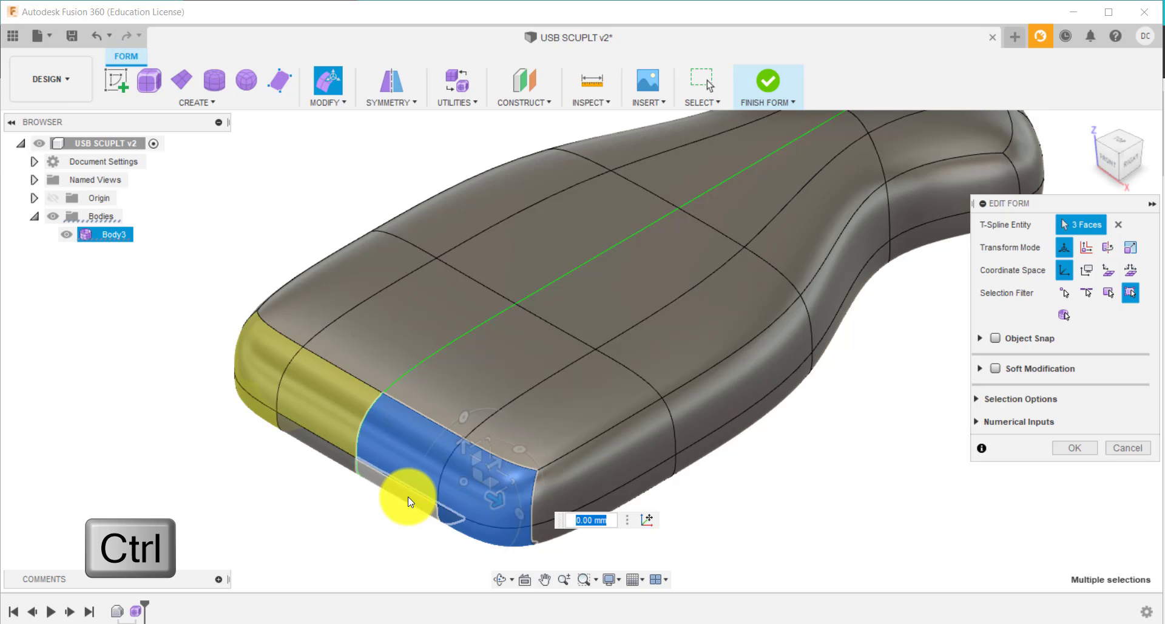
ctrl+click(408, 496)
shift+middle_drag(369, 505, 343, 442)
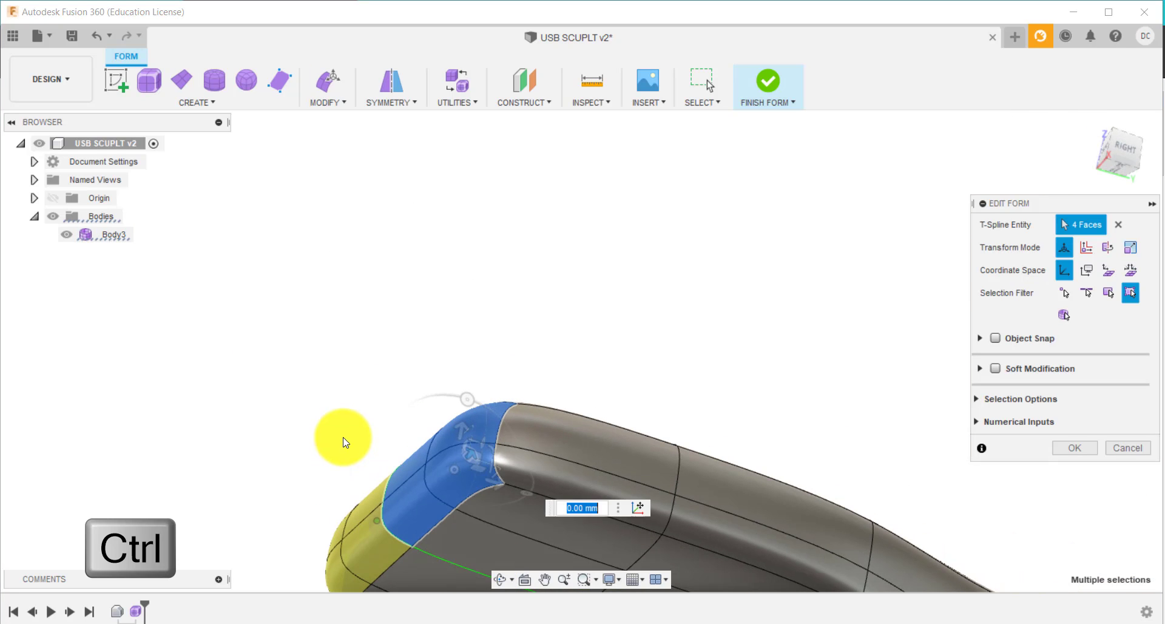
ctrl+click(501, 534)
ctrl+click(522, 519)
ctrl+click(547, 490)
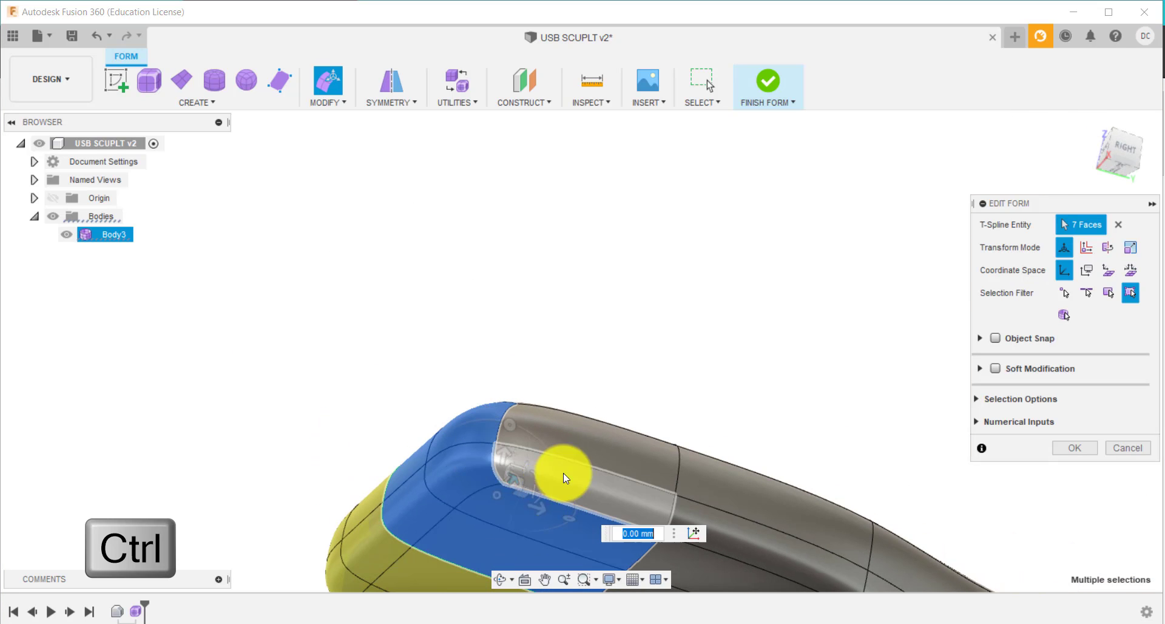
ctrl+click(567, 447)
scroll(459, 401, down, 2)
shift+middle_drag(460, 405, 512, 361)
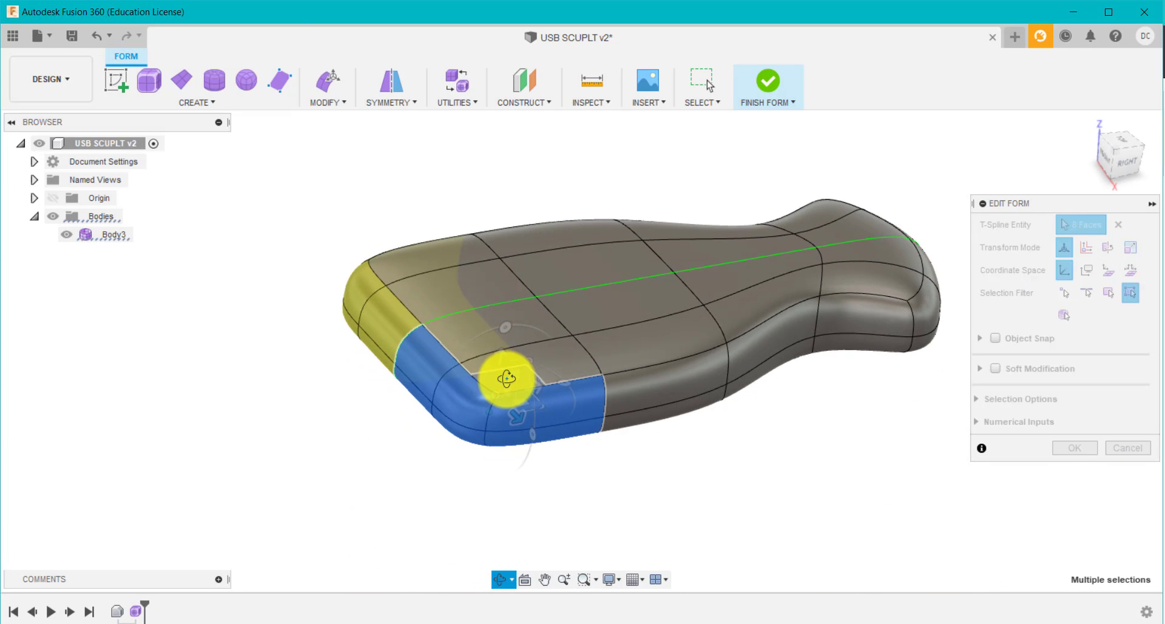
ctrl+click(550, 358)
ctrl+click(534, 321)
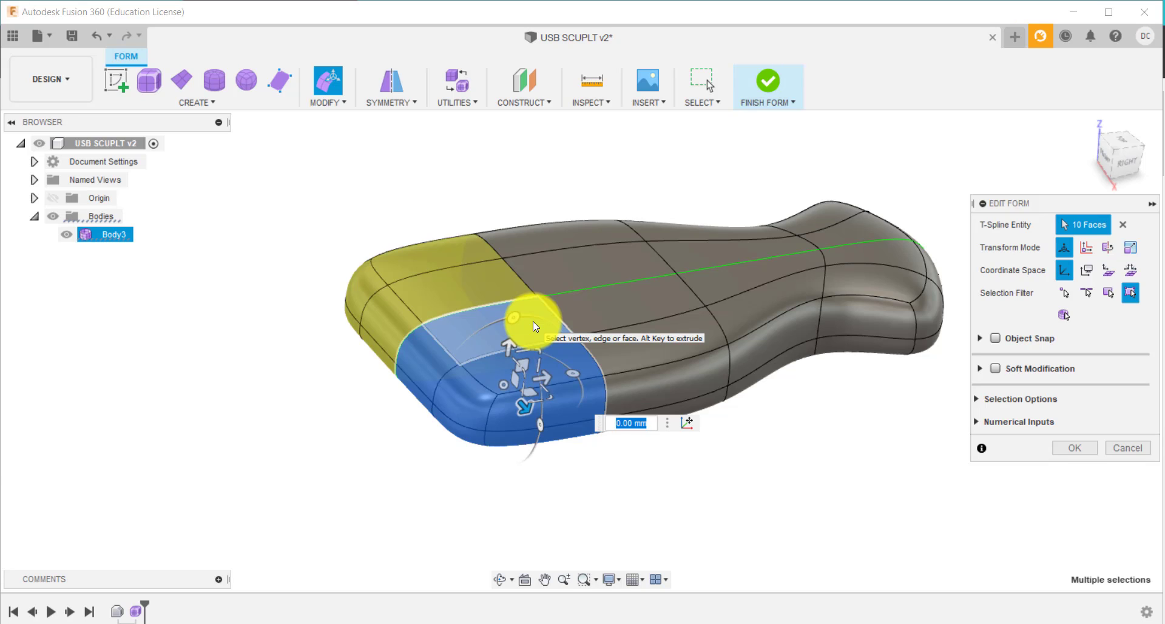
click(1115, 159)
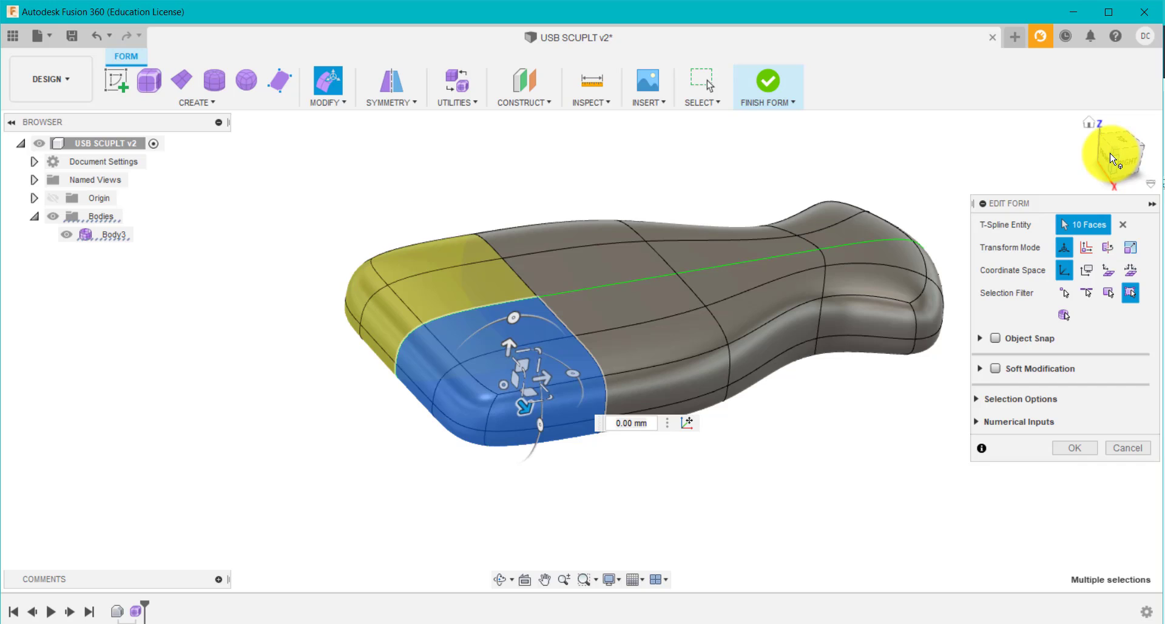
click(1119, 139)
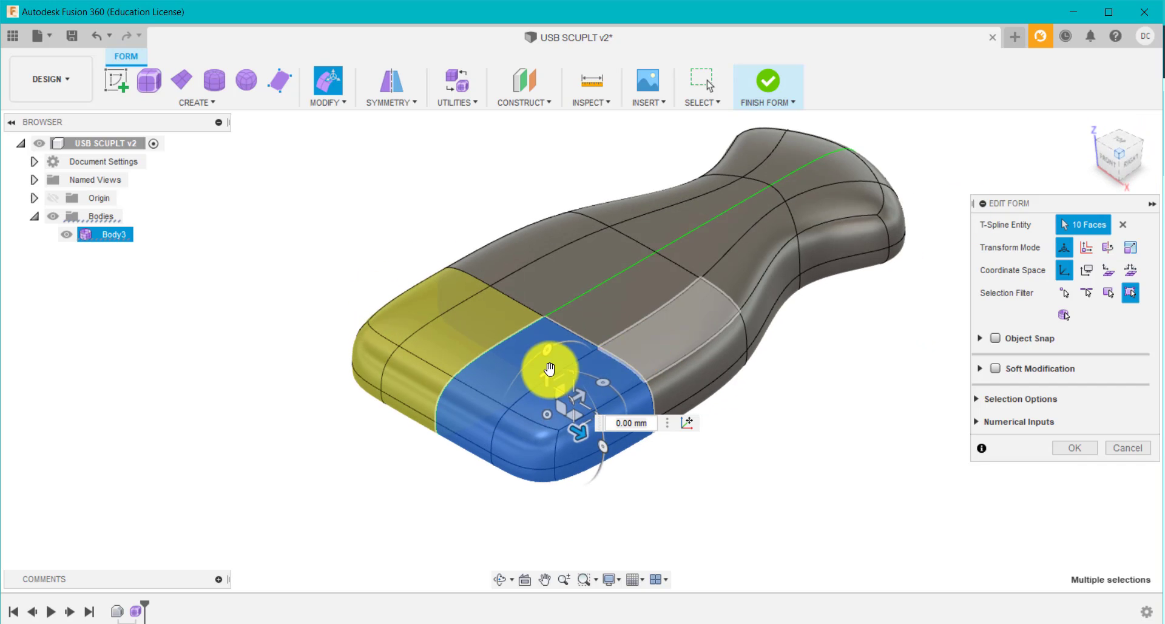
scroll(549, 376, up, 5)
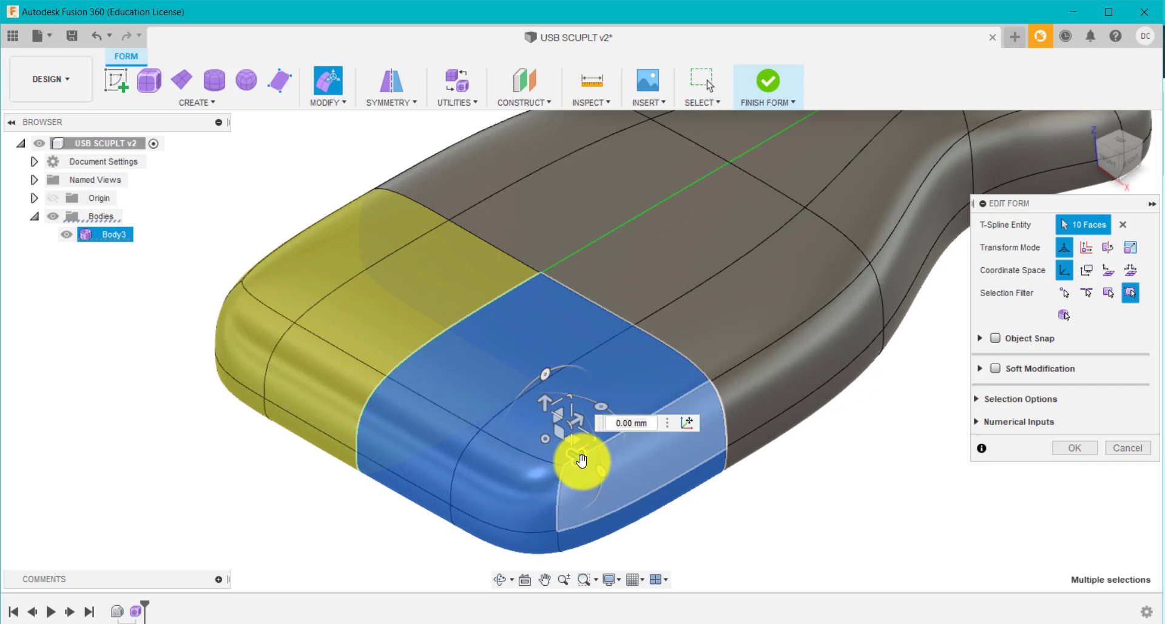
drag(570, 458, 501, 415)
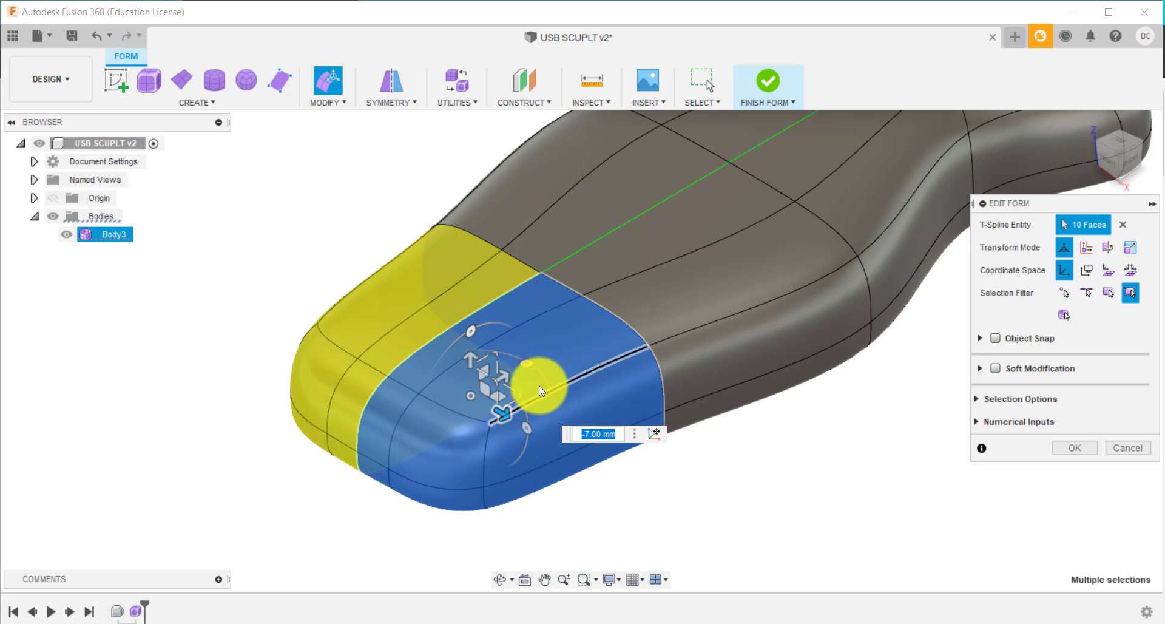
Step: Try rotating the ten near-end faces by 15 degrees in plan
mouse_move(468, 330)
mouse_down()
mouse_move(458, 362)
mouse_move(469, 341)
mouse_up()
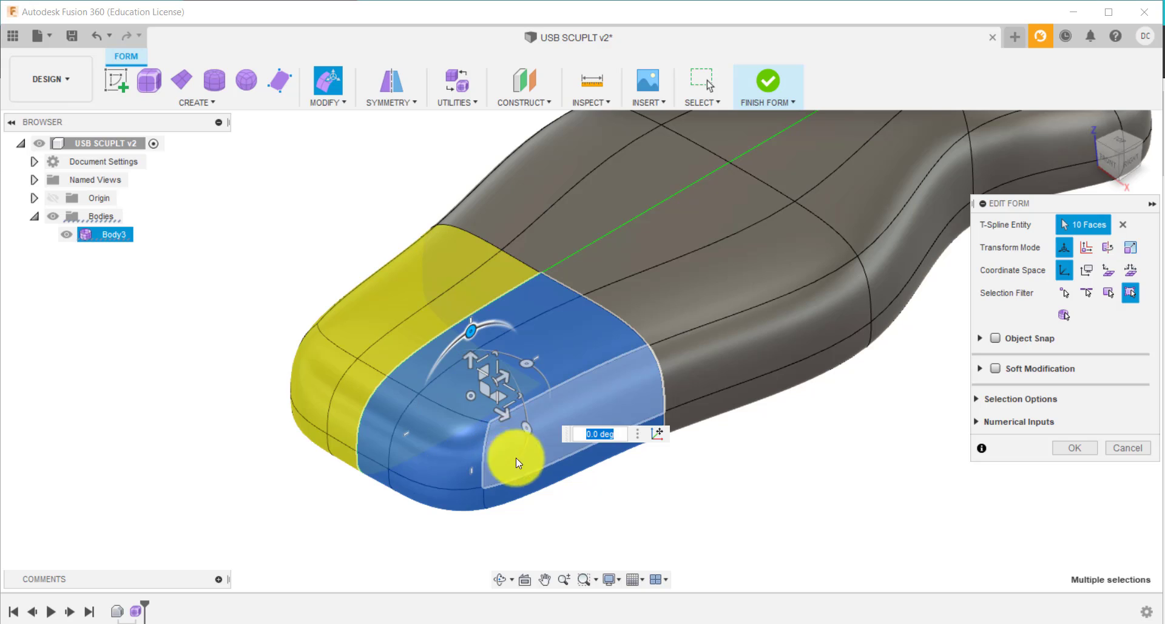
mouse_move(515, 369)
mouse_down()
mouse_move(486, 380)
mouse_move(524, 386)
mouse_move(468, 395)
mouse_move(498, 397)
mouse_move(530, 368)
mouse_move(476, 358)
mouse_move(503, 368)
mouse_up()
scroll(634, 504, down, 4)
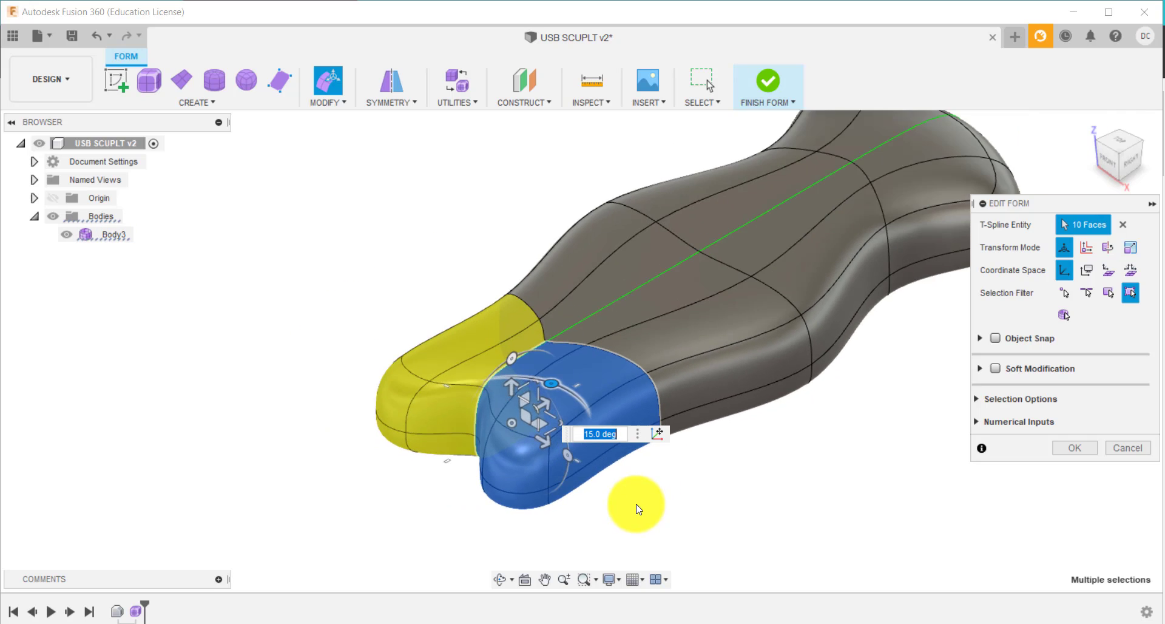
click(730, 484)
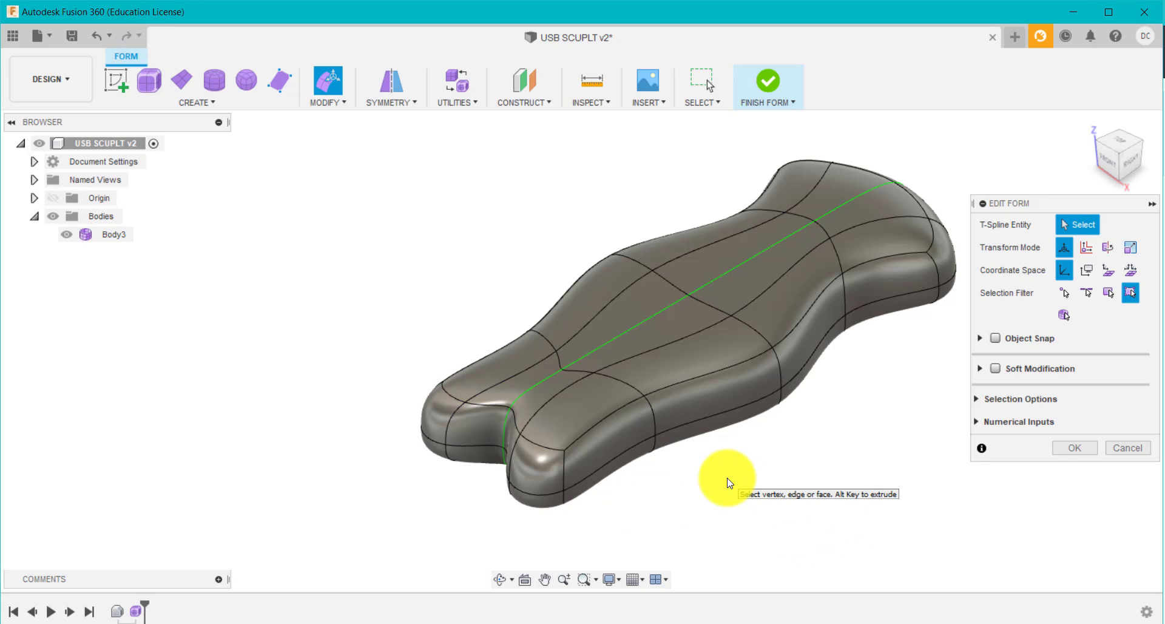
Step: Try lifting the outer top face just behind the near-end faces vertically
shift+middle_drag(445, 371, 416, 395)
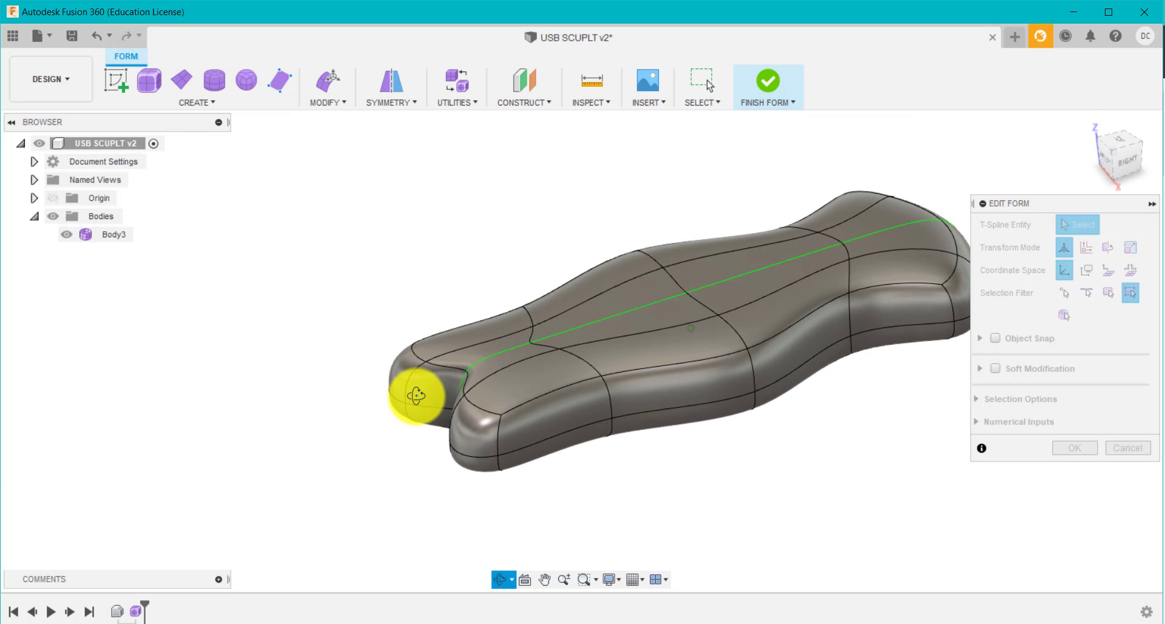
click(715, 336)
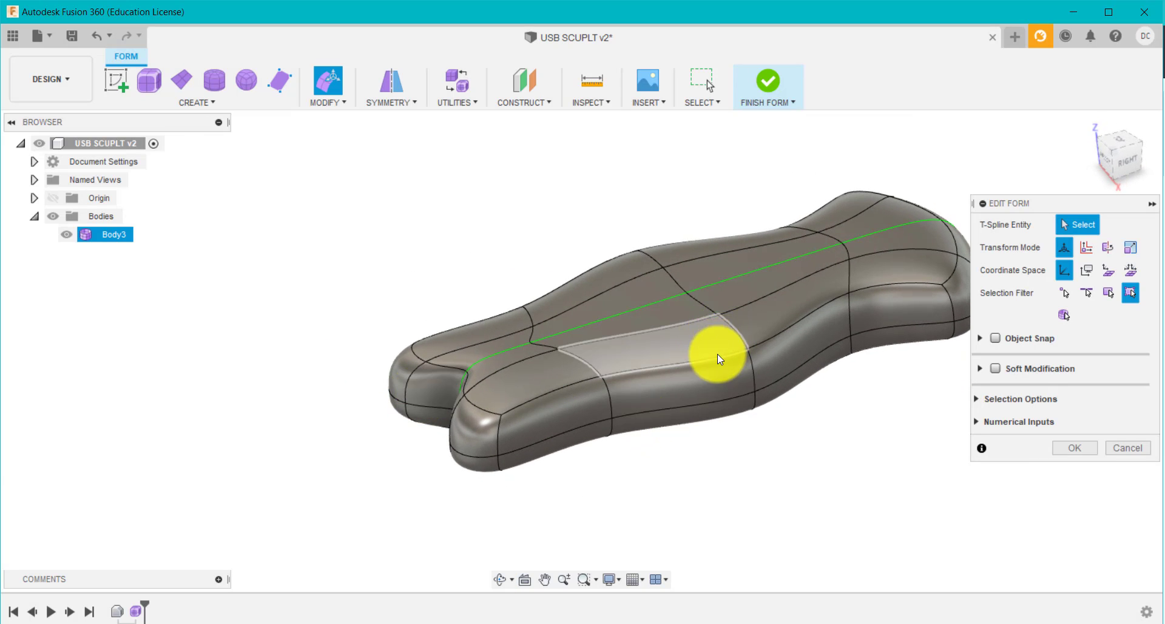
click(688, 345)
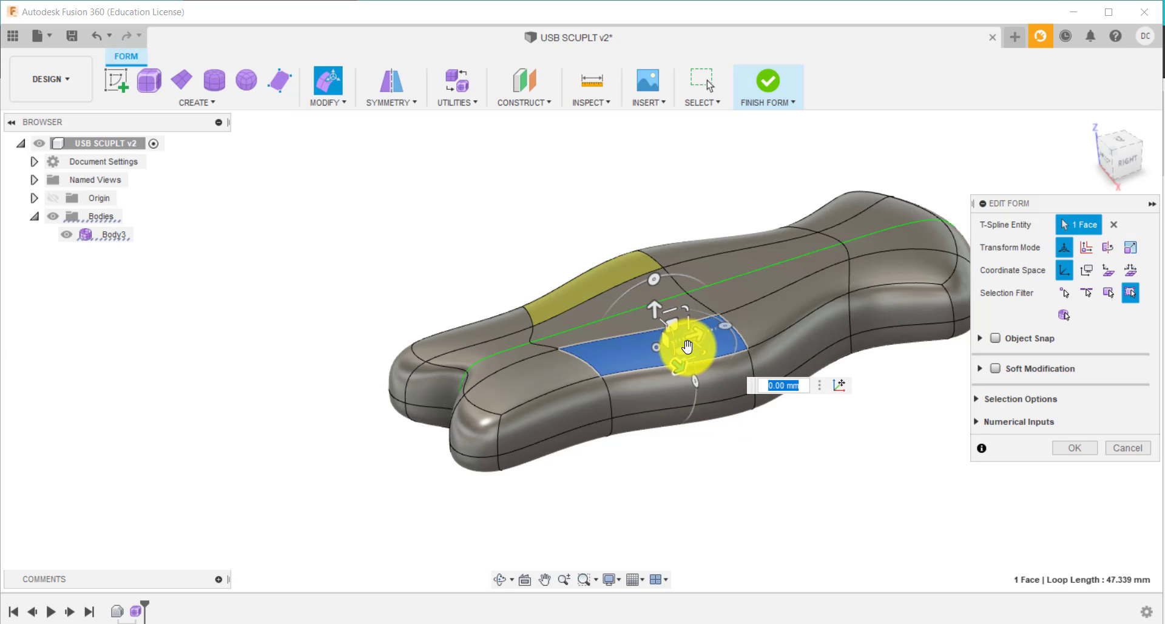
scroll(681, 332, up, 3)
drag(637, 311, 622, 236)
drag(622, 236, 640, 318)
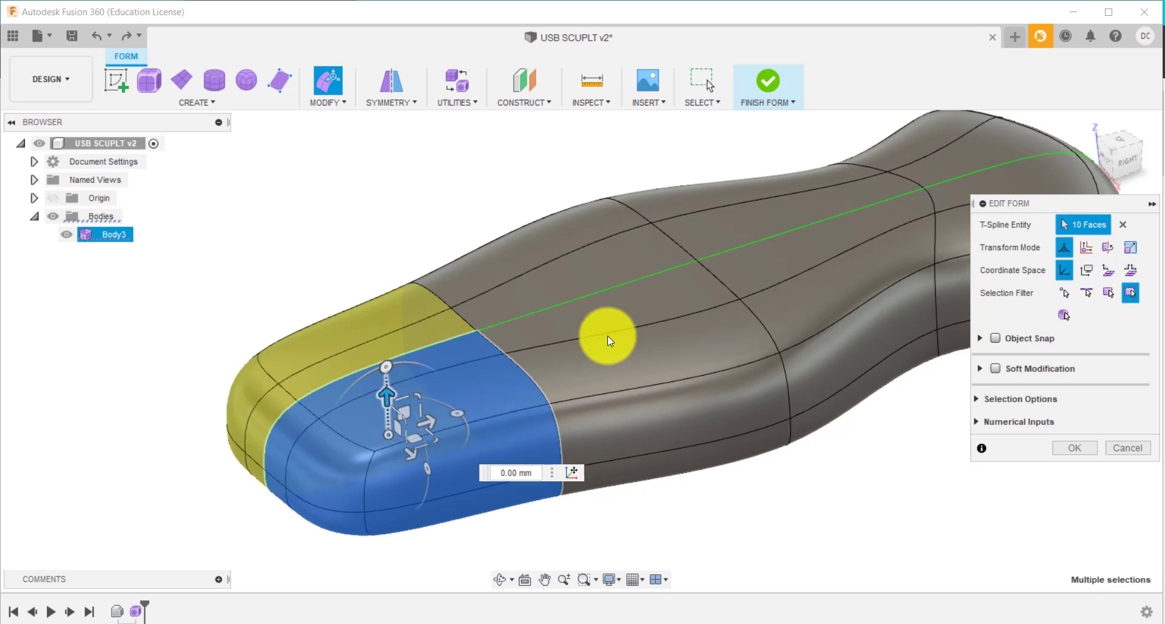
Step: Rotate the ten near-end faces by 30 degrees in plan and clear the selection
drag(461, 413, 453, 383)
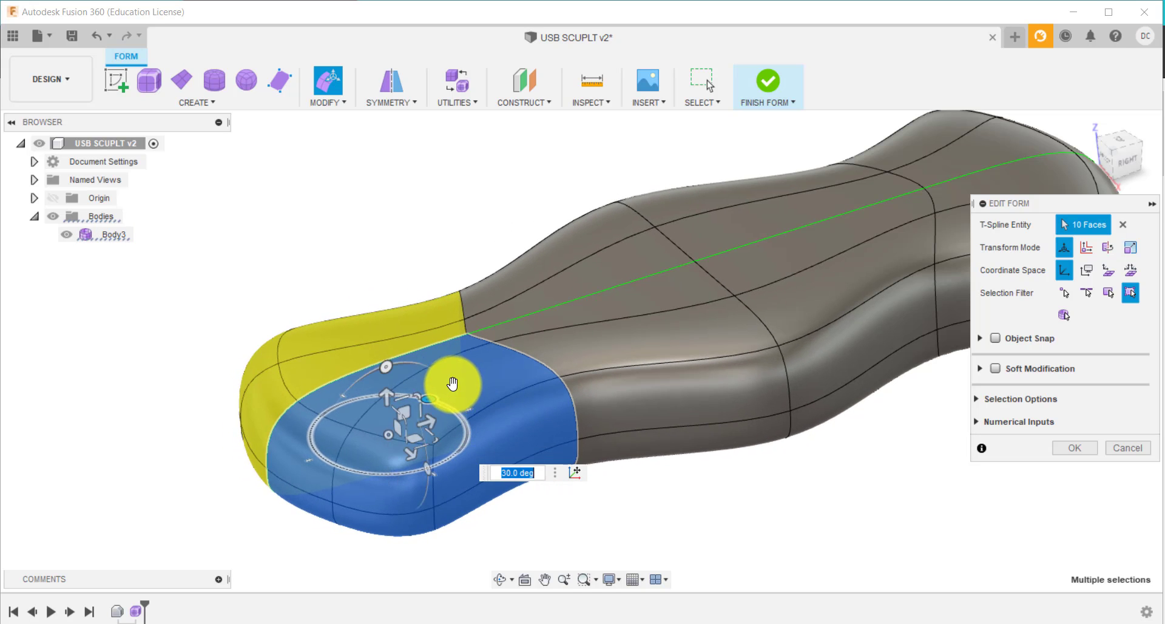
click(361, 281)
scroll(362, 280, down, 2)
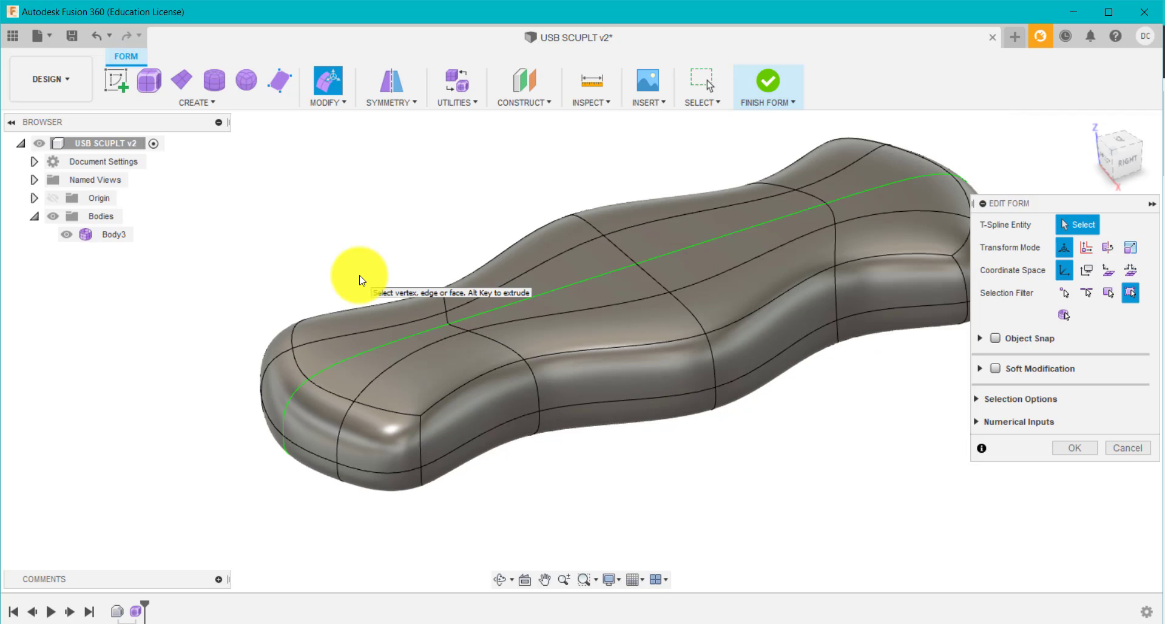
scroll(342, 319, down, 2)
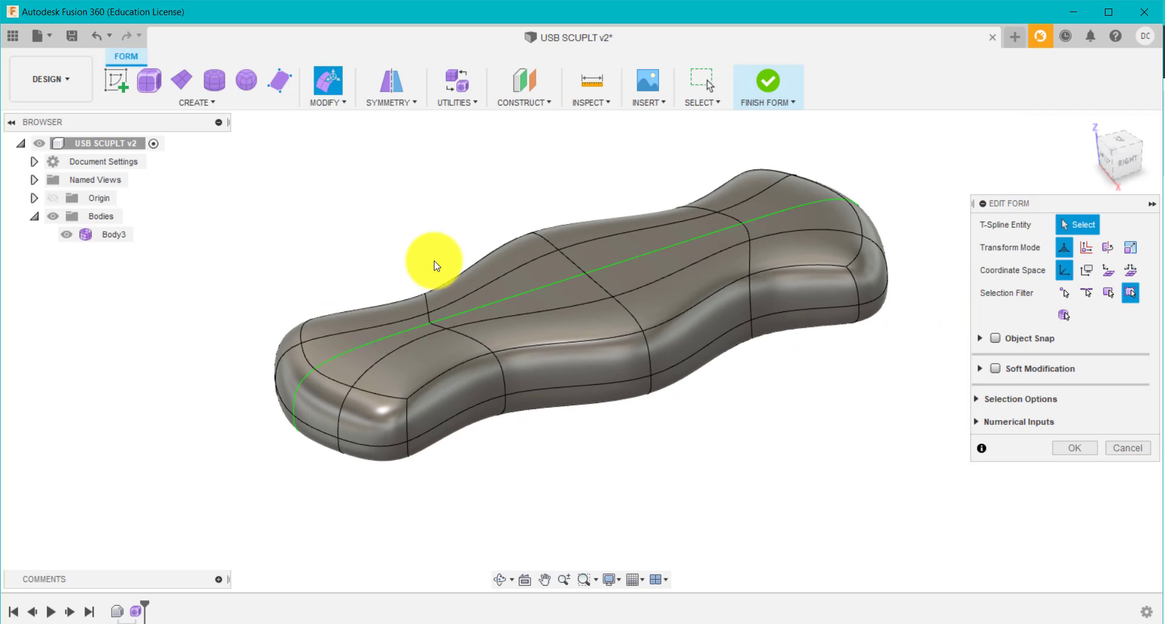
scroll(467, 239, up, 1)
scroll(467, 239, up, 1)
scroll(467, 239, down, 1)
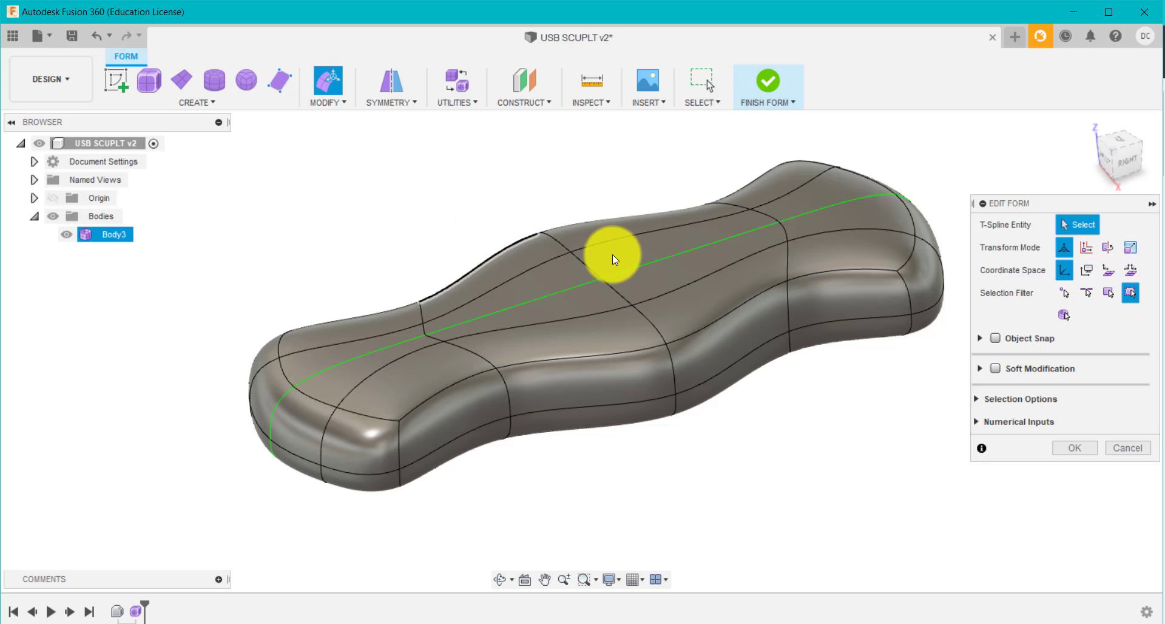
Step: Try extruding the outer top face behind the near end upwards by 9 mm
key(alt)
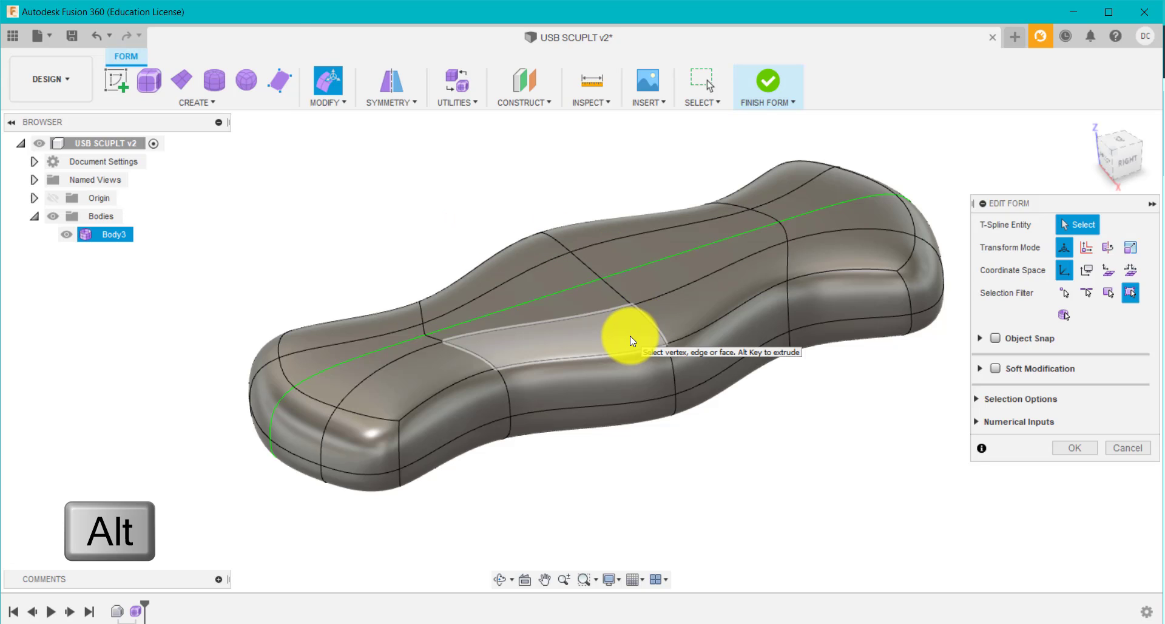
click(630, 336)
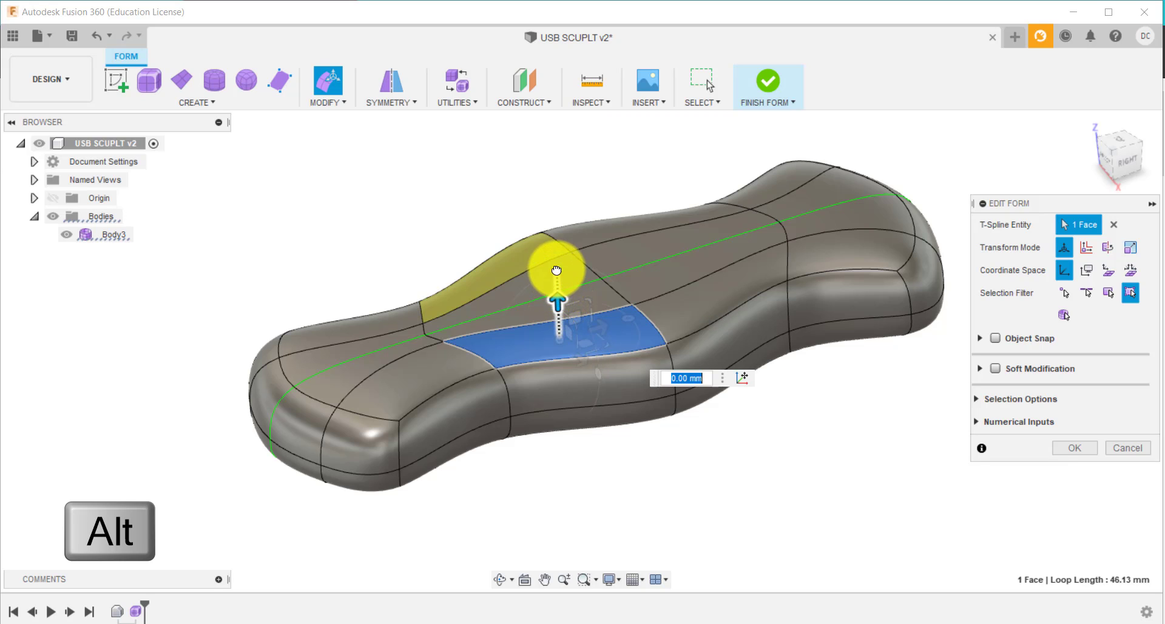
alt+drag(556, 270, 556, 220)
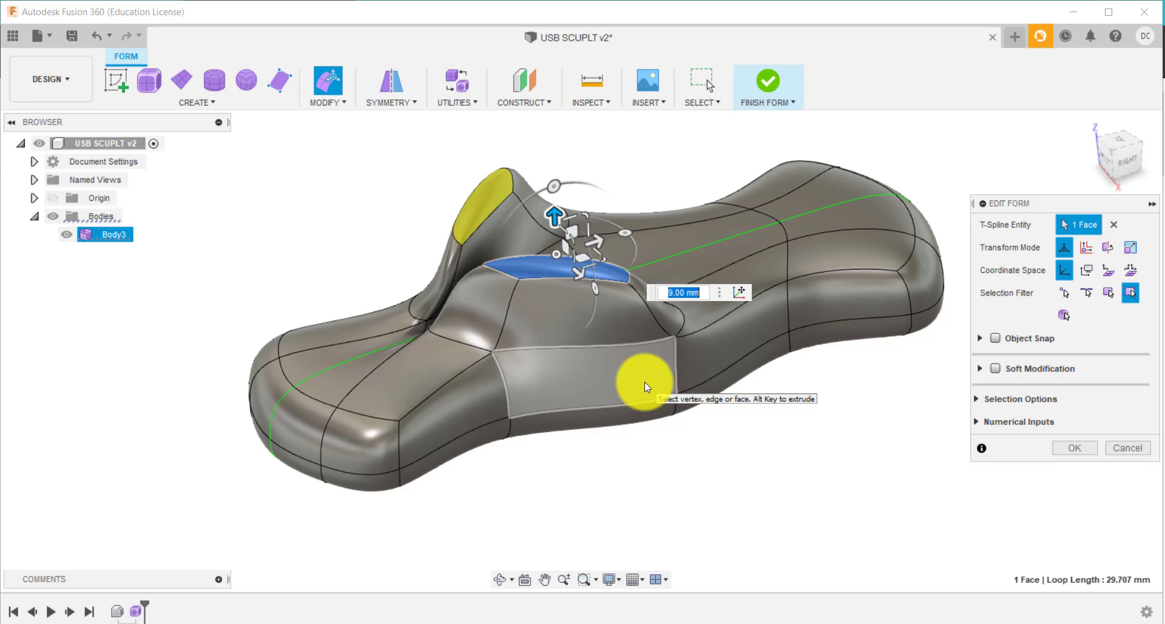
text(0)
click(838, 416)
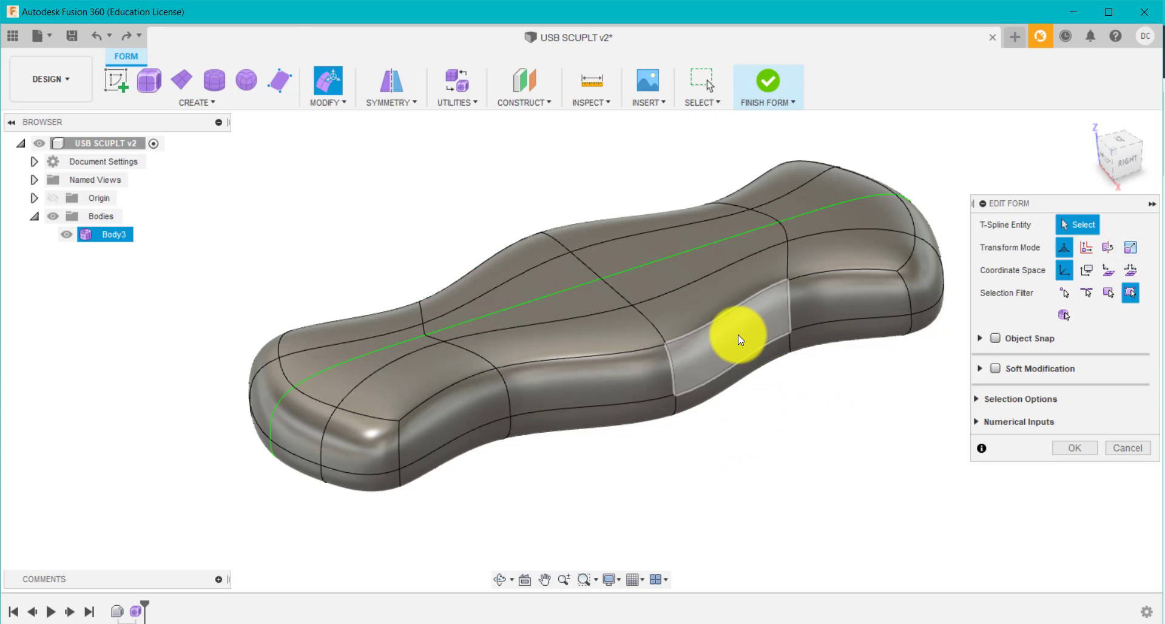
Step: Extrude the upper side face at the middle of the casing outwards by 13 mm to form a mirrored wing
click(738, 334)
click(814, 423)
click(737, 336)
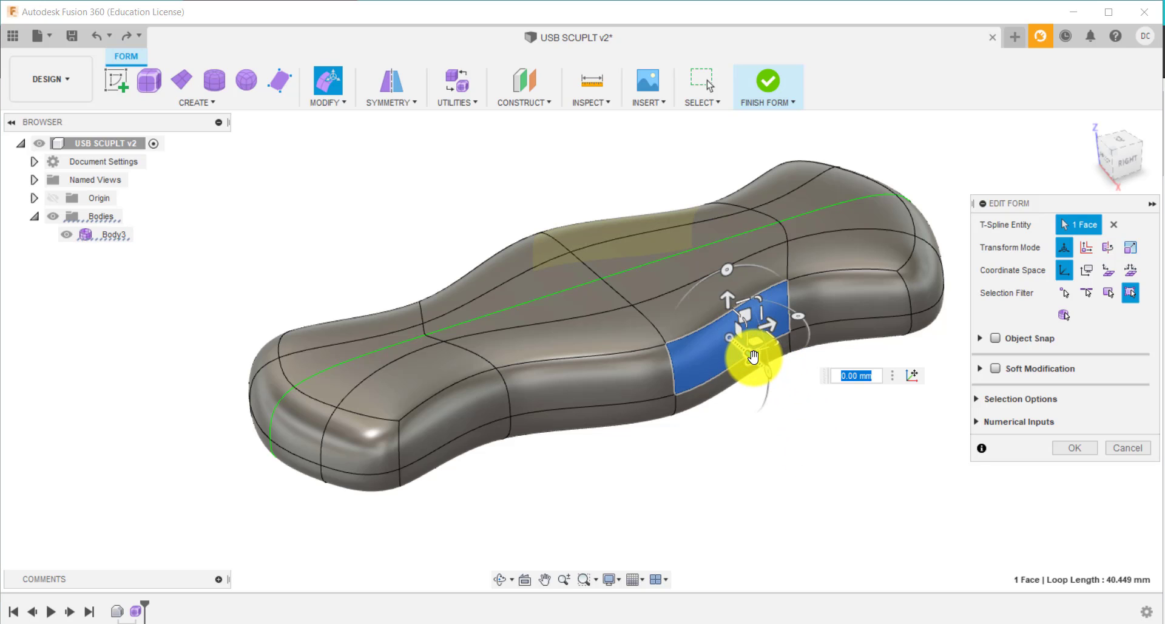
mouse_move(753, 357)
mouse_down()
mouse_move(775, 377)
mouse_move(753, 359)
mouse_up()
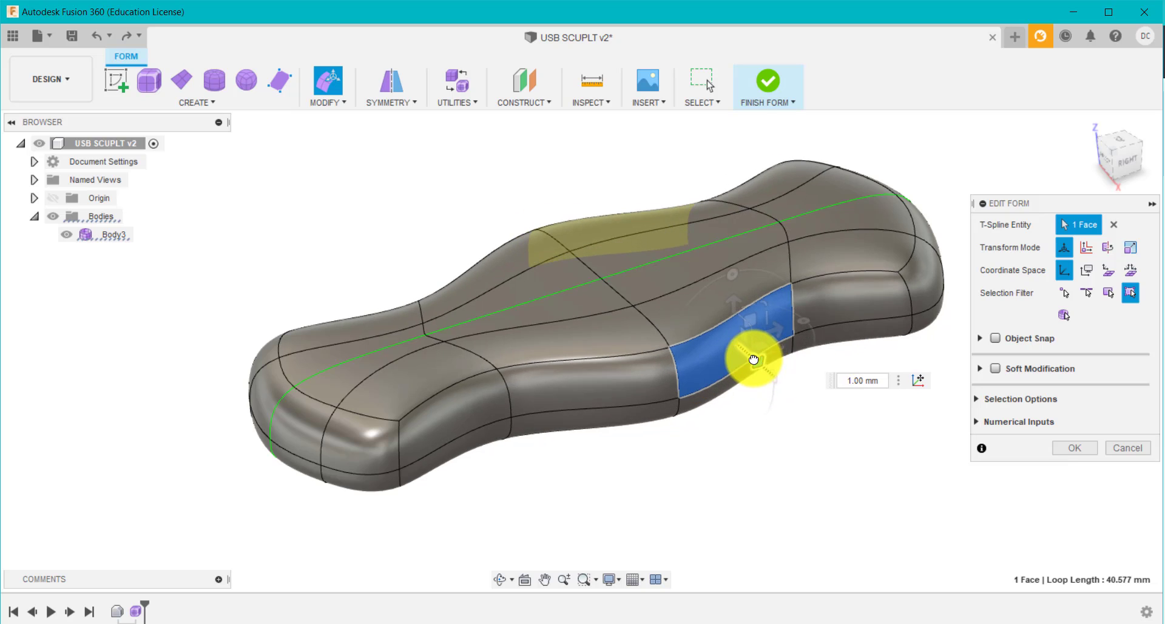
click(780, 447)
click(733, 344)
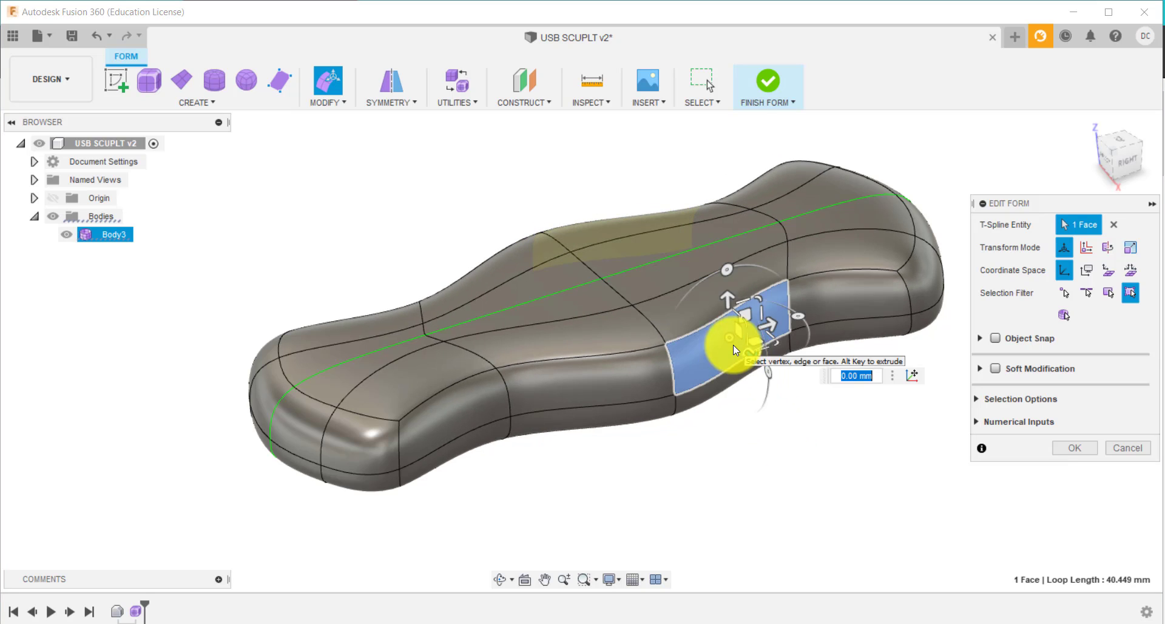
drag(754, 359, 823, 421)
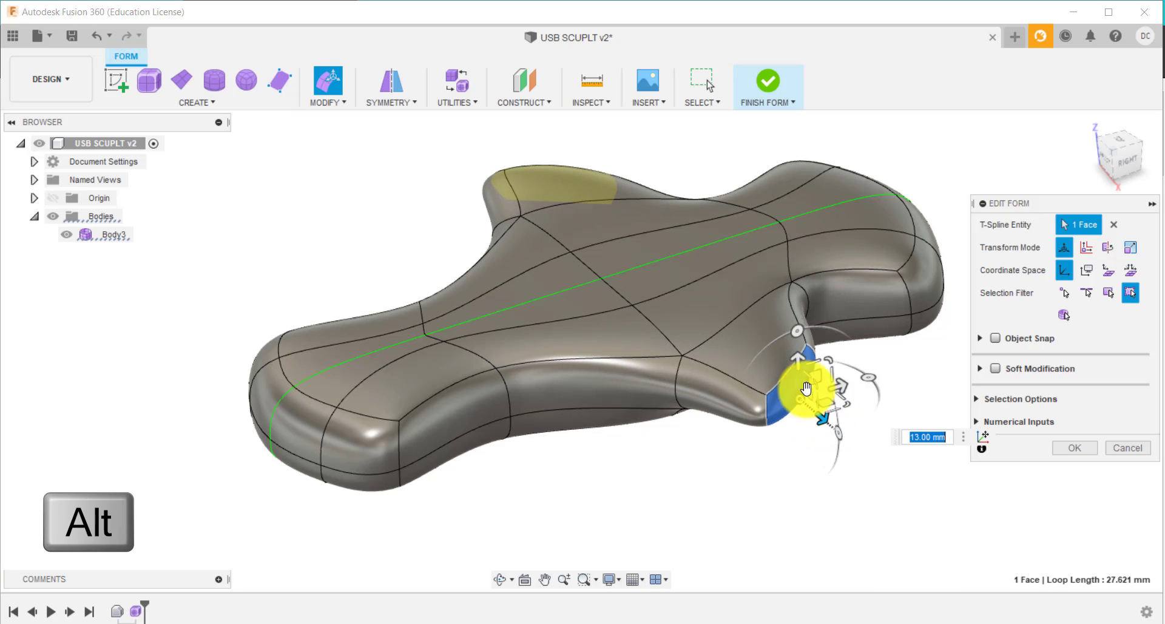
Step: Extrude the wing's tip face downwards by 14 mm so that the wing curves below the body
drag(797, 366, 768, 309)
key(ctrl+z)
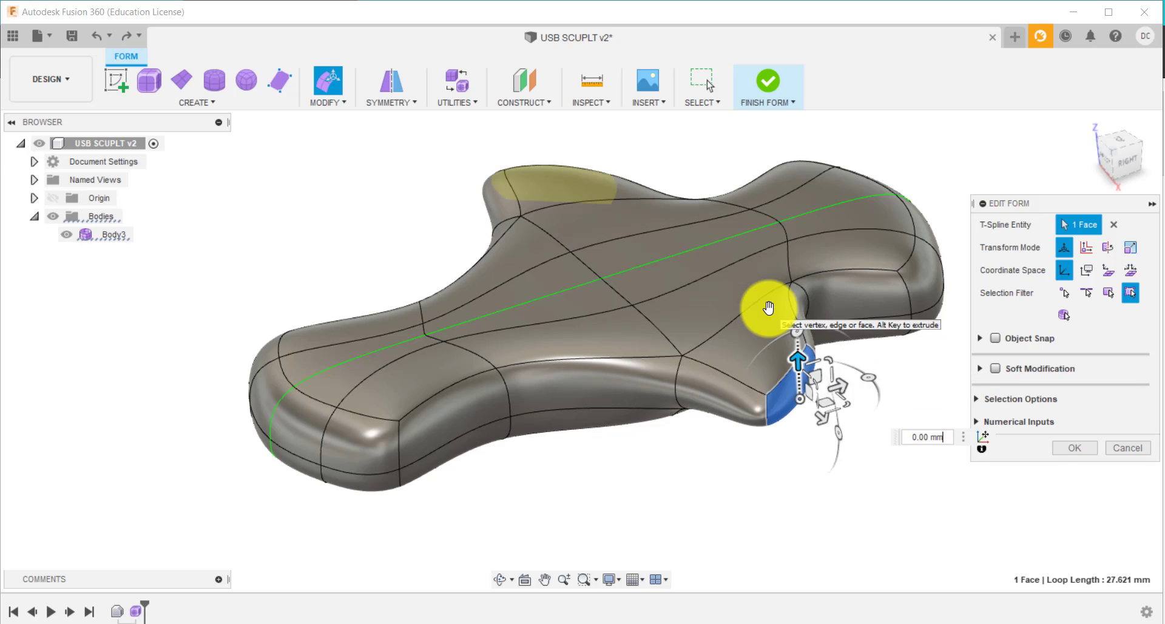
alt+drag(800, 358, 788, 489)
scroll(534, 406, down, 3)
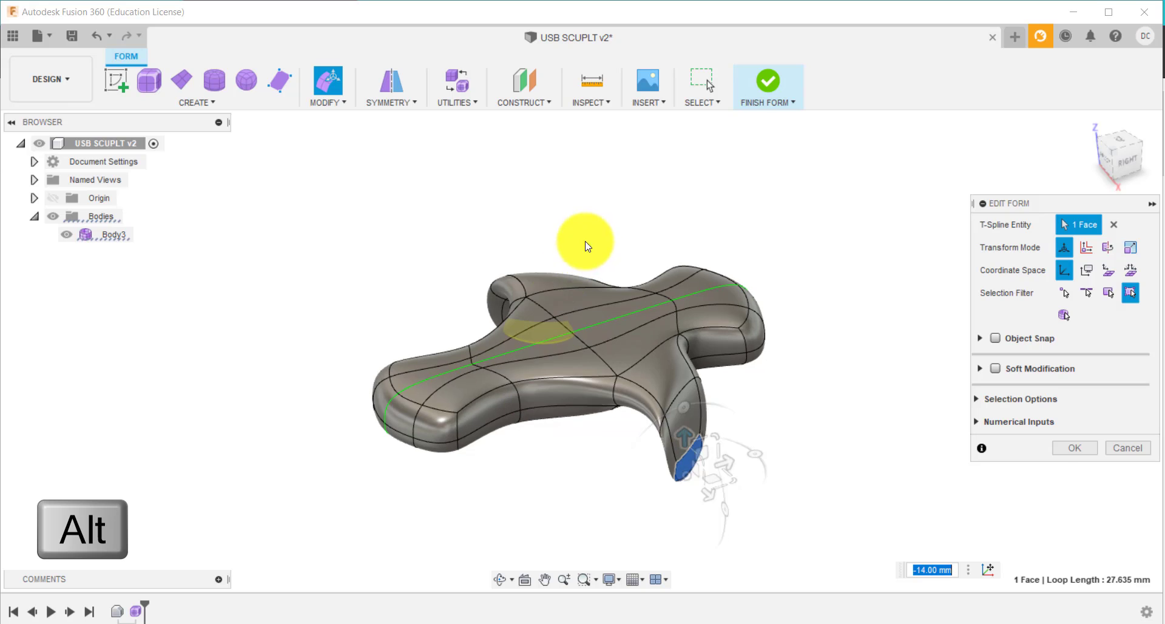
shift+middle_drag(585, 242, 689, 249)
click(1083, 124)
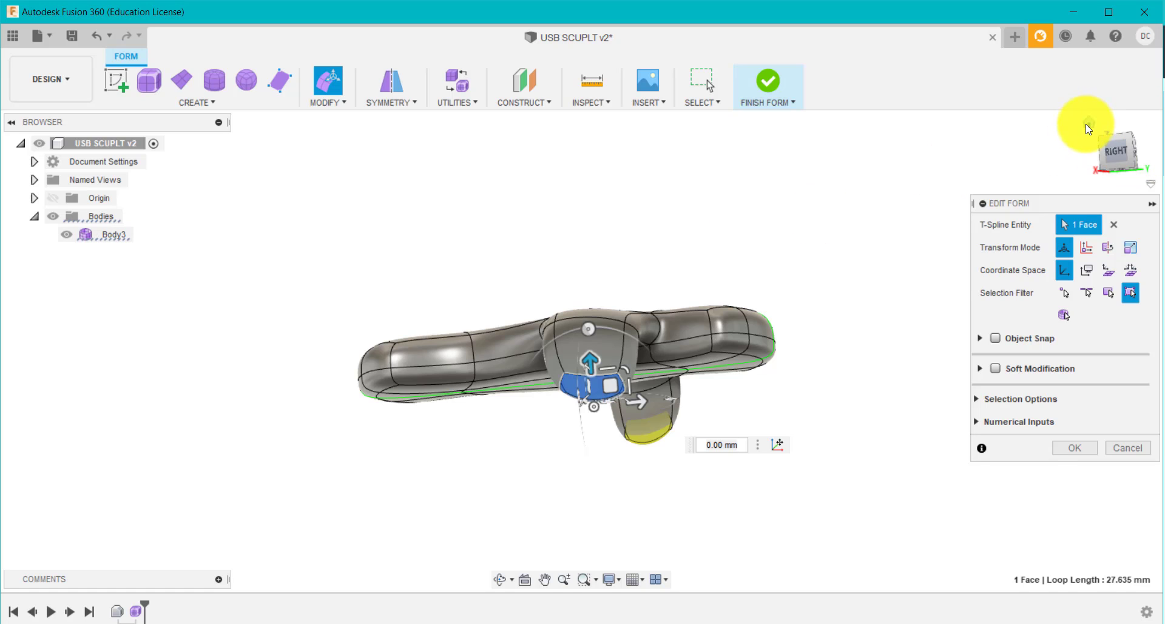
scroll(773, 367, up, 3)
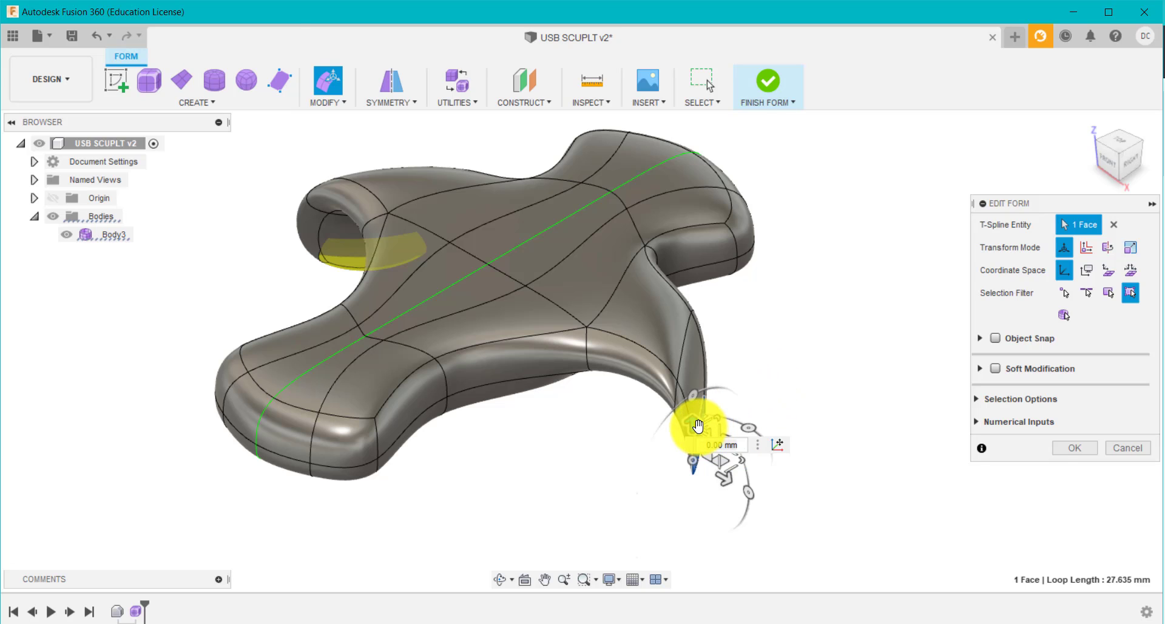
Step: Scale the wing's tip face along its width by a factor of about 1.449
drag(697, 427, 720, 410)
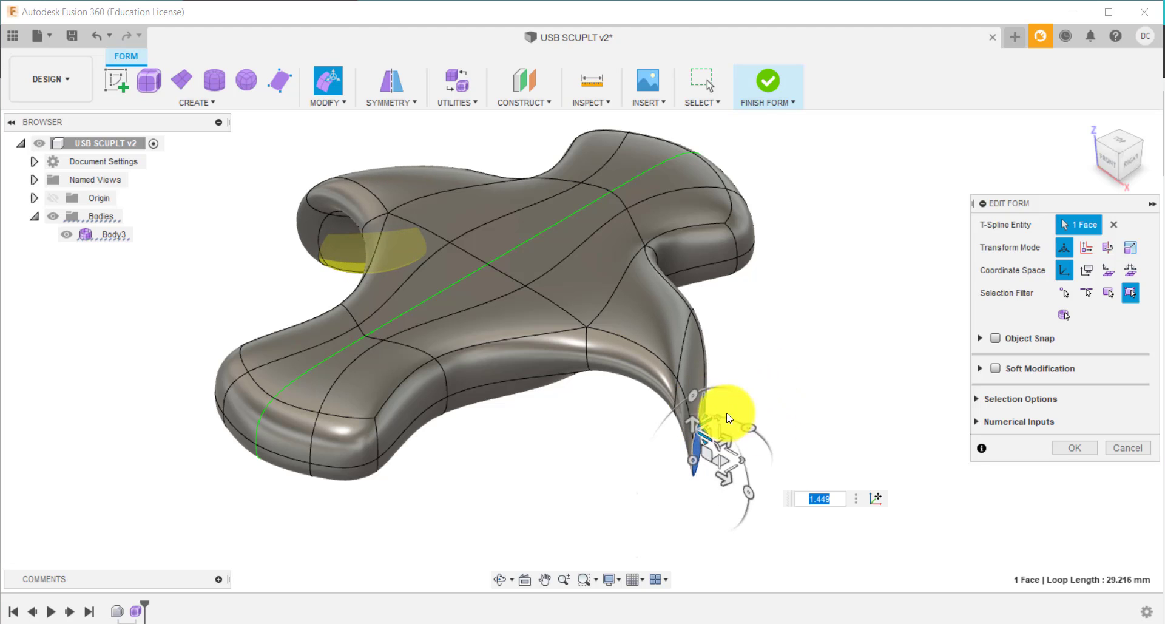
shift+middle_drag(799, 411, 699, 425)
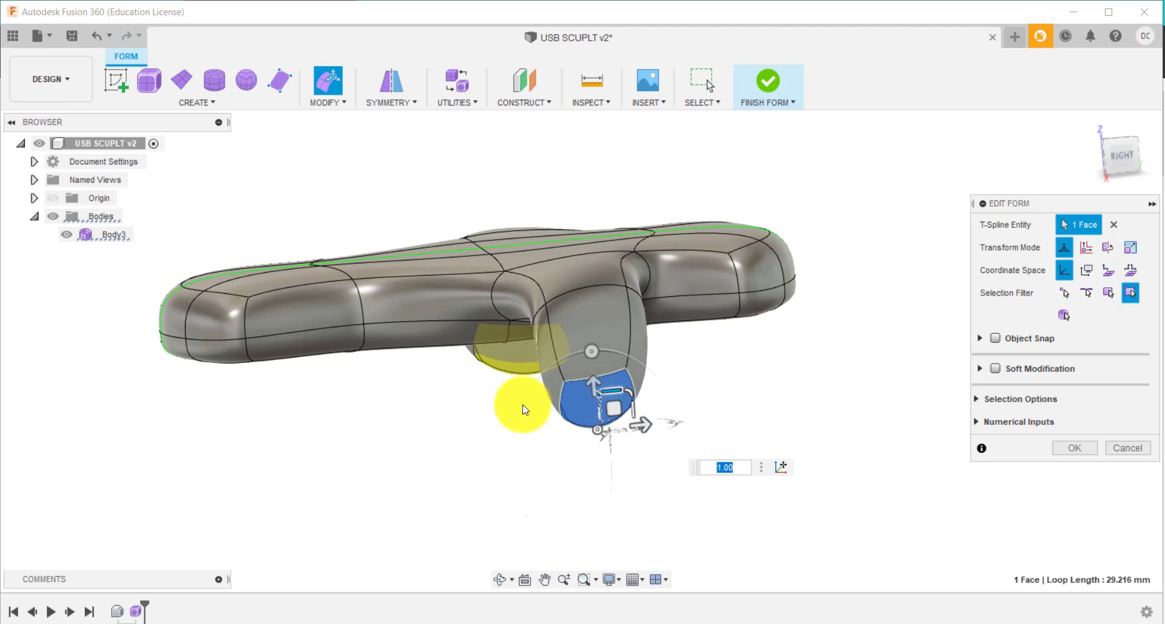
shift+middle_drag(523, 405, 578, 387)
scroll(666, 282, up, 3)
scroll(718, 255, up, 2)
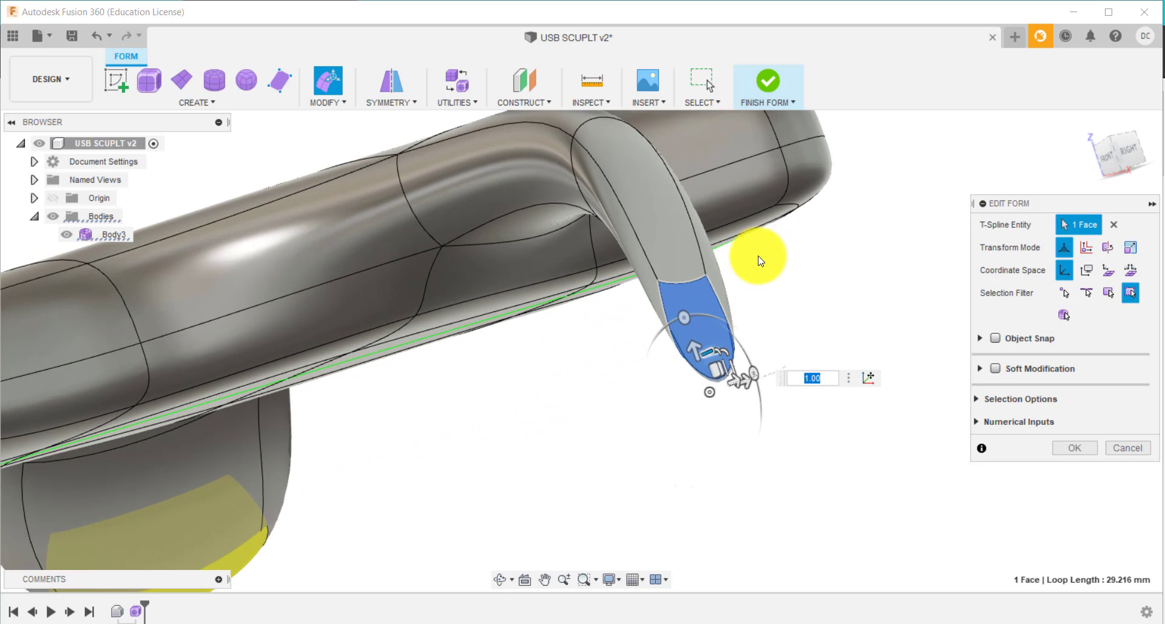
Step: Reselect the wing's tip face, shift it sideways and scale it by a factor of about 0.96
click(817, 287)
click(704, 326)
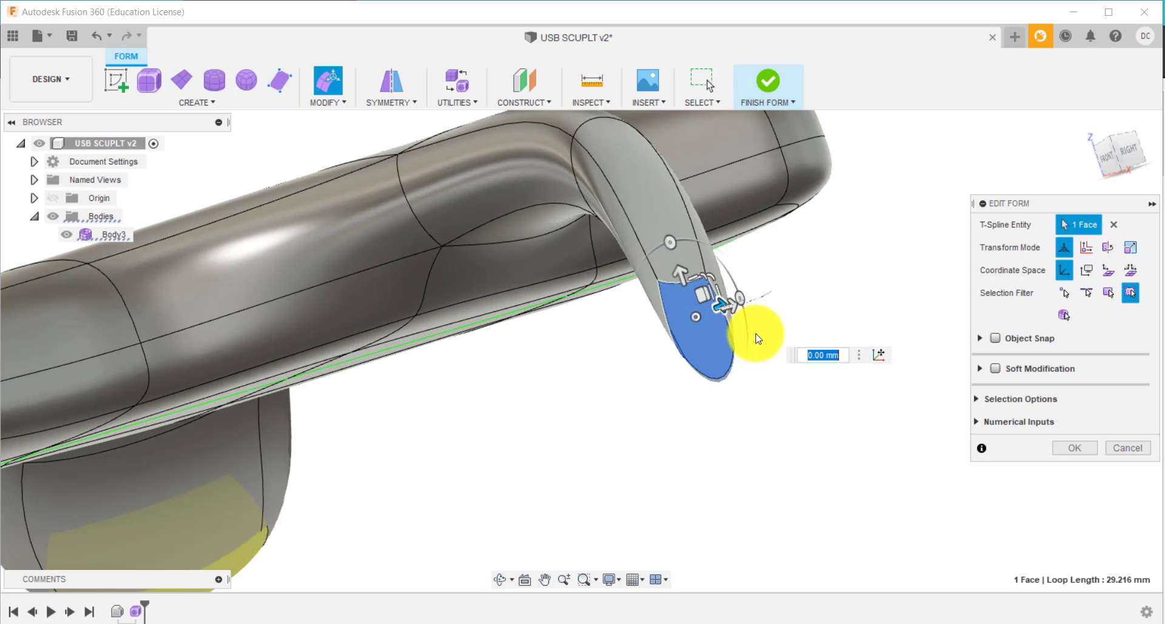
mouse_move(792, 272)
shift+middle_down()
mouse_move(740, 270)
mouse_move(792, 302)
mouse_move(781, 278)
shift+middle_up()
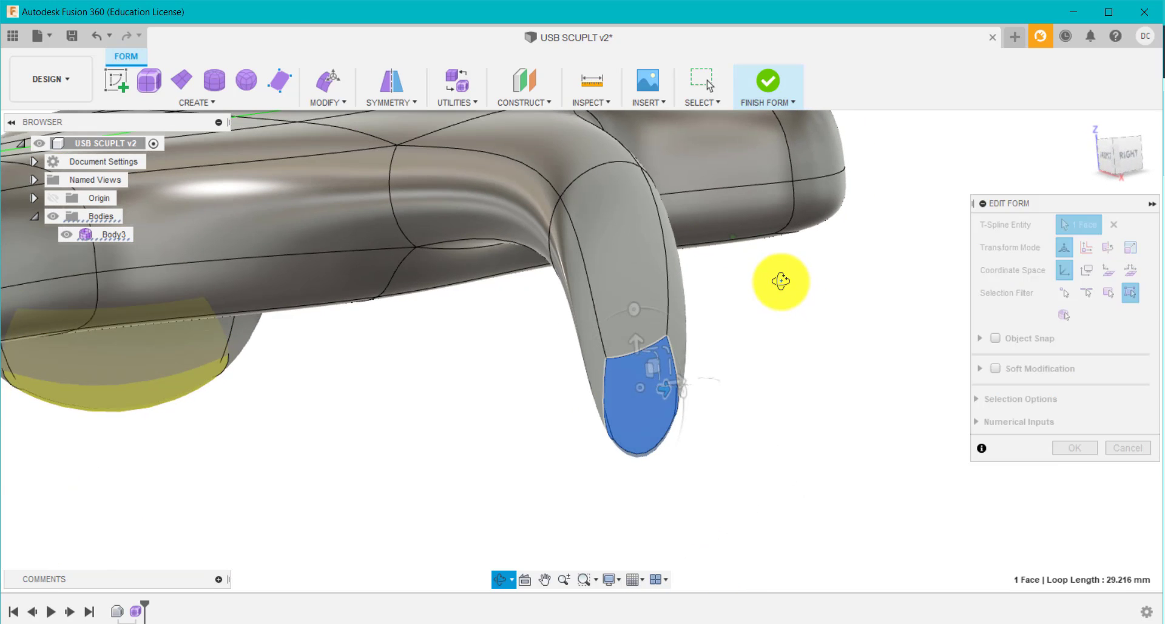
drag(669, 390, 717, 380)
scroll(716, 379, up, 3)
mouse_move(716, 377)
shift+middle_down()
mouse_move(763, 325)
mouse_move(720, 381)
shift+middle_up()
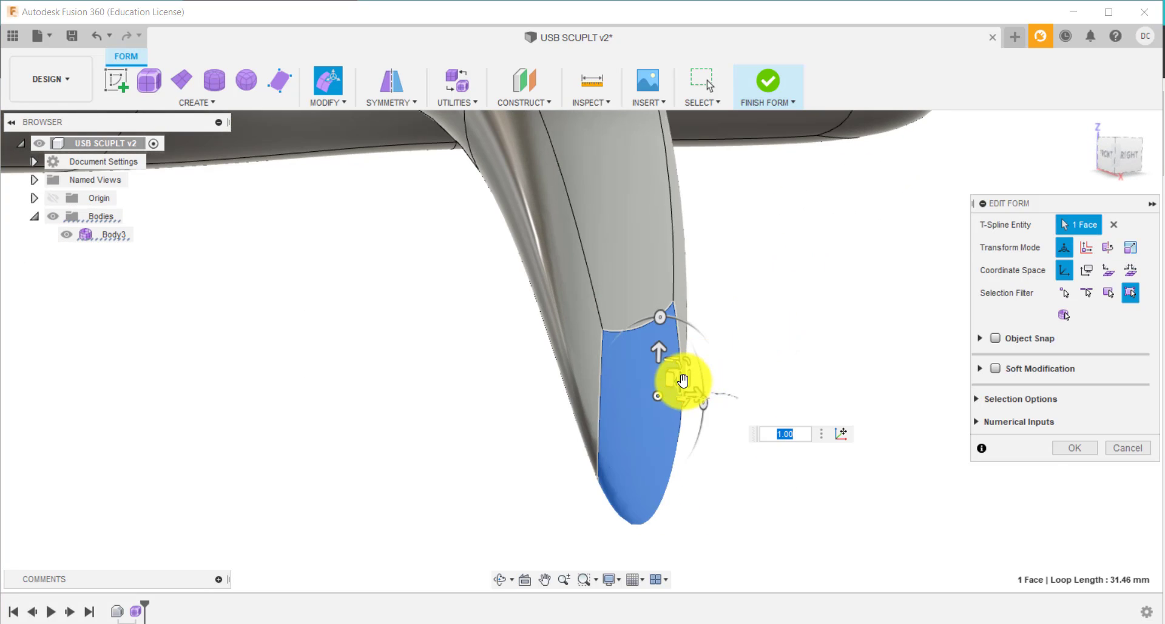
mouse_move(684, 383)
mouse_down()
mouse_move(670, 390)
mouse_move(692, 398)
mouse_up()
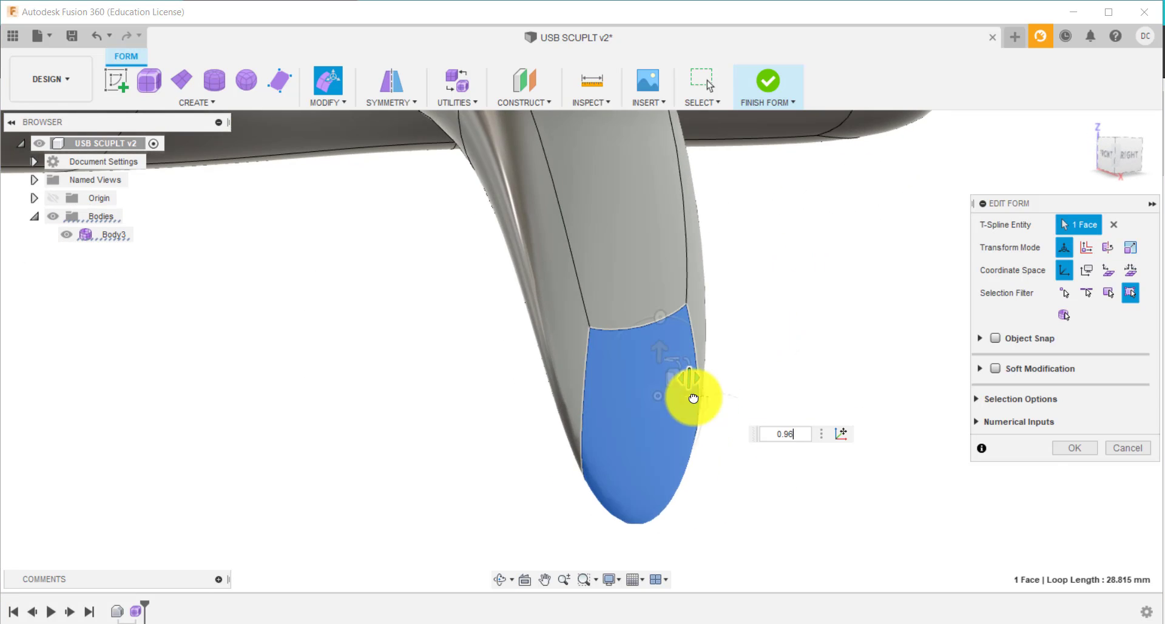
Step: Move the wing's tip face outwards by 1.5 mm, accept the edits and finish the form
scroll(712, 406, up, 5)
drag(526, 468, 555, 484)
click(1089, 123)
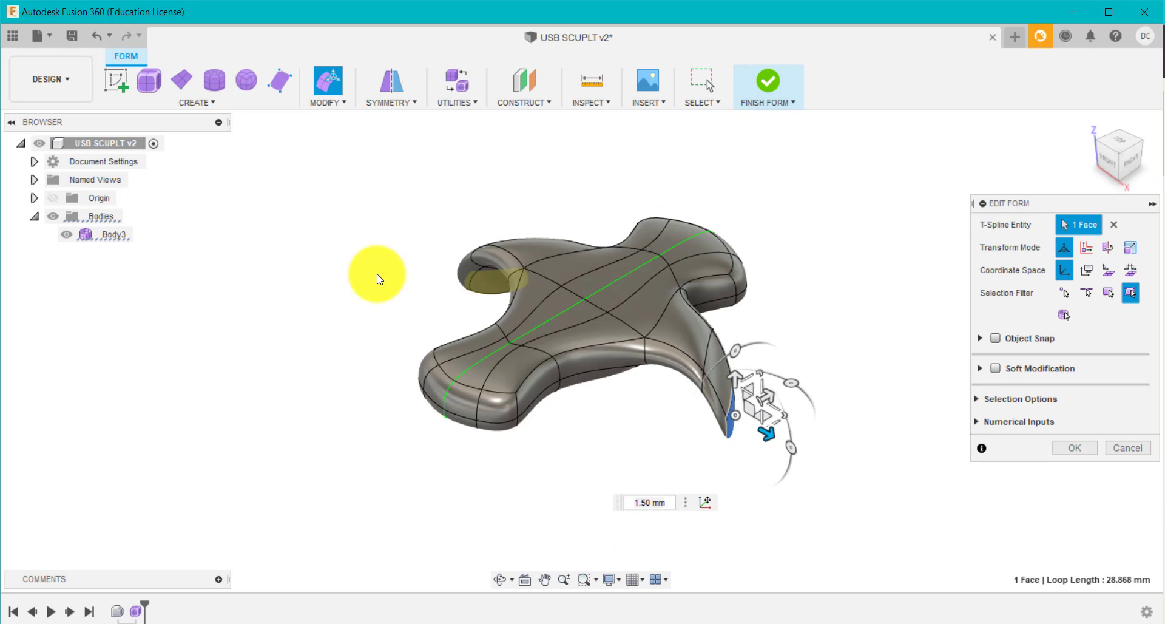
shift+middle_drag(376, 276, 315, 315)
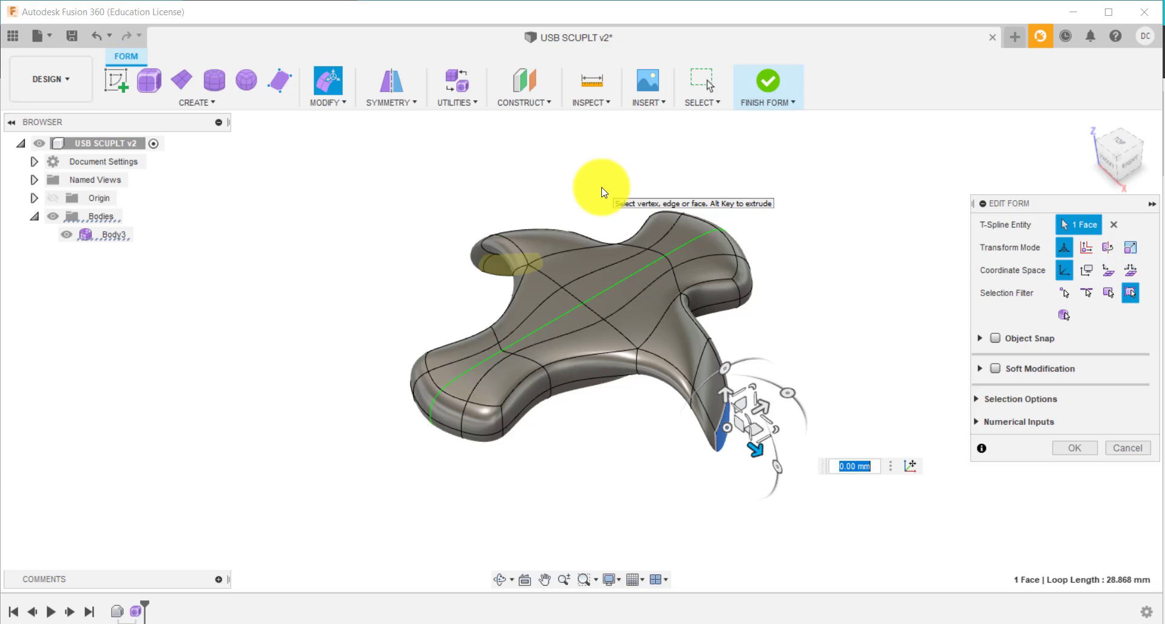
click(1086, 449)
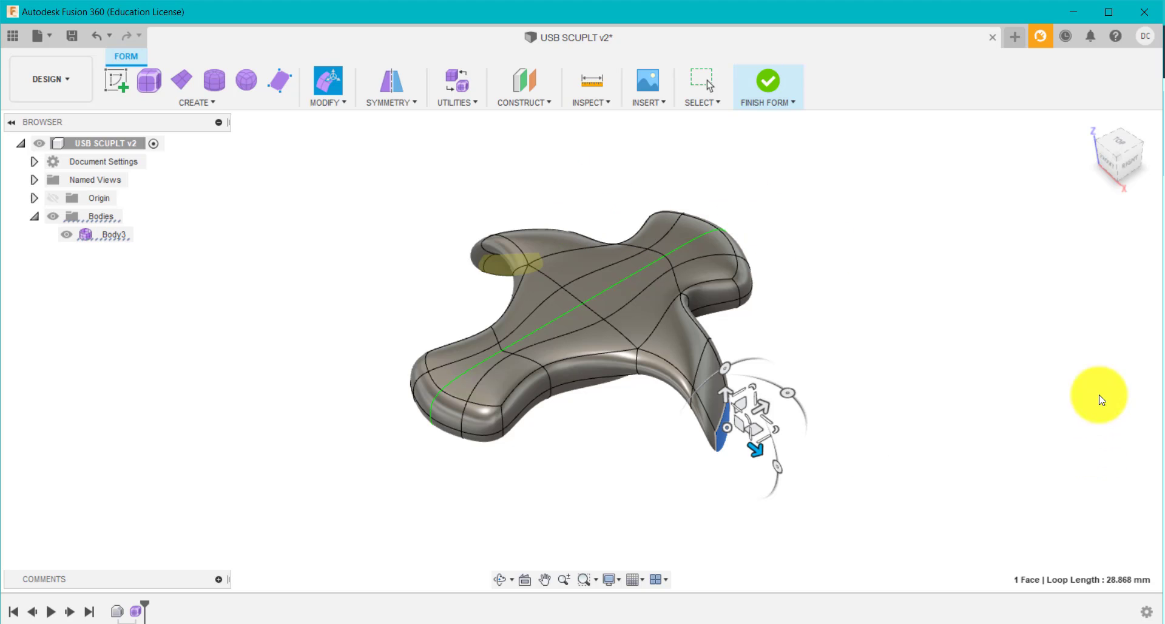
click(762, 86)
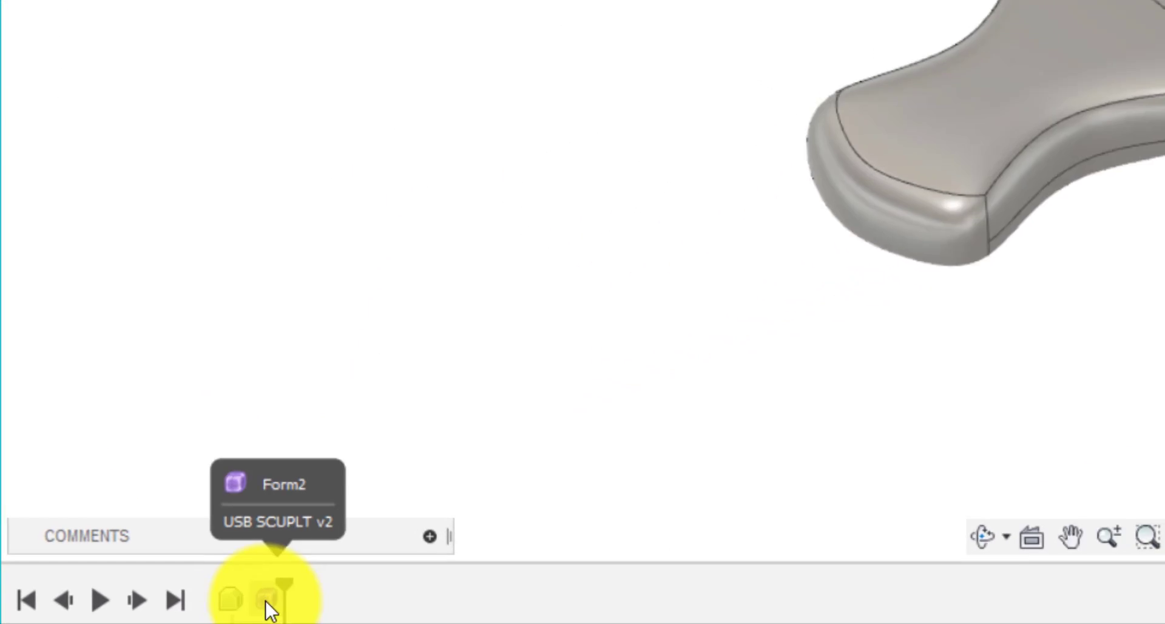
Step: Reopen the finished form for editing and inspect the curved wing from the side for errors
right_click(265, 599)
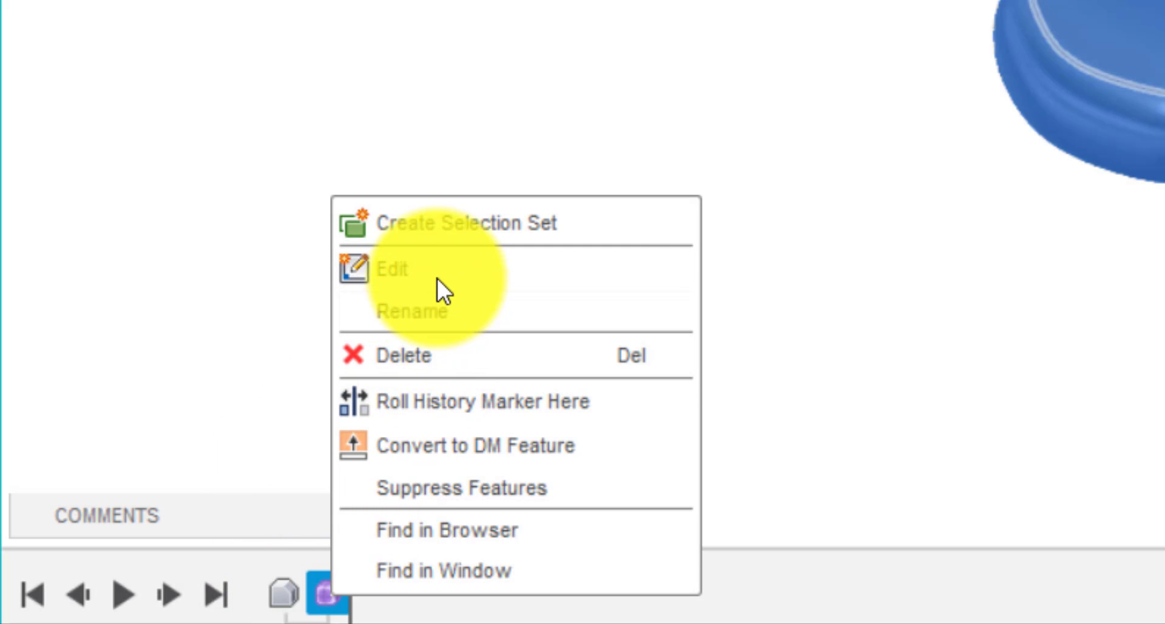
click(436, 276)
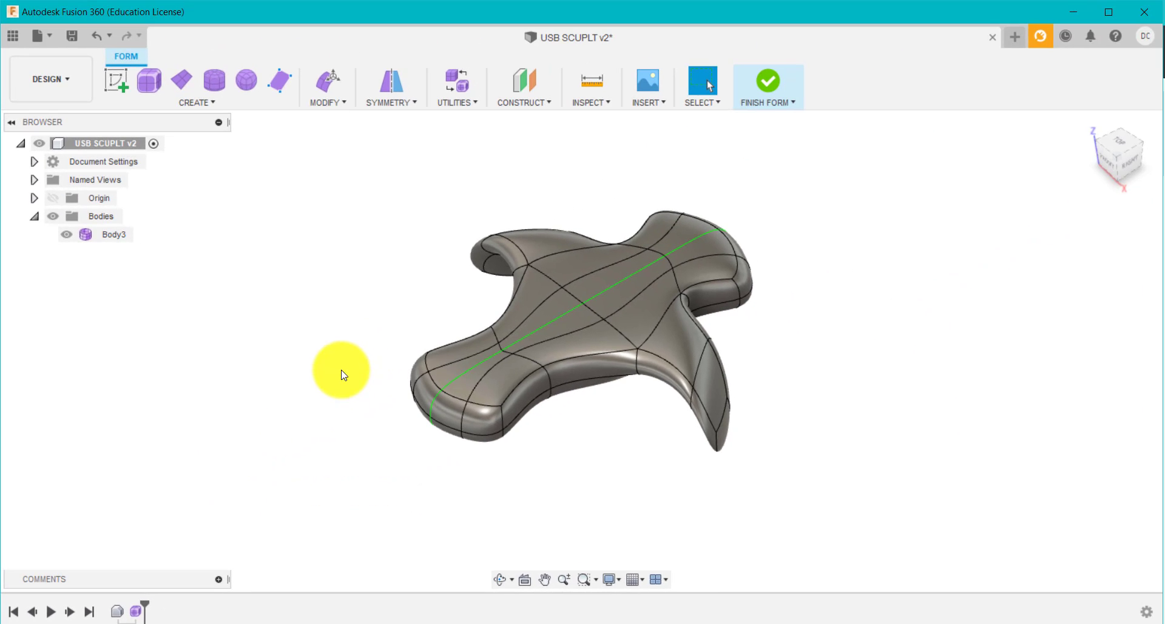
scroll(722, 426, up, 2)
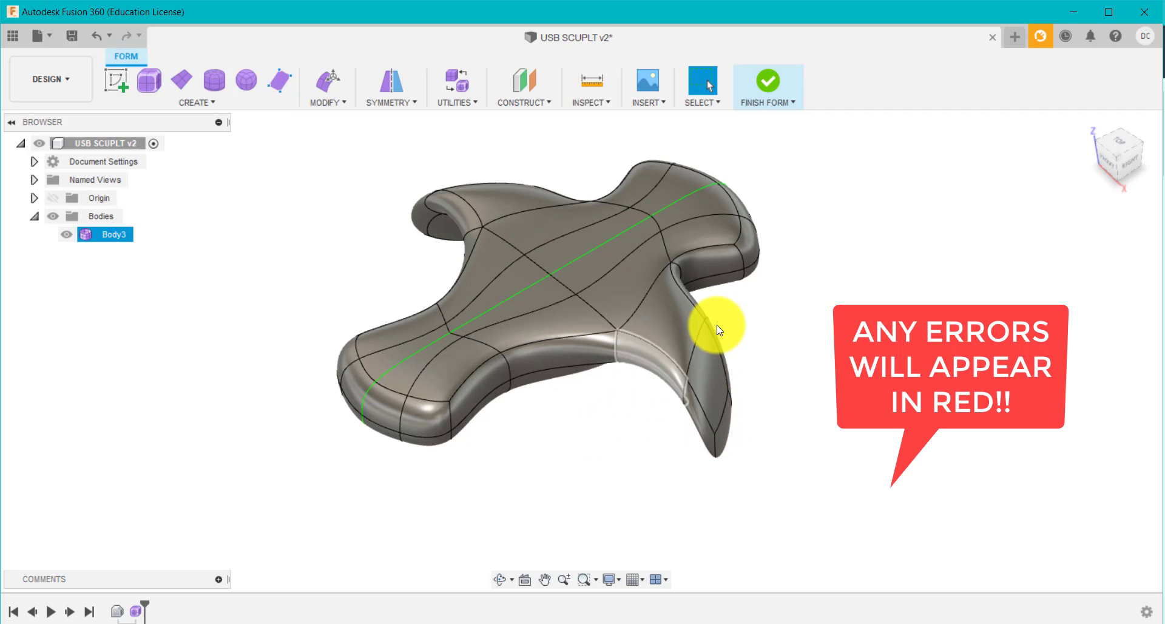
shift+middle_drag(736, 312, 787, 421)
key(Escape)
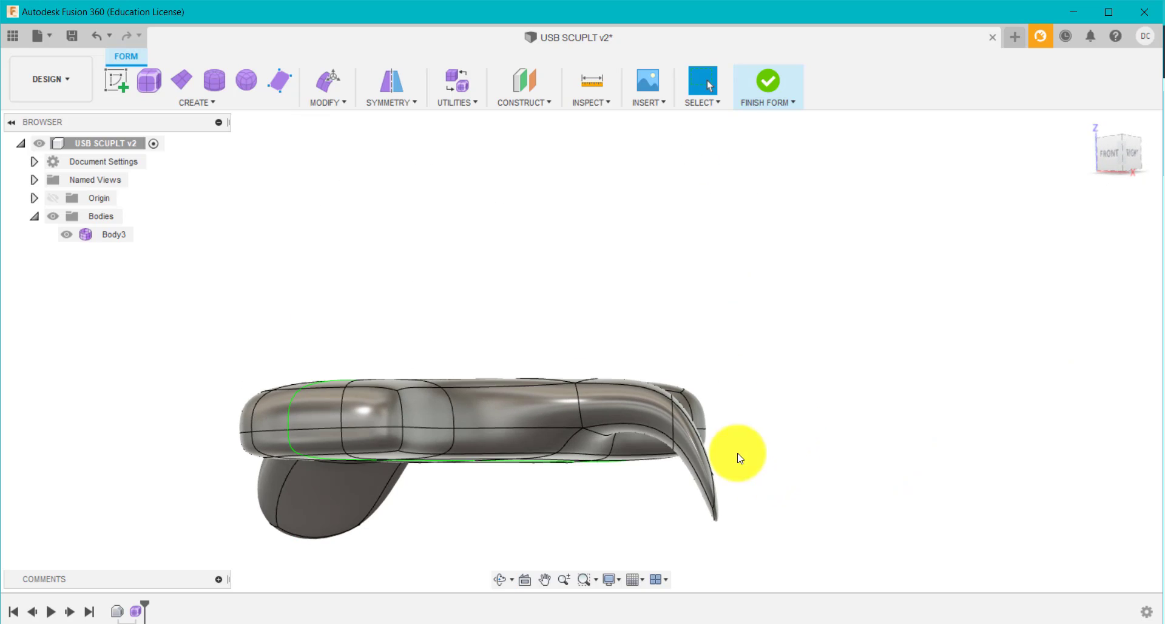
scroll(649, 463, up, 2)
scroll(740, 546, up, 2)
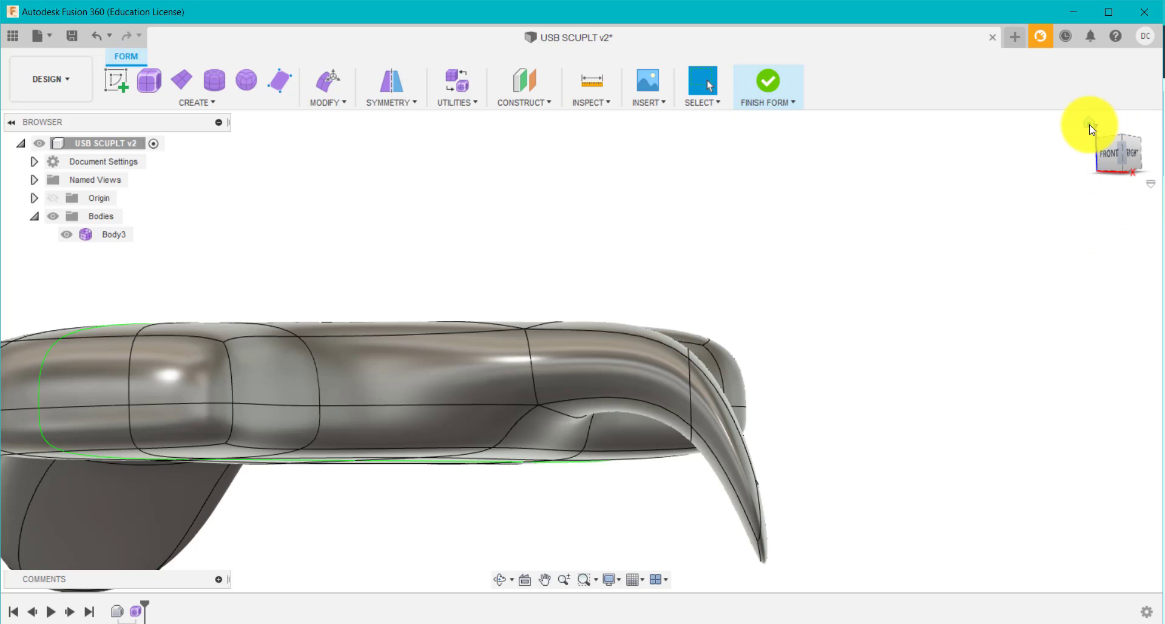
click(1090, 125)
click(769, 88)
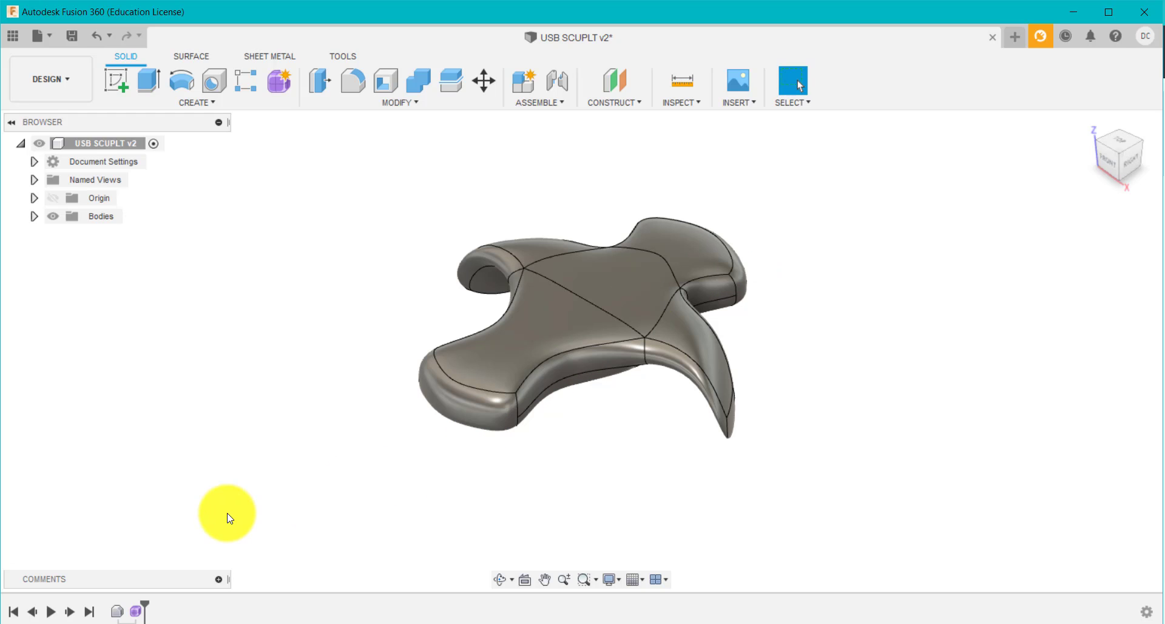
Step: Expand the list of bodies and check where the USB PCB body sits inside the casing
scroll(793, 262, up, 2)
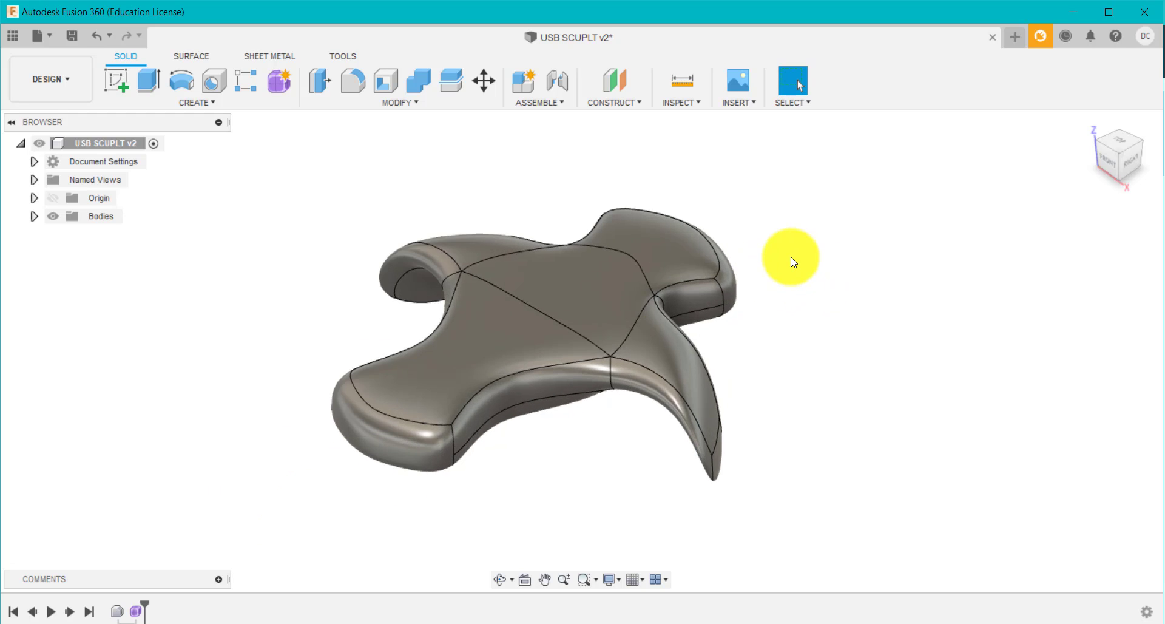
click(53, 199)
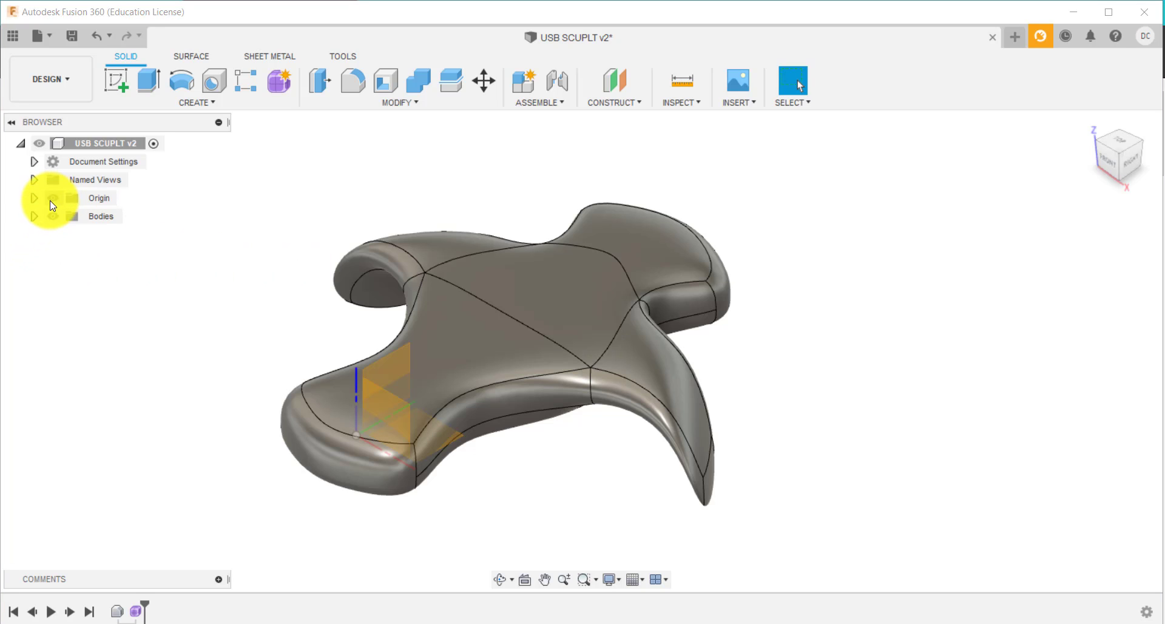
click(54, 199)
click(34, 215)
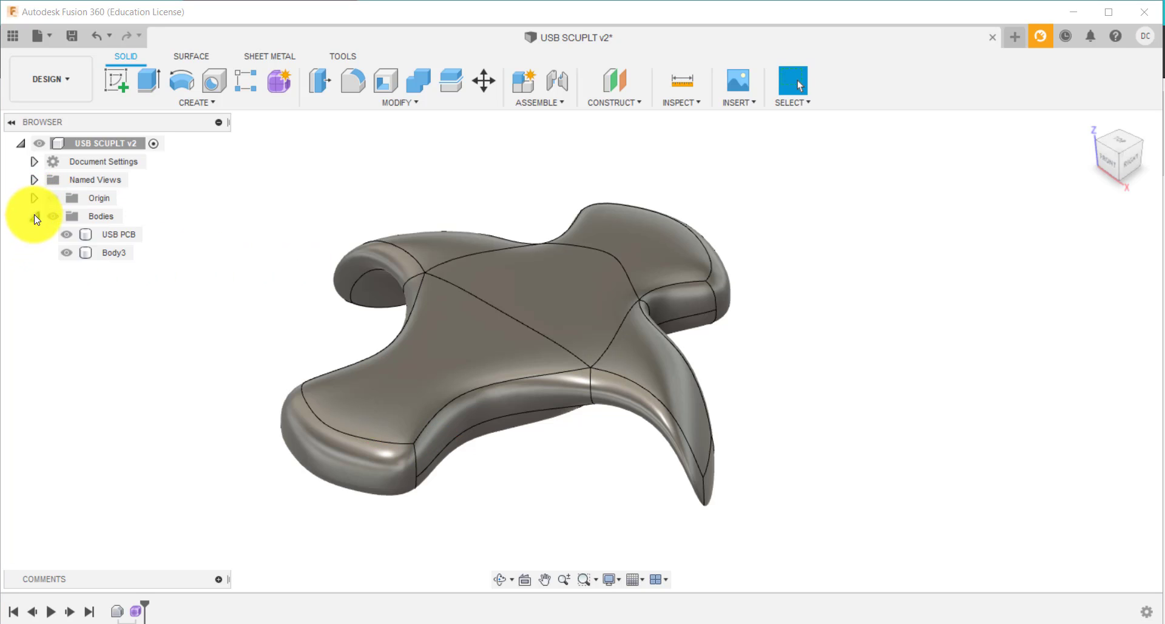
click(67, 235)
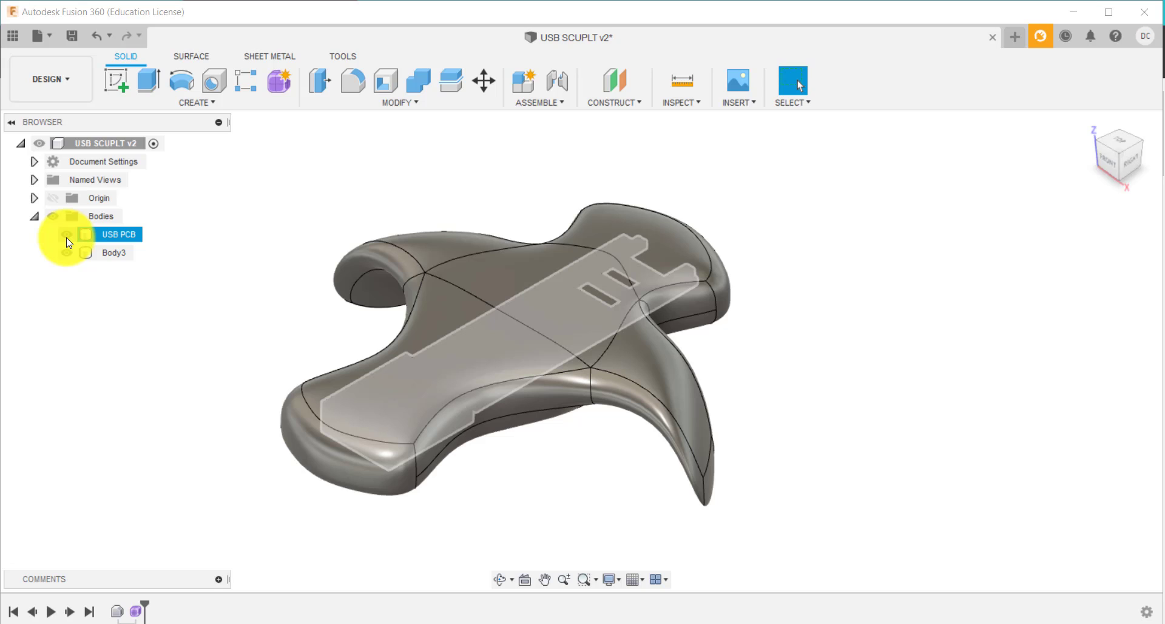
click(179, 295)
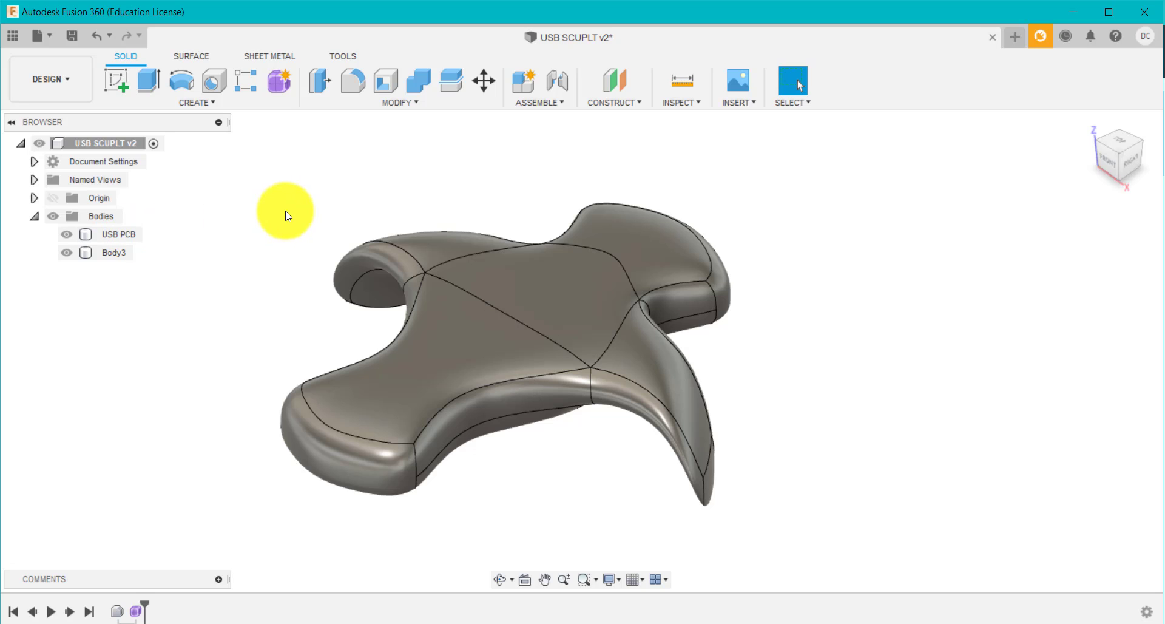
Step: Combine with the Cut operation, using Body3 as target and USB PCB as tool body, keeping the tool
click(417, 82)
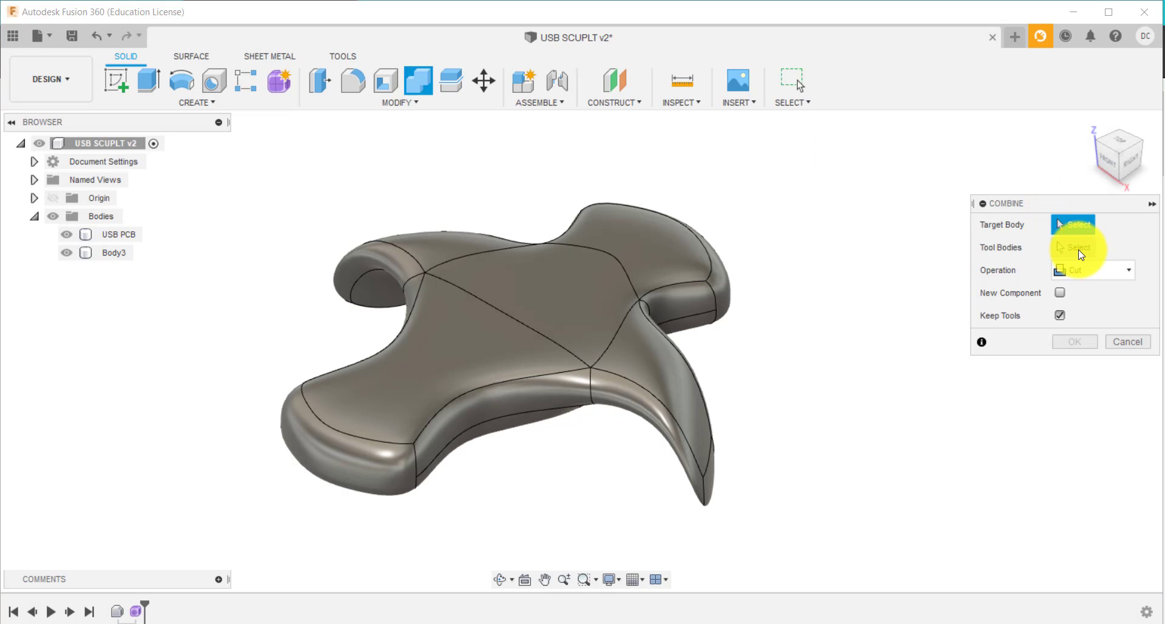
click(689, 271)
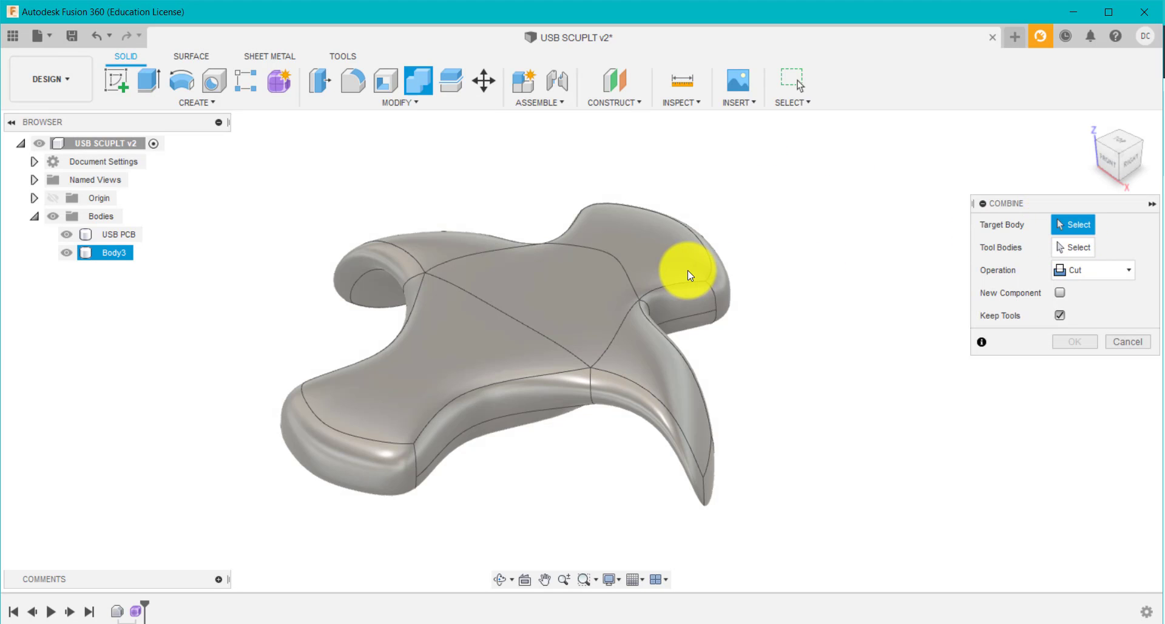
click(1078, 250)
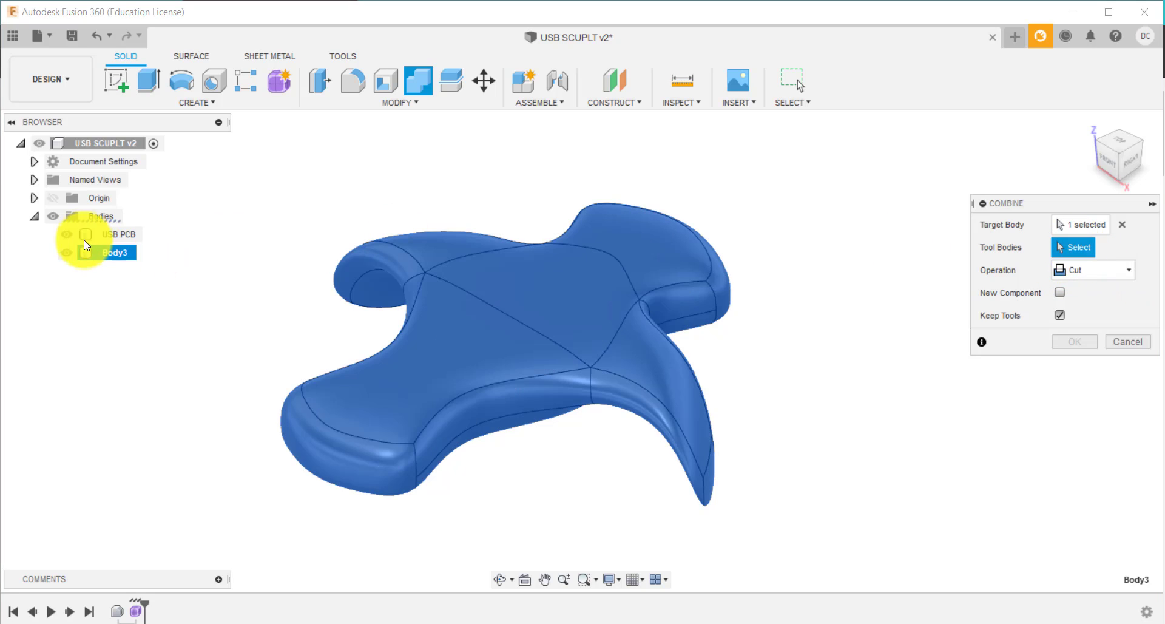
click(102, 235)
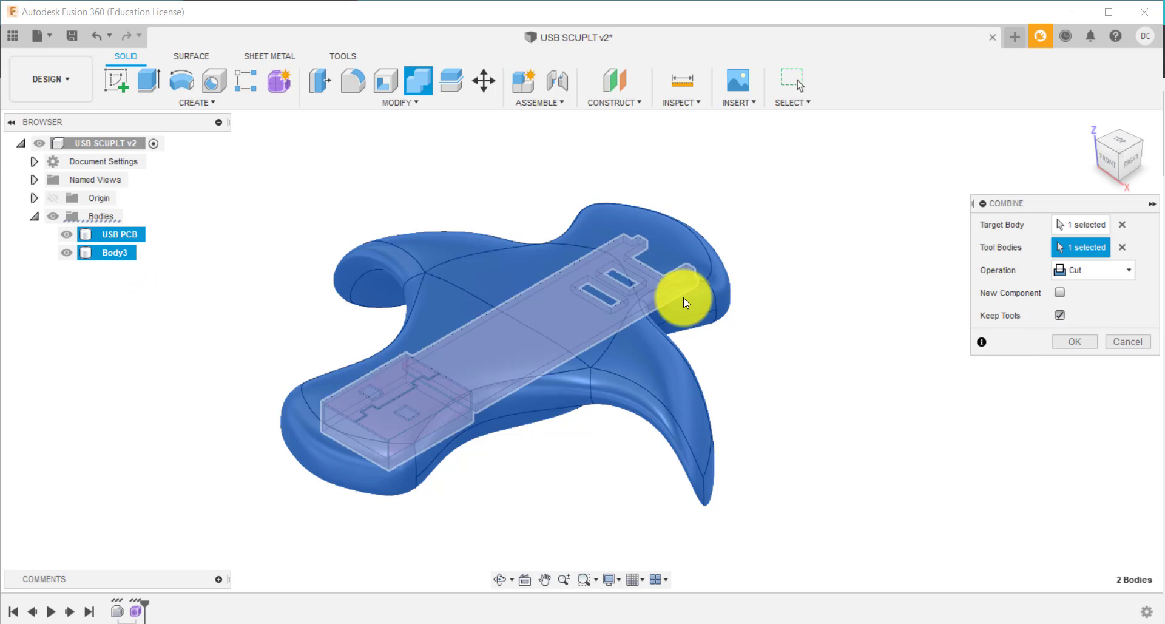
click(1089, 342)
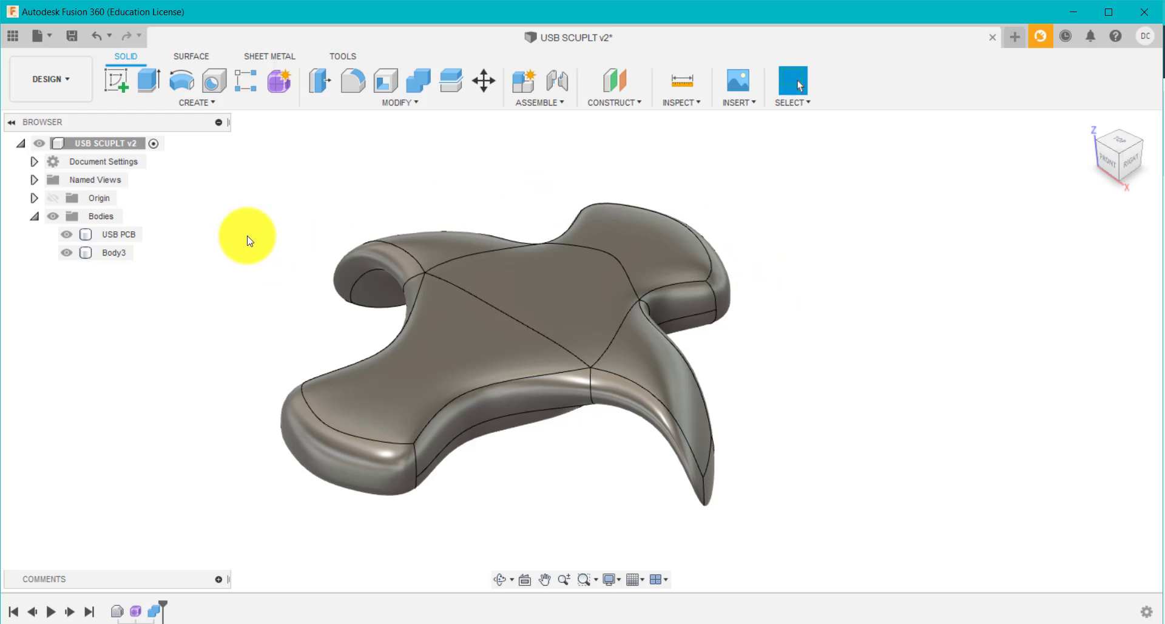
Step: Inspect the casing's inner cavity with a Section Analysis on the XZ plane offset about 11 mm, without keeping the section
click(680, 101)
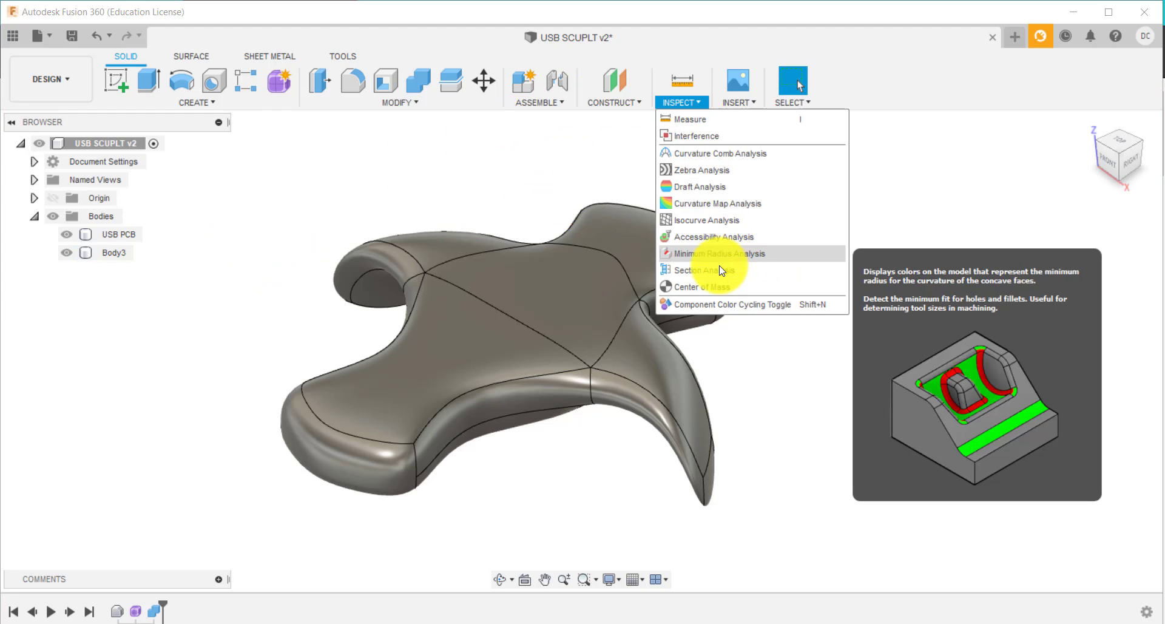
click(716, 270)
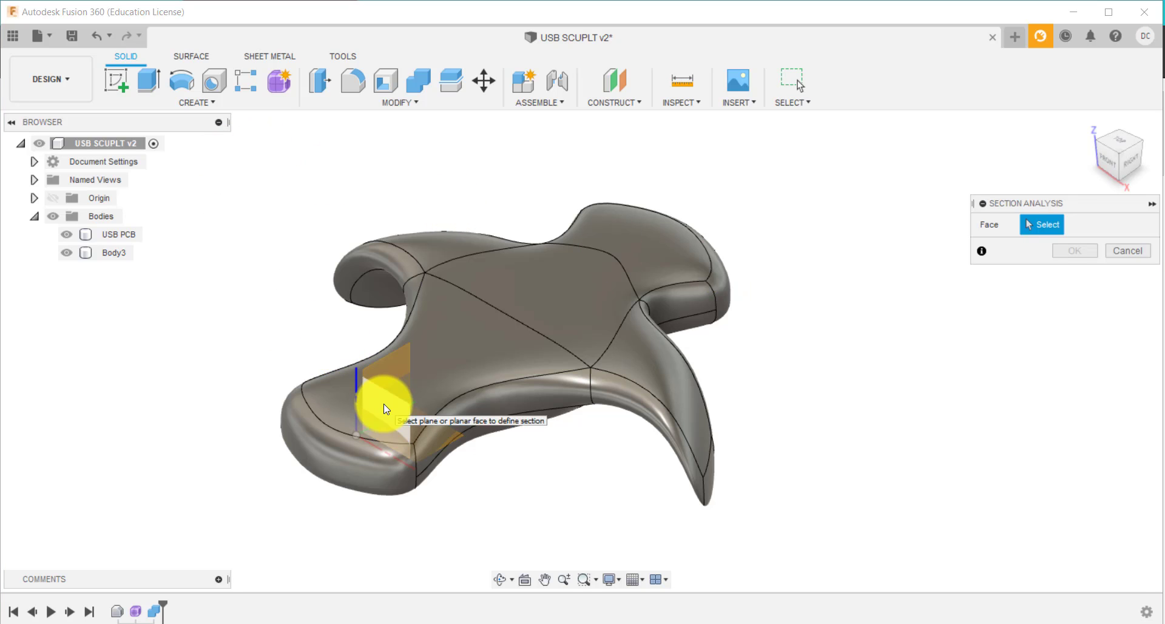
click(384, 403)
mouse_move(416, 402)
mouse_down()
mouse_move(551, 312)
mouse_move(684, 259)
mouse_move(592, 350)
mouse_move(479, 364)
mouse_move(447, 388)
mouse_up()
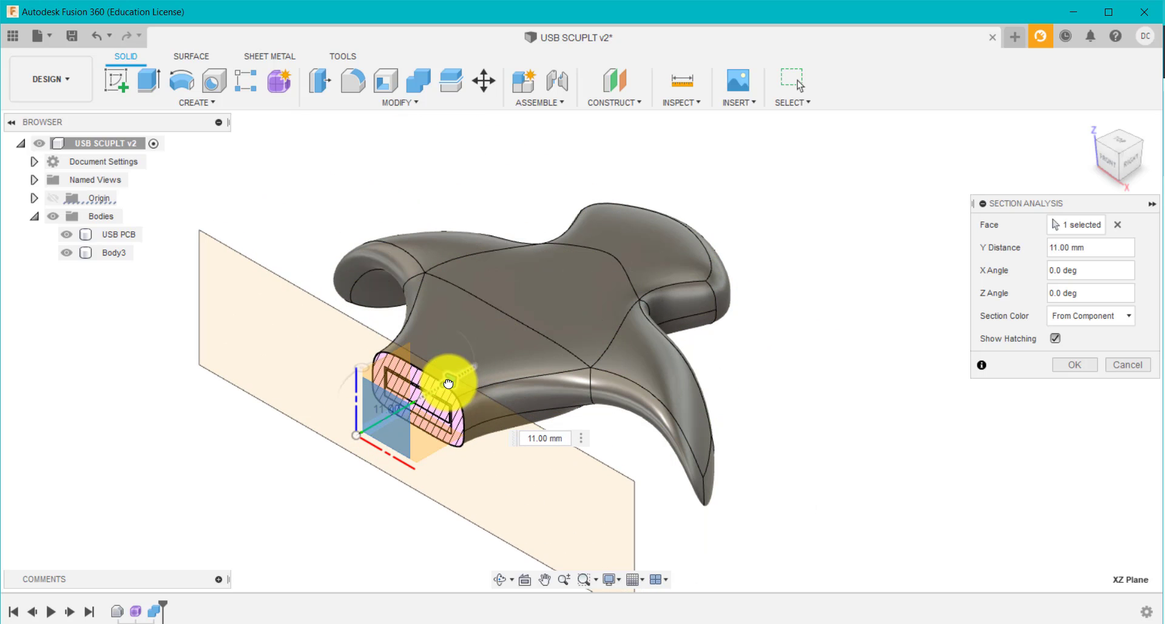
click(1127, 364)
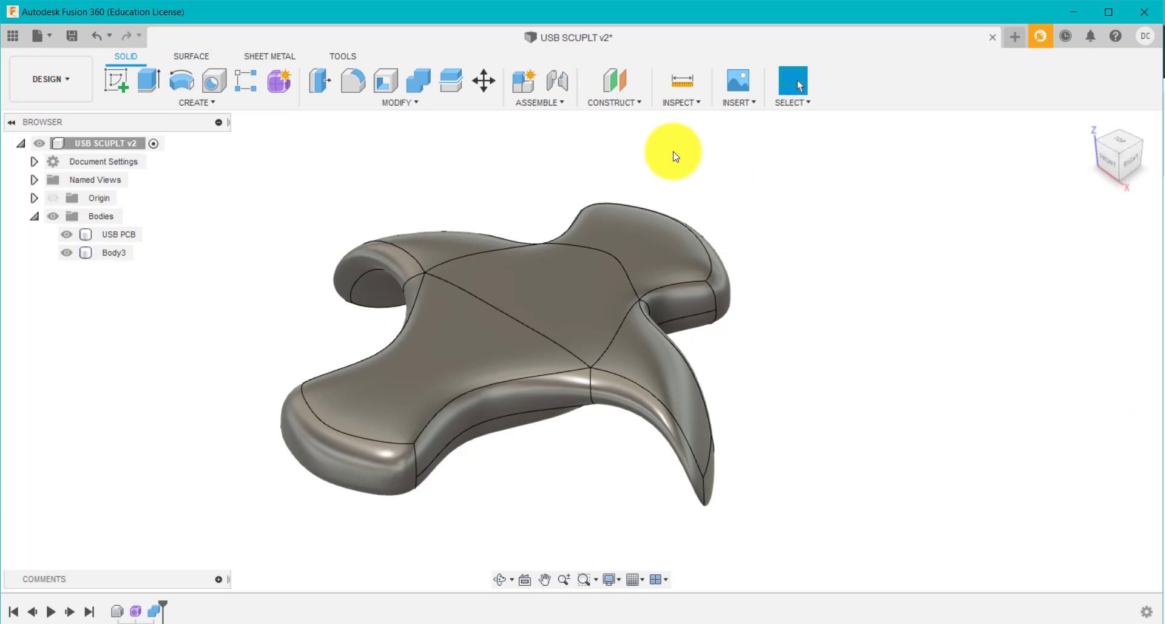
Step: Inspect the cavity lengthwise with a Section Analysis on the YZ plane offset about 2 mm, without keeping the section
click(693, 103)
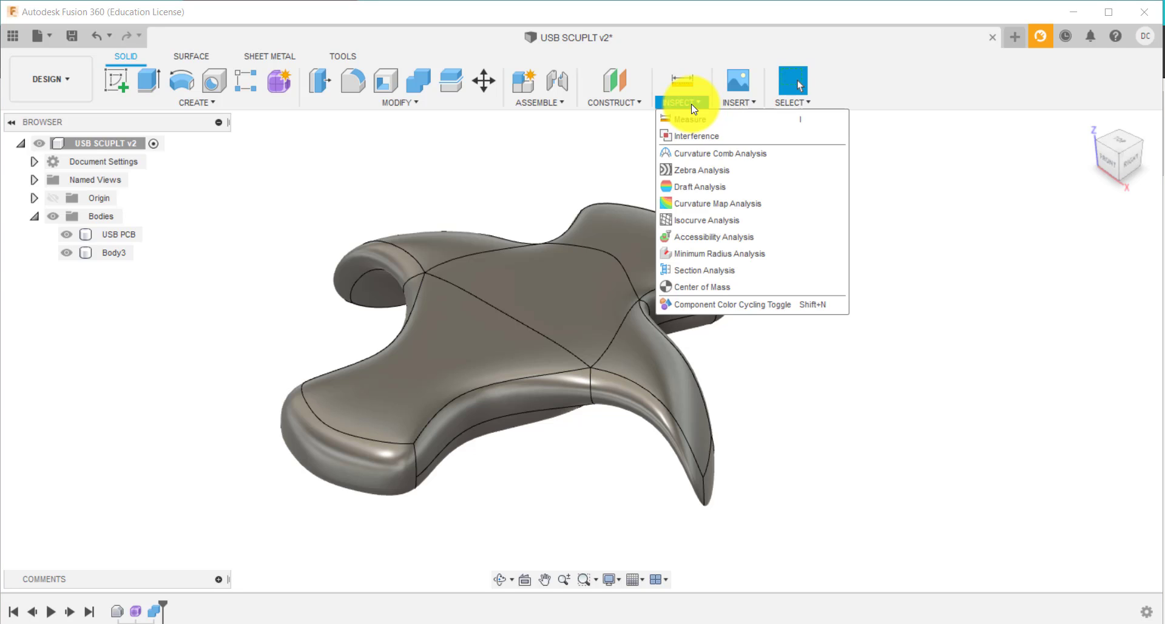
click(729, 269)
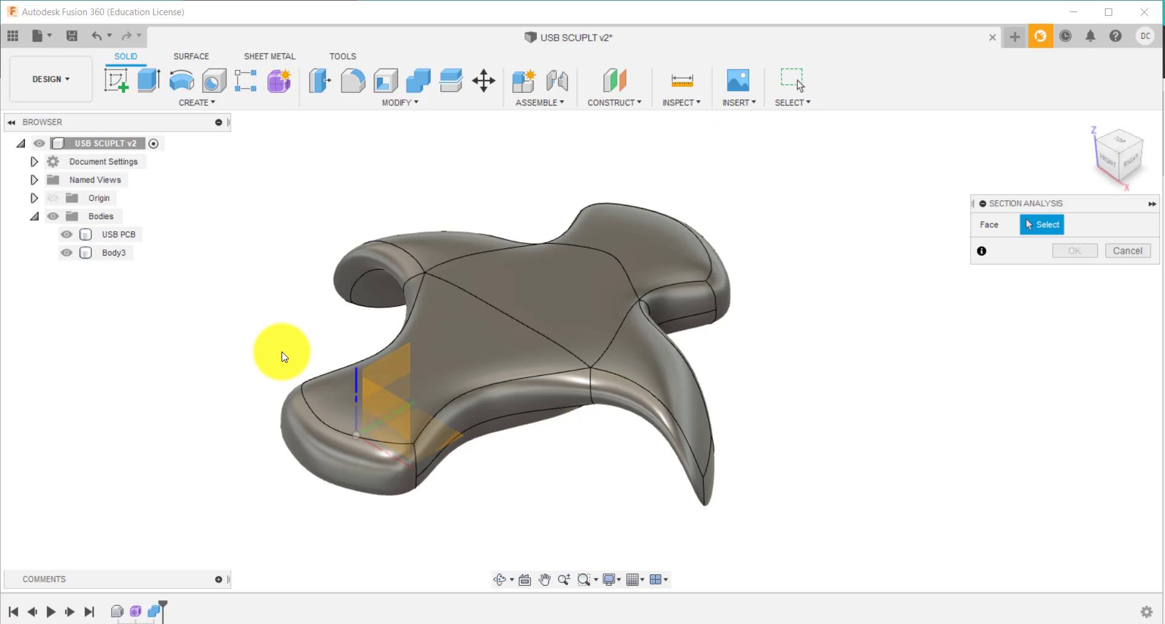
click(388, 378)
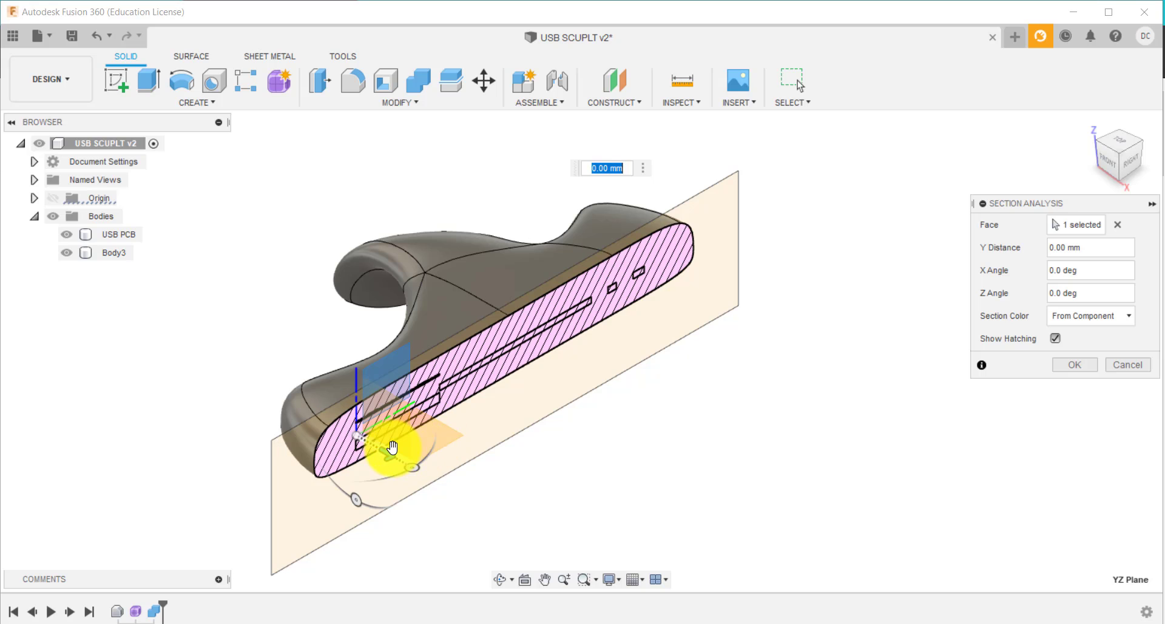
mouse_move(392, 447)
mouse_down()
mouse_move(442, 486)
mouse_move(393, 452)
mouse_up()
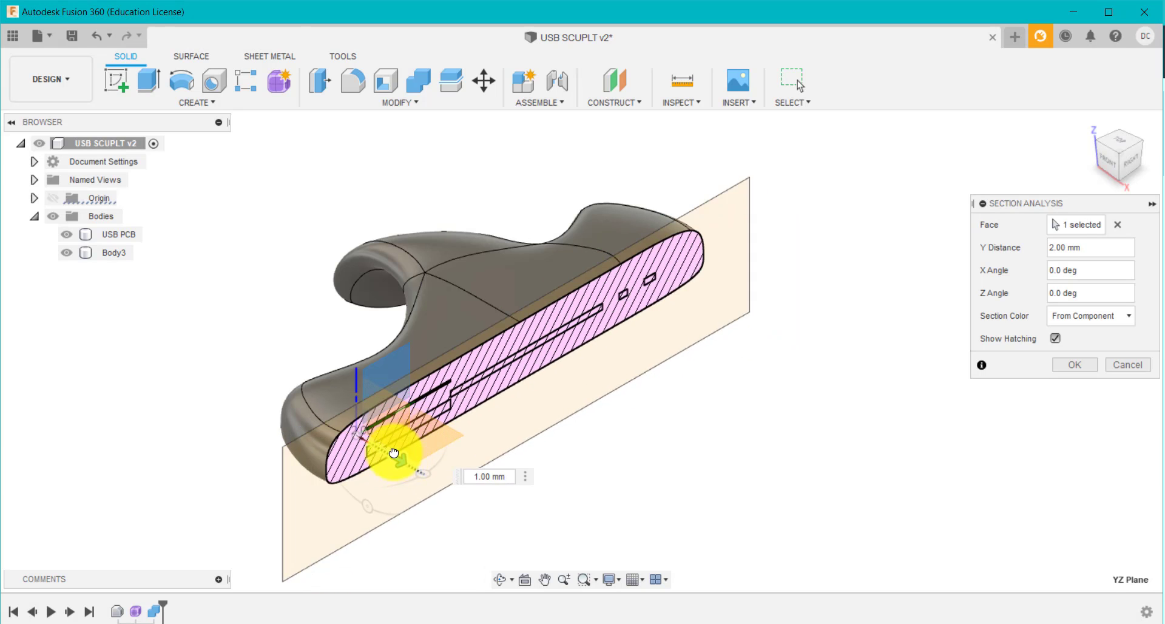
click(1127, 364)
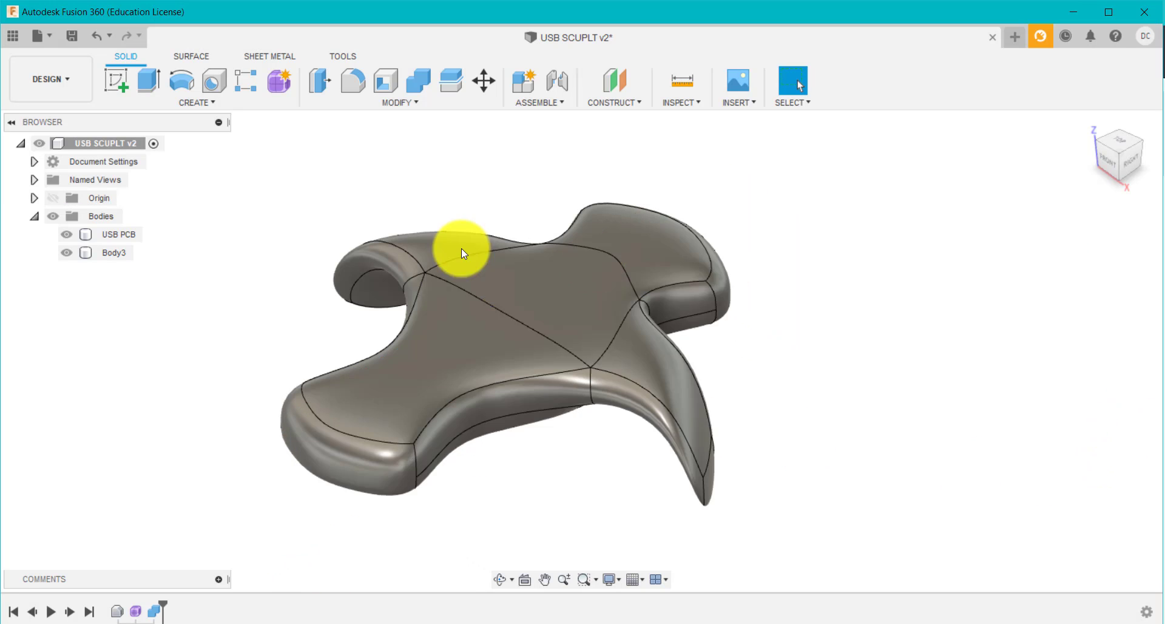
Step: Start a sketch on the horizontal XY origin plane and hide Body3 to expose the USB PCB
click(114, 82)
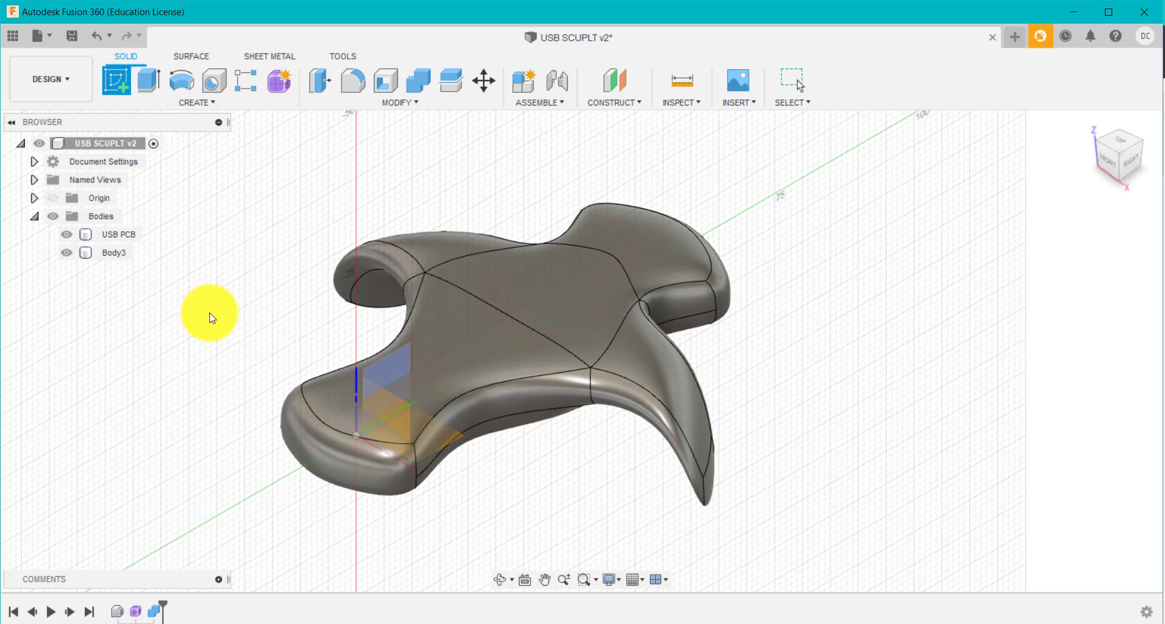
click(451, 439)
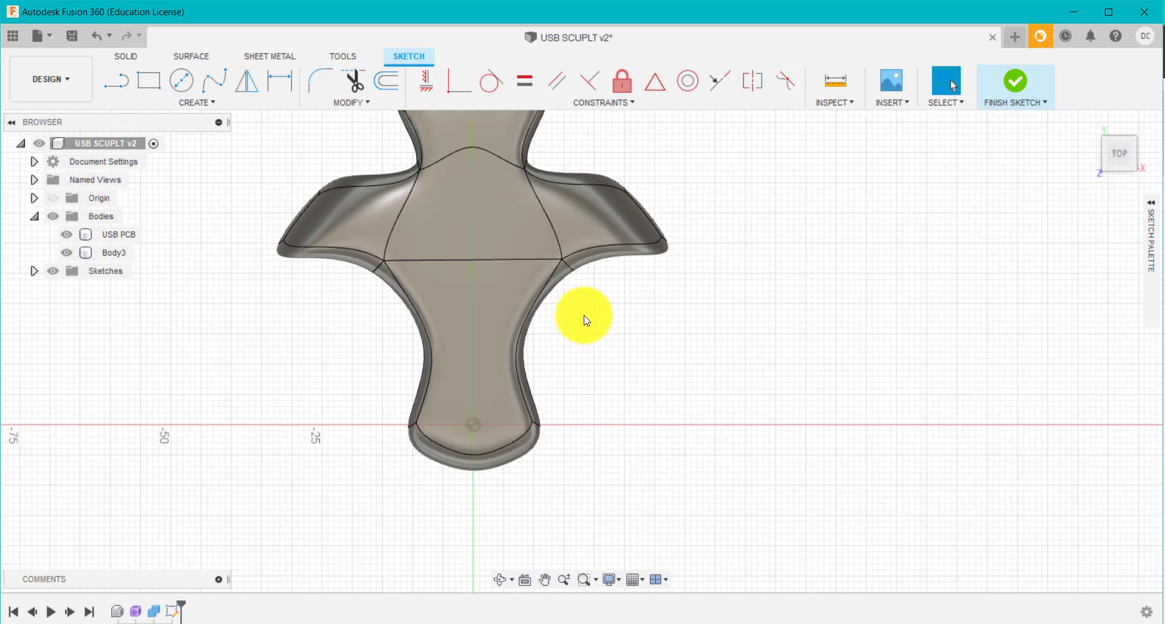
scroll(587, 320, up, 3)
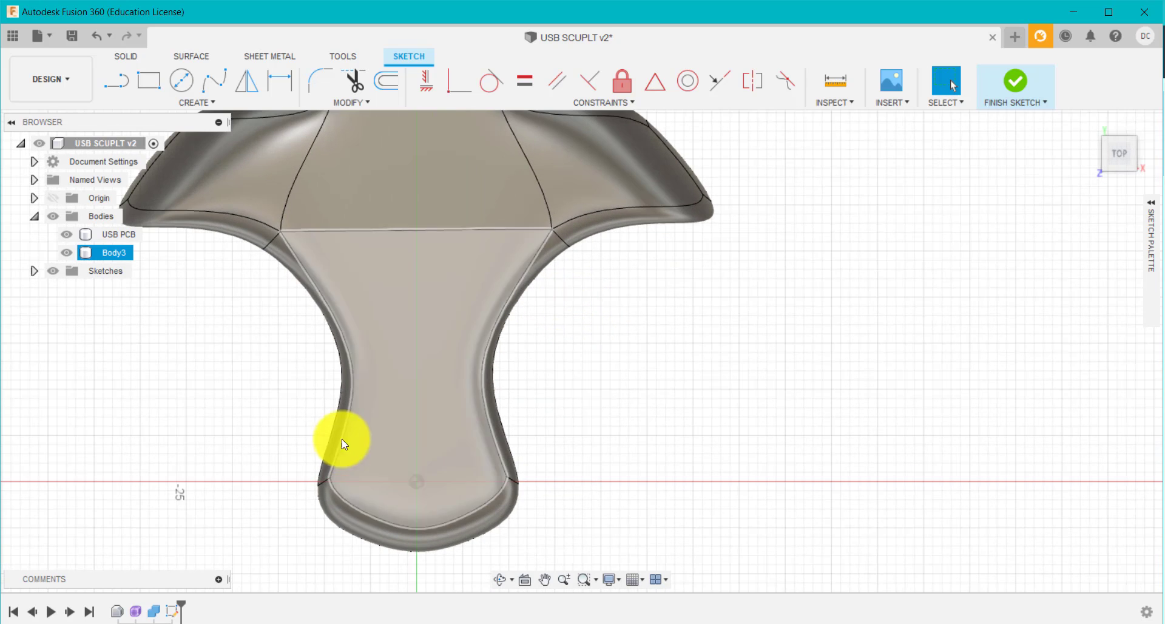
click(68, 252)
click(68, 252)
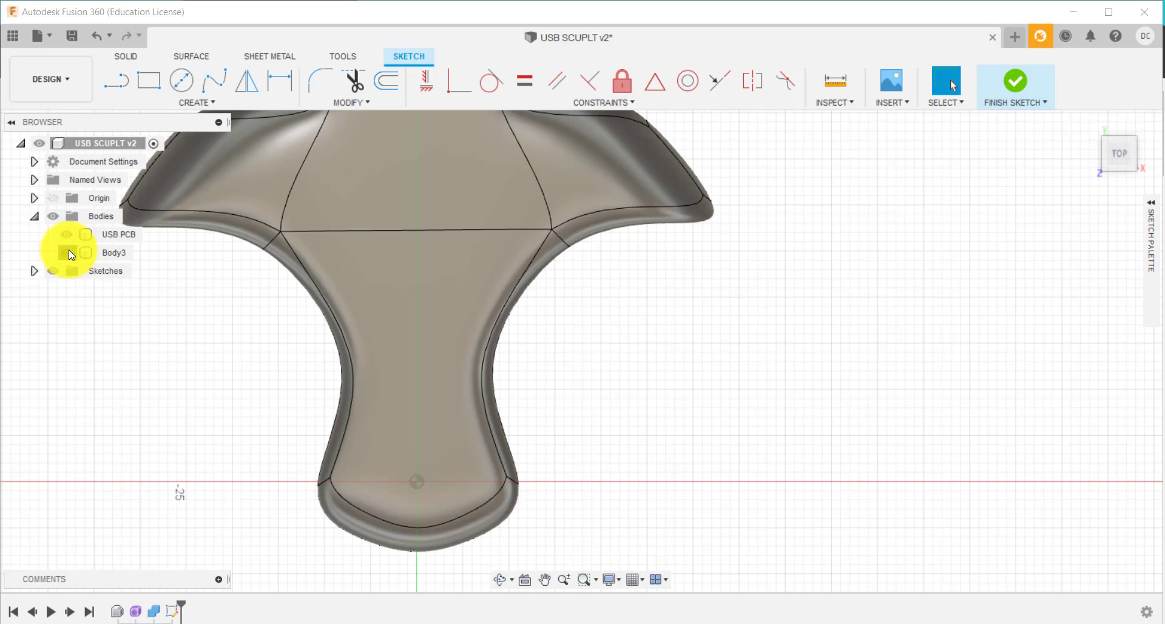
click(68, 253)
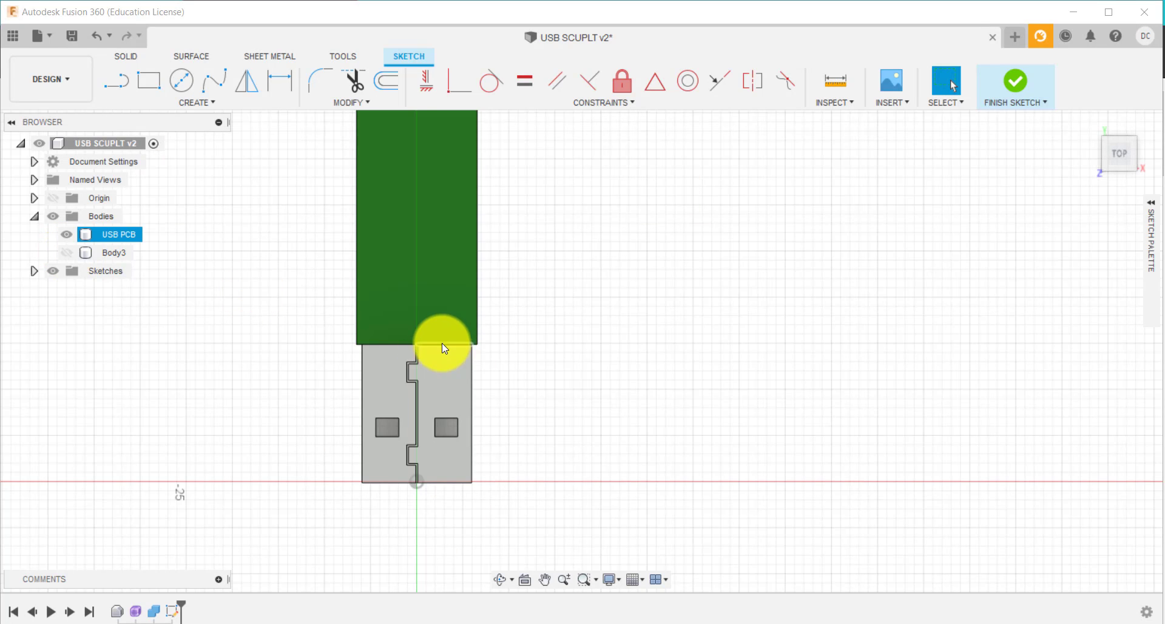
Step: Project the connector edge where it meets the green board into the sketch, show Body3 again and finish the sketch
click(394, 345)
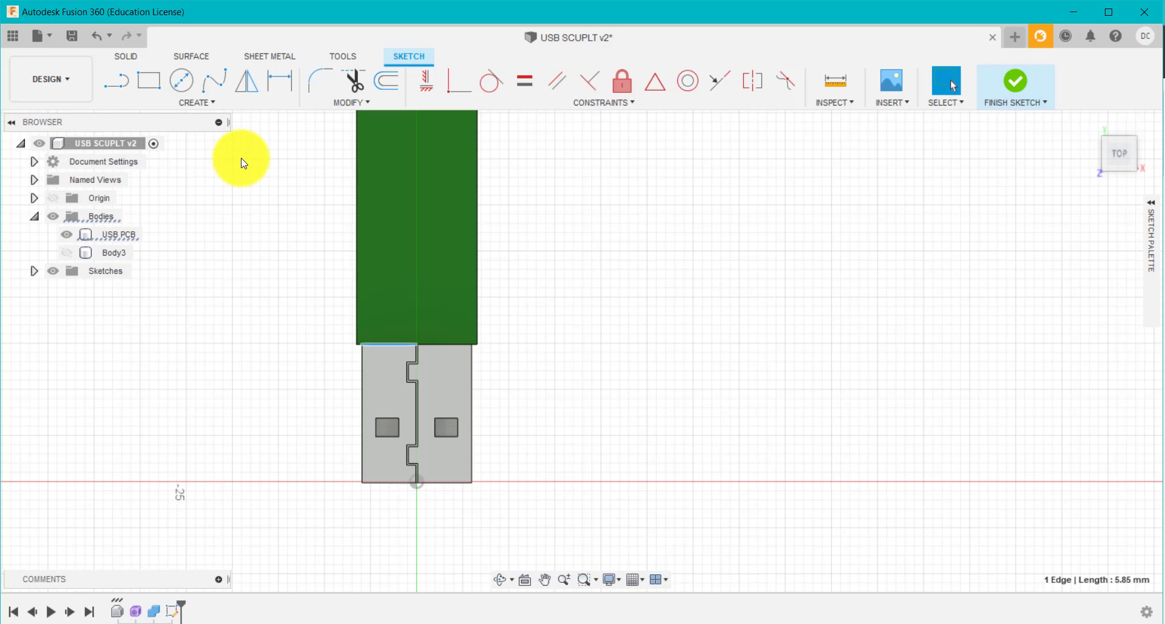
key(p)
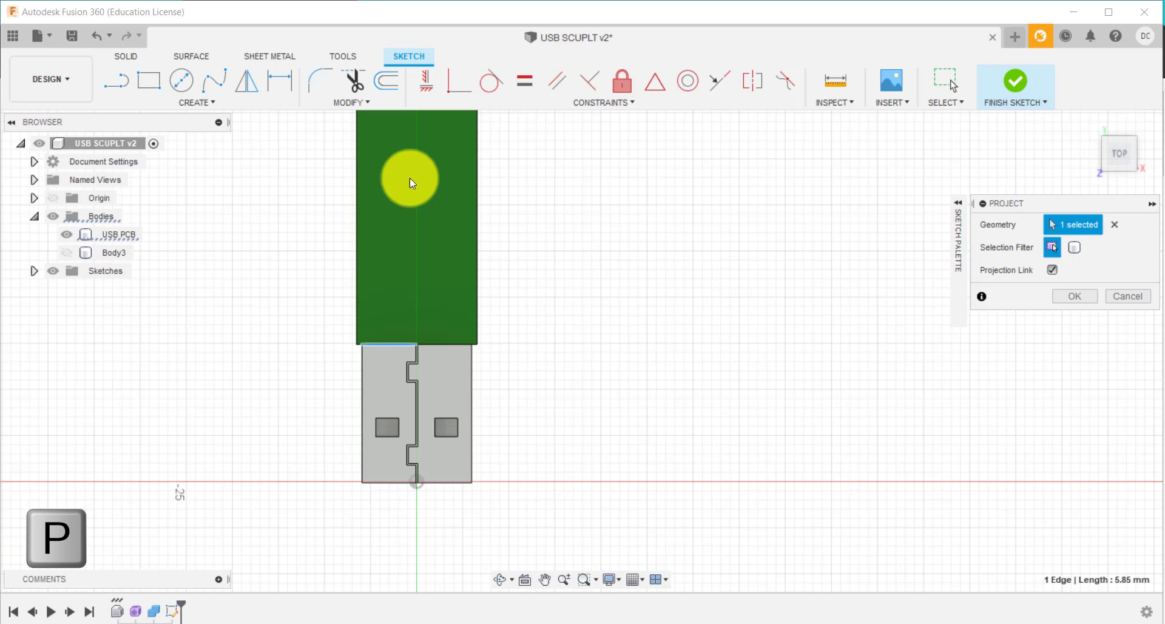
click(1074, 296)
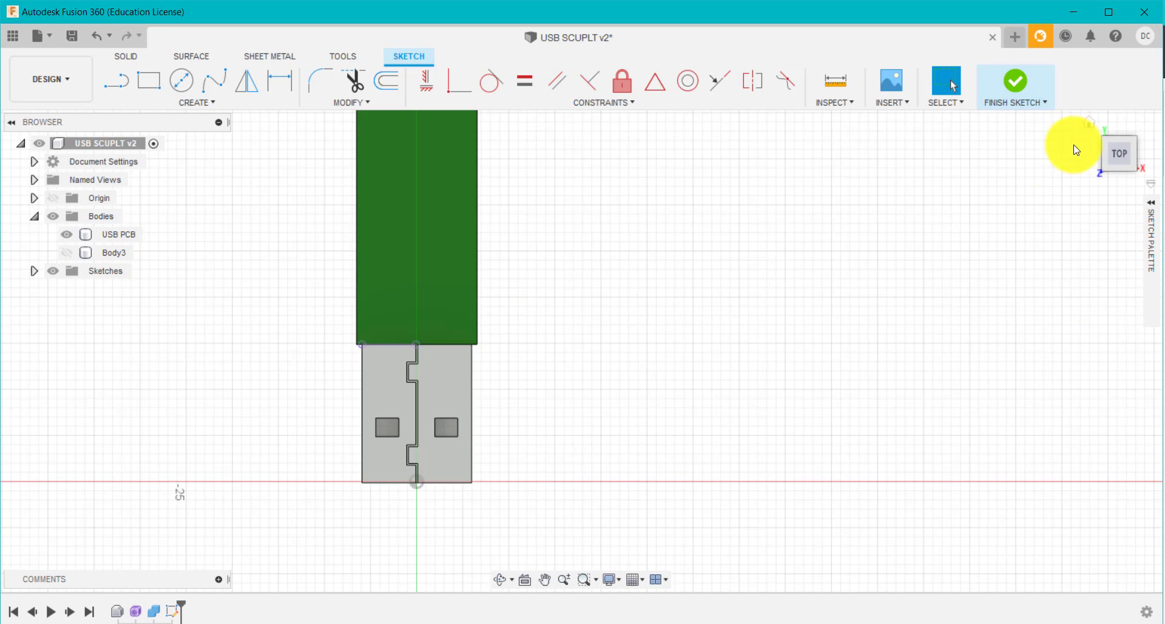
click(67, 253)
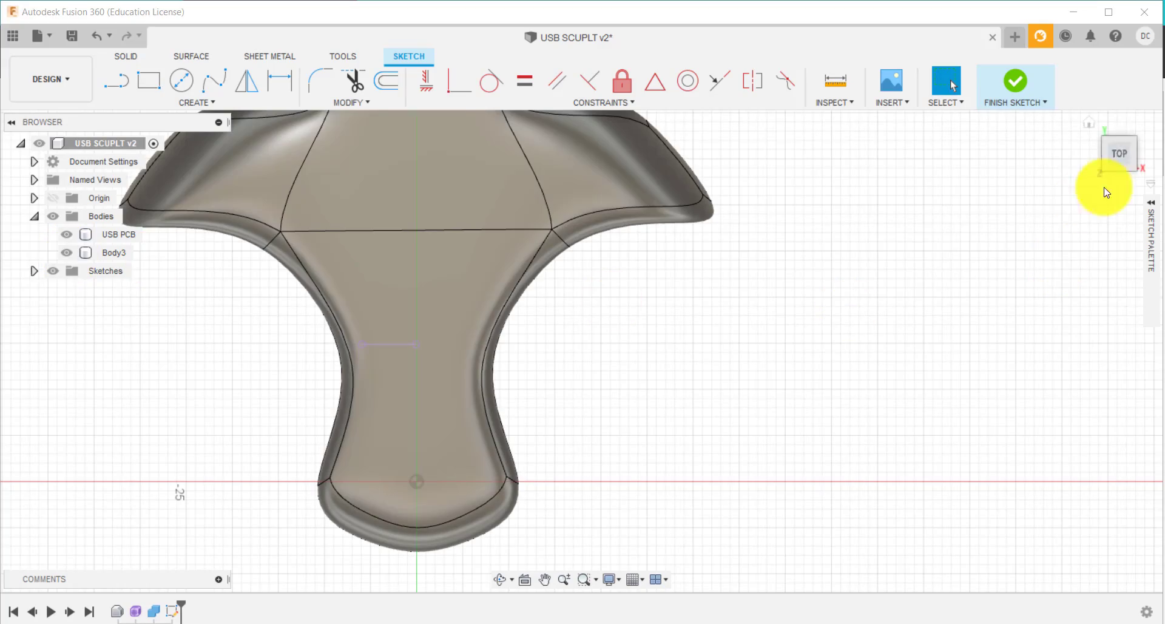
click(1081, 131)
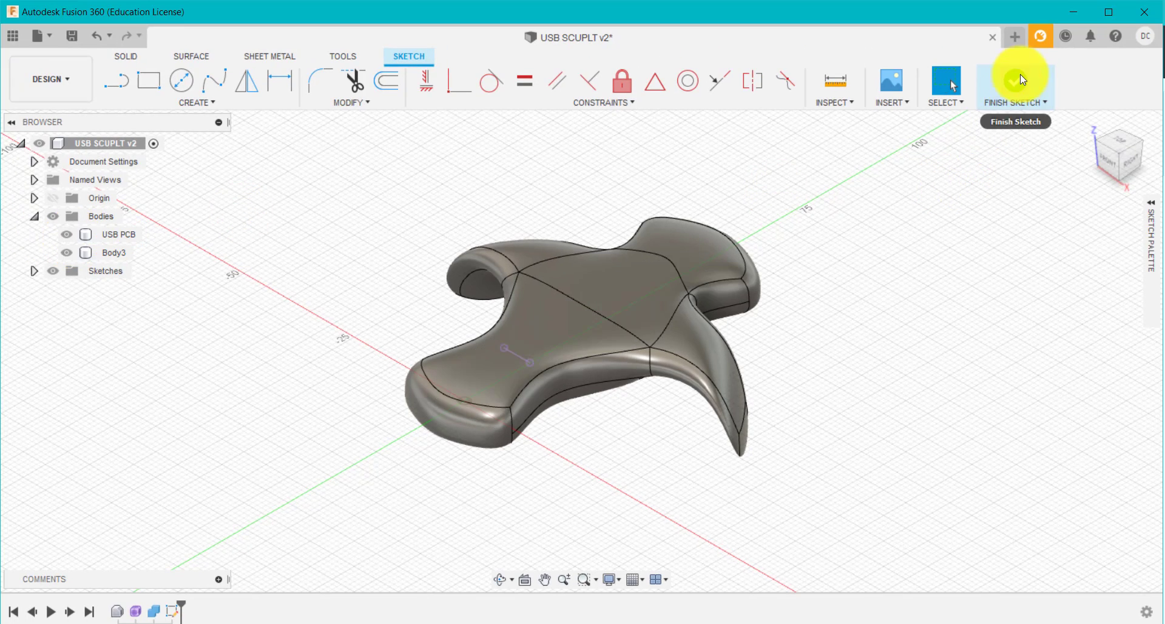
click(1014, 80)
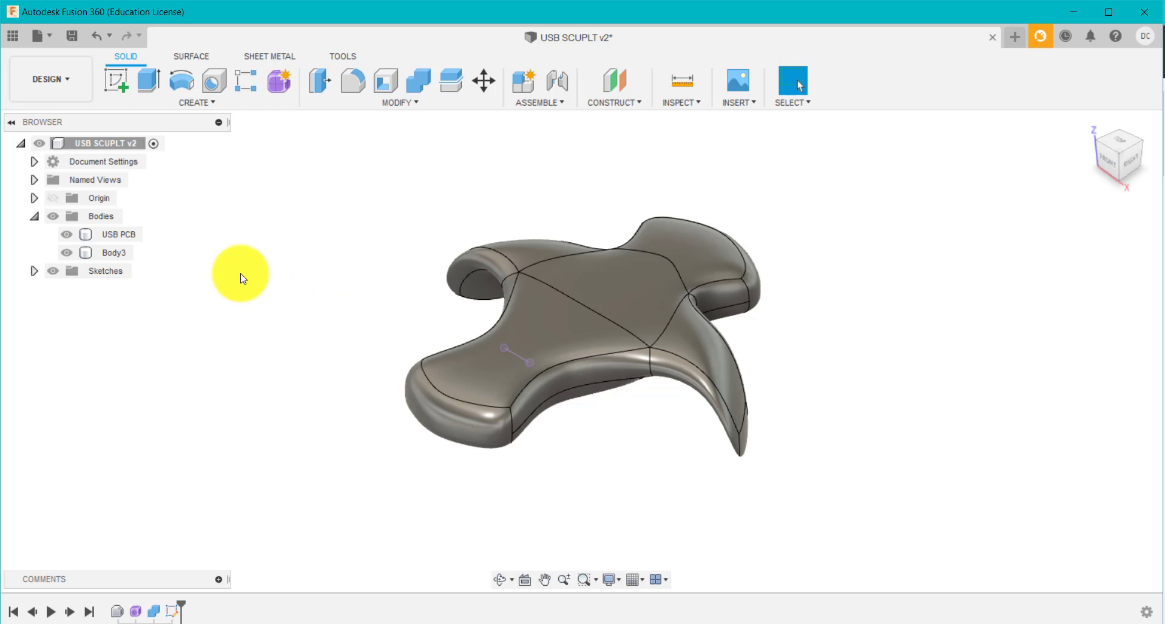
Step: Create separate components from the Body3 and USB PCB bodies
right_click(118, 252)
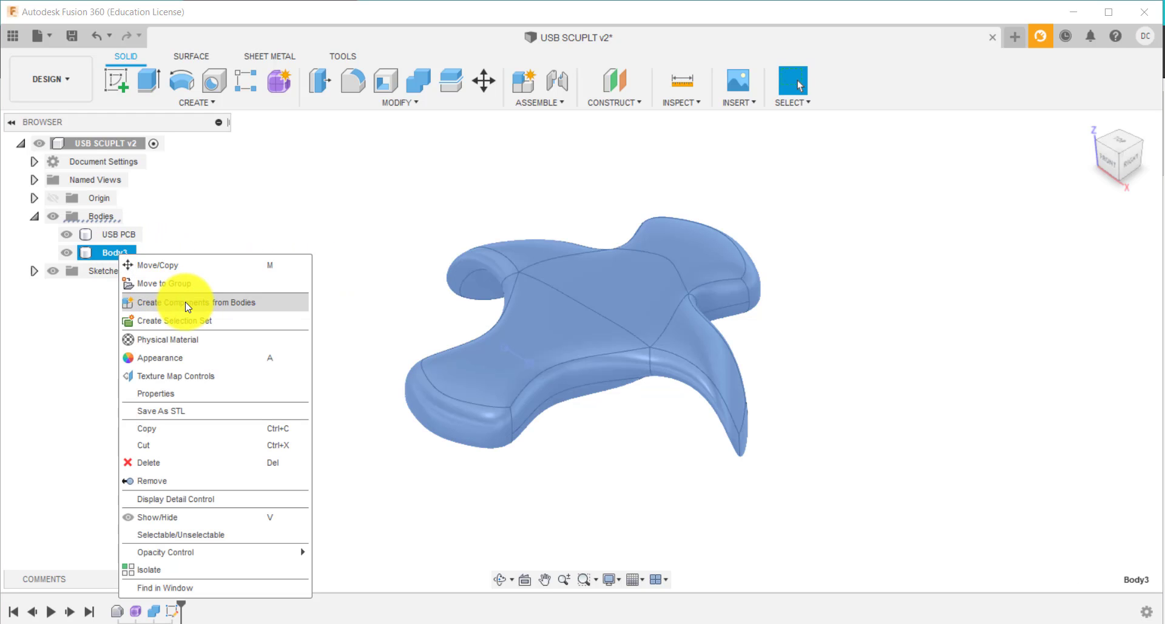
click(260, 302)
right_click(124, 238)
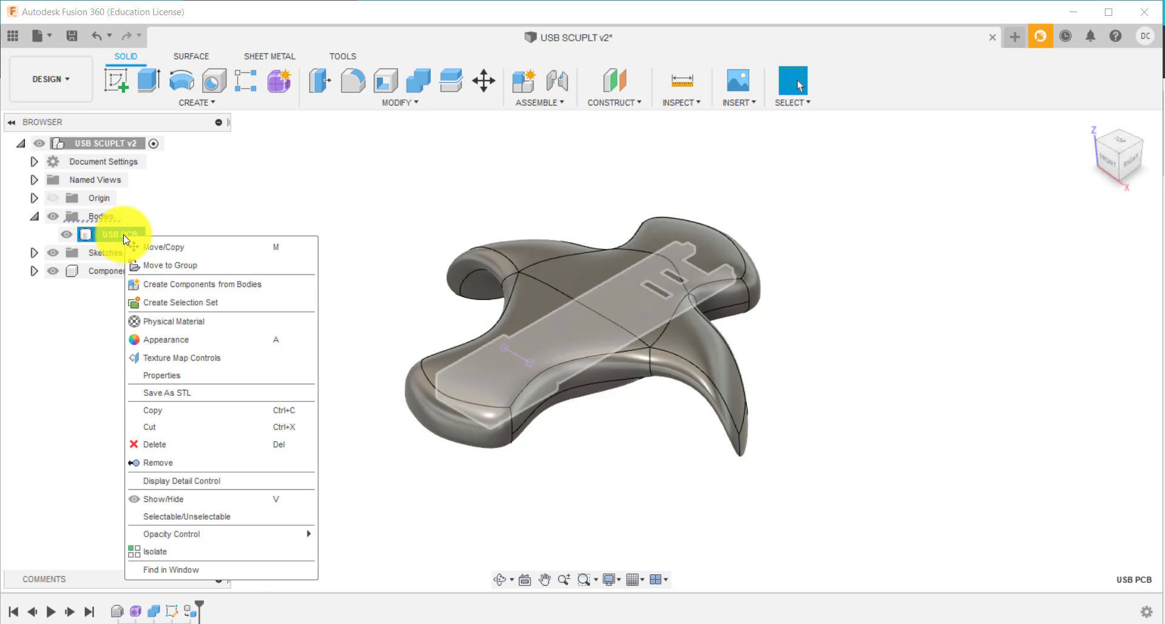
click(277, 283)
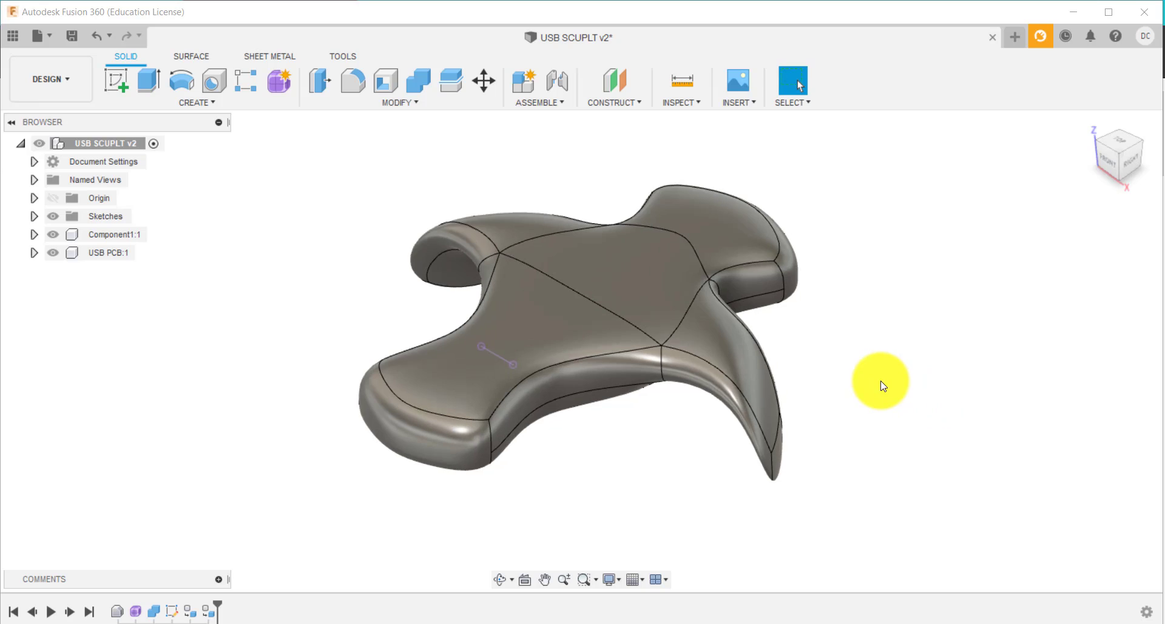
Step: Set up a Split Body with the casing as body to split and the projected sketch line as splitting tool
scroll(879, 386, up, 1)
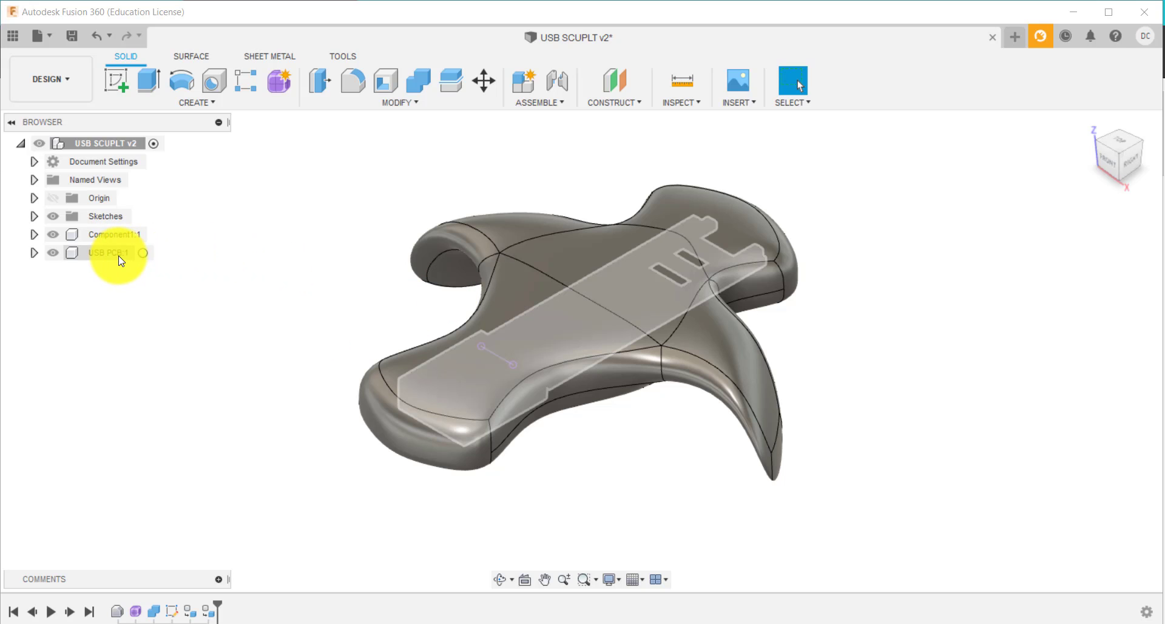
click(435, 103)
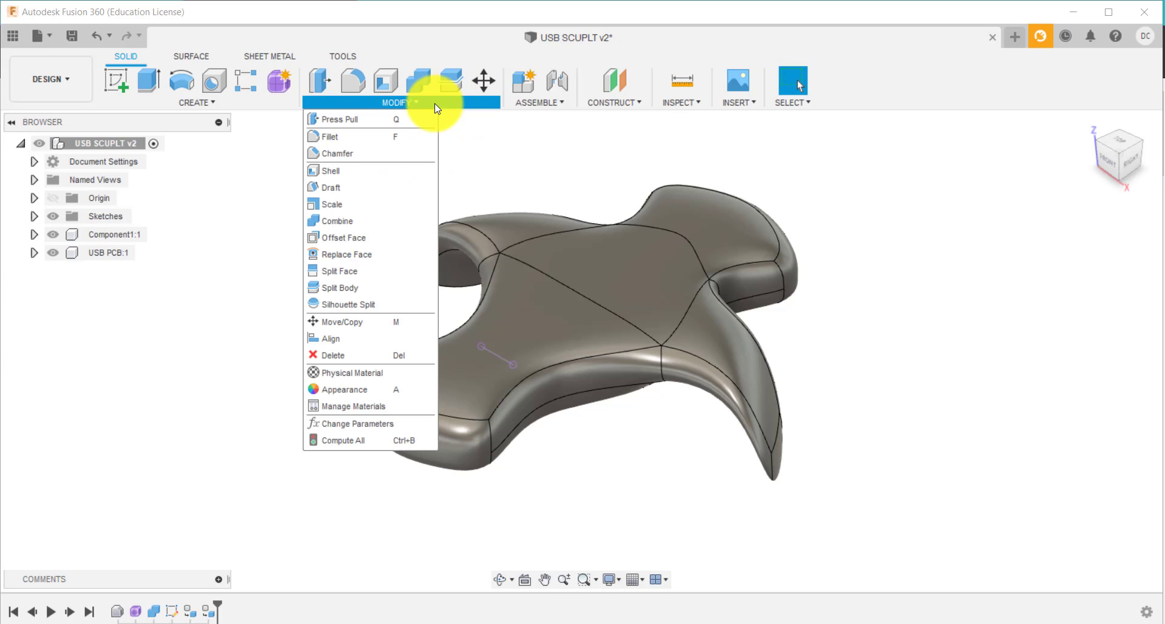
click(371, 296)
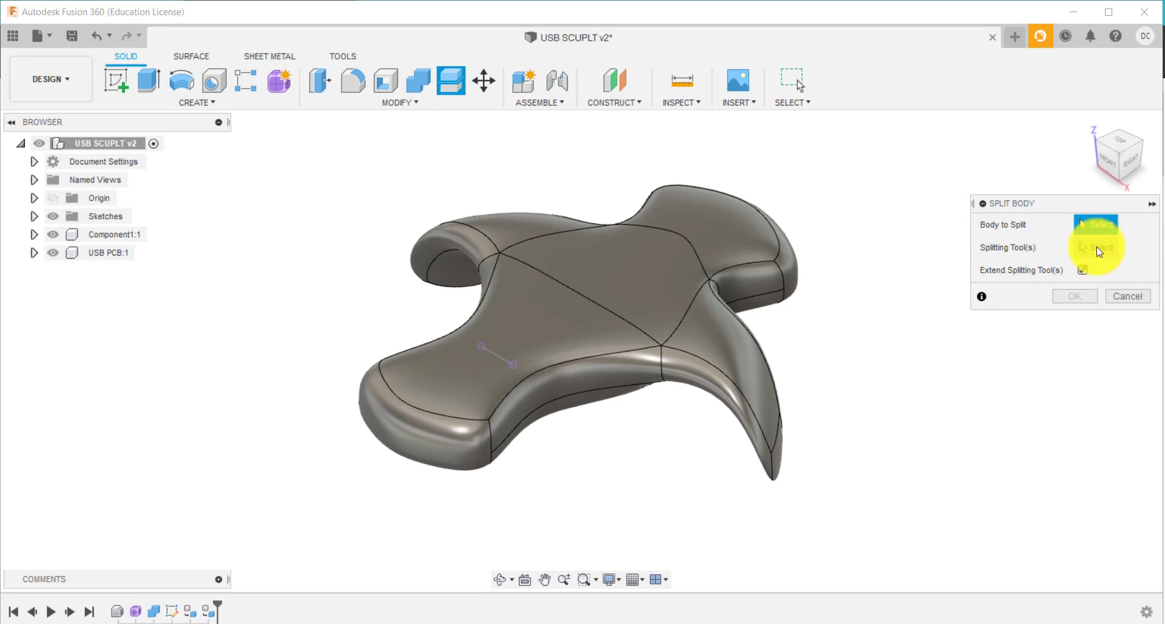
click(698, 311)
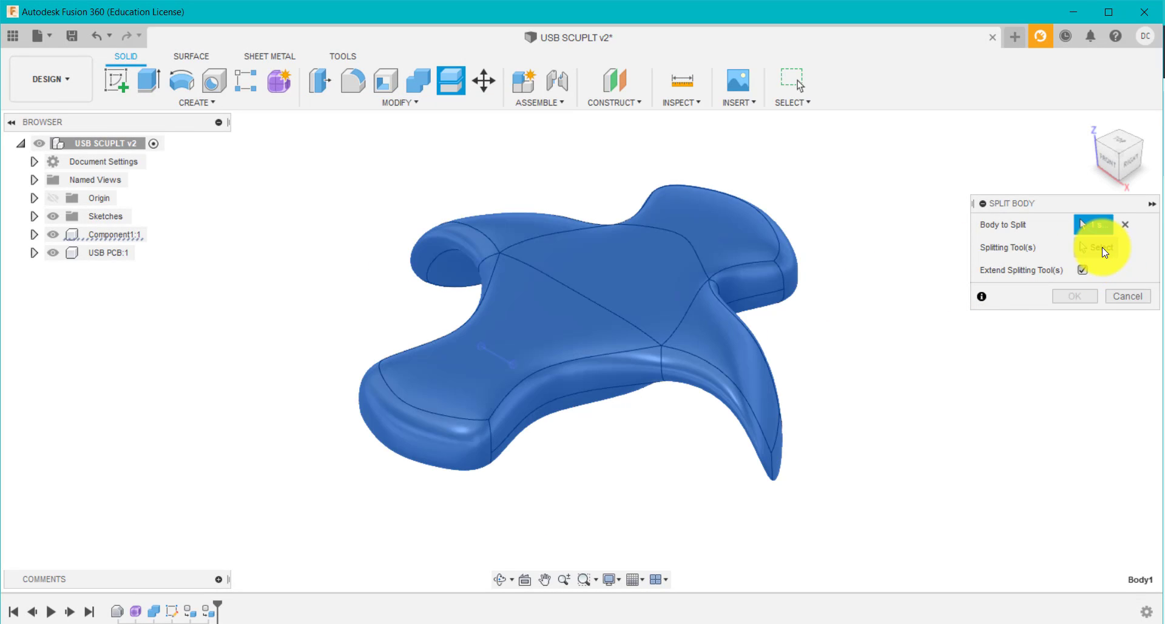
click(1101, 246)
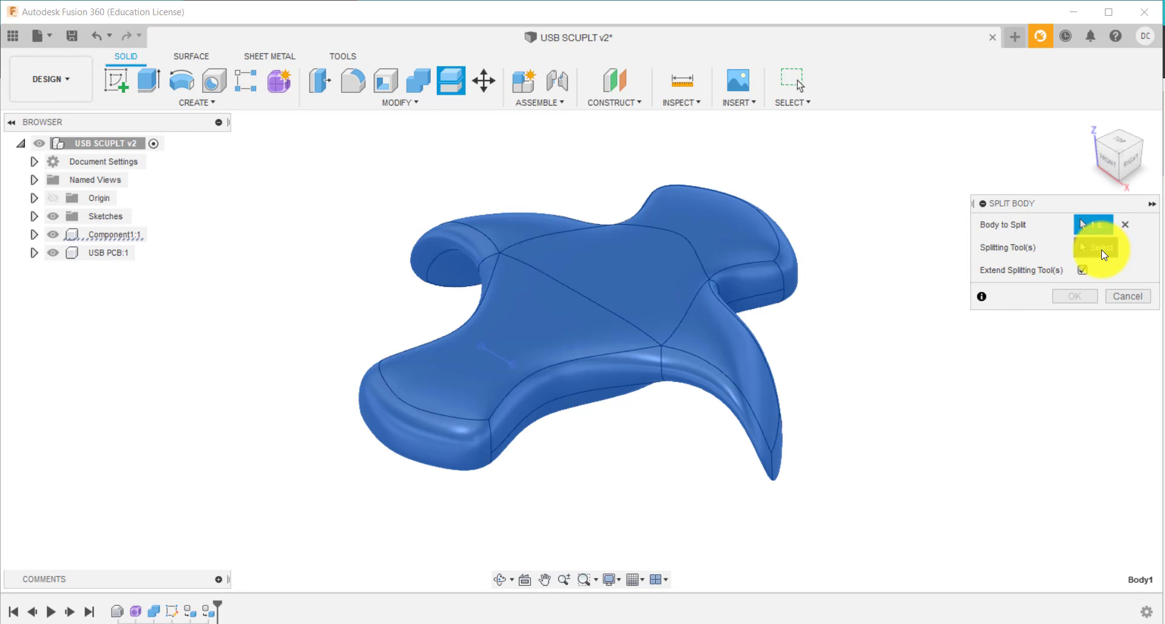
click(501, 357)
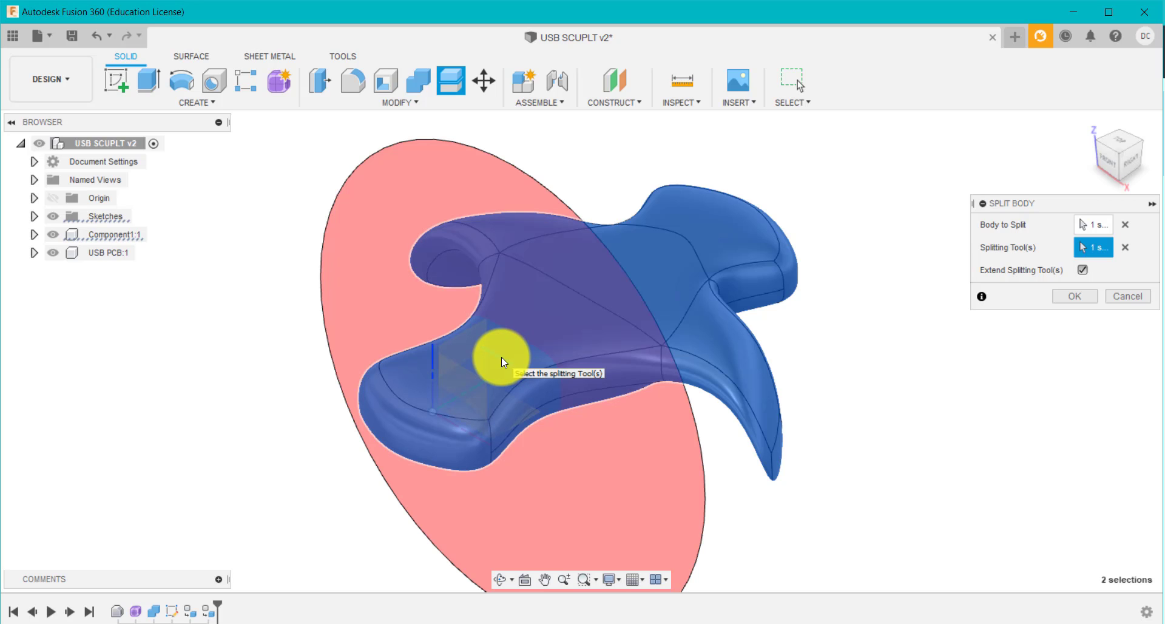
Step: Compare the split with tool extension off and on, and split the casing along the projected line with the splitting tool extended
click(1083, 270)
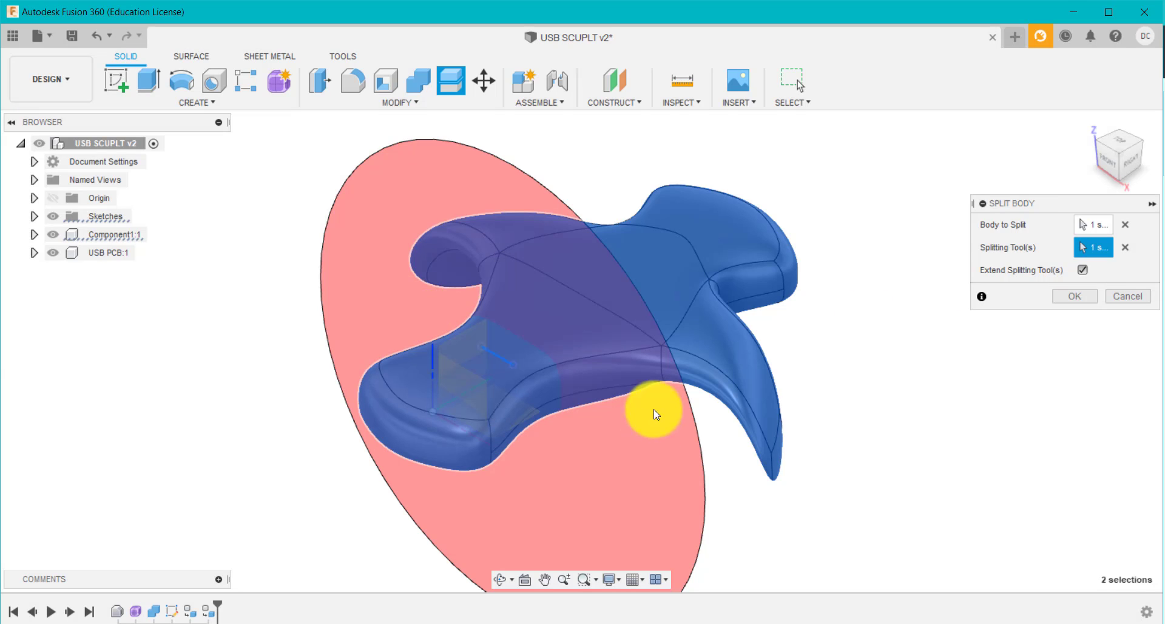
click(1084, 271)
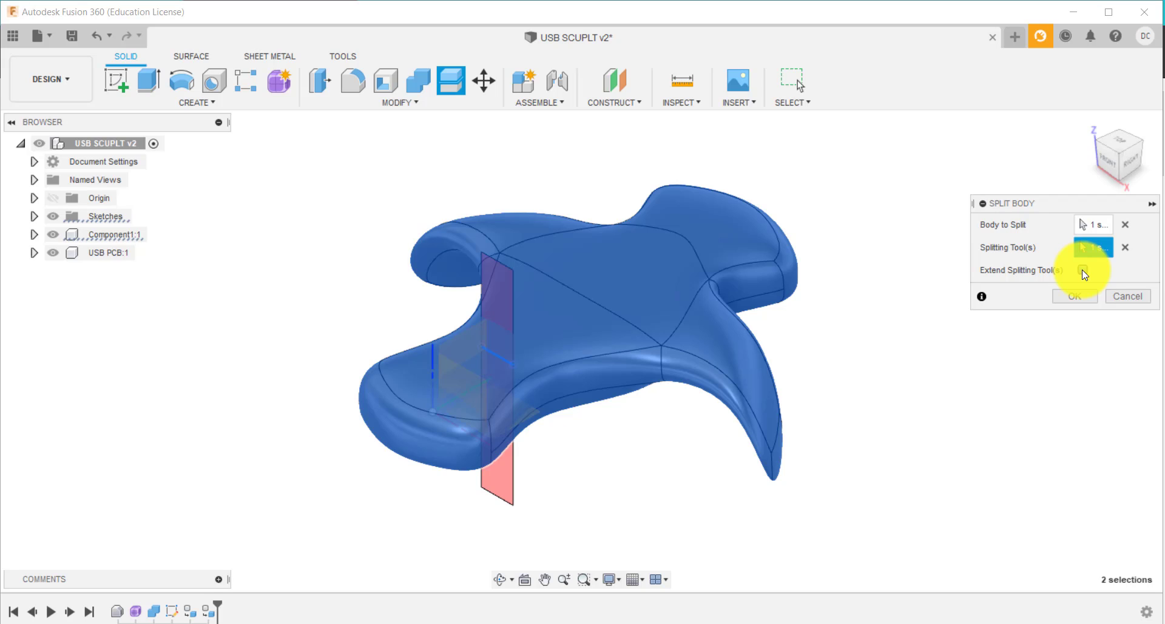
click(1083, 271)
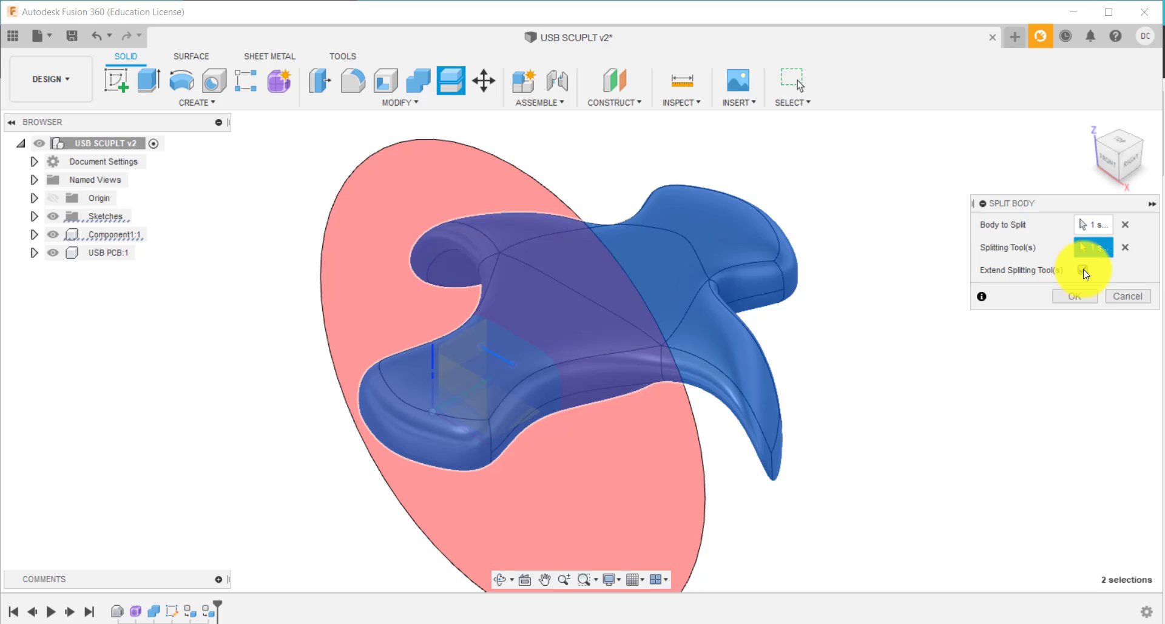
click(1119, 145)
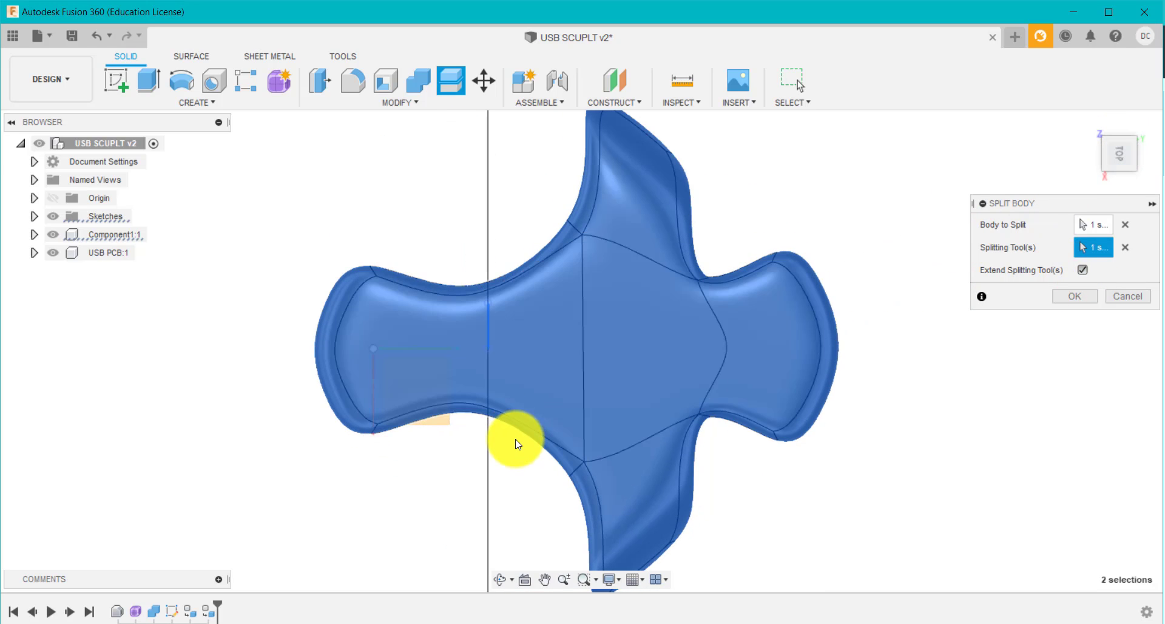
scroll(543, 388, down, 3)
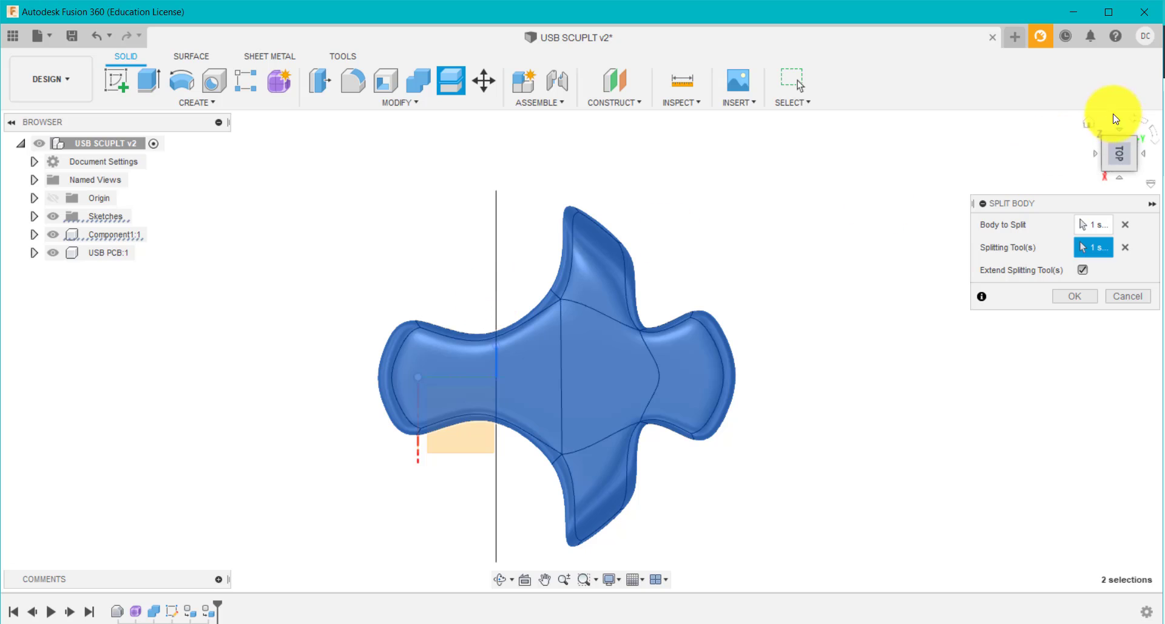
click(1088, 125)
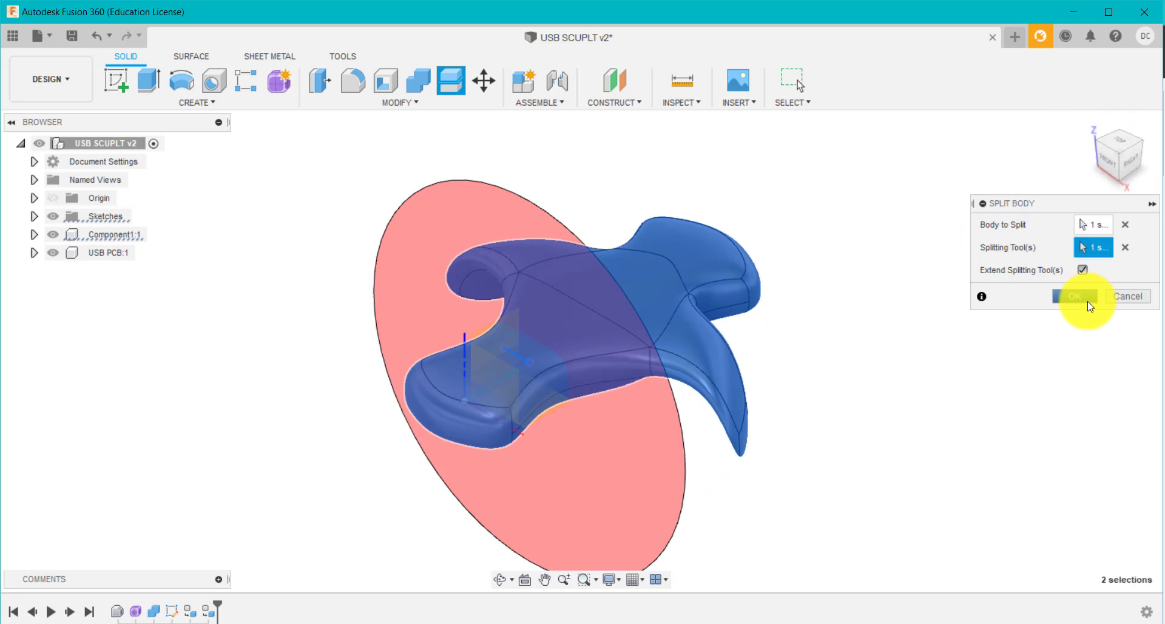
click(1073, 296)
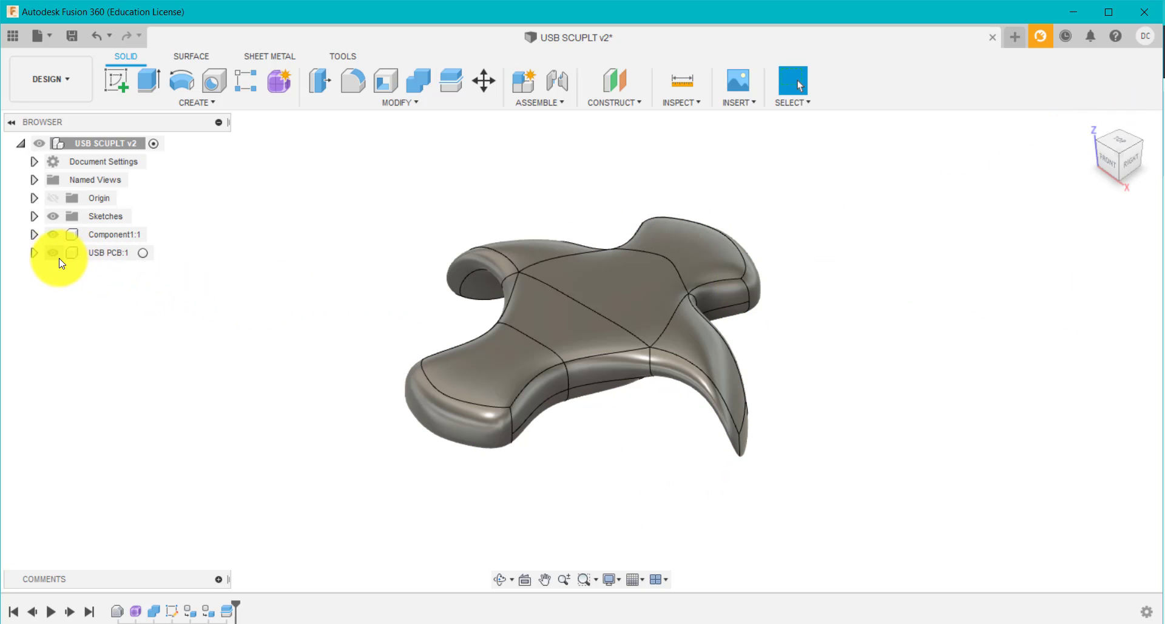
Step: Expand both components, list the casing bodies, toggle Body2 and Body1 to identify the pieces, and leave Body1 hidden
click(34, 253)
click(34, 234)
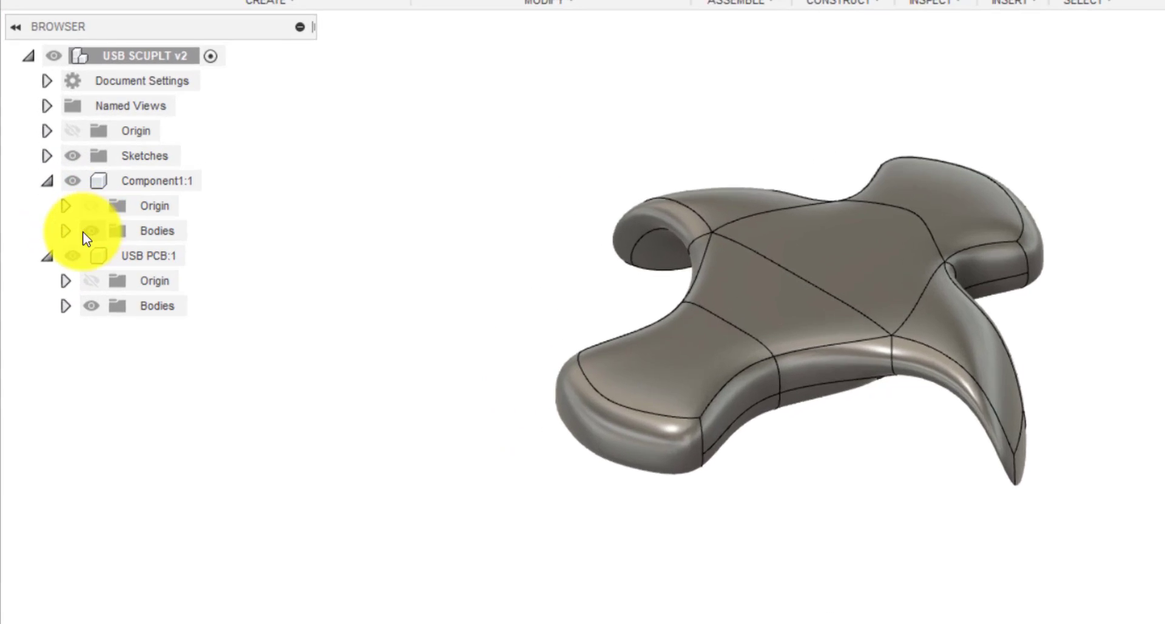
click(47, 270)
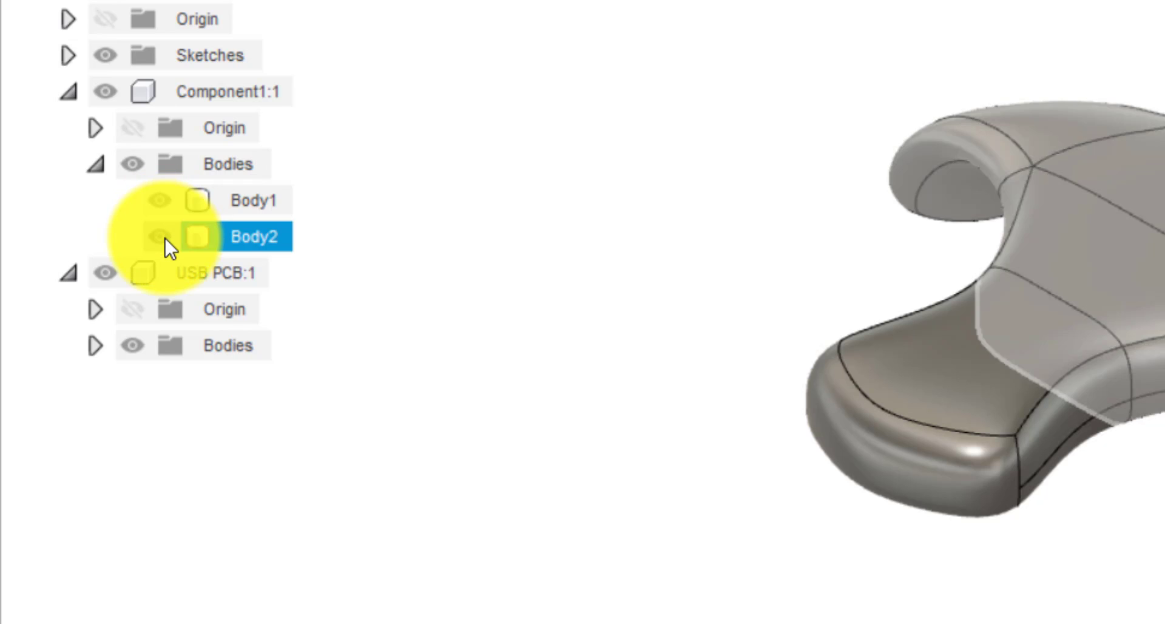
click(161, 237)
click(160, 237)
click(156, 207)
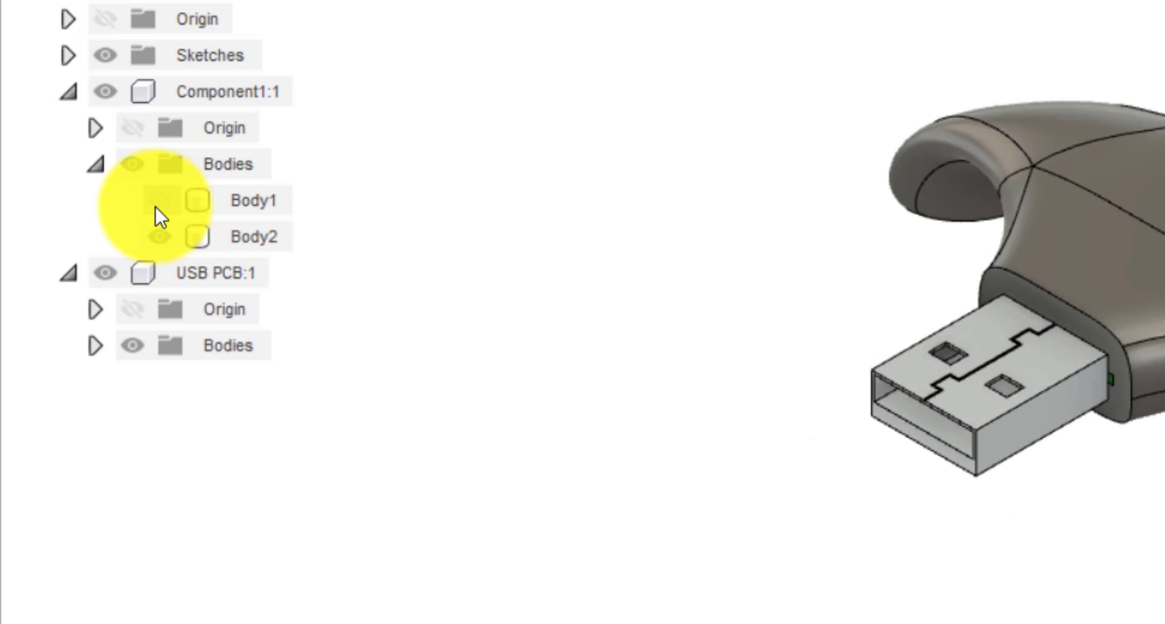
click(155, 202)
click(153, 203)
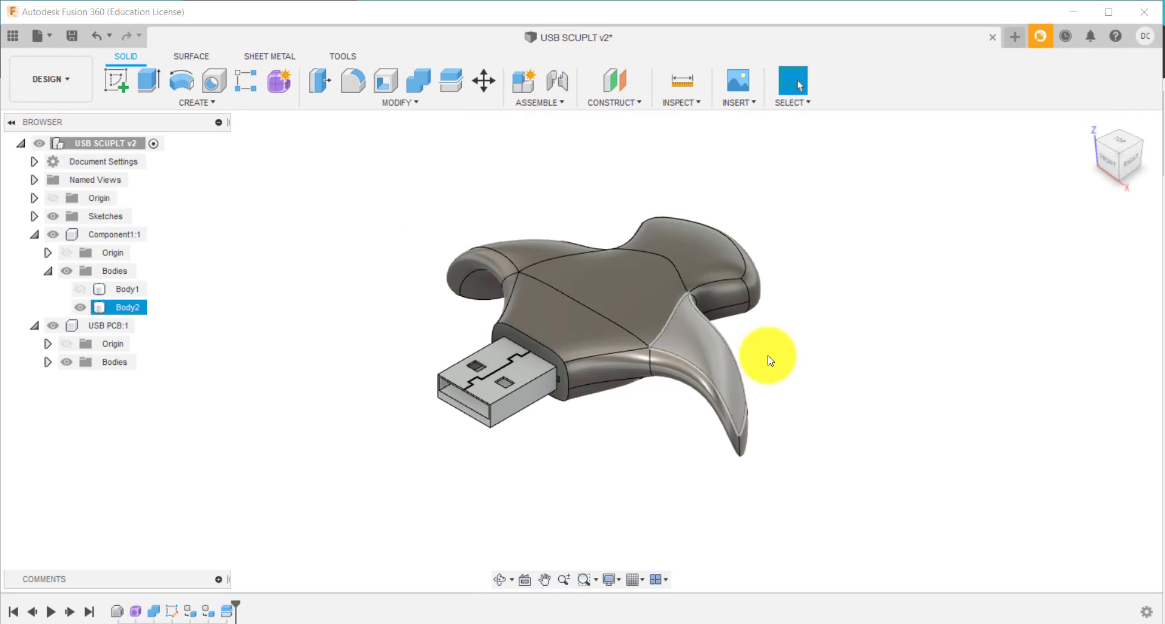
Step: Examine the main casing piece around the USB connector, with the cap piece Body1 shown and hidden again for comparison
shift+middle_drag(770, 360, 814, 325)
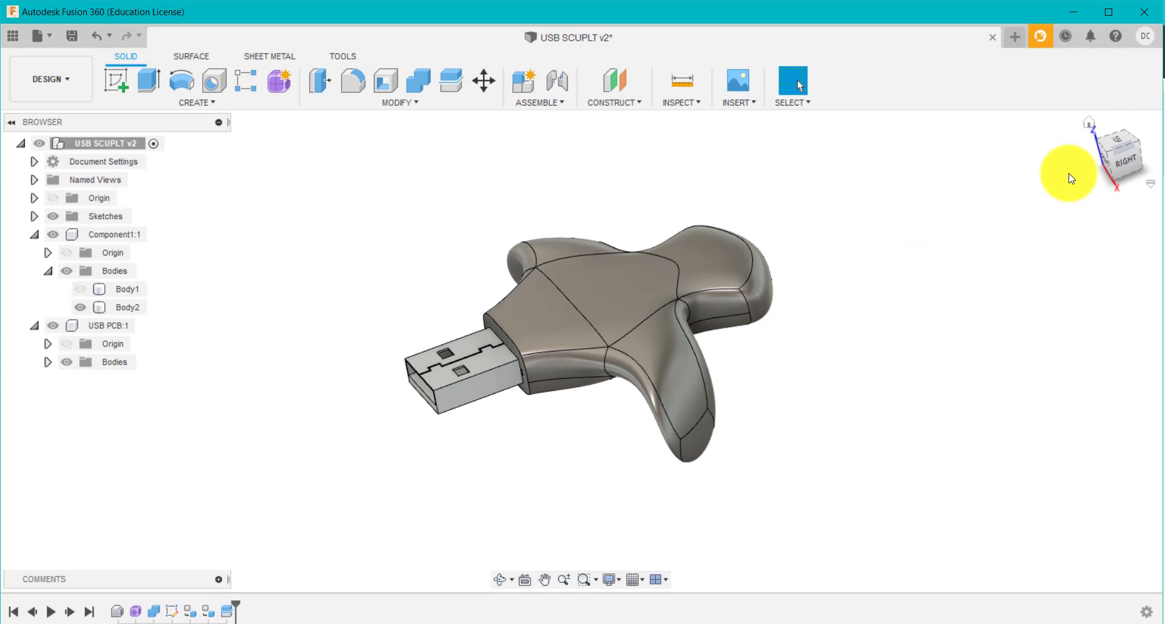
click(1090, 122)
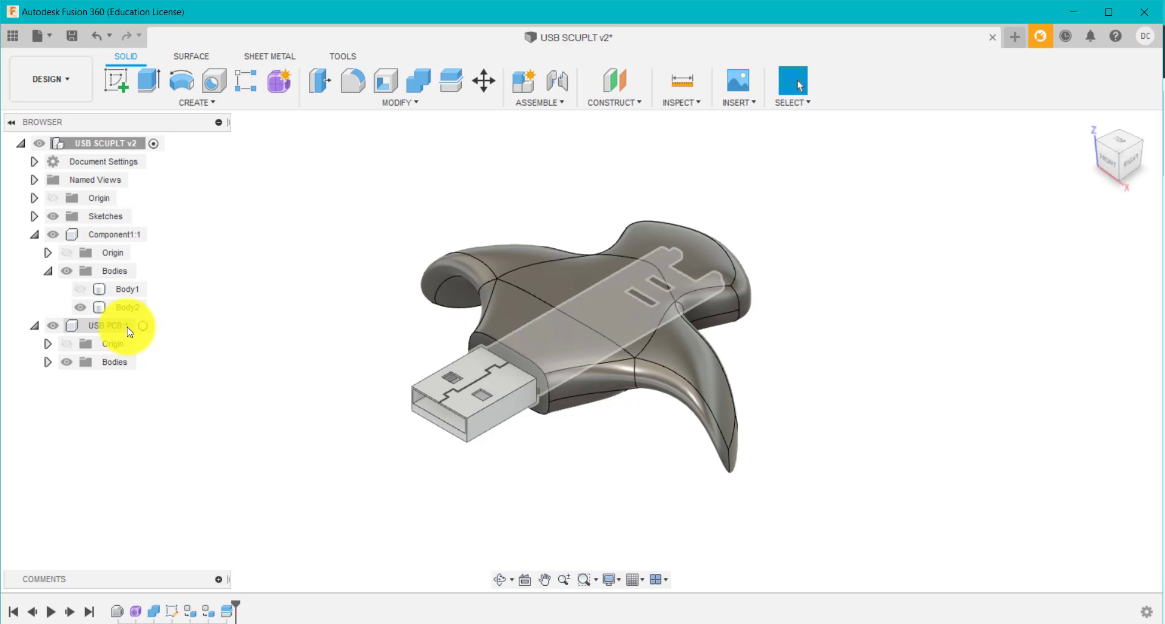
click(83, 293)
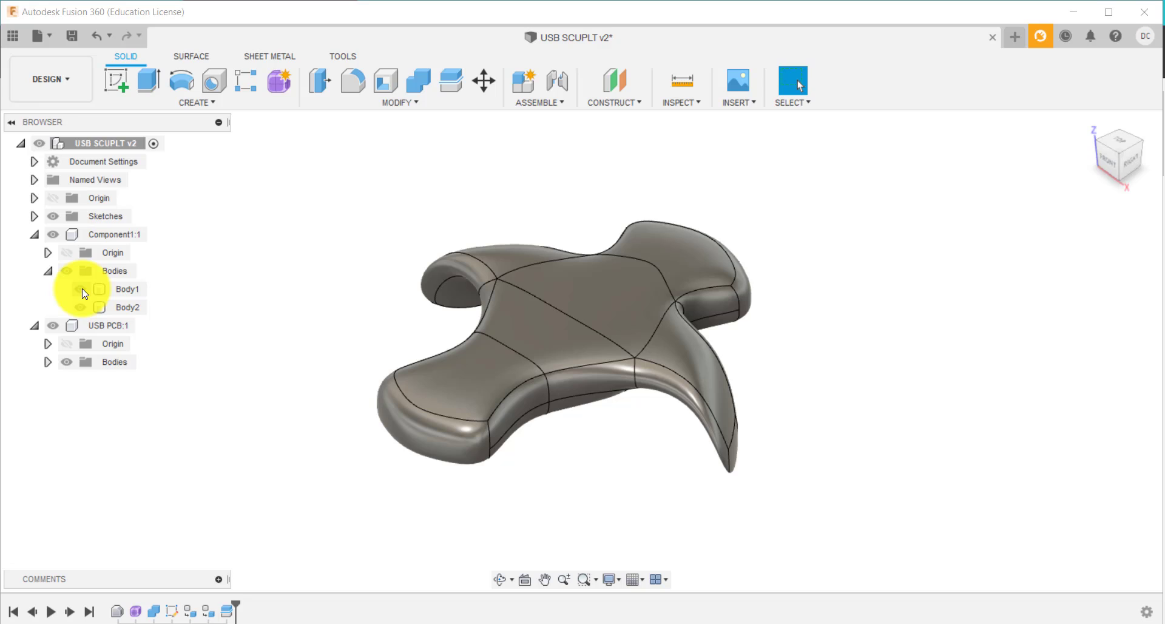
click(81, 290)
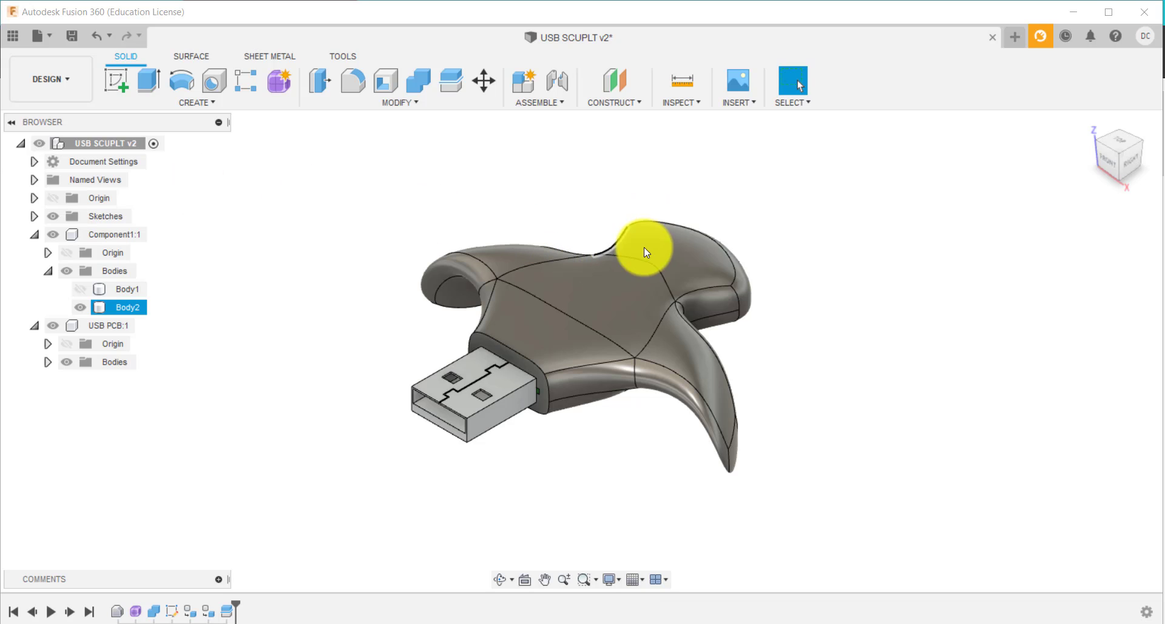
Step: Start a sketch on the front XZ origin plane, facing the USB connector
click(1113, 165)
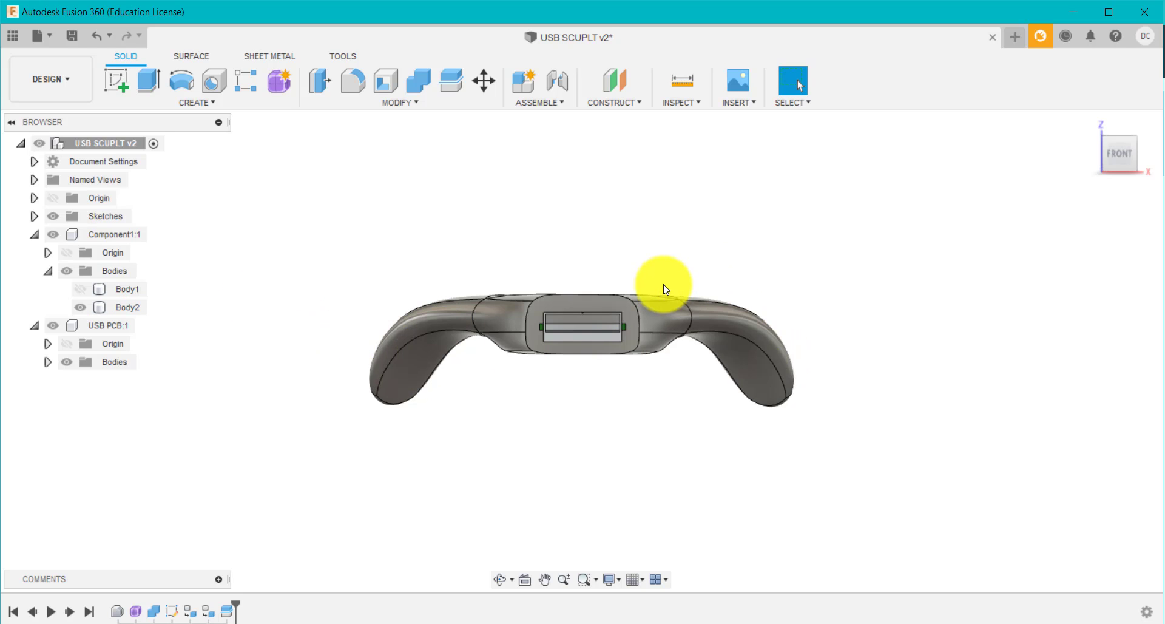
scroll(667, 283, up, 4)
scroll(667, 259, down, 2)
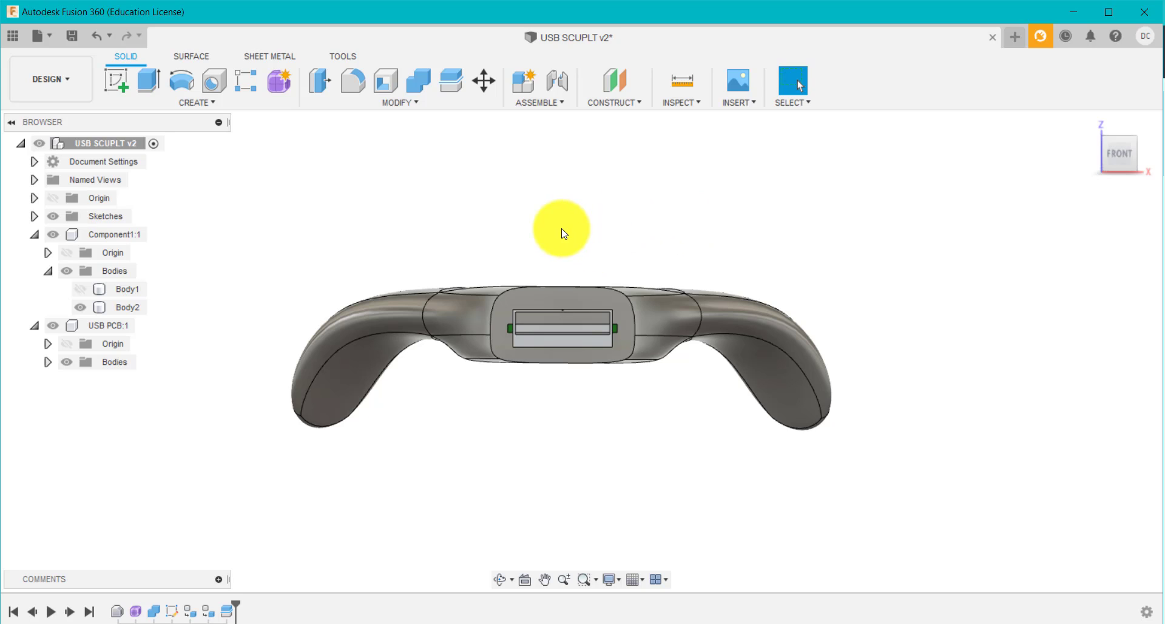
click(118, 84)
click(633, 282)
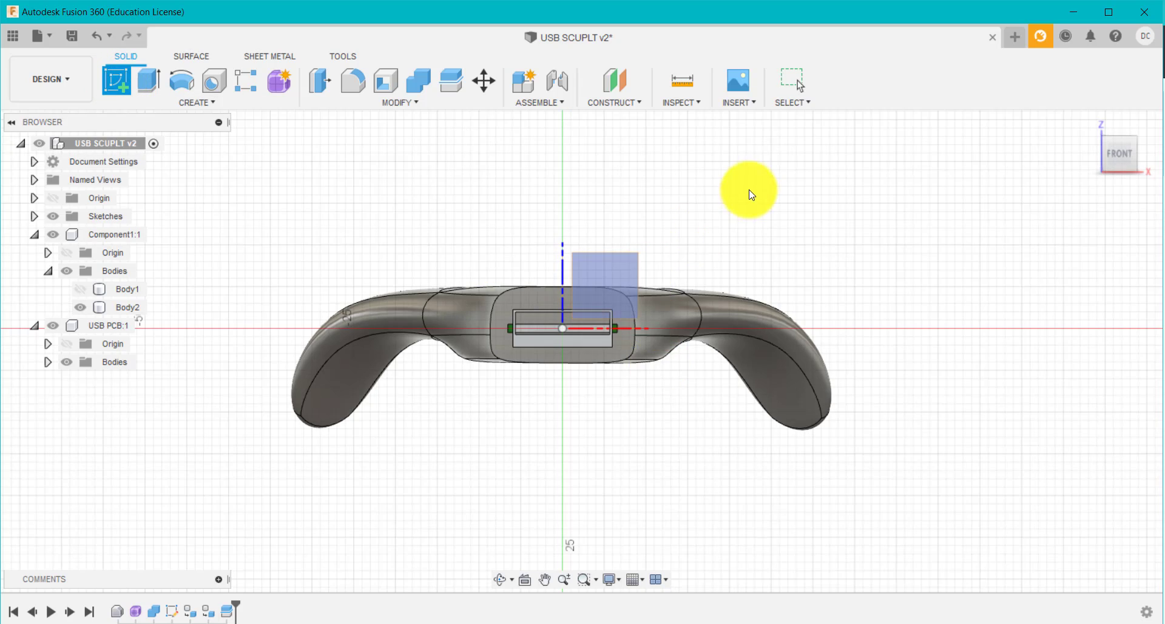
shift+middle_drag(749, 190, 722, 201)
click(515, 349)
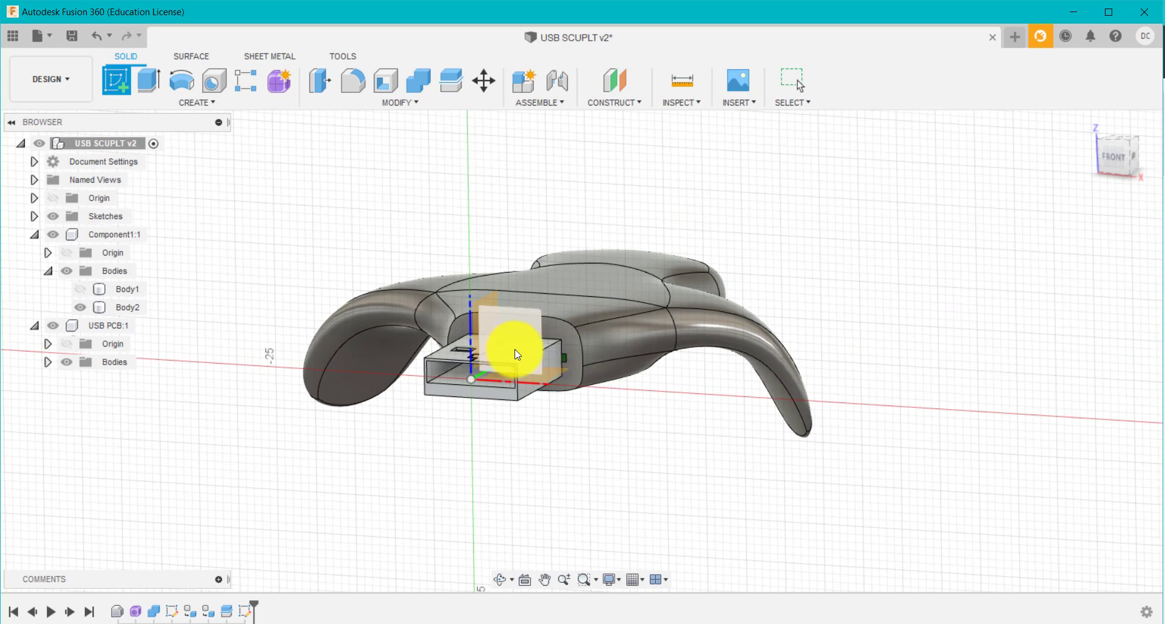
Step: Project the casing edge along the top of the green board into the sketch and finish the sketch
scroll(580, 439, up, 5)
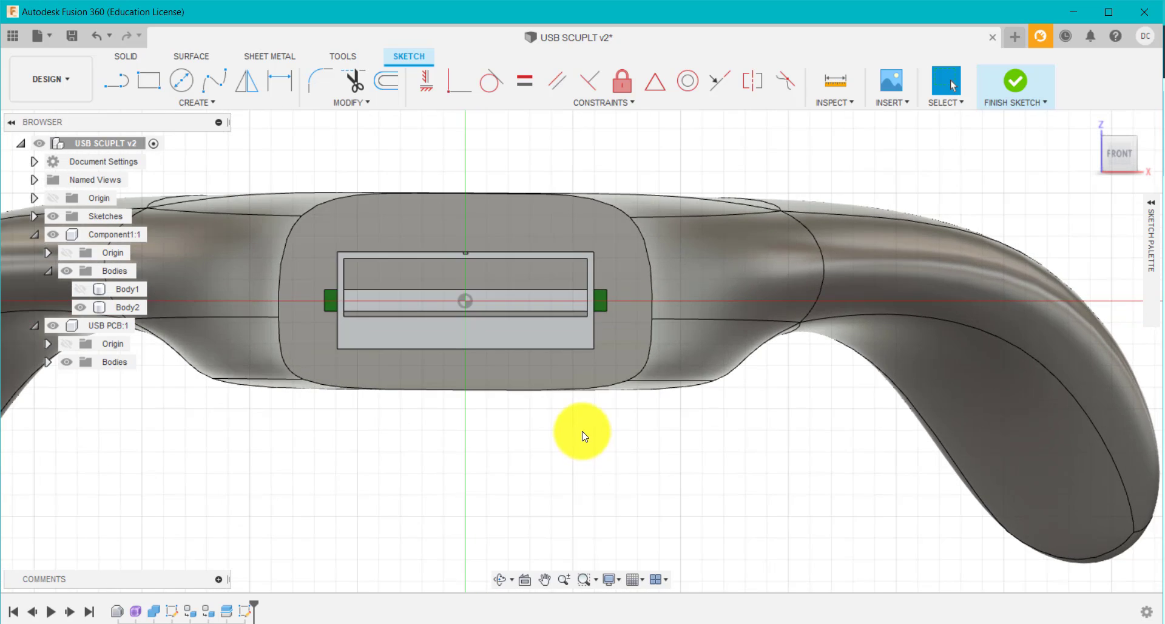
scroll(604, 273, up, 3)
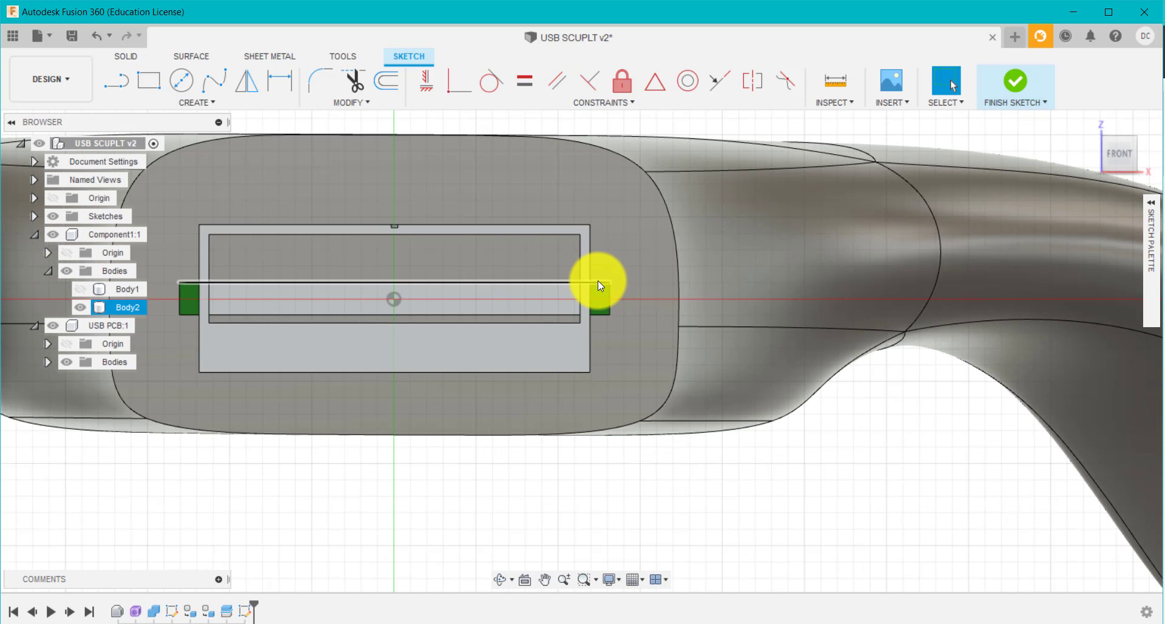
click(598, 280)
key(p)
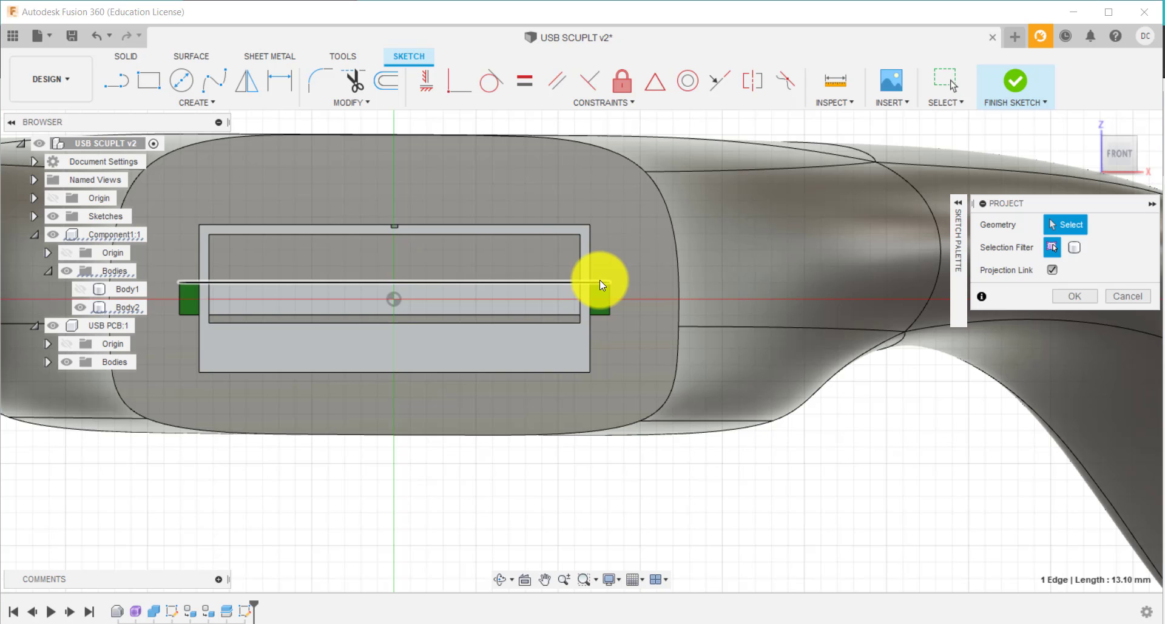
click(600, 282)
click(1081, 295)
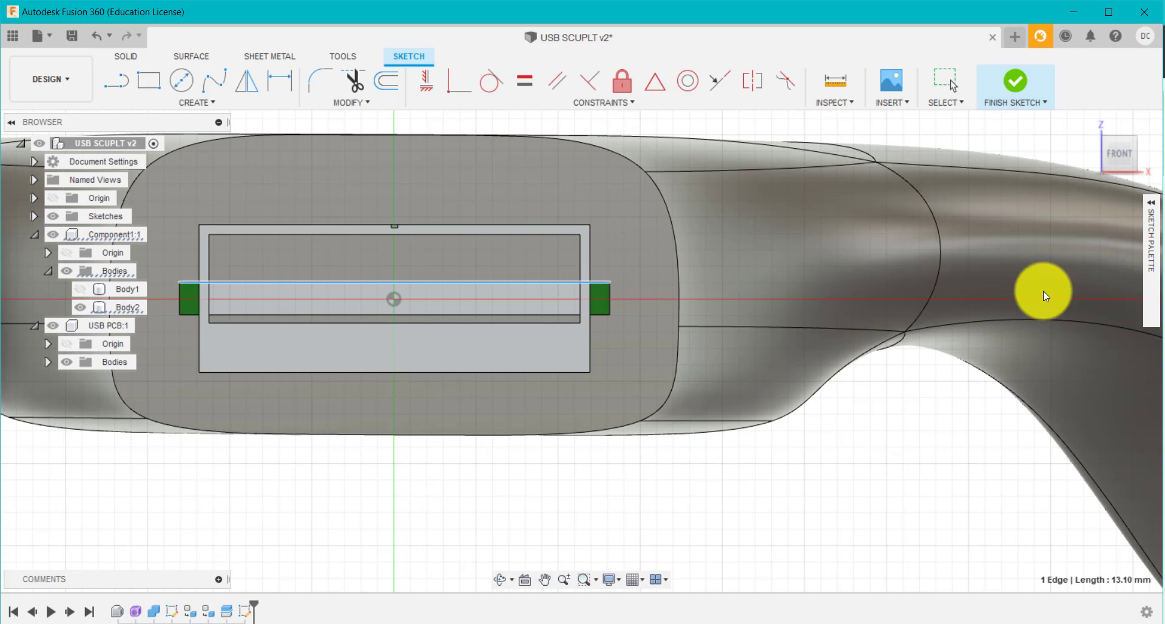
scroll(665, 358, down, 5)
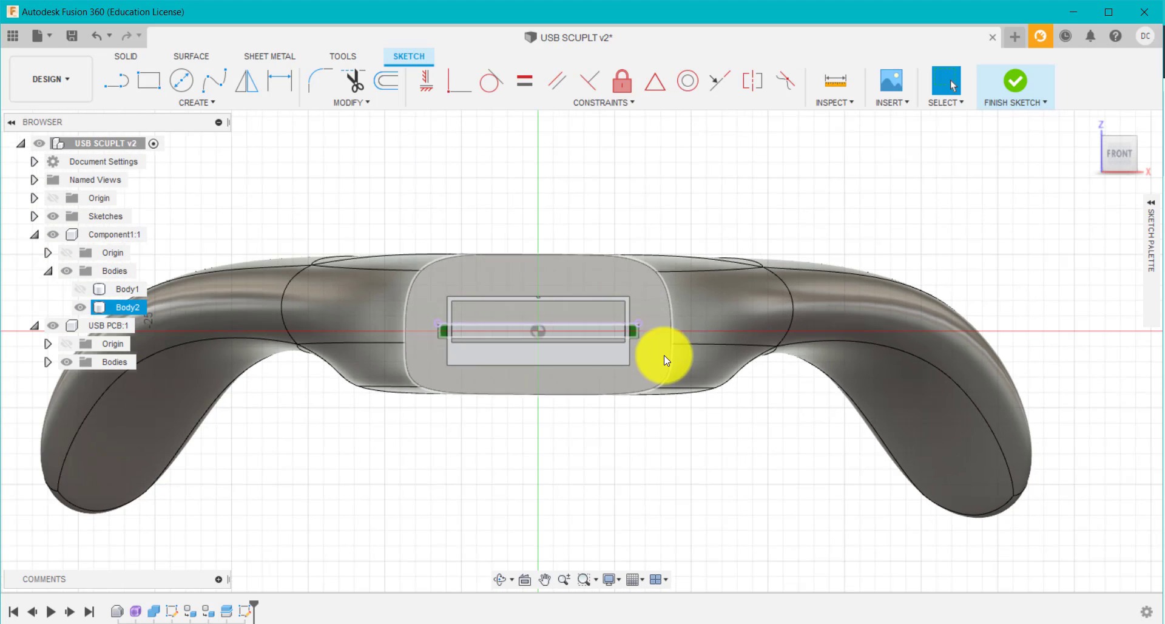
click(1014, 82)
Step: Activate the casing component Component1:1 for editing
scroll(377, 217, down, 2)
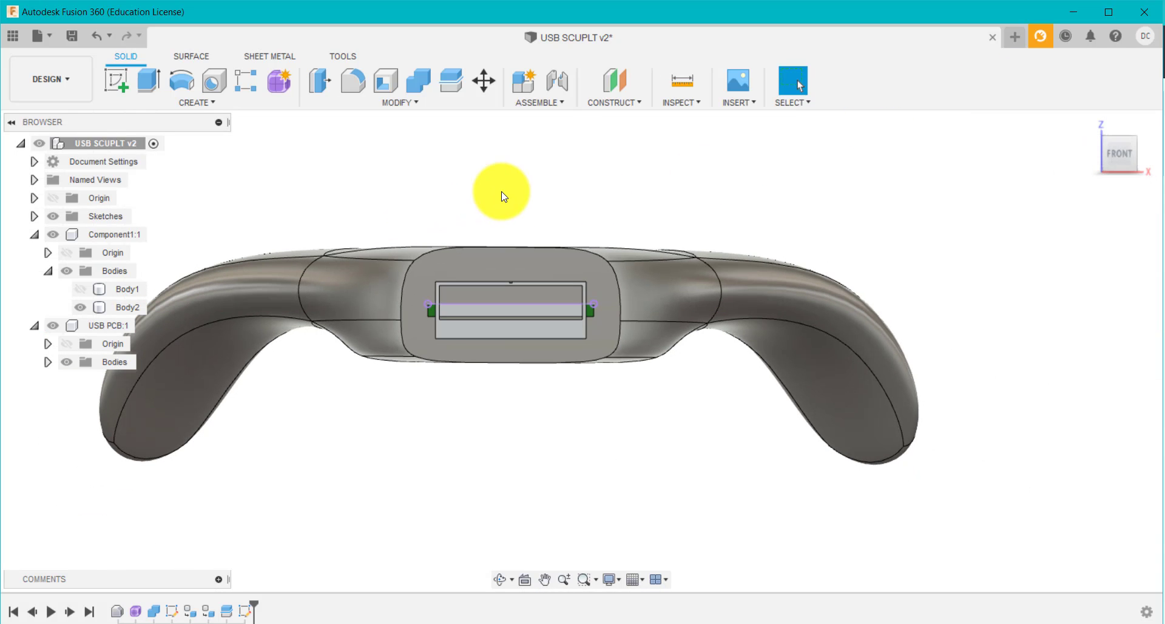
shift+middle_drag(495, 187, 456, 199)
key(Escape)
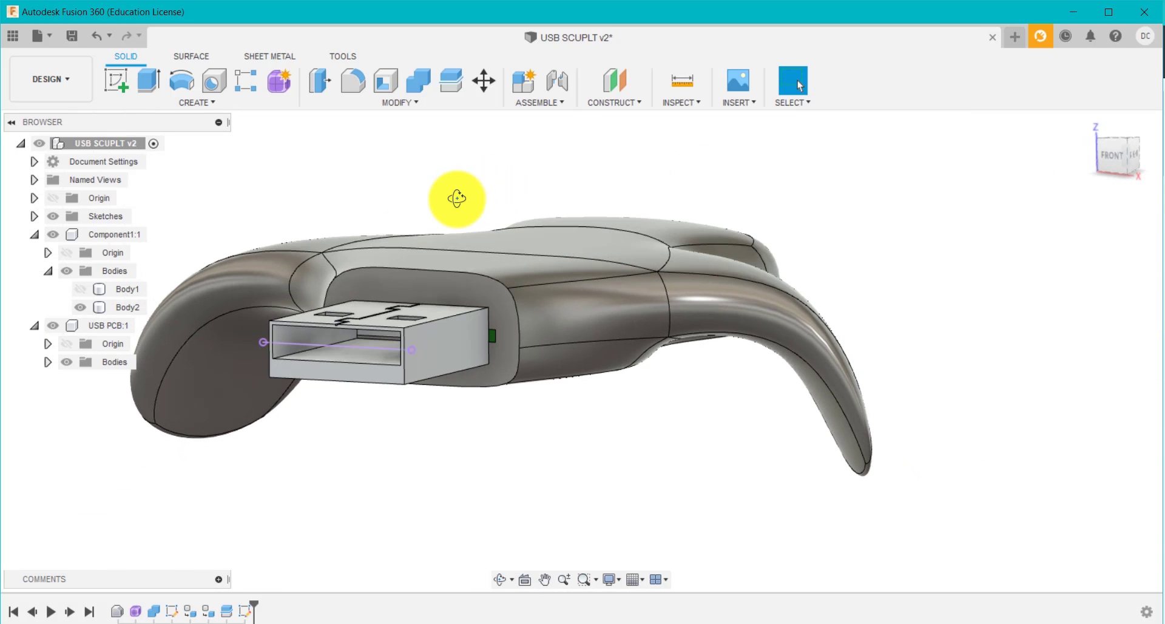
click(224, 311)
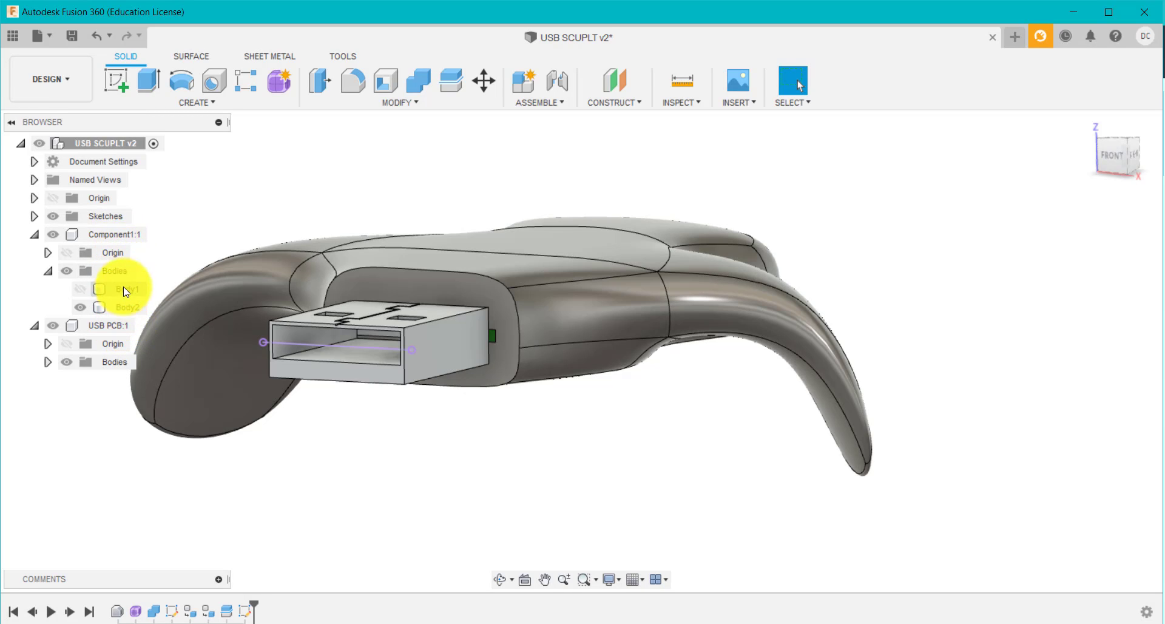
click(154, 236)
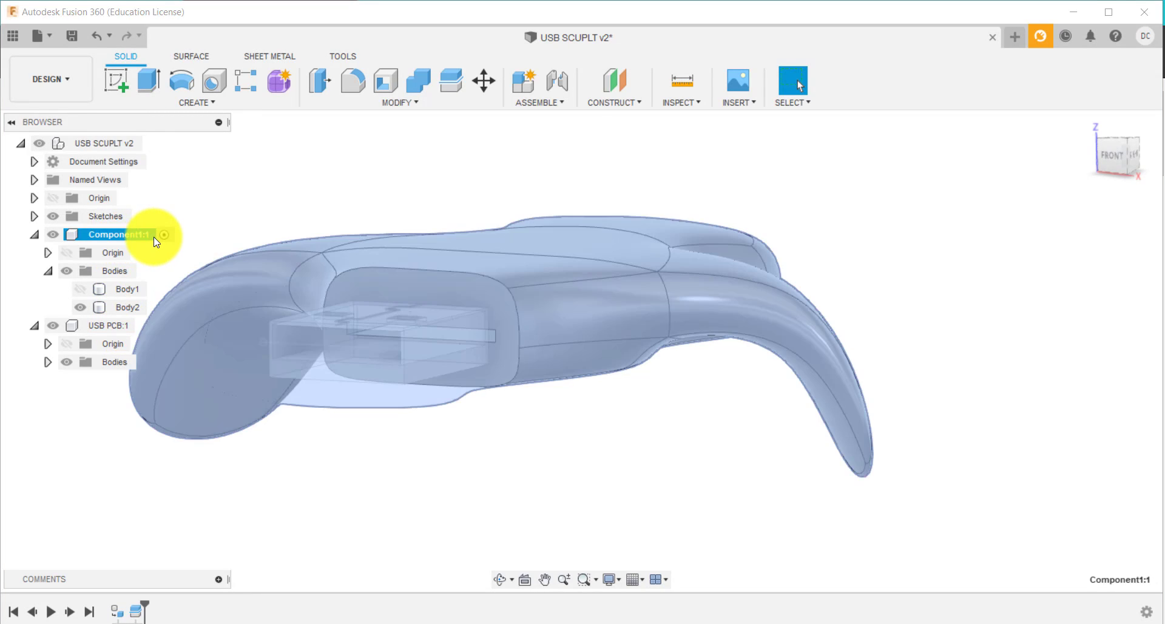
click(390, 184)
scroll(390, 183, down, 2)
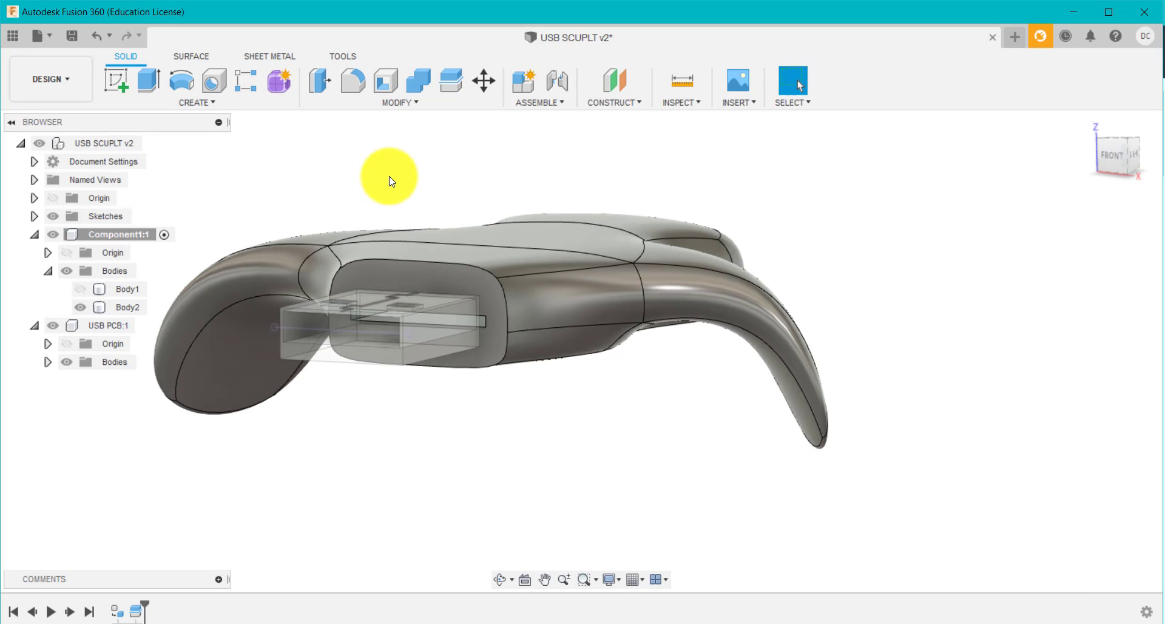
middle_drag(397, 190, 393, 195)
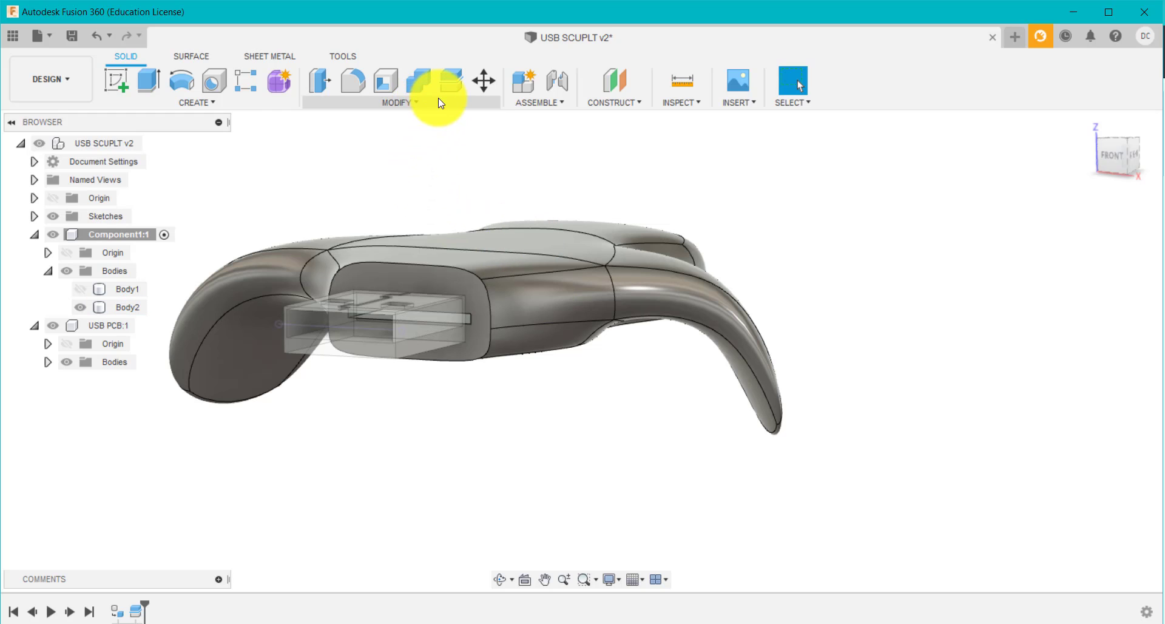
Step: Split the main casing Body2 with the projected sketch line as splitting tool, keeping Extend Splitting Tool(s) enabled
click(452, 88)
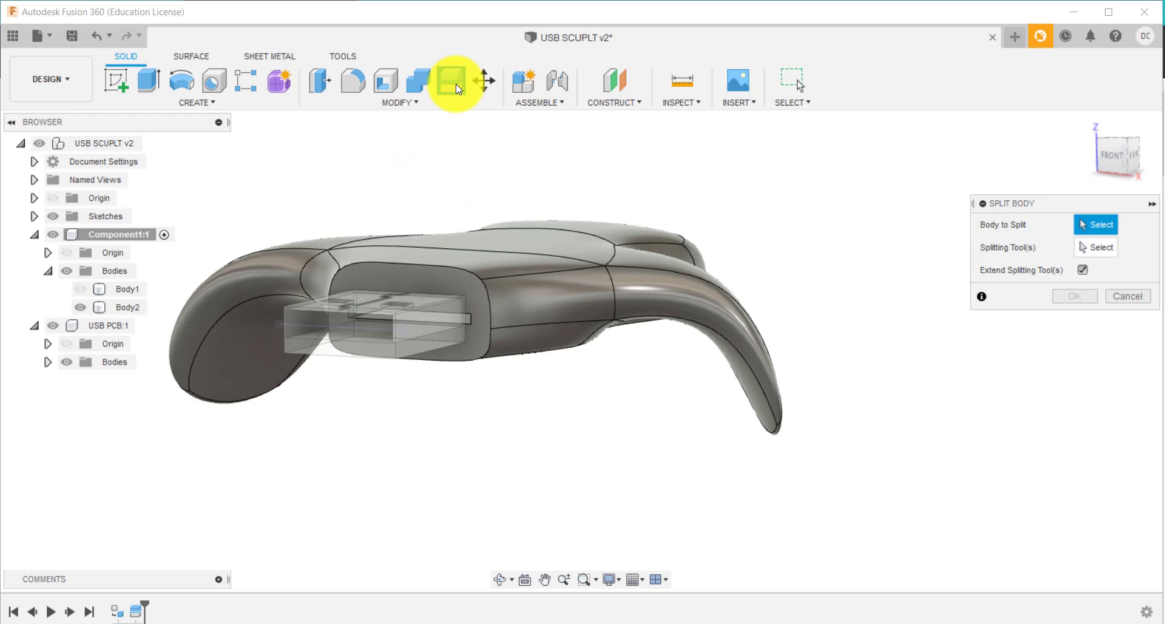
click(637, 268)
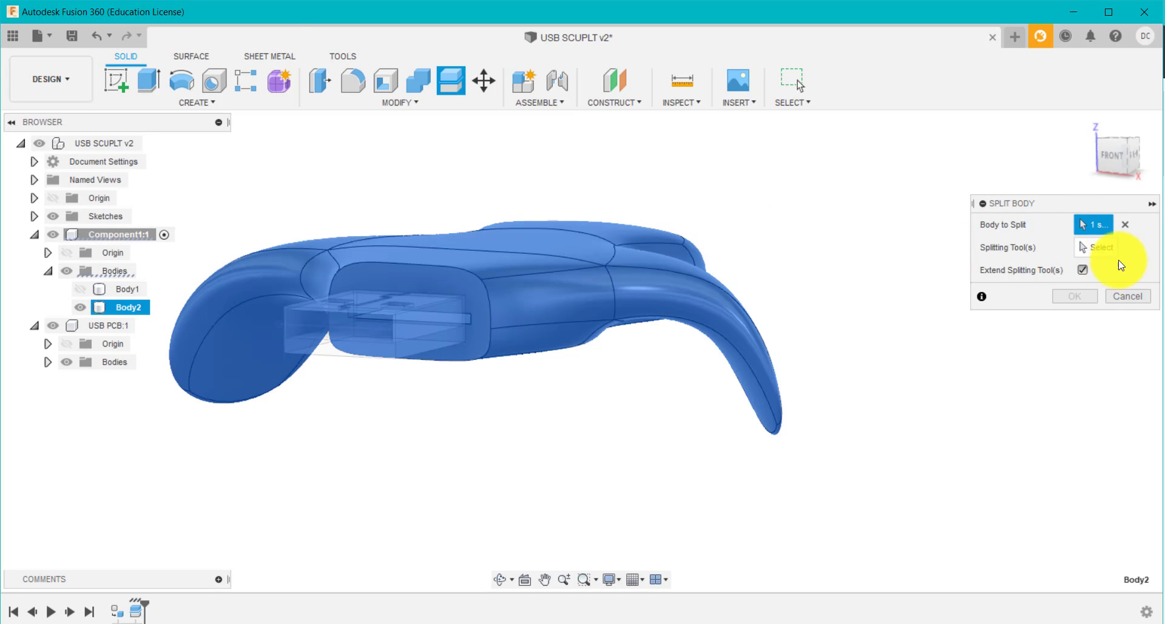
click(1097, 248)
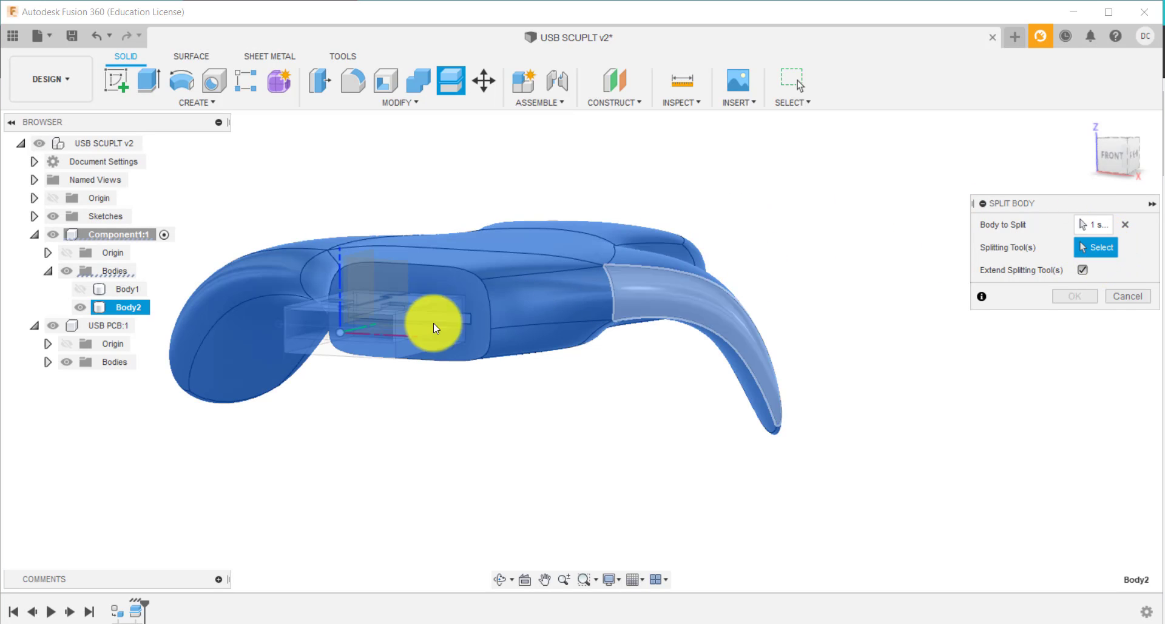
click(305, 329)
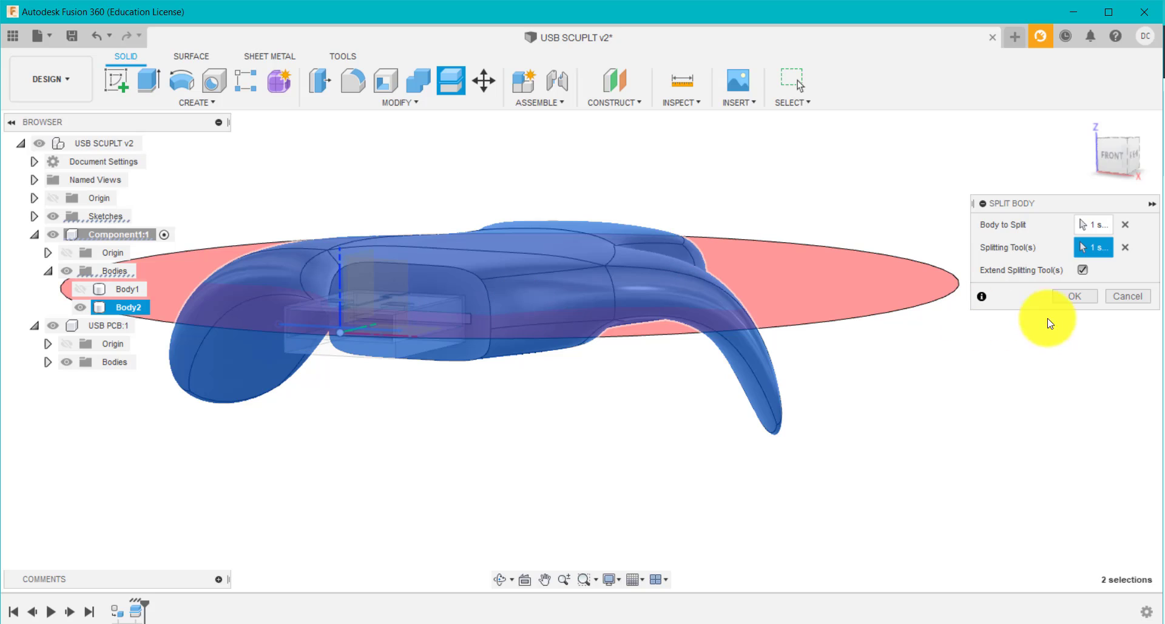
click(1083, 270)
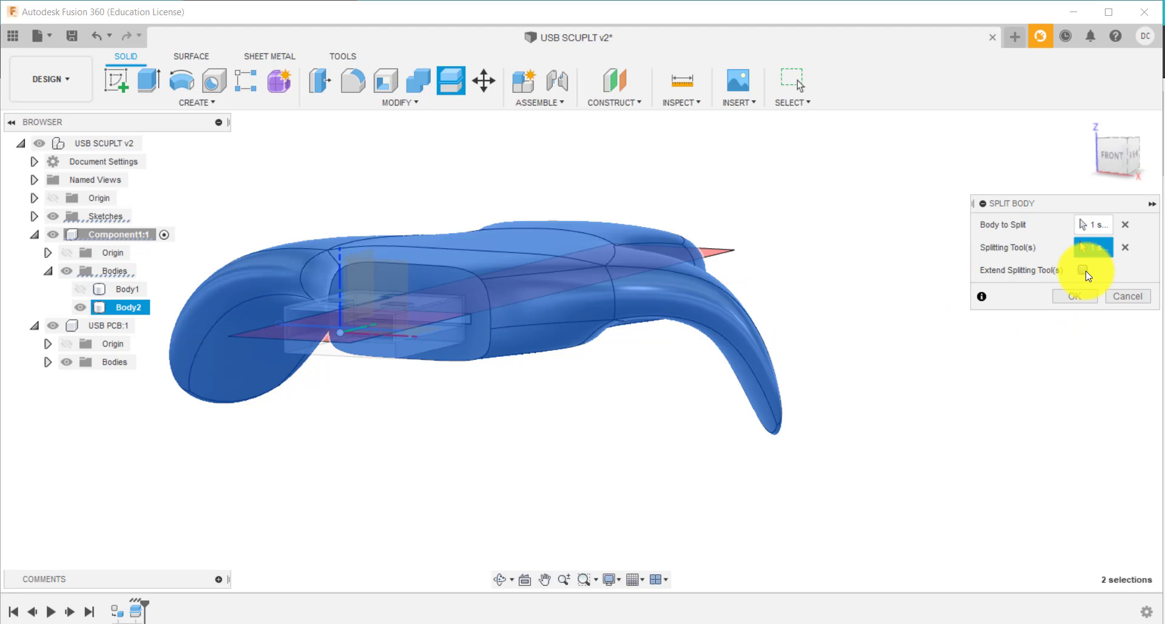
click(1083, 270)
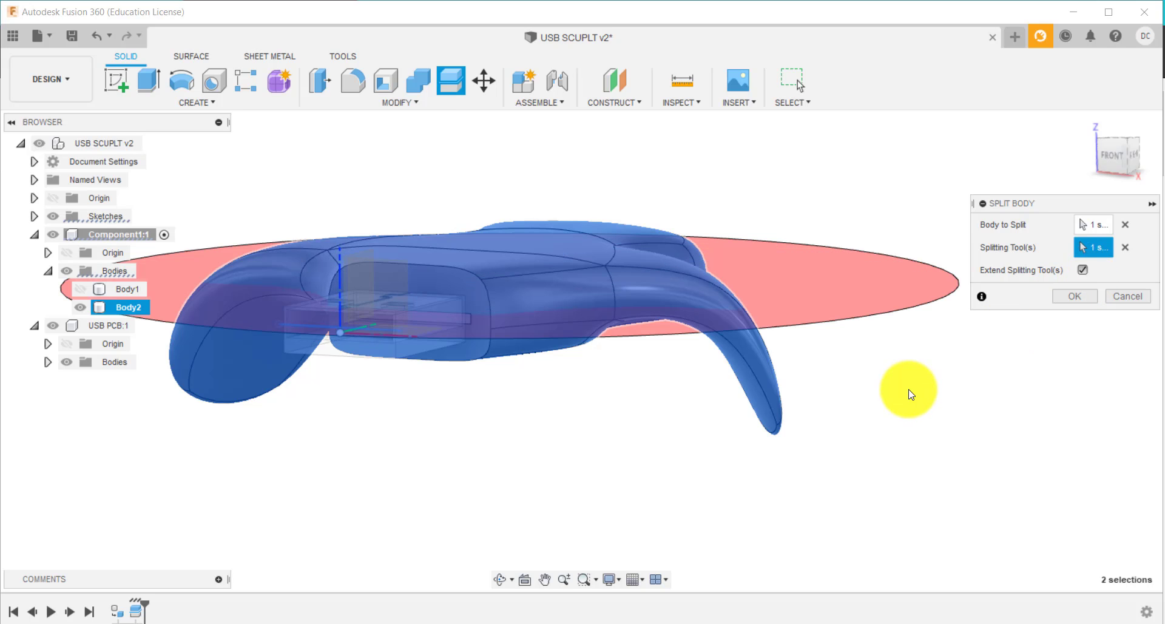
click(1114, 173)
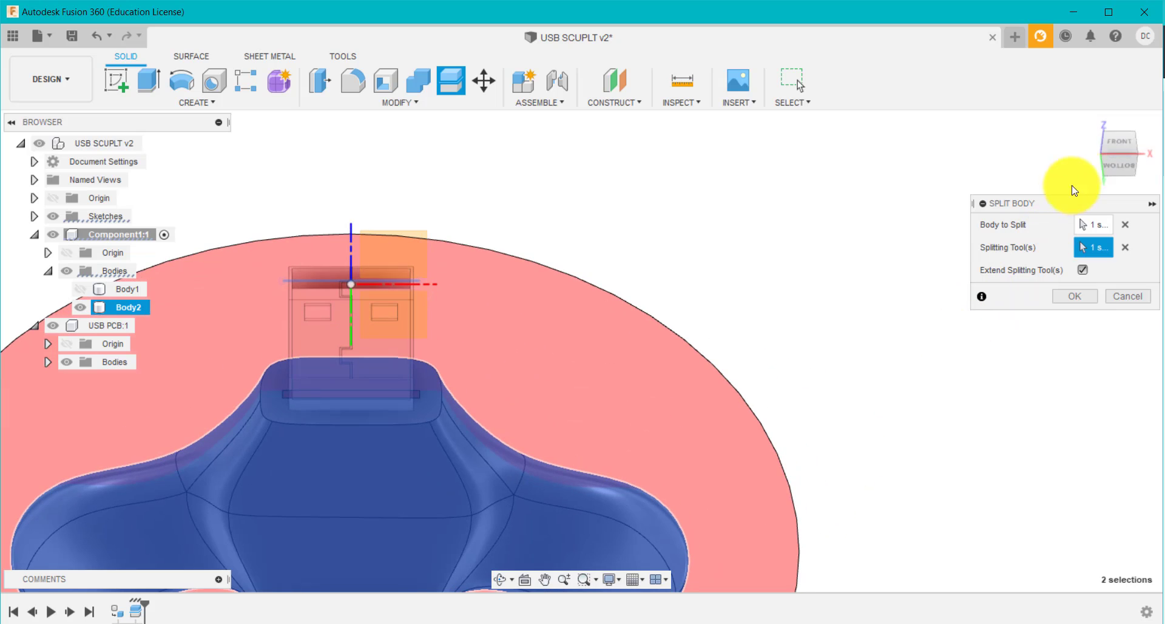
click(1122, 147)
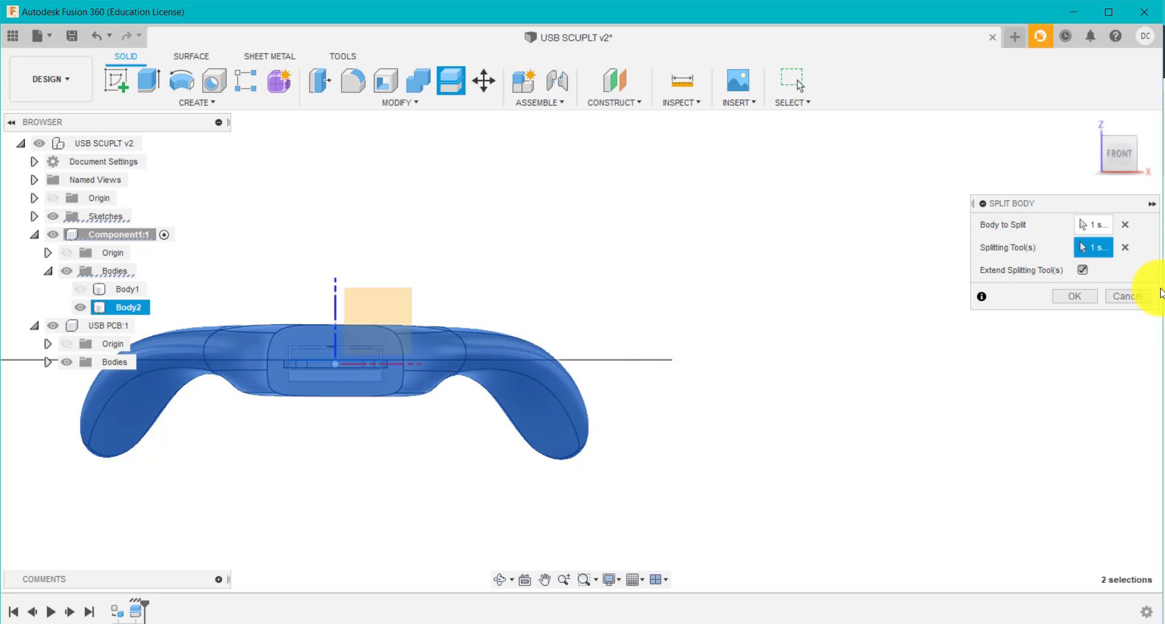
click(1074, 296)
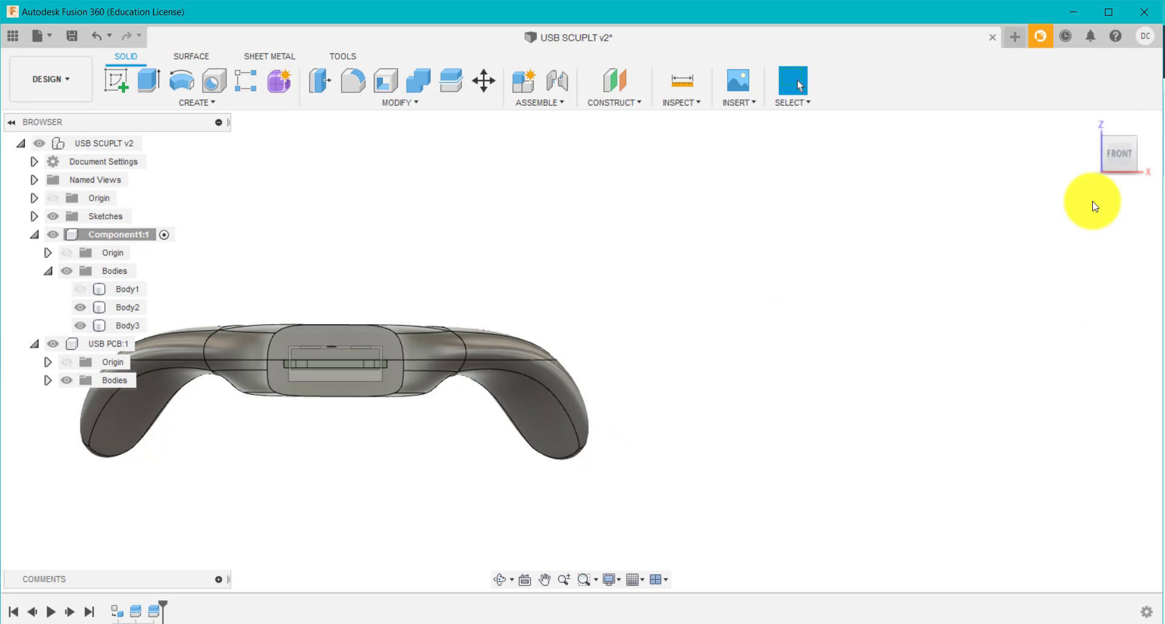
Step: Examine the split casing pieces and the PCB pocket by showing and hiding Body1, Body2 and Body3
click(1097, 125)
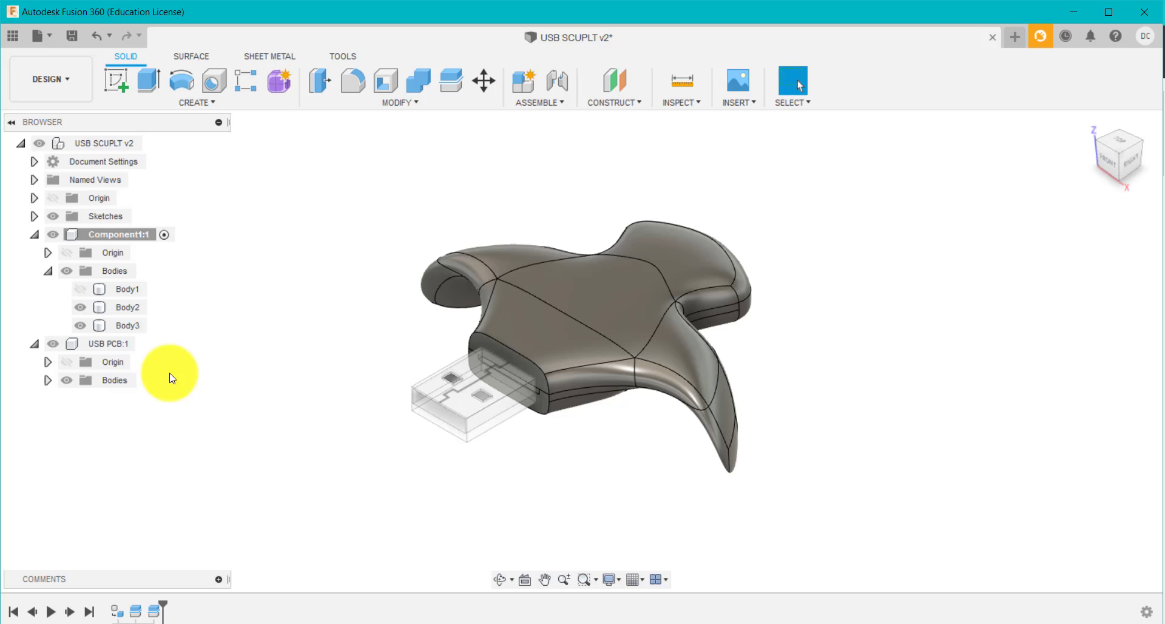
click(81, 325)
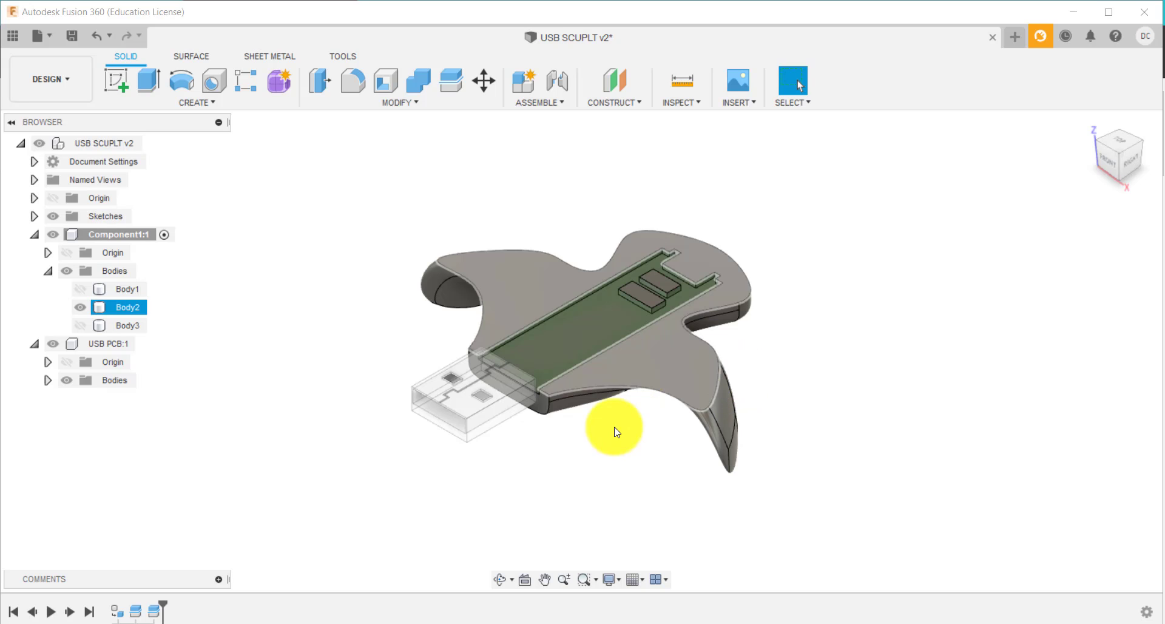
scroll(633, 417, up, 3)
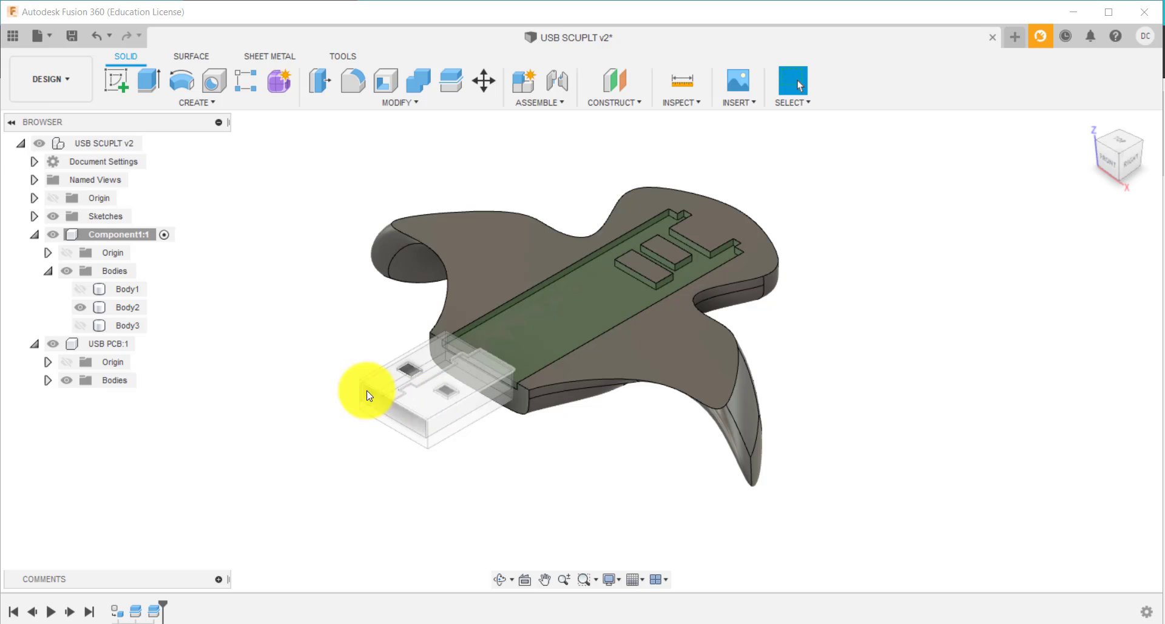
click(87, 291)
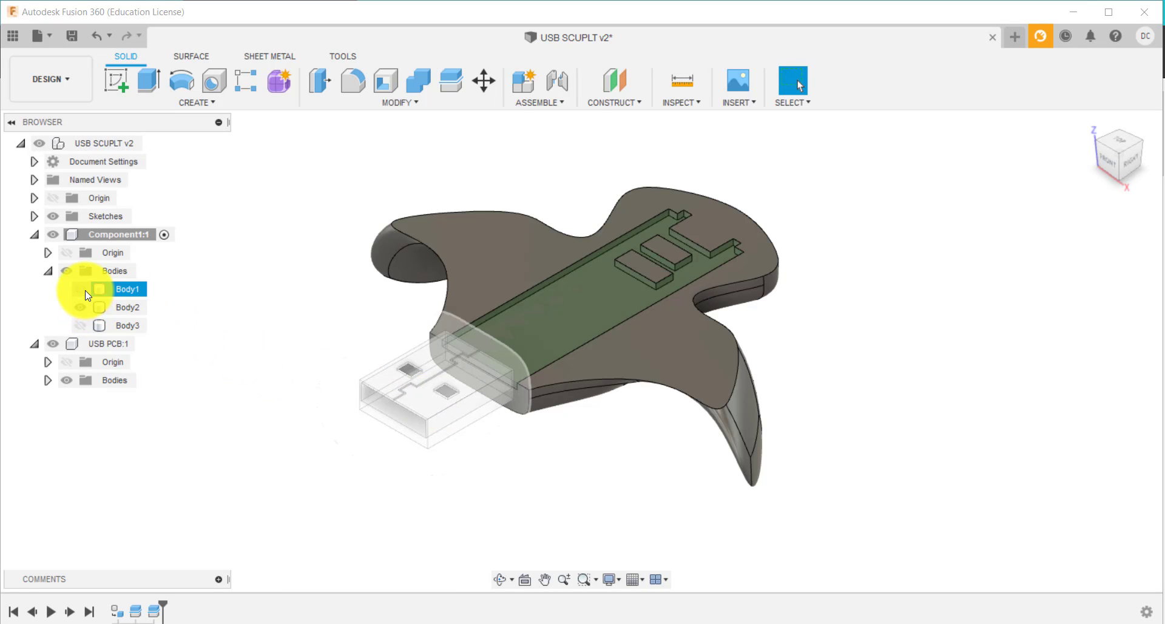
click(81, 325)
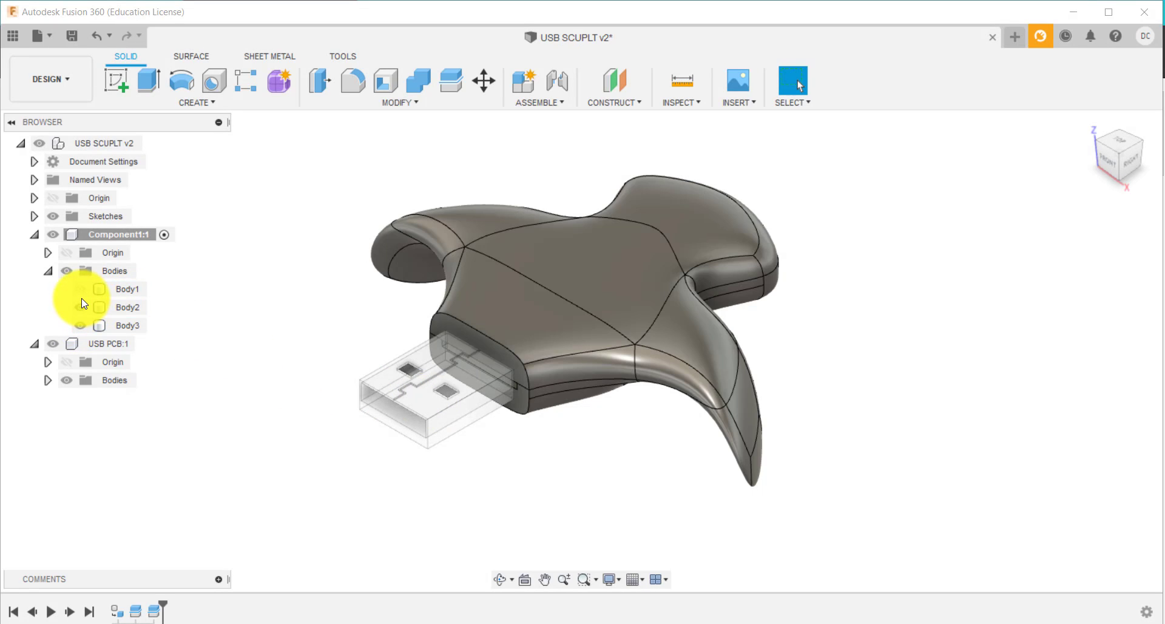
click(80, 307)
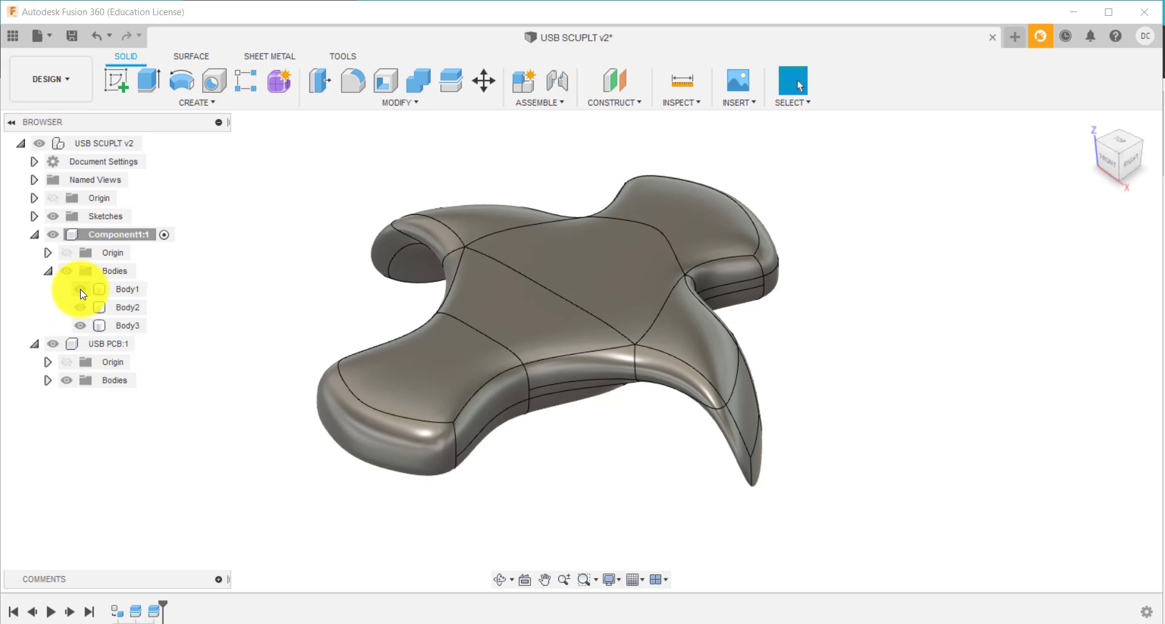
click(80, 289)
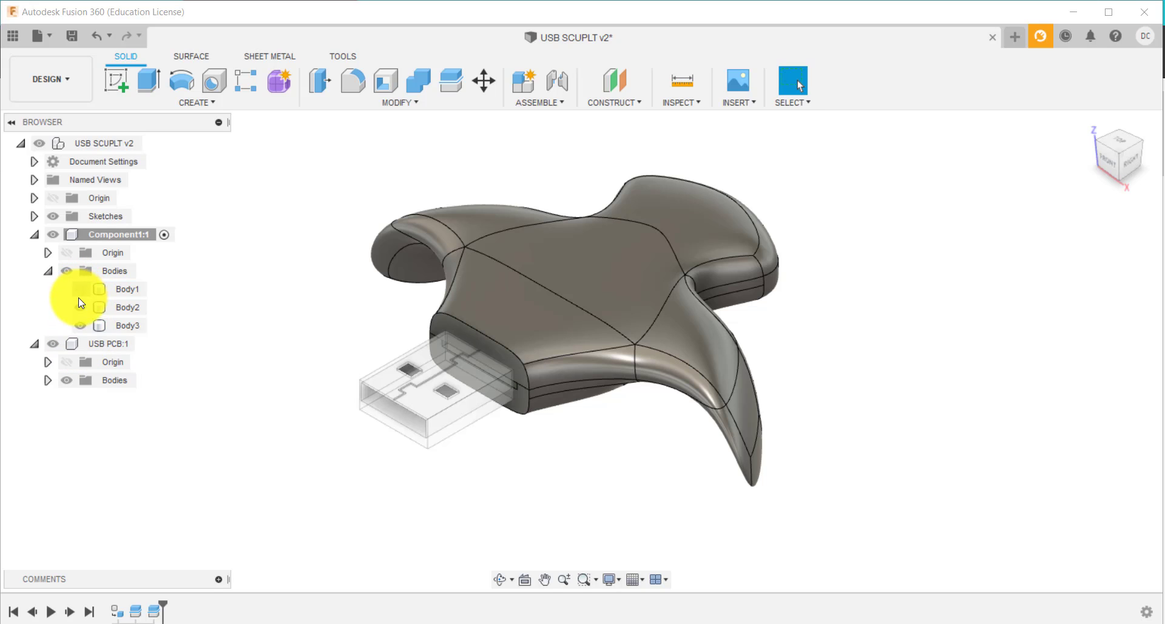
click(80, 309)
click(80, 307)
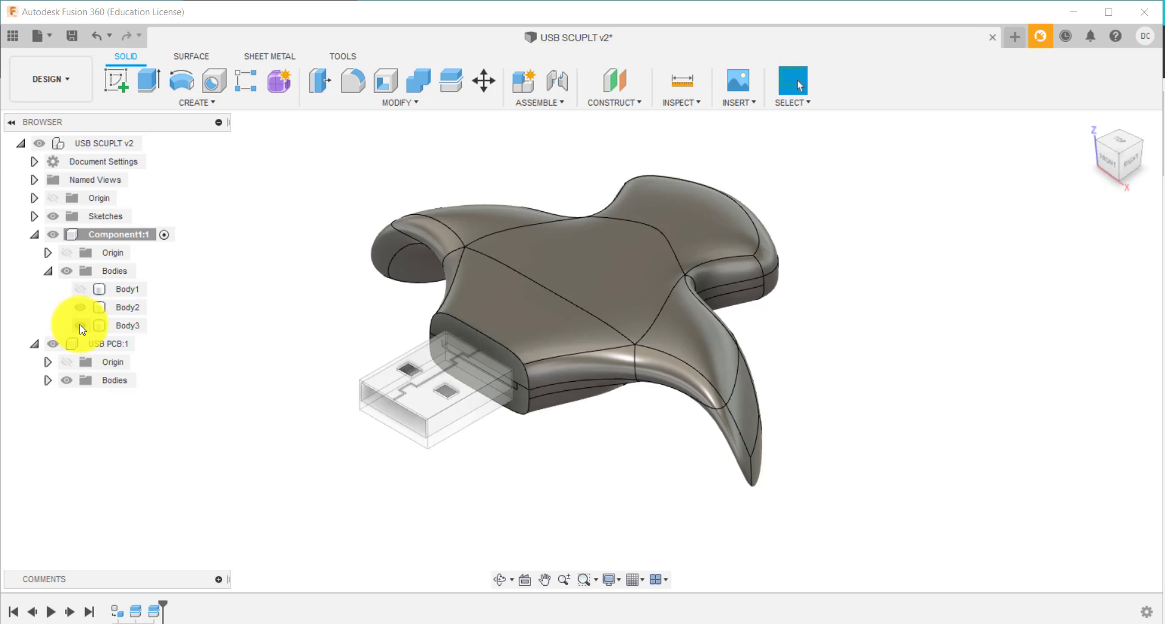
Step: Hide the upper half Body3 and start a sketch on the flat split face of Body2
click(80, 325)
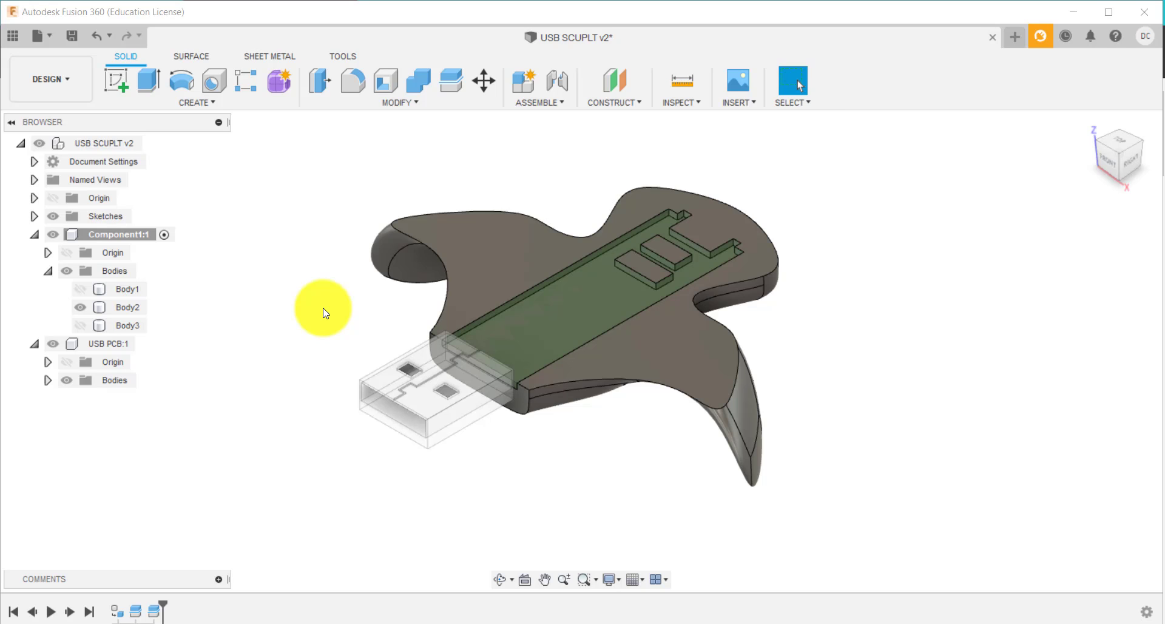
click(483, 257)
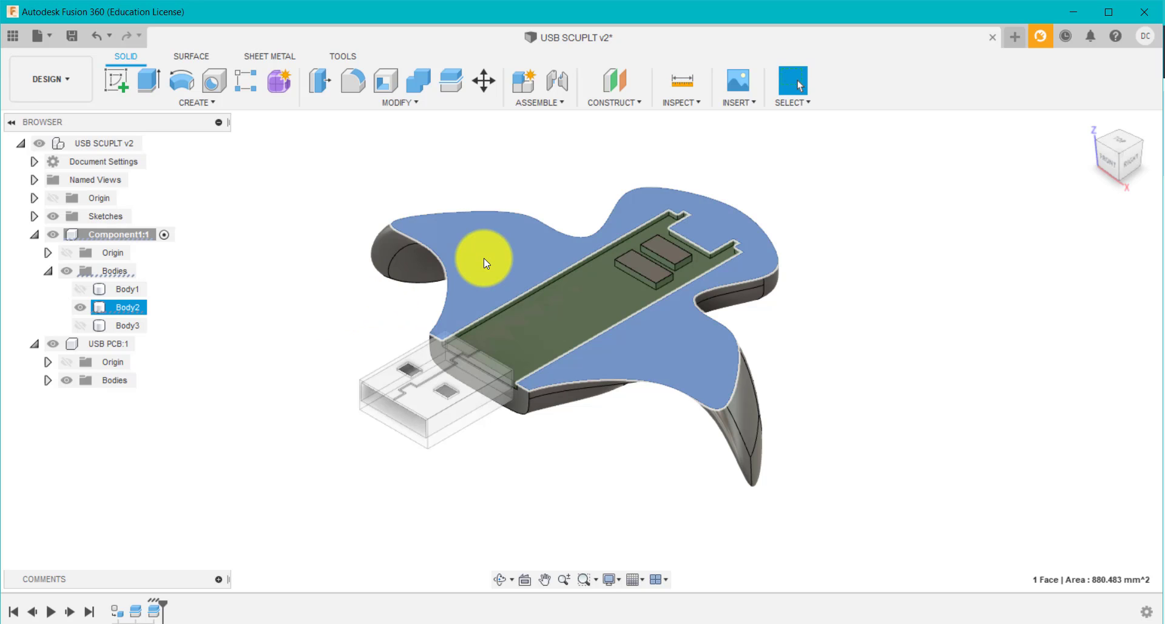
click(123, 79)
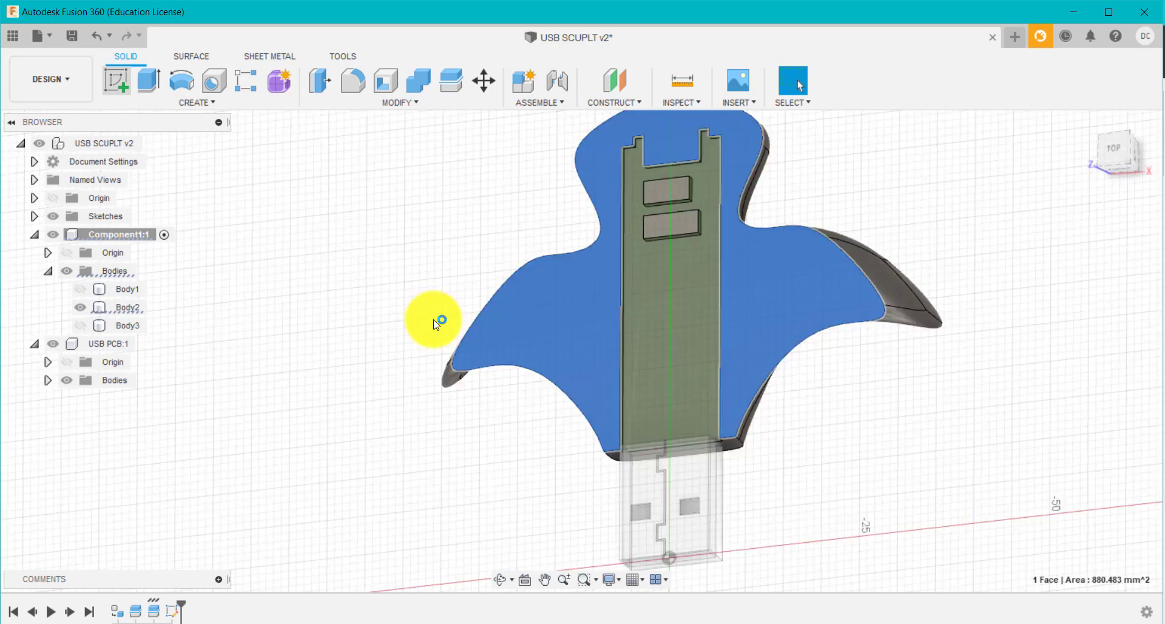
Step: Sketch a 2.5 mm diameter circle beside the PCB pocket's right edge, near the connector end
scroll(1031, 281, down, 2)
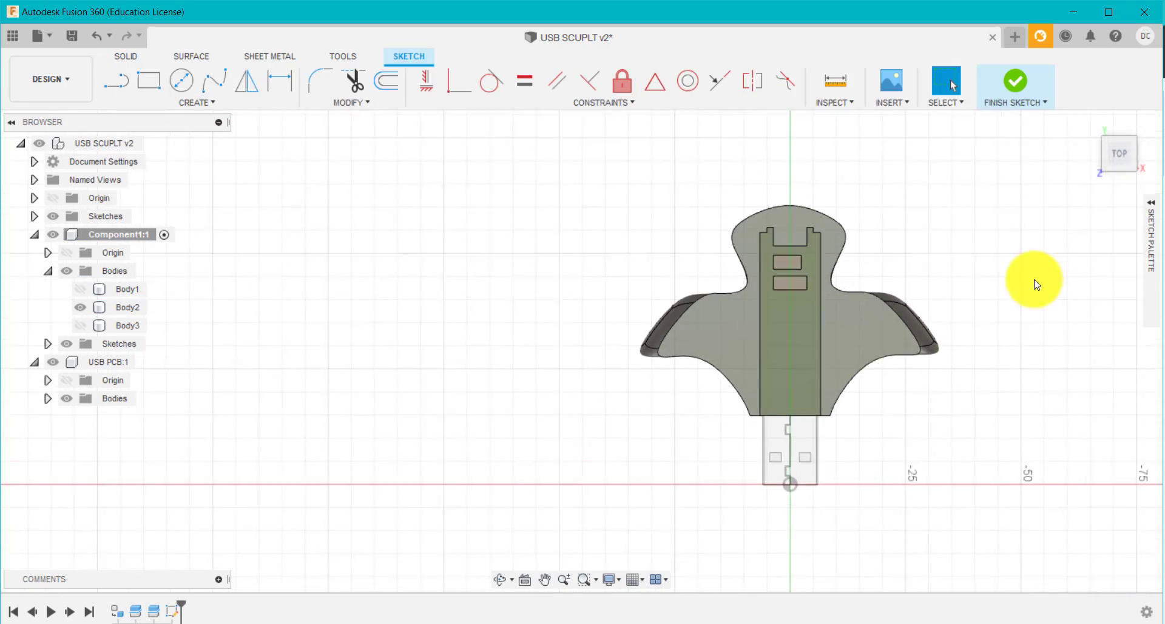
scroll(969, 306, up, 5)
scroll(942, 311, down, 1)
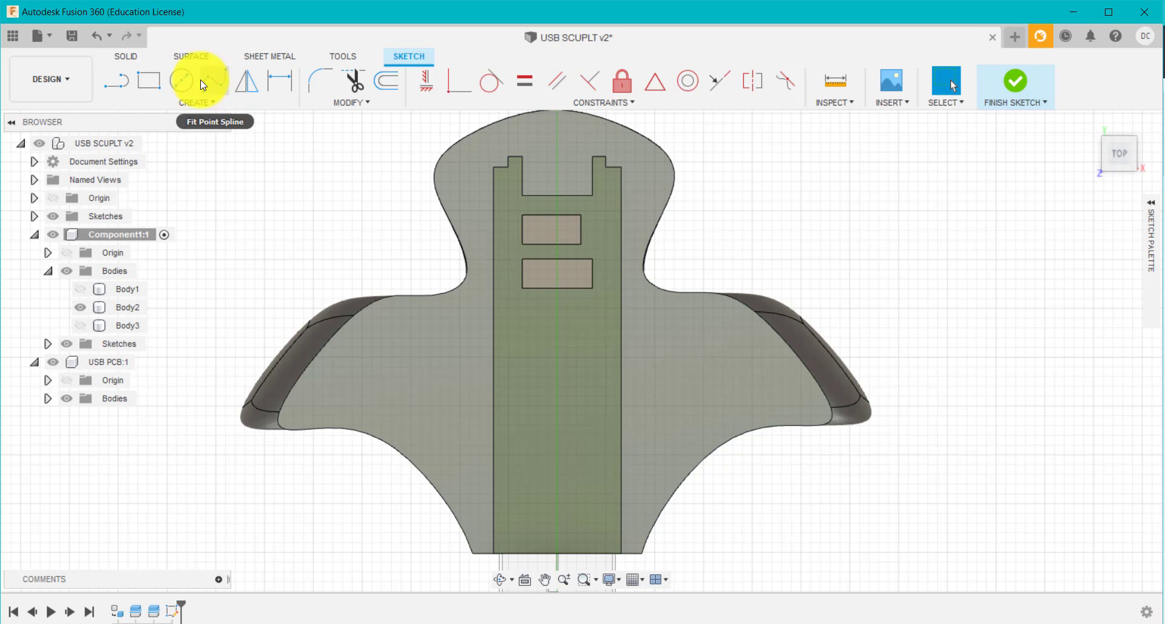
click(182, 79)
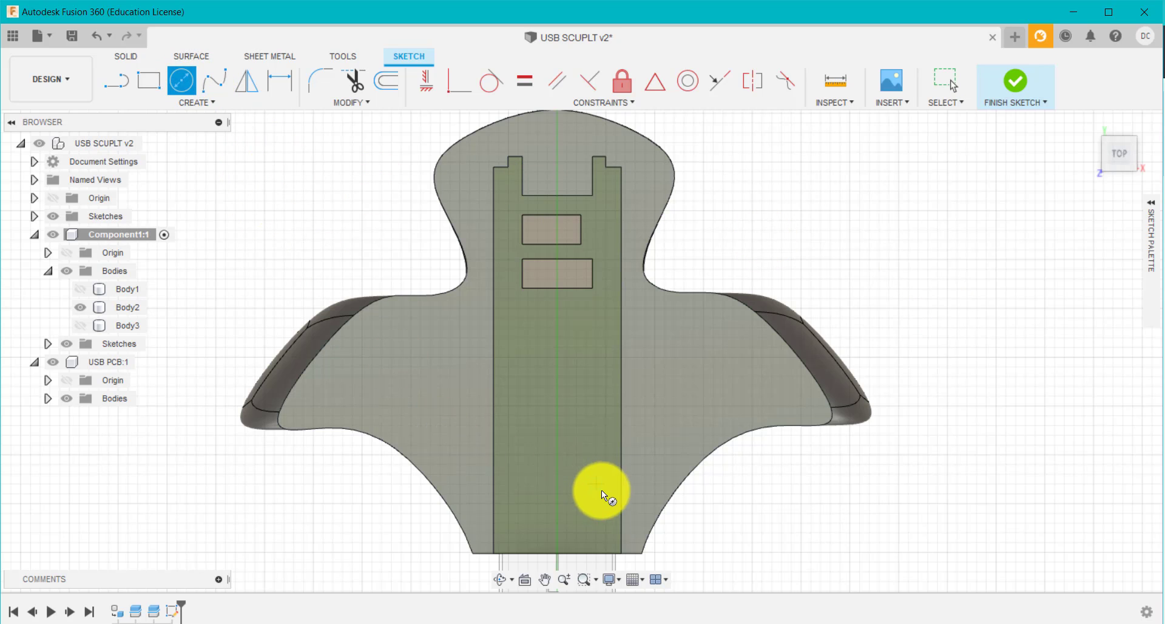
scroll(642, 478, up, 1)
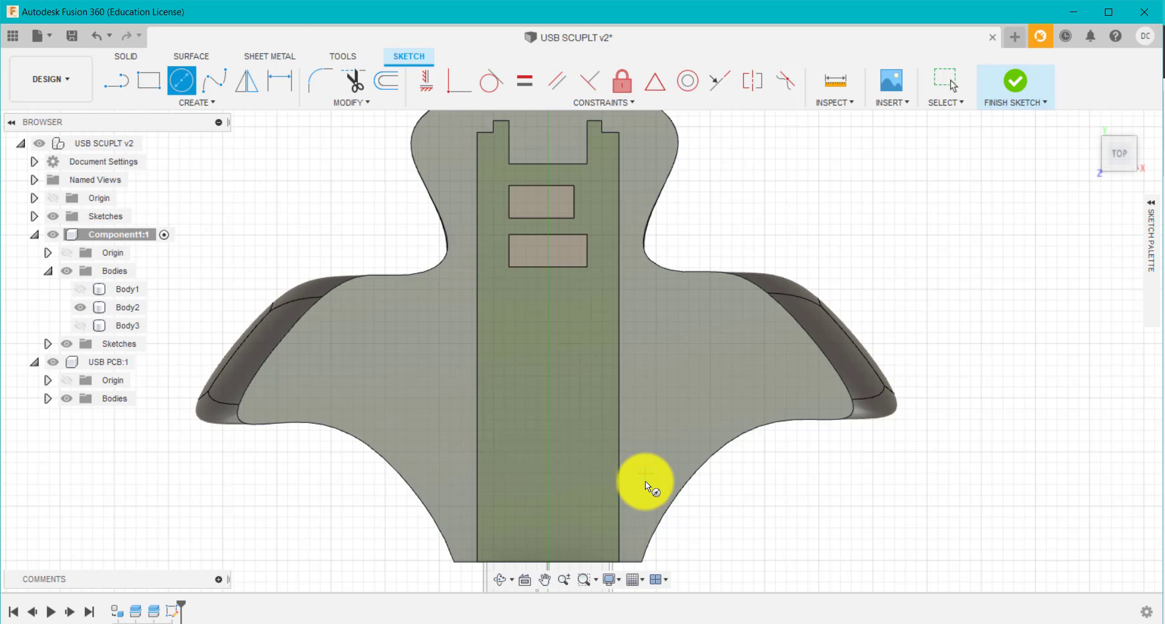
click(645, 480)
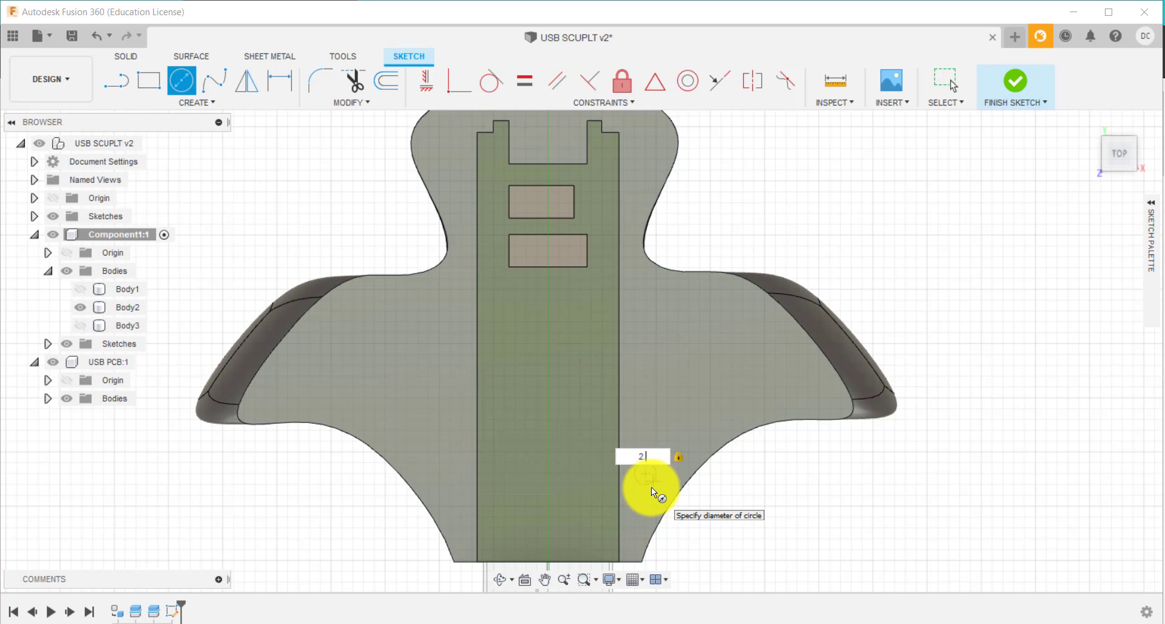
text(.5)
key(Return)
key(Escape)
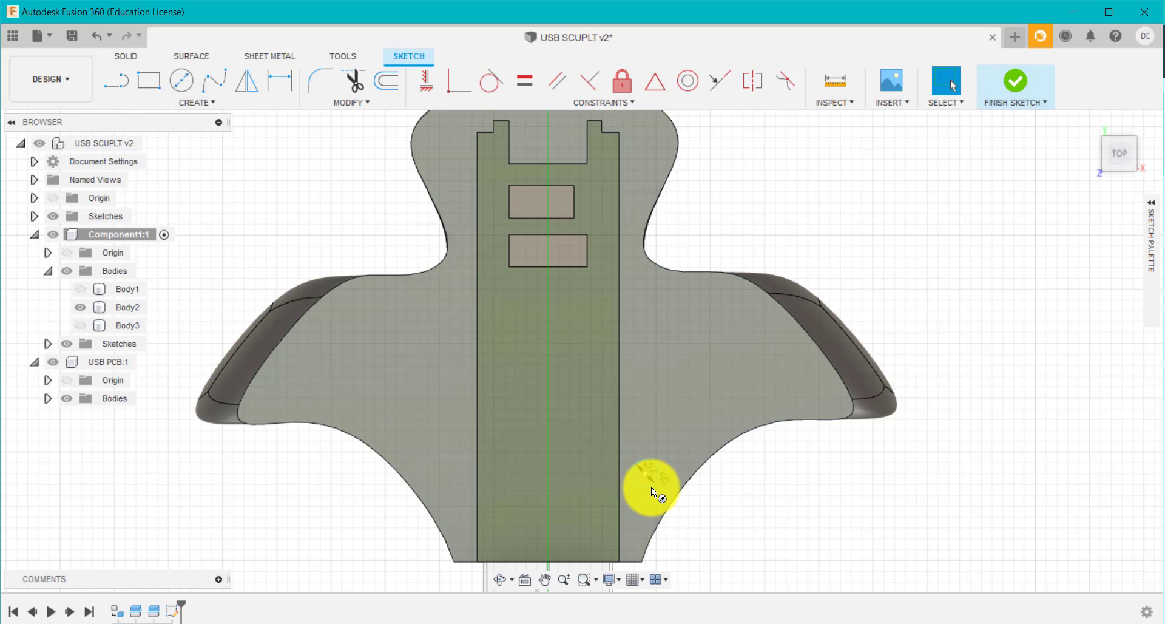
Step: Sketch a second 2.5 mm diameter circle beside the PCB pocket's right edge, in the rounded head section
key(c)
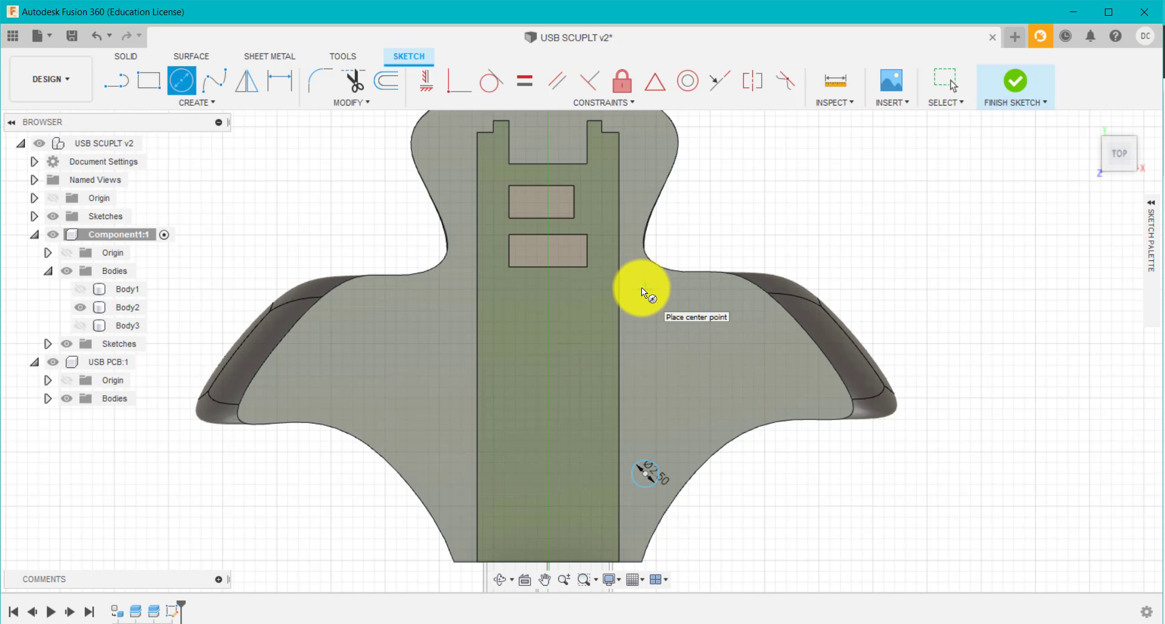
scroll(640, 297, down, 3)
scroll(633, 148, up, 4)
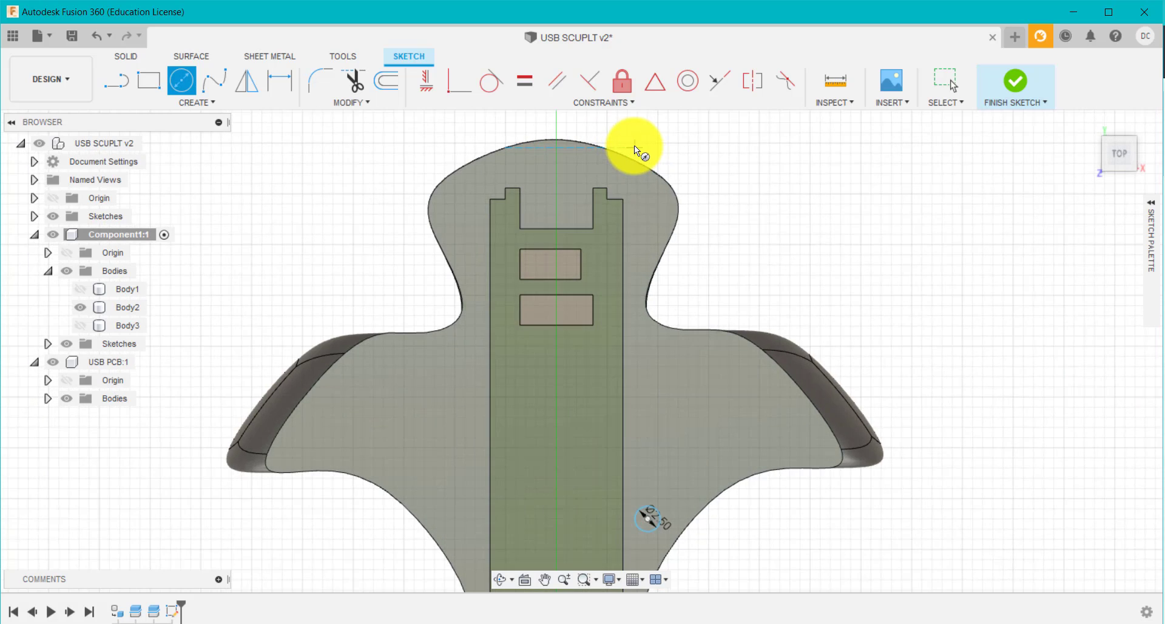
click(650, 213)
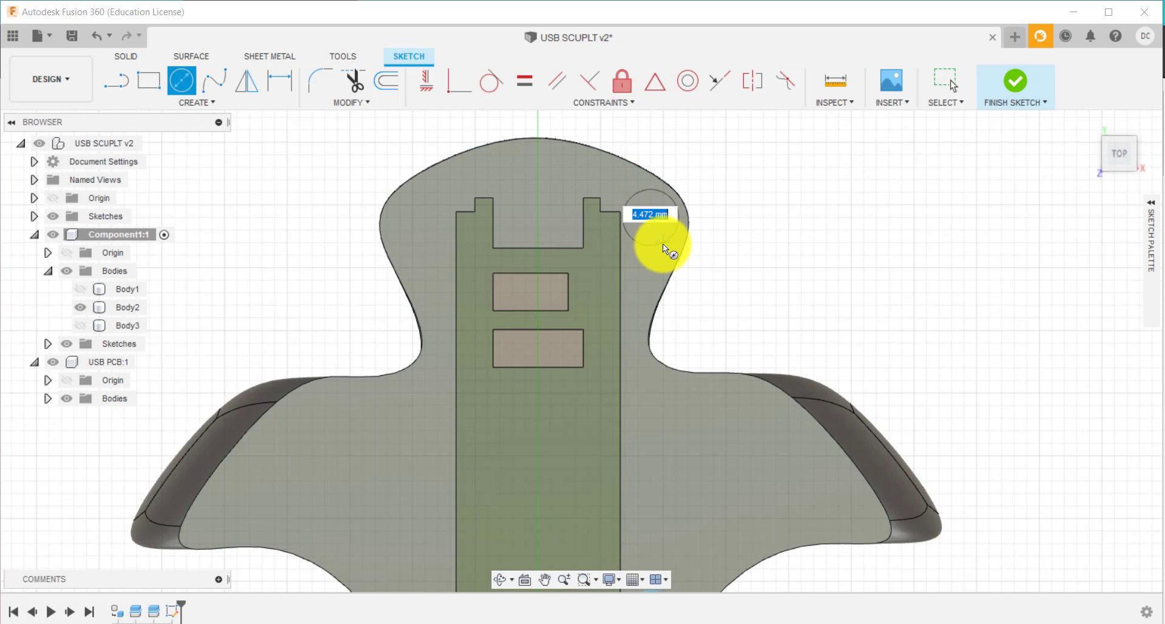
text(2.5)
key(Return)
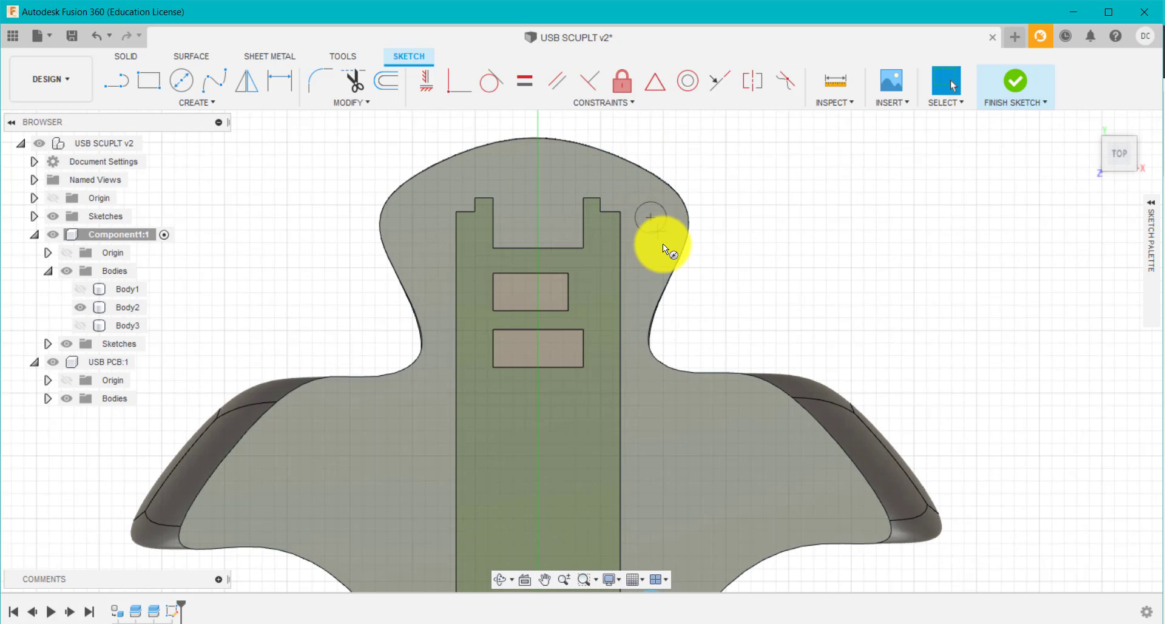
key(Escape)
Step: Sketch a third 2.5 mm diameter circle near the tip of the right wing's flat face
scroll(613, 338, down, 3)
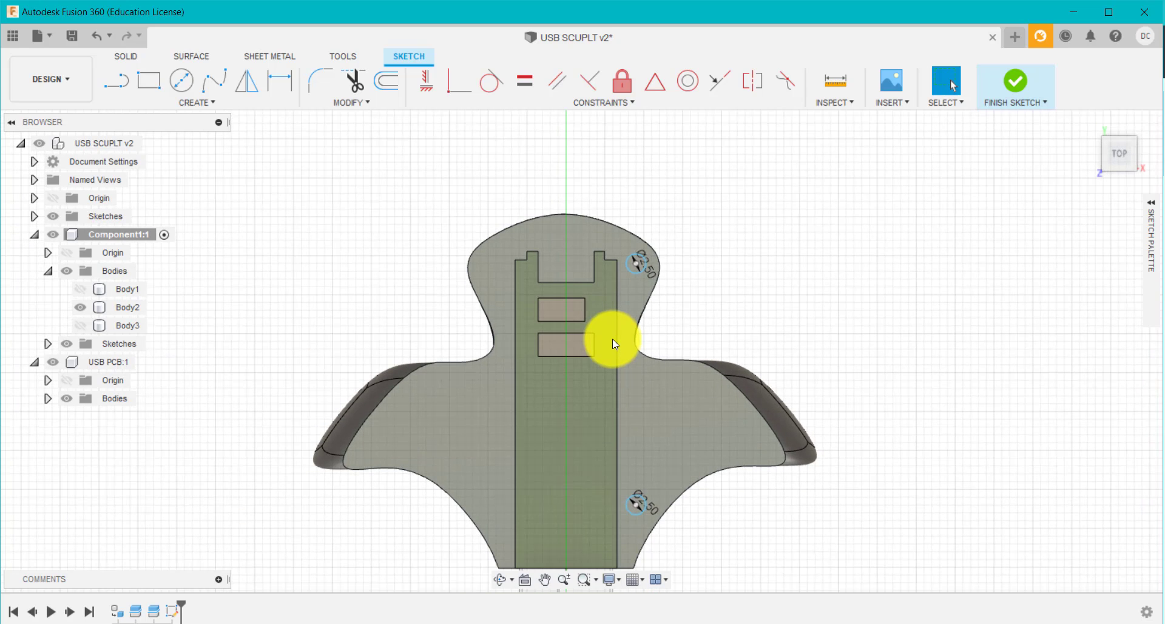
key(c)
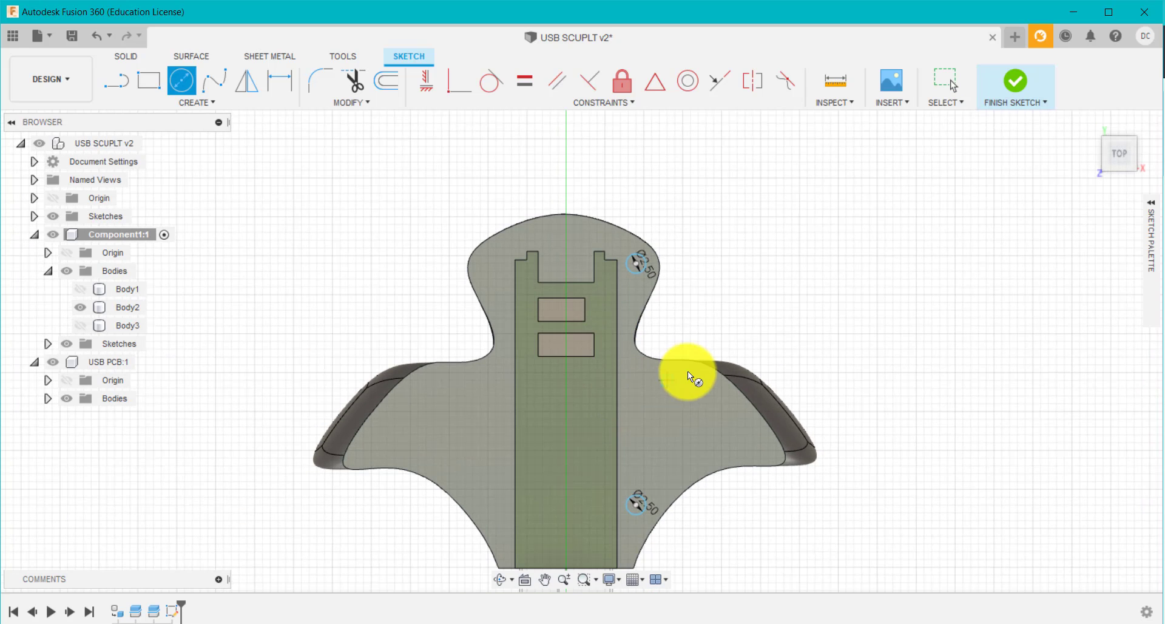
click(744, 435)
text(2.5)
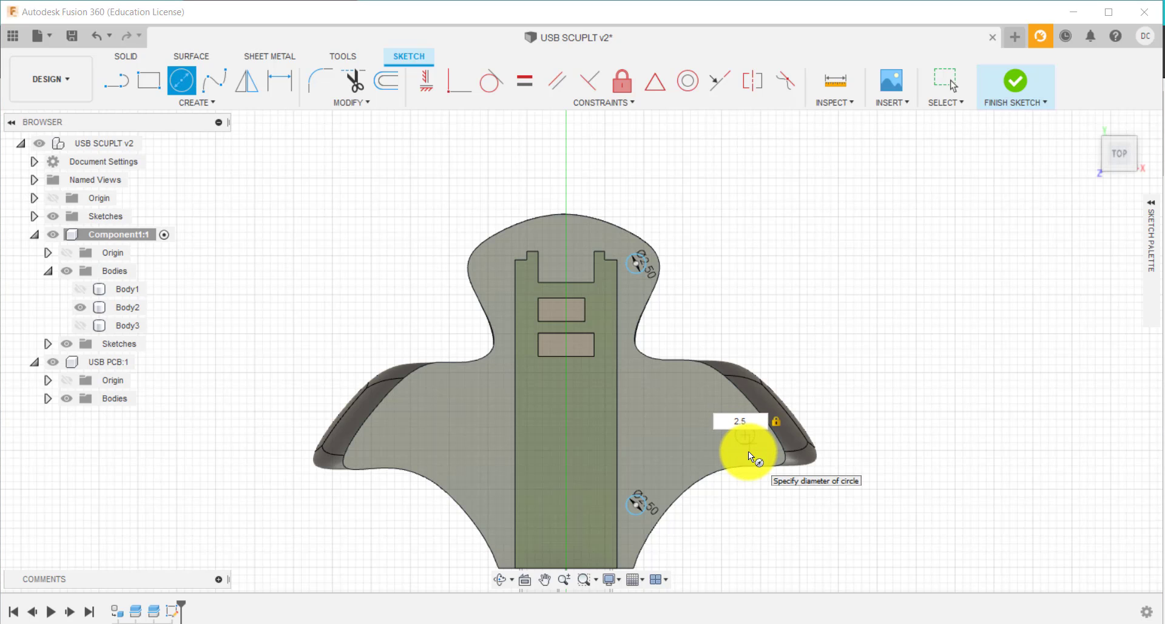
key(Return)
key(Escape)
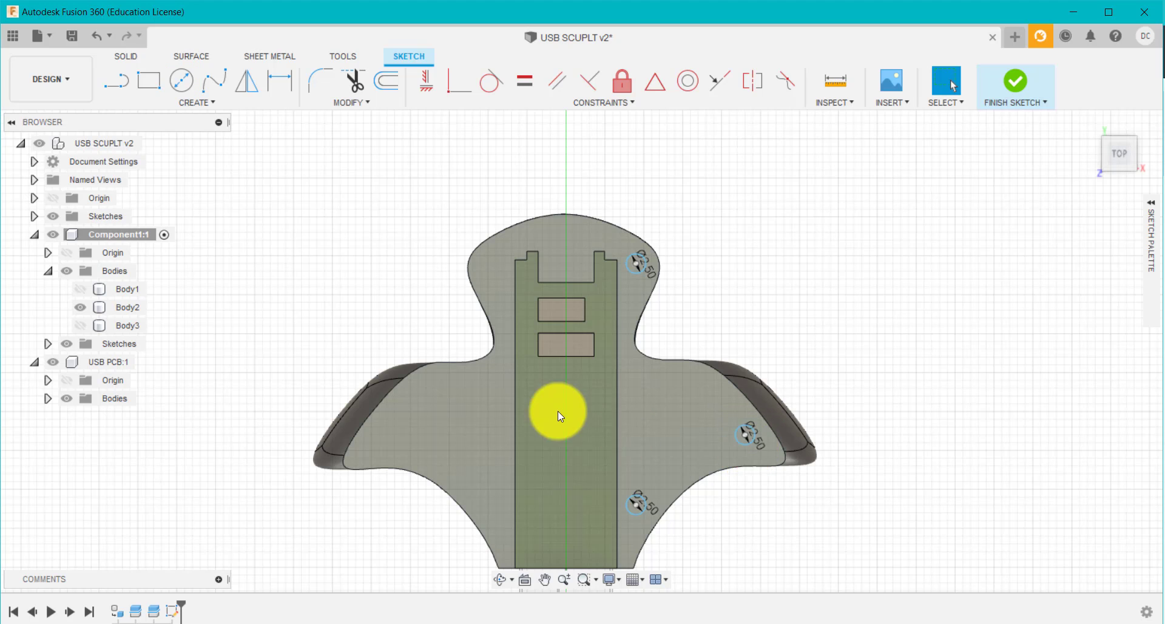
Step: Sketch a vertical line about 38 mm long on the centre axis, from above the rounded head down into the PCB pocket
scroll(558, 410, down, 5)
scroll(500, 405, up, 2)
key(l)
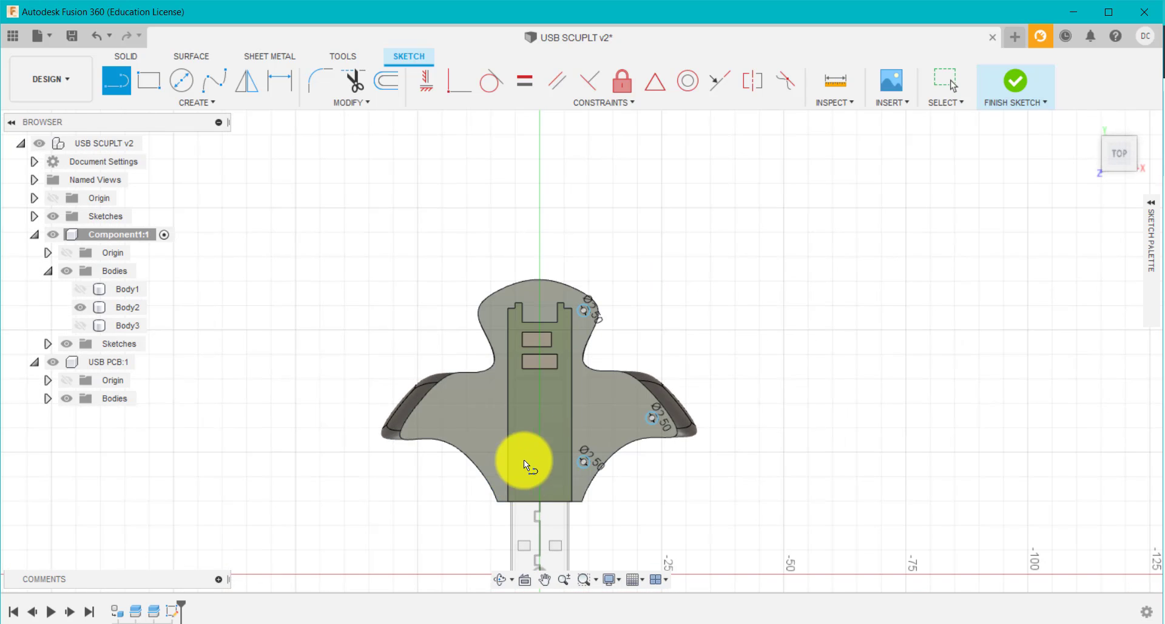
click(540, 242)
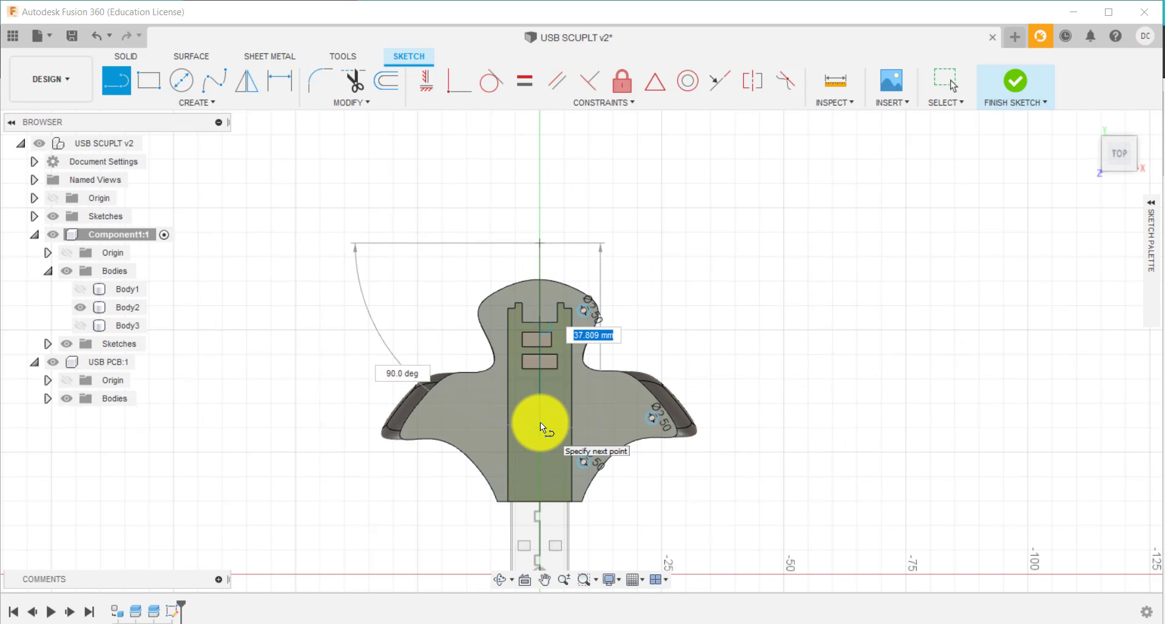
click(540, 421)
key(Escape)
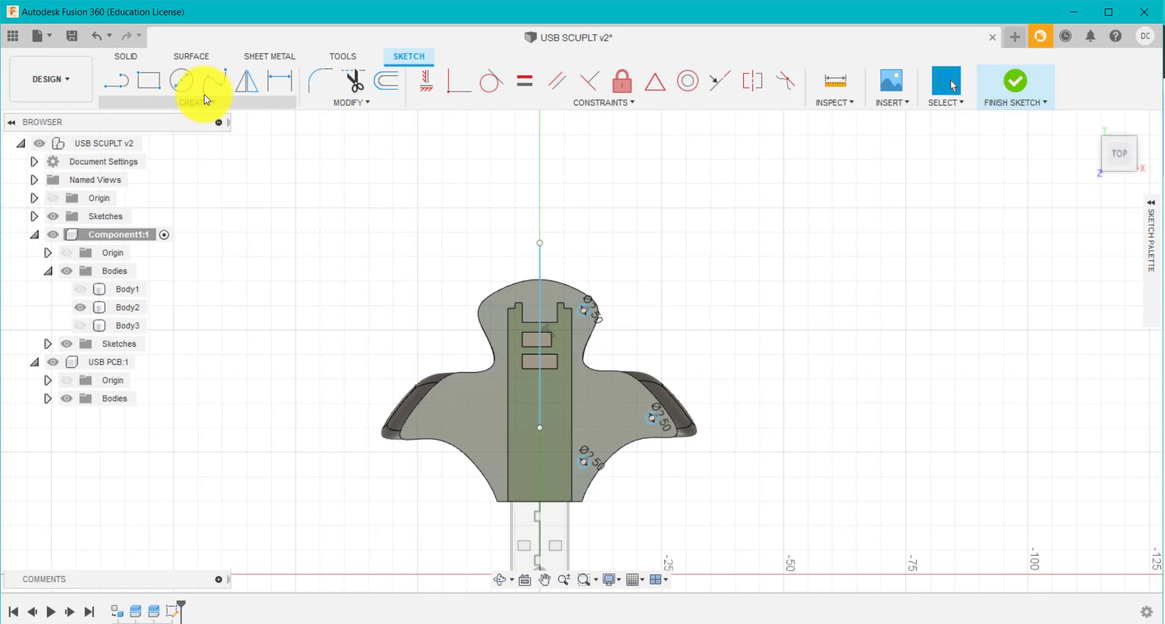
Step: Mirror the three 2.5 mm circles across the vertical centre line to the opposite side of the casing half
click(246, 81)
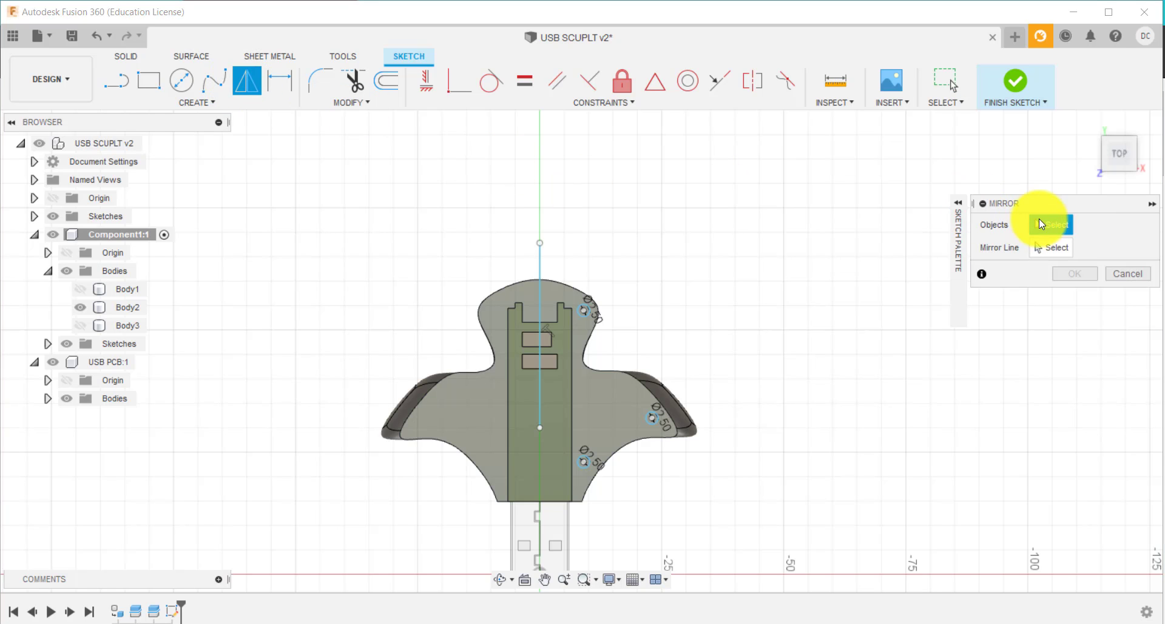
scroll(637, 325, up, 2)
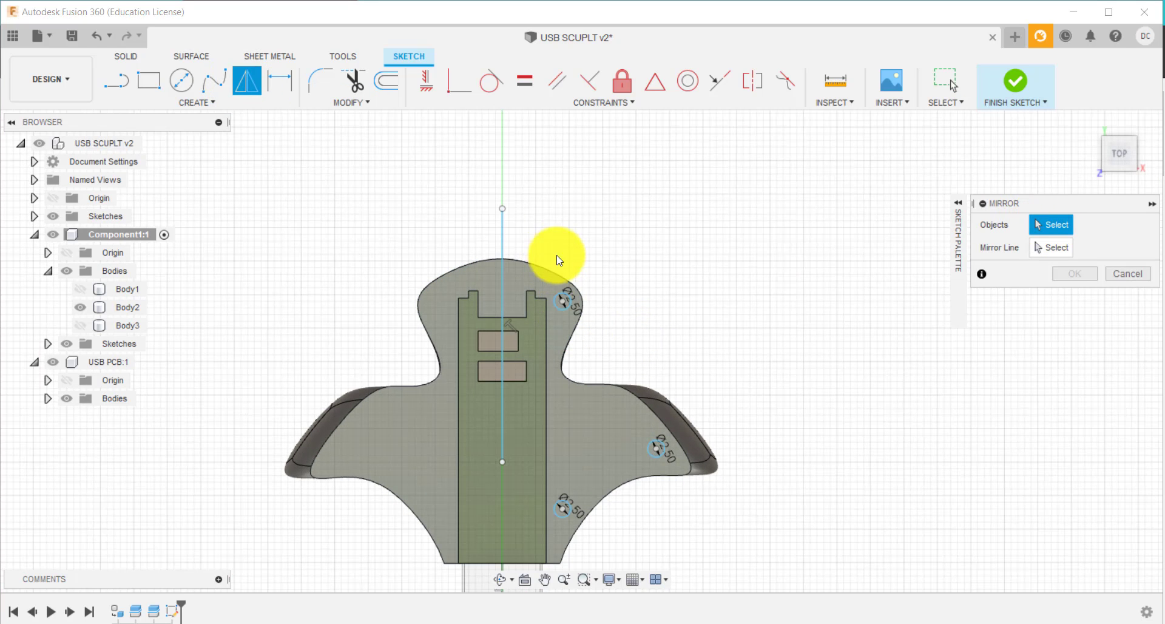
click(564, 306)
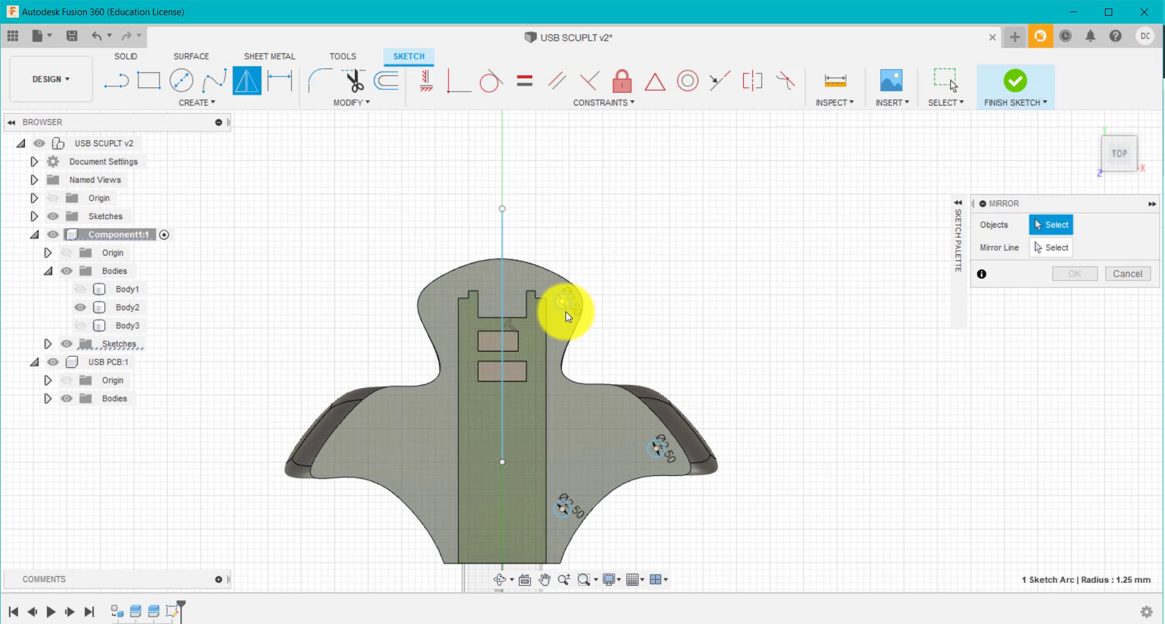
click(657, 461)
click(570, 512)
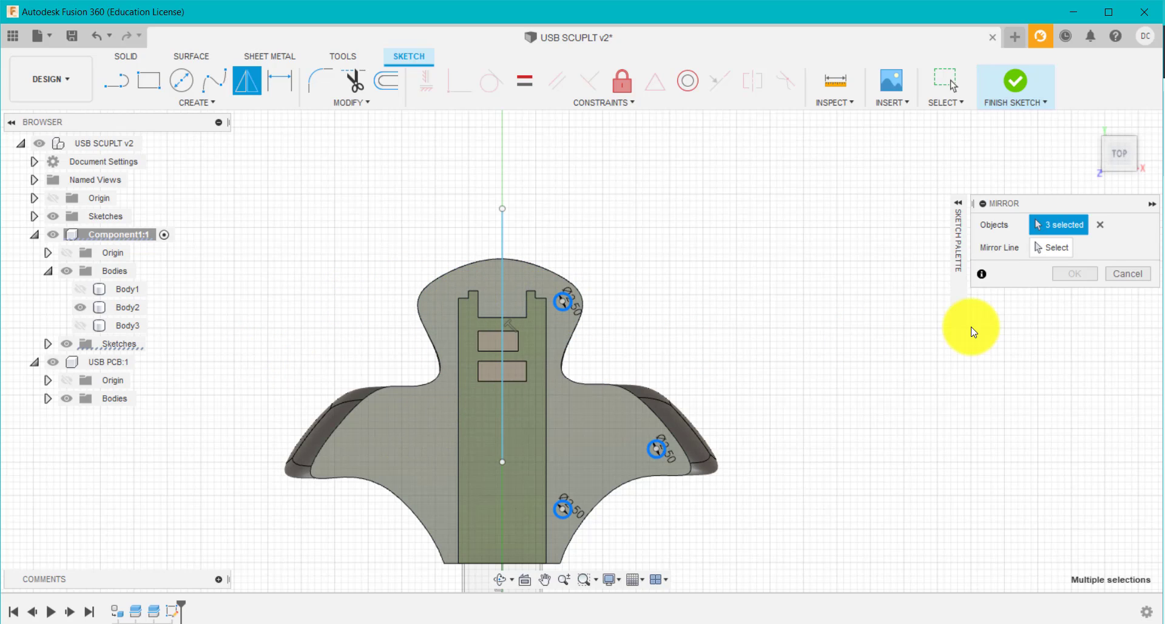
click(1055, 248)
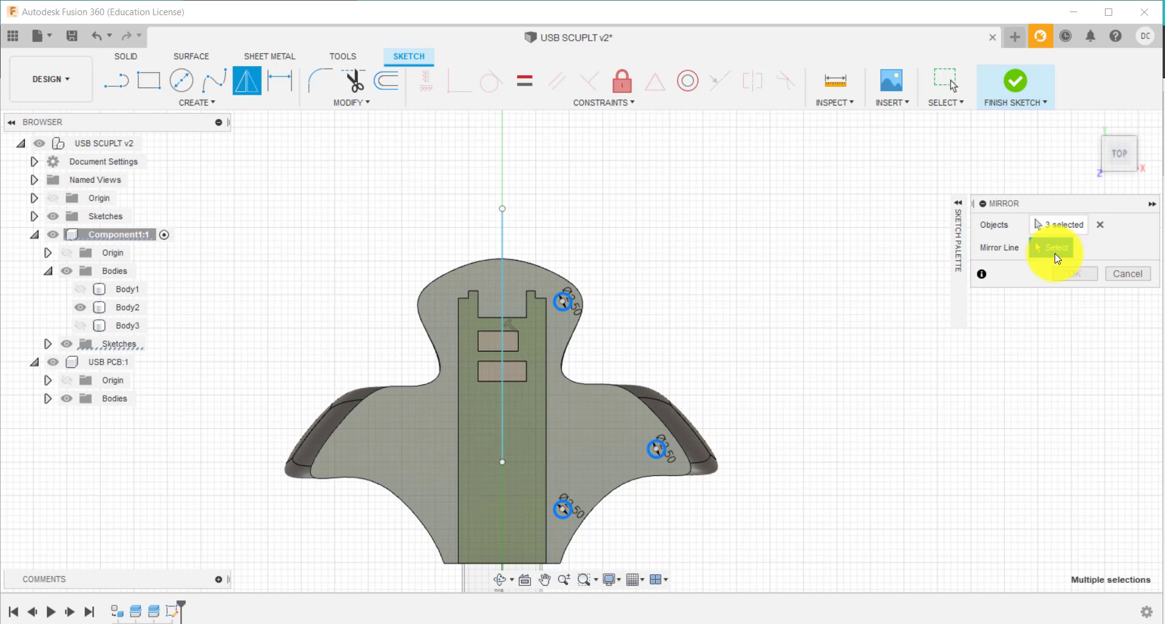
click(504, 277)
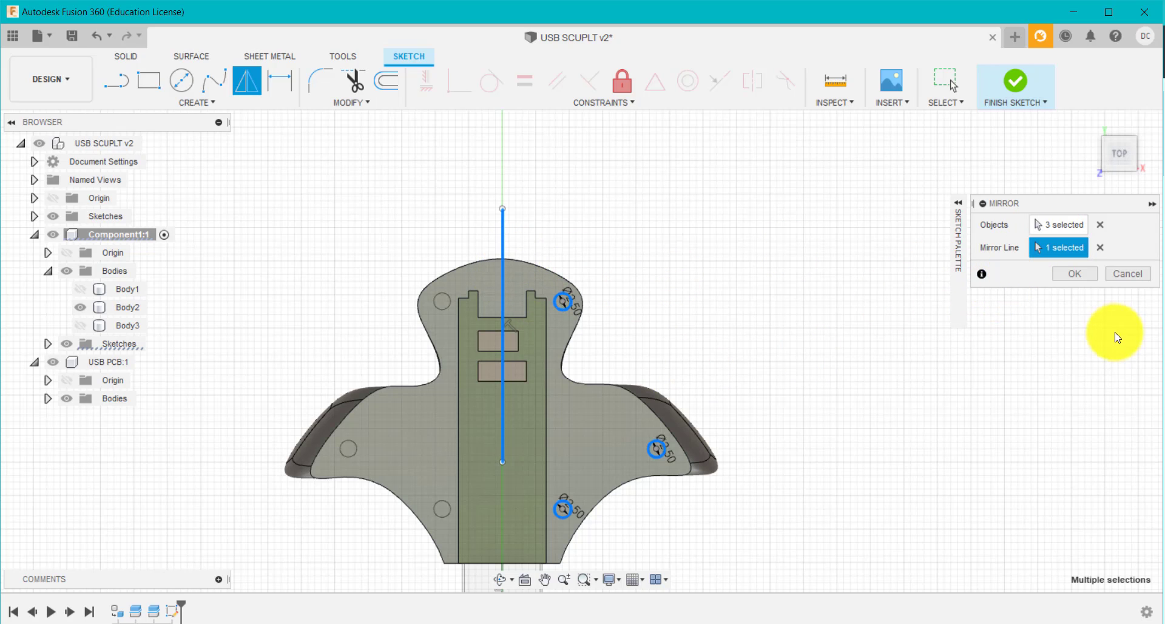
click(1074, 274)
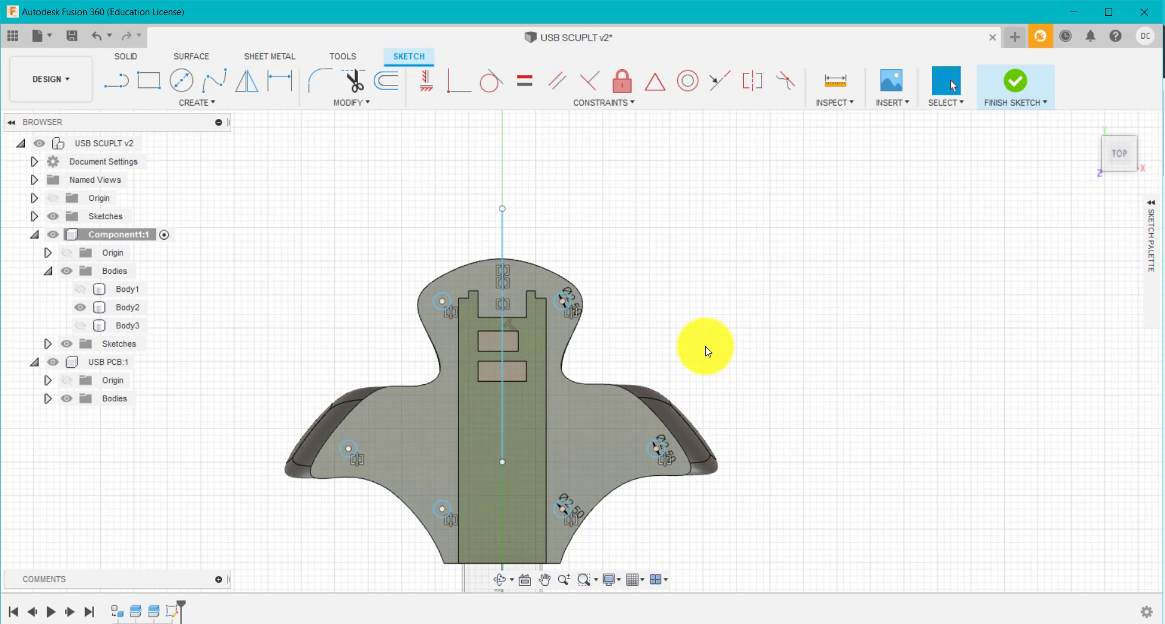
scroll(511, 529, up, 2)
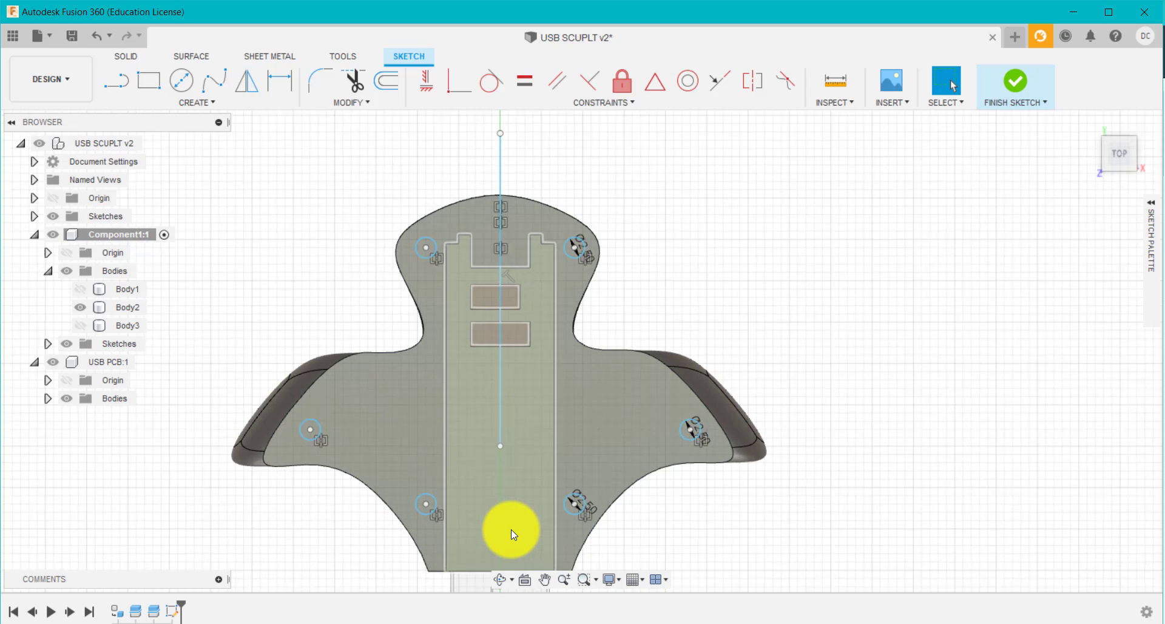
scroll(510, 529, up, 2)
mouse_move(598, 496)
mouse_down()
mouse_move(617, 472)
mouse_move(603, 497)
mouse_up()
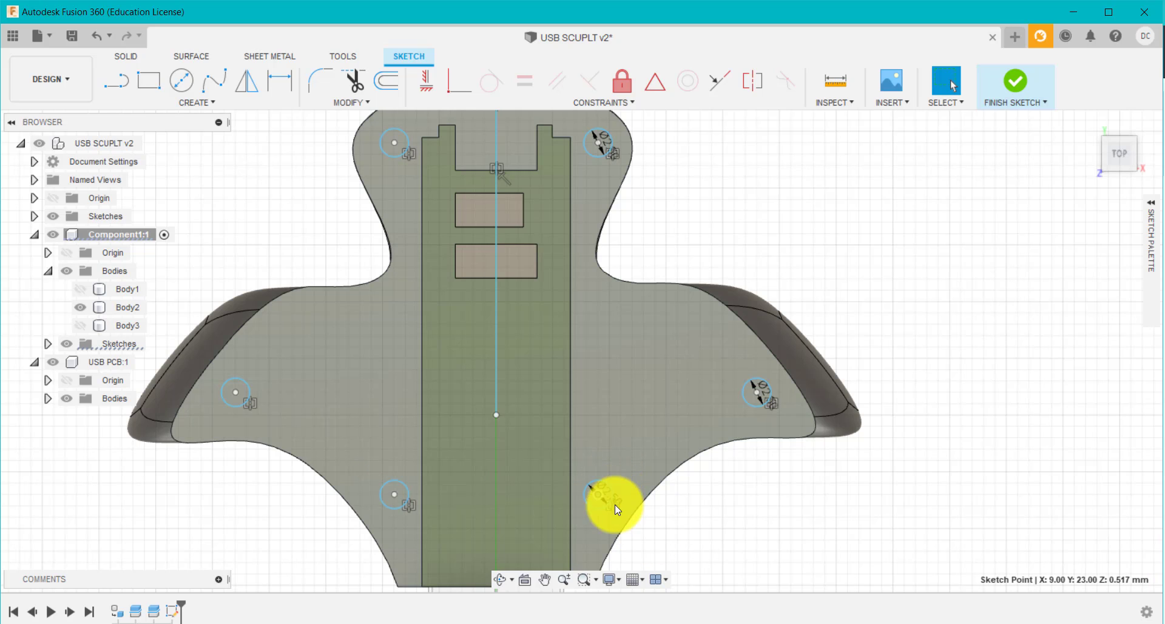
scroll(603, 457, down, 2)
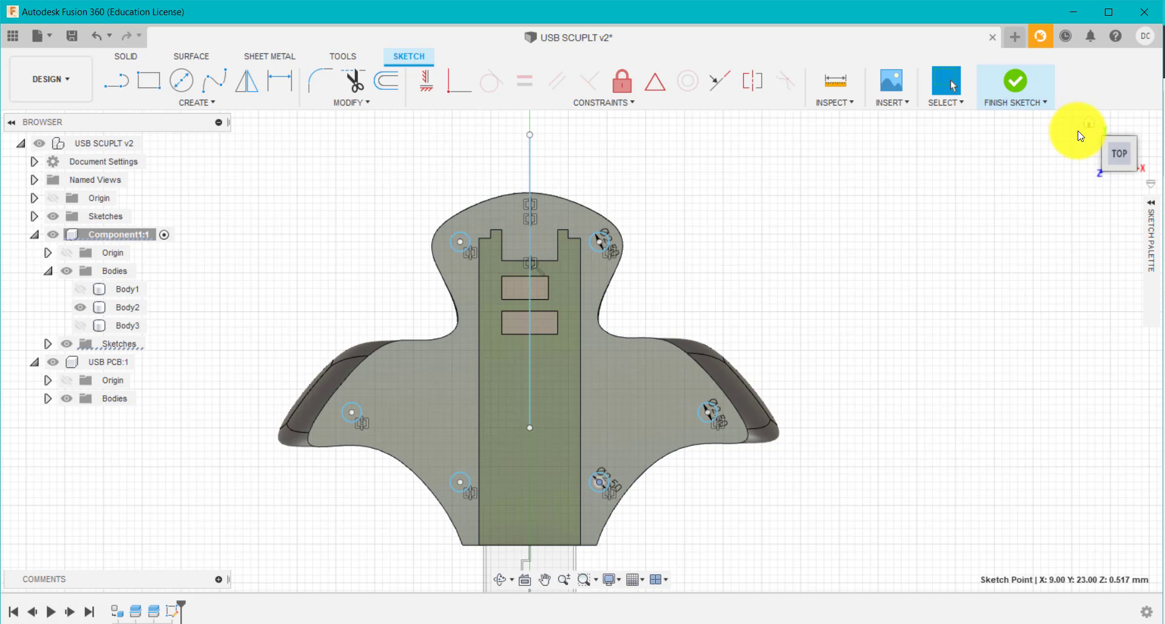
Step: Extrude all six circles 2.5 mm upward from the split face as pegs joined to Body2
click(1088, 123)
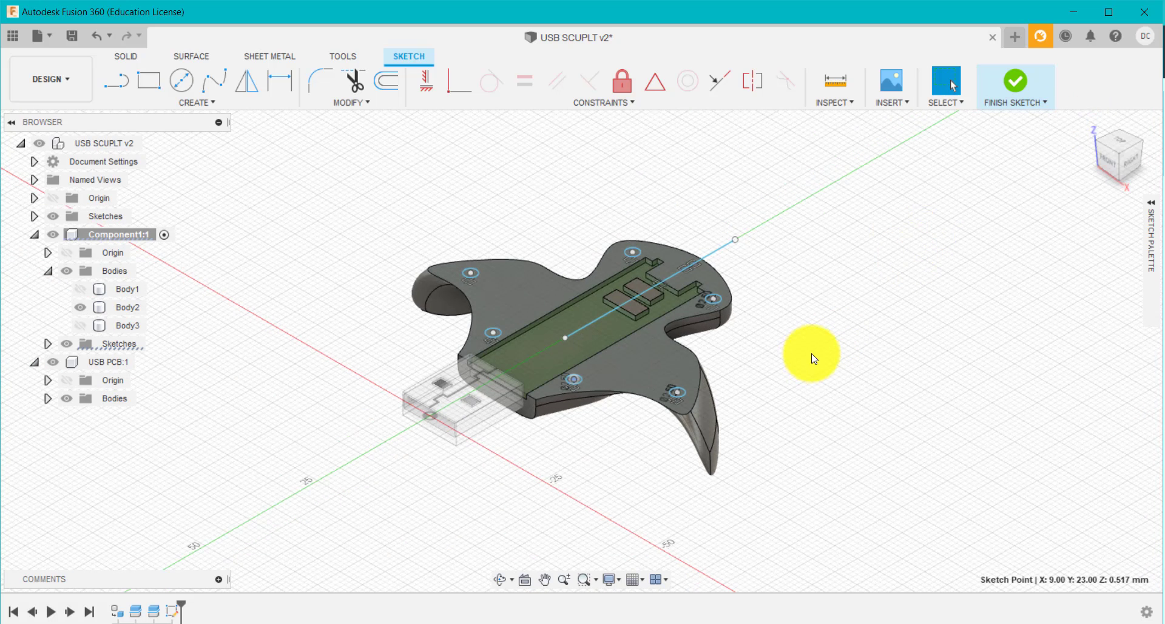
key(e)
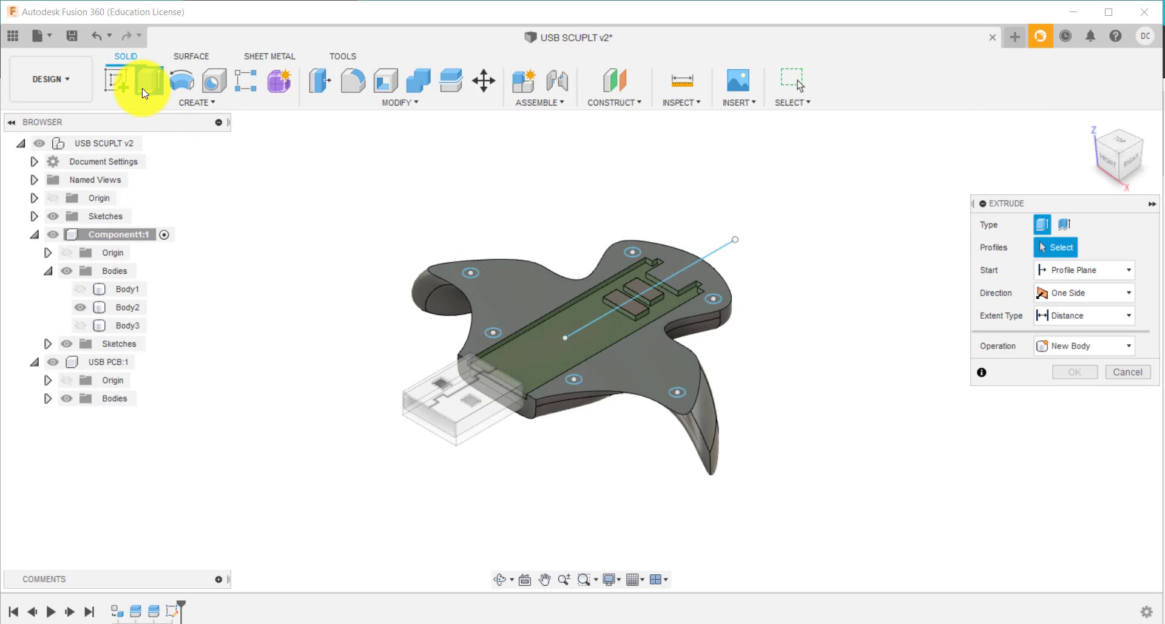
scroll(478, 285, up, 6)
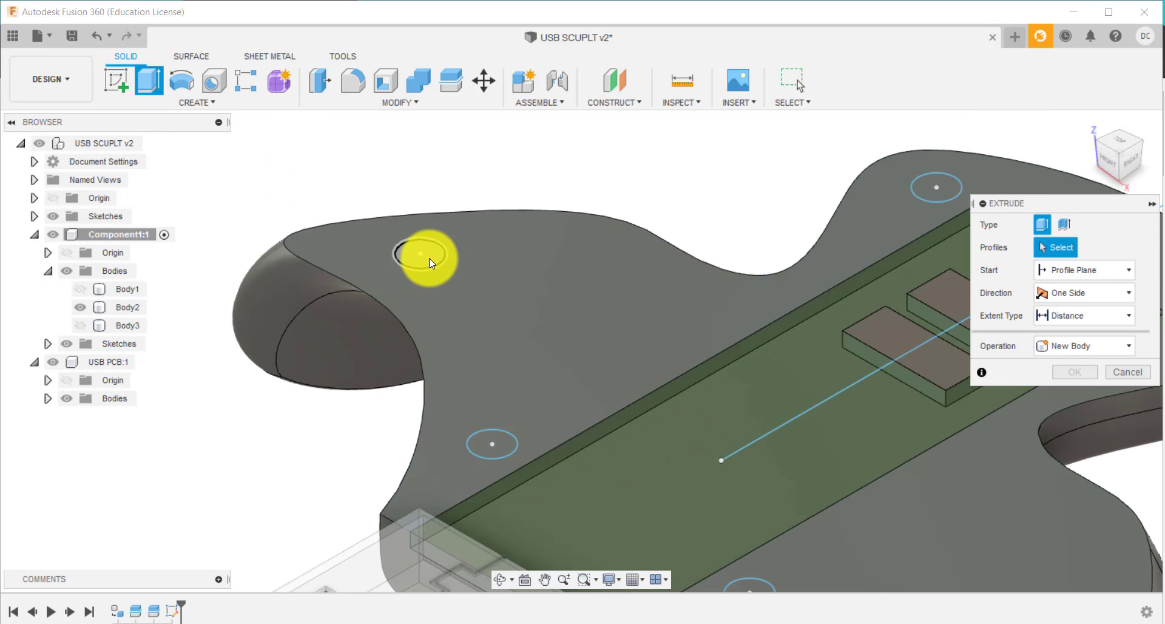
click(428, 257)
click(490, 436)
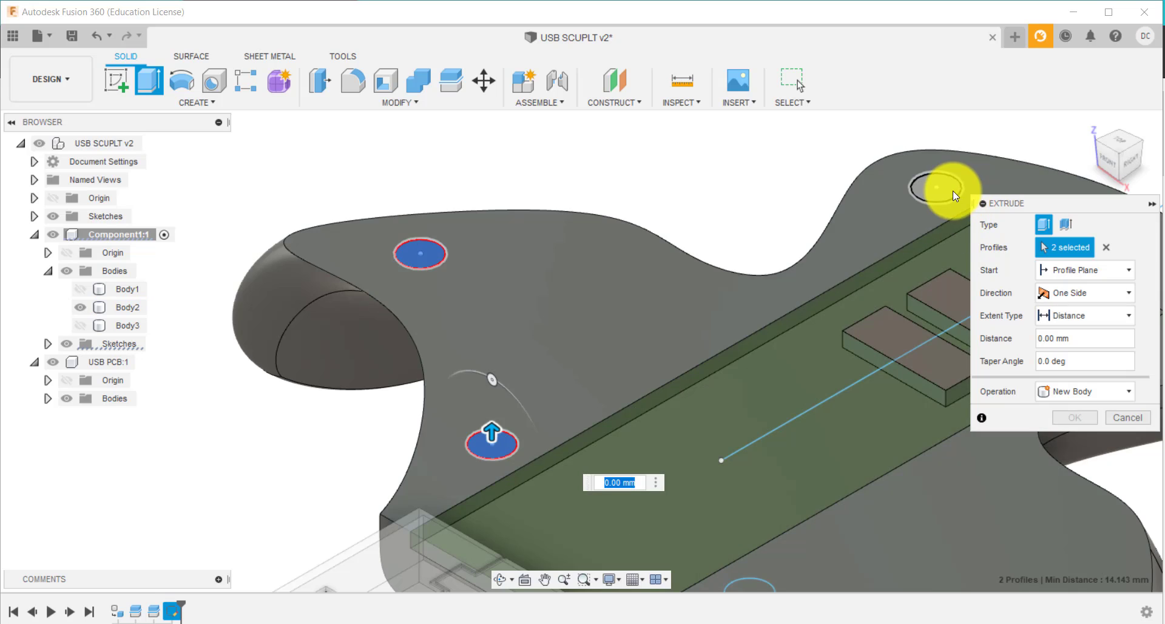
click(952, 190)
scroll(807, 377, down, 2)
scroll(827, 450, down, 3)
scroll(791, 483, up, 4)
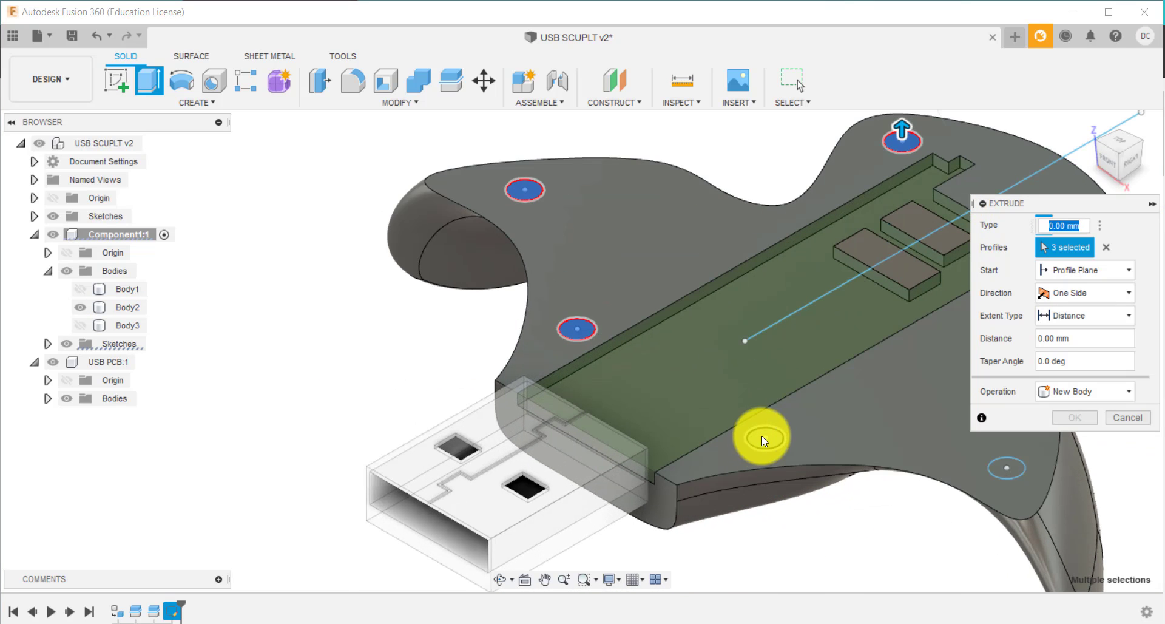
click(763, 436)
click(1007, 466)
scroll(947, 462, down, 5)
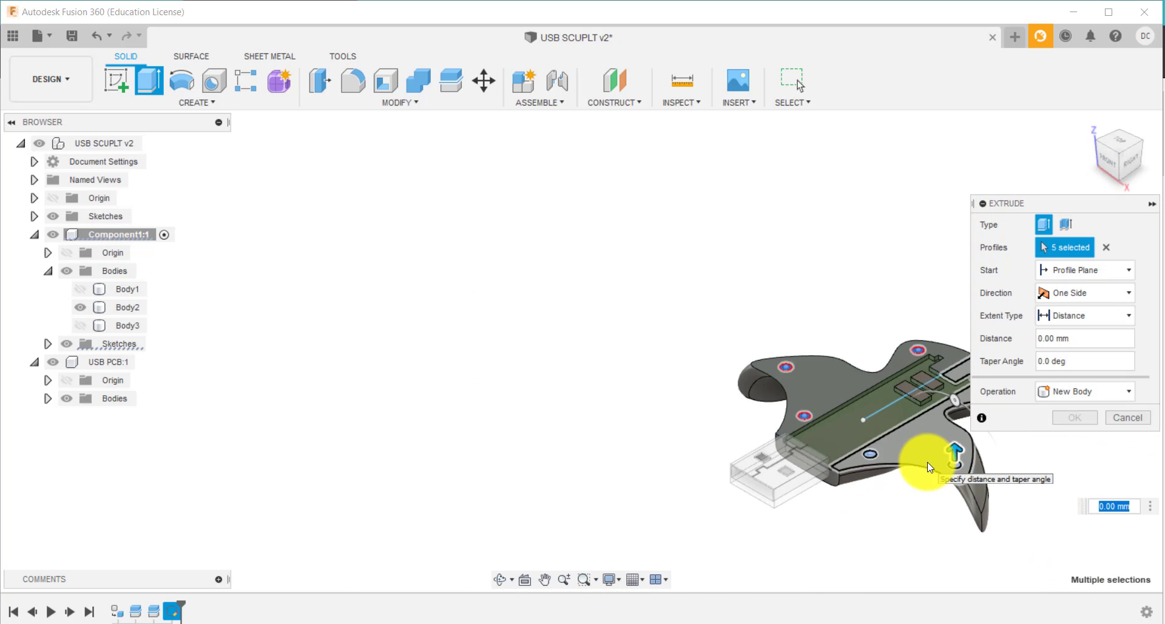
scroll(984, 466, up, 8)
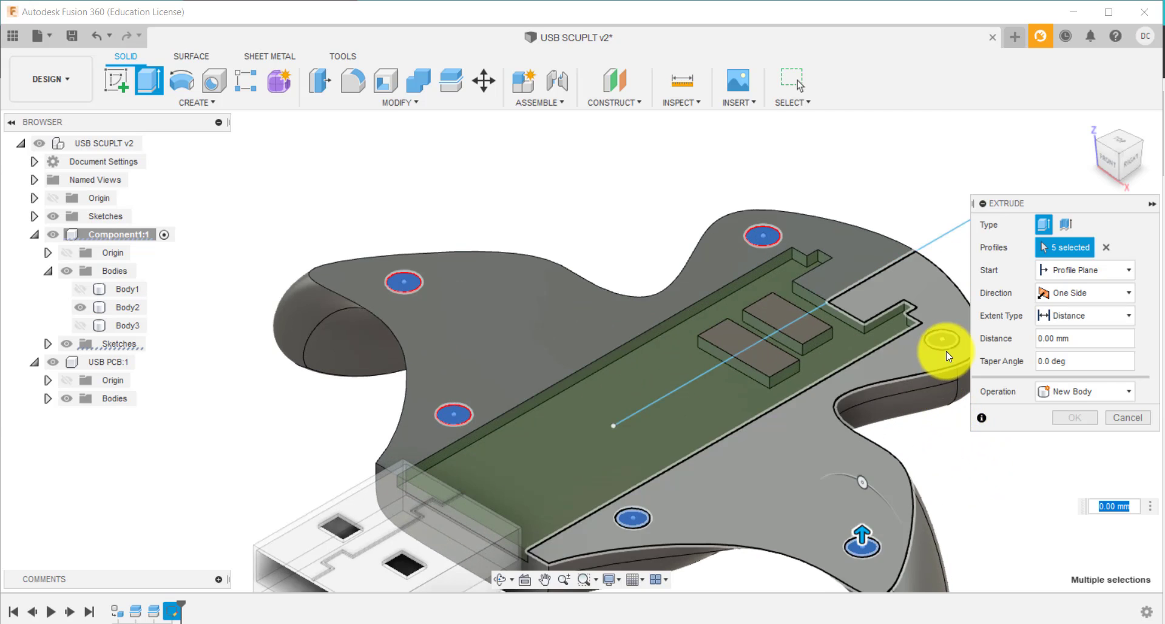
click(947, 340)
scroll(764, 417, down, 3)
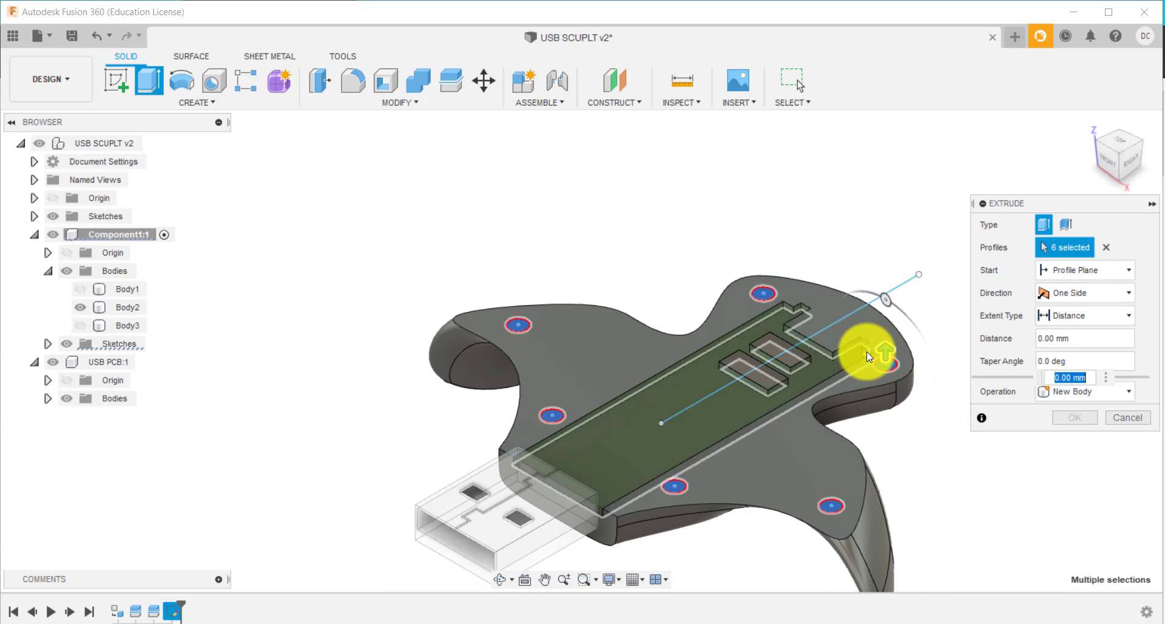
drag(885, 352, 886, 337)
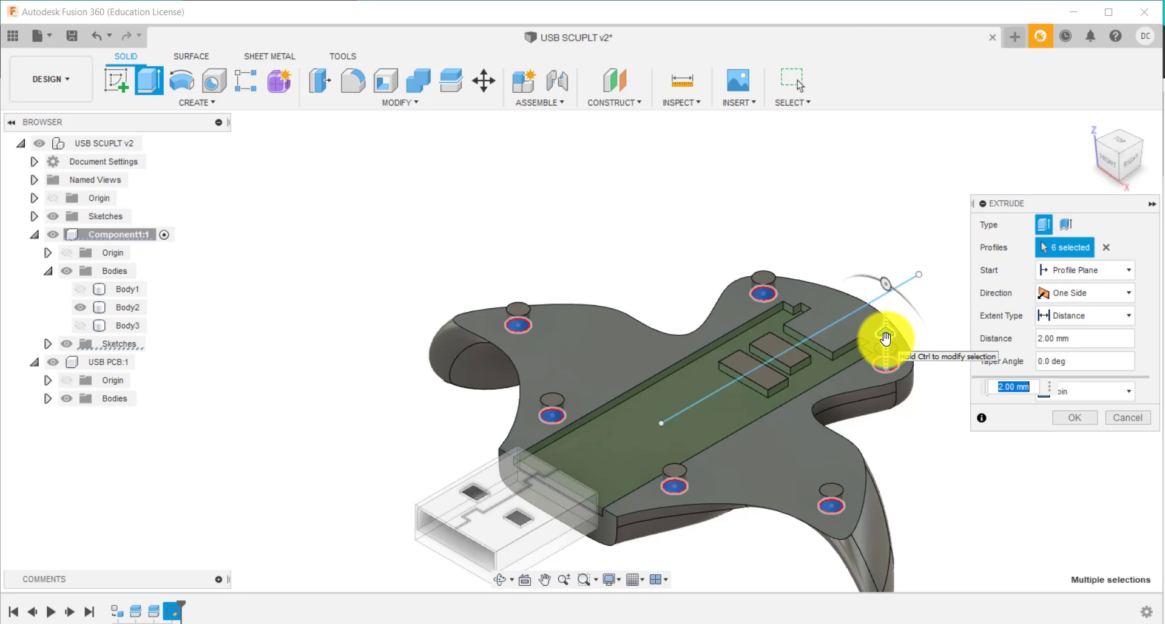
text(2.5)
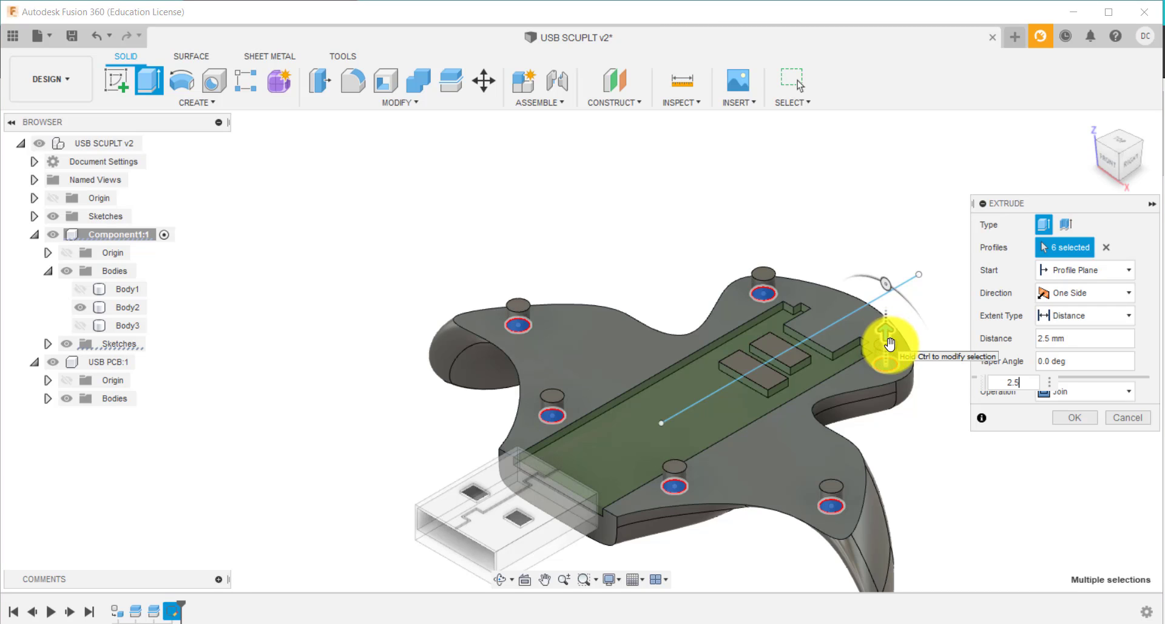
click(1077, 416)
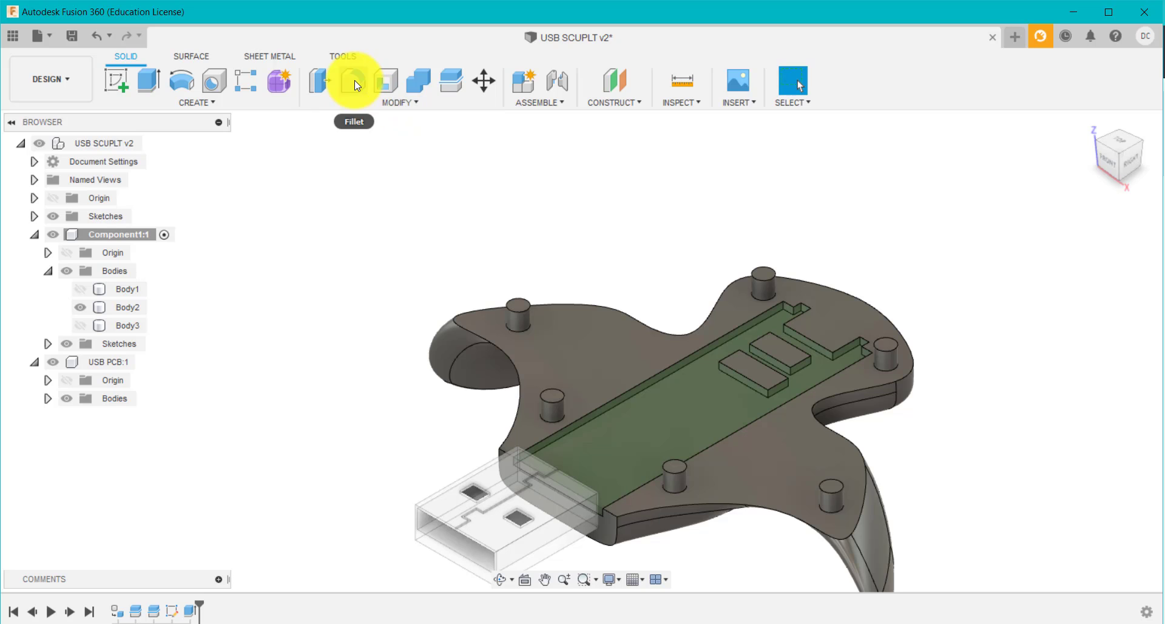
Step: Start an equal-distance chamfer on the top edges of all six pegs with a distance of 0.5 mm
click(384, 103)
click(385, 151)
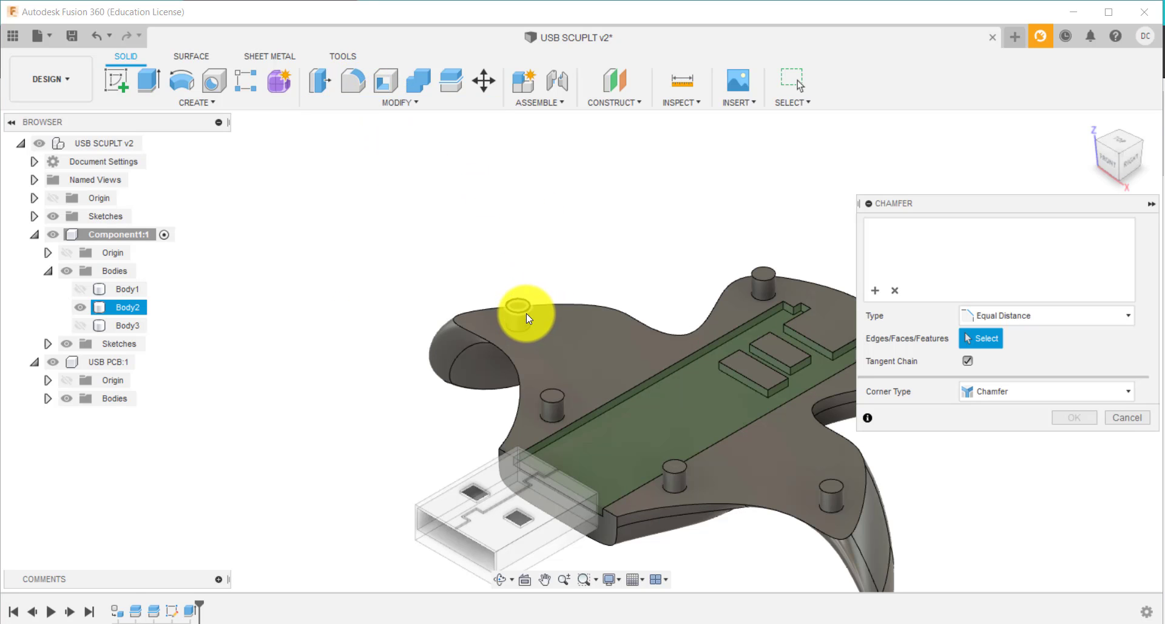
click(521, 309)
click(767, 274)
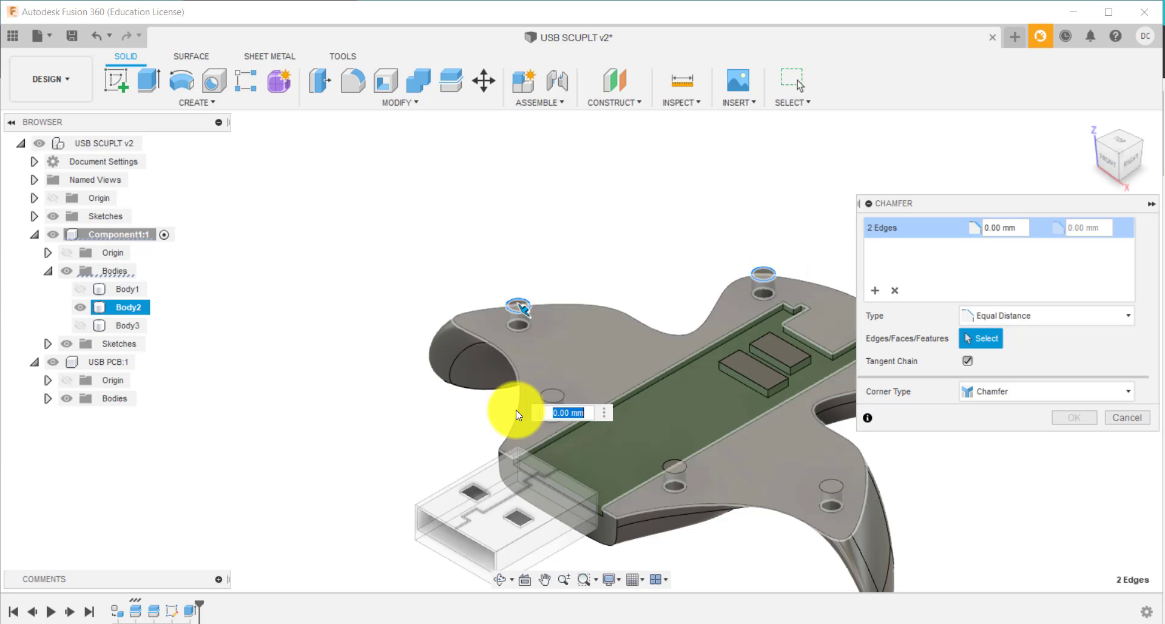
click(558, 402)
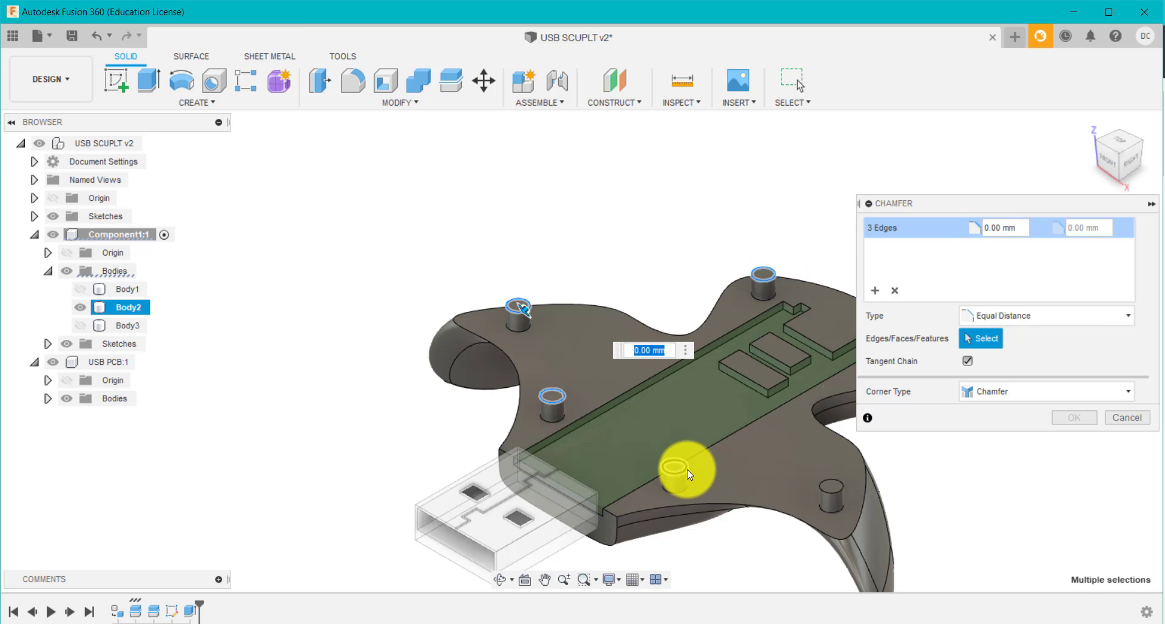
click(686, 469)
click(834, 483)
scroll(833, 482, down, 2)
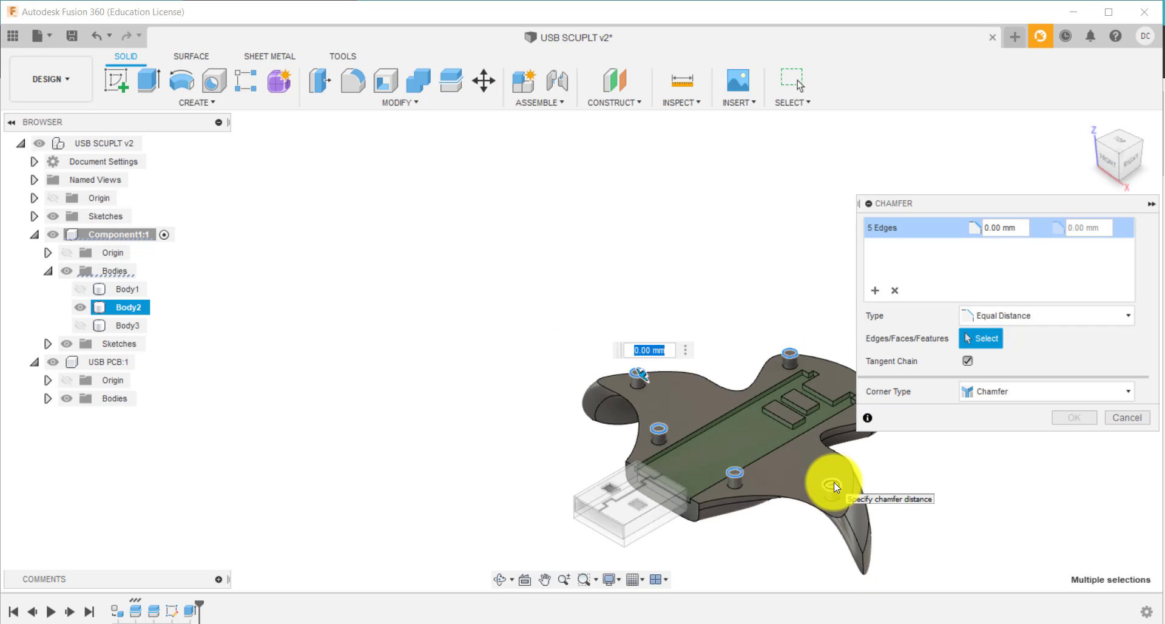
scroll(834, 483, down, 2)
scroll(833, 486, up, 6)
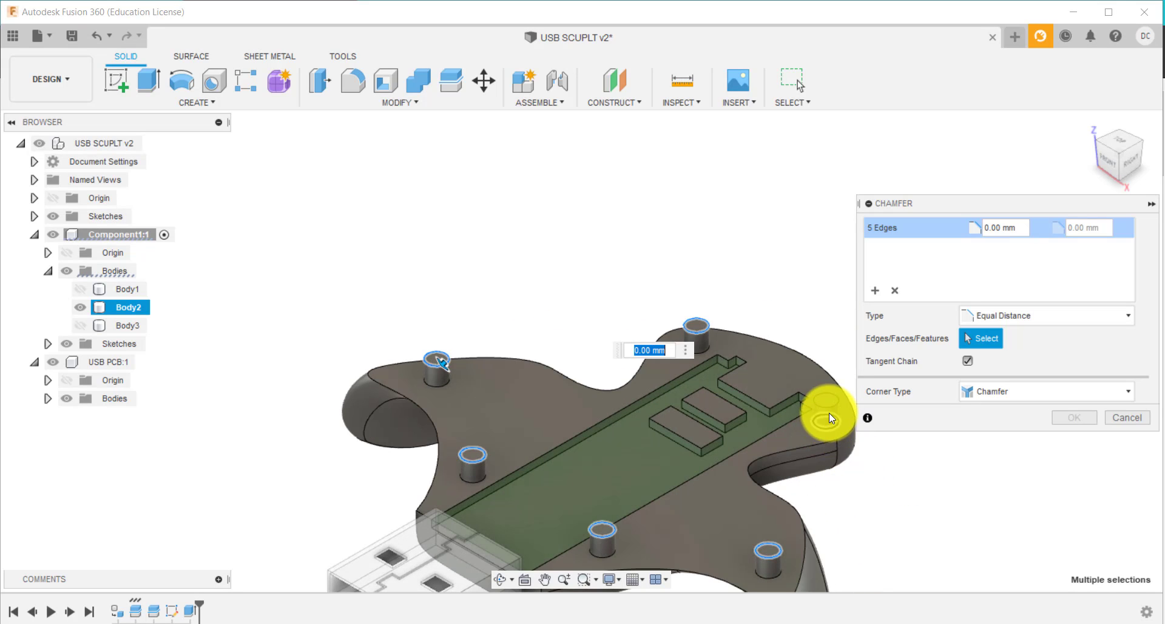
click(829, 413)
text(0)
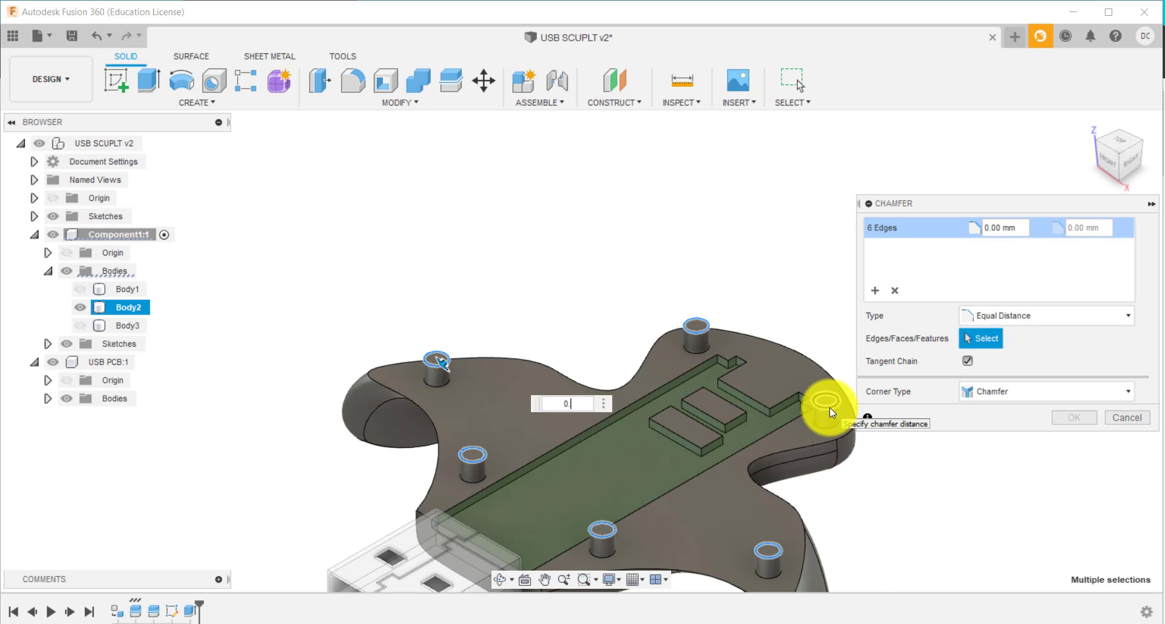
text(.5)
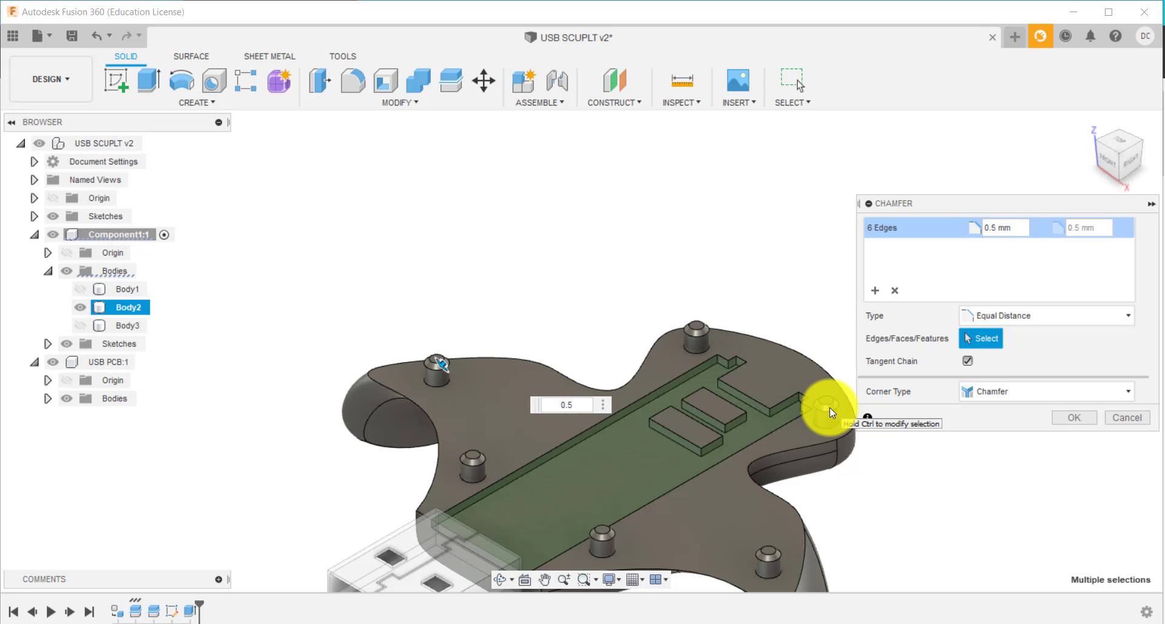
Step: Set the peg chamfer distance to 0.25 mm and apply the chamfer
click(1015, 229)
text(0.2)
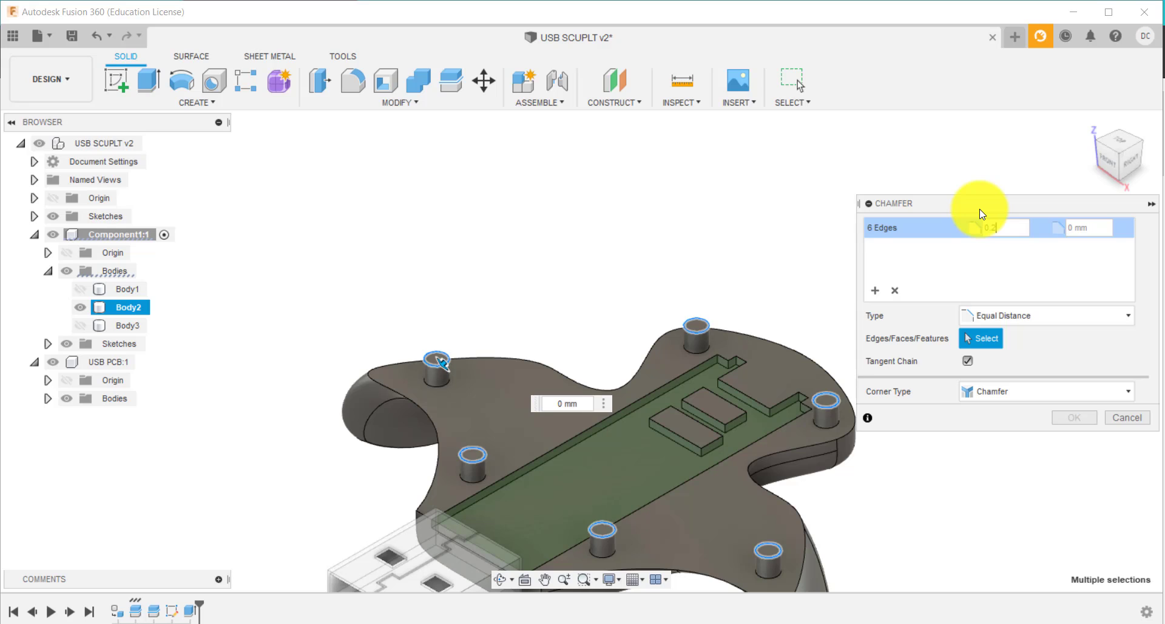
text(5)
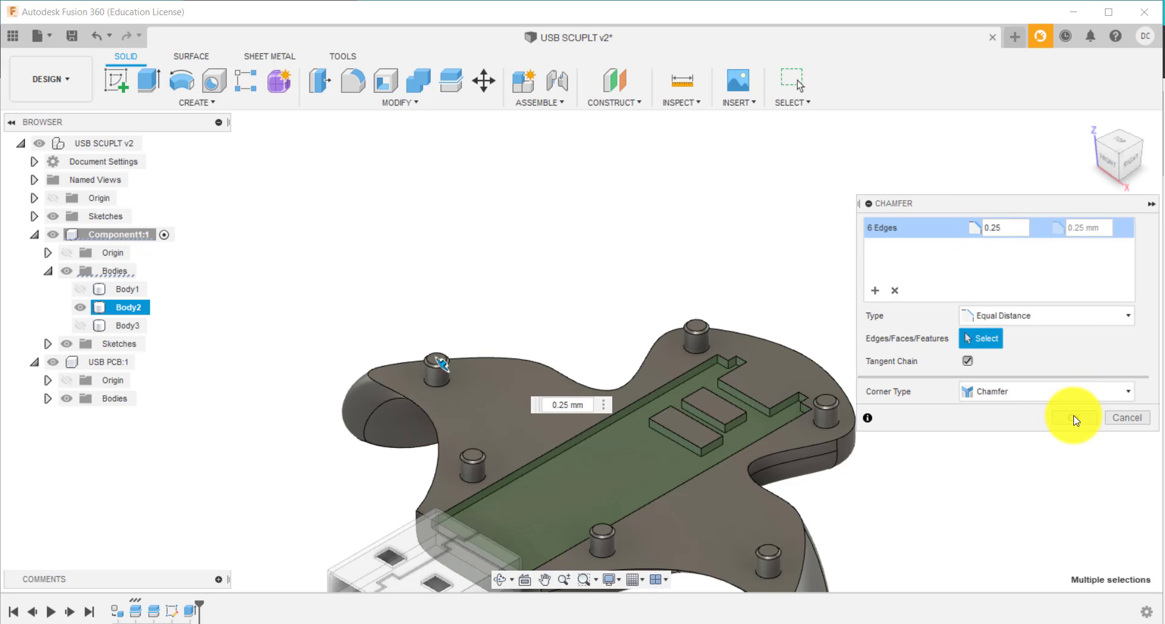
click(1073, 418)
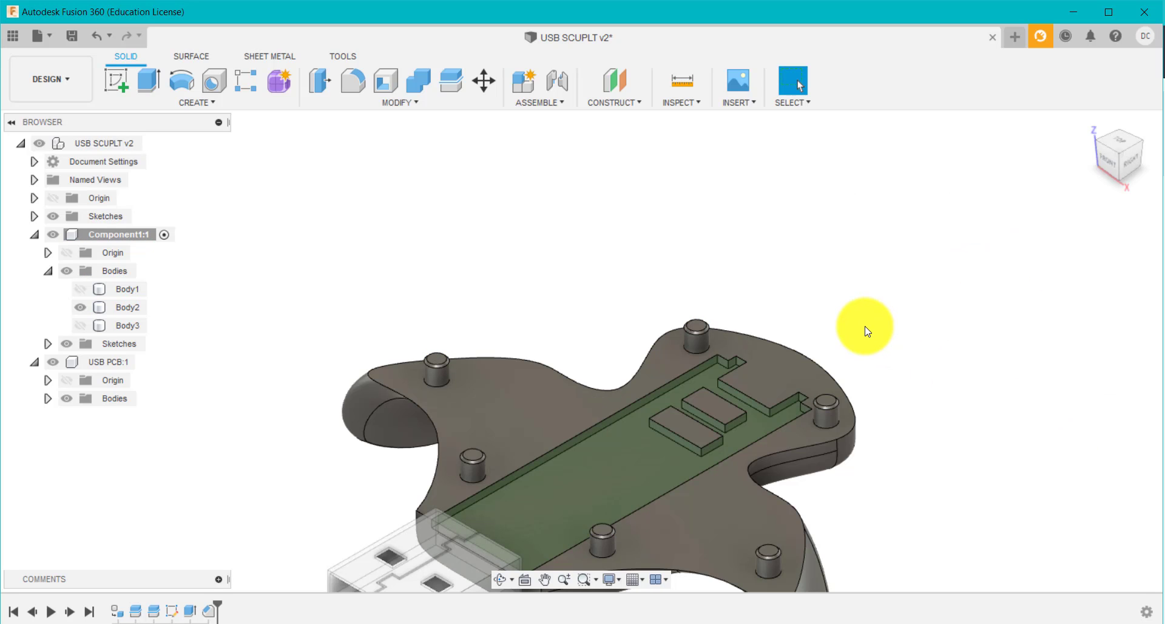
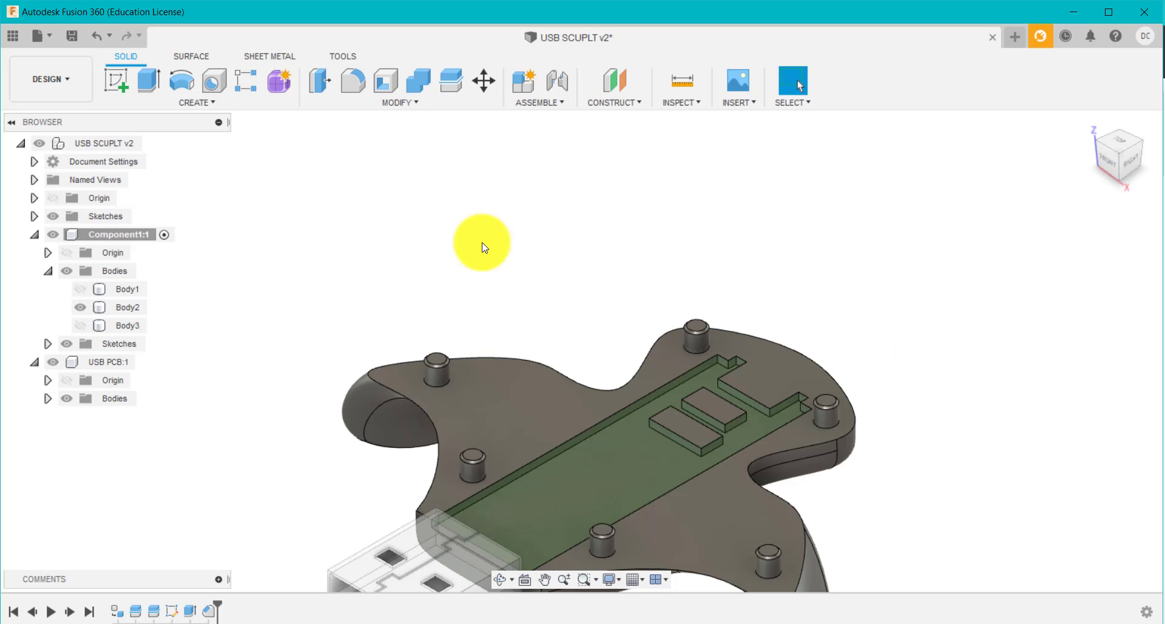
Step: Show Body3 over the lower half, examine where the pegs reach its outer surface, and hide Body3 again
scroll(364, 296, down, 3)
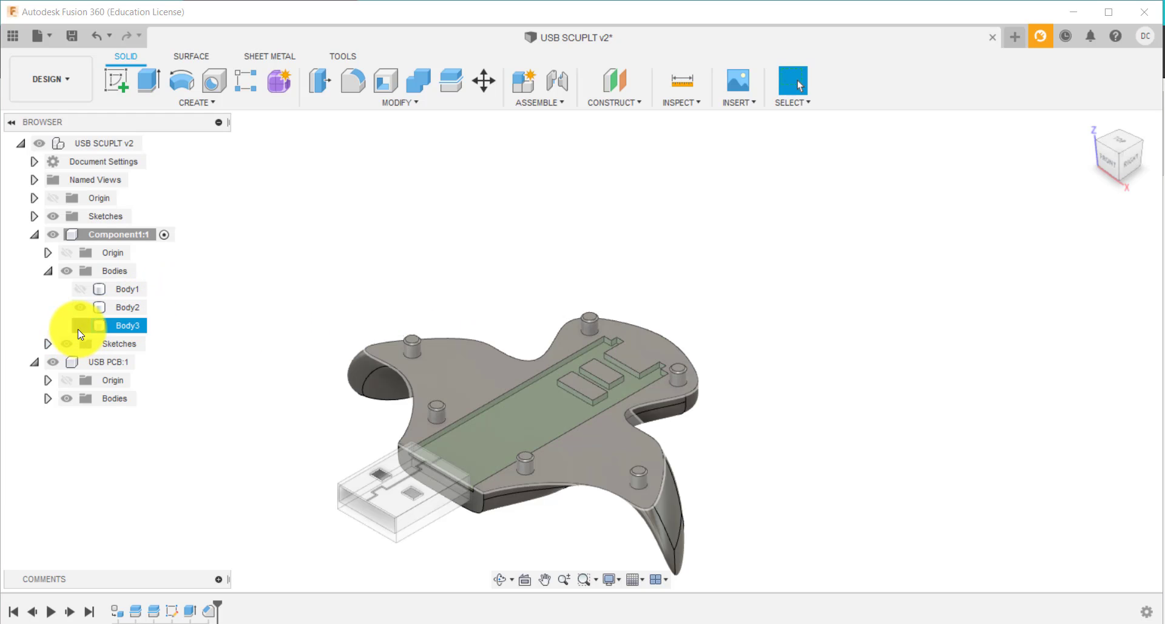
click(78, 328)
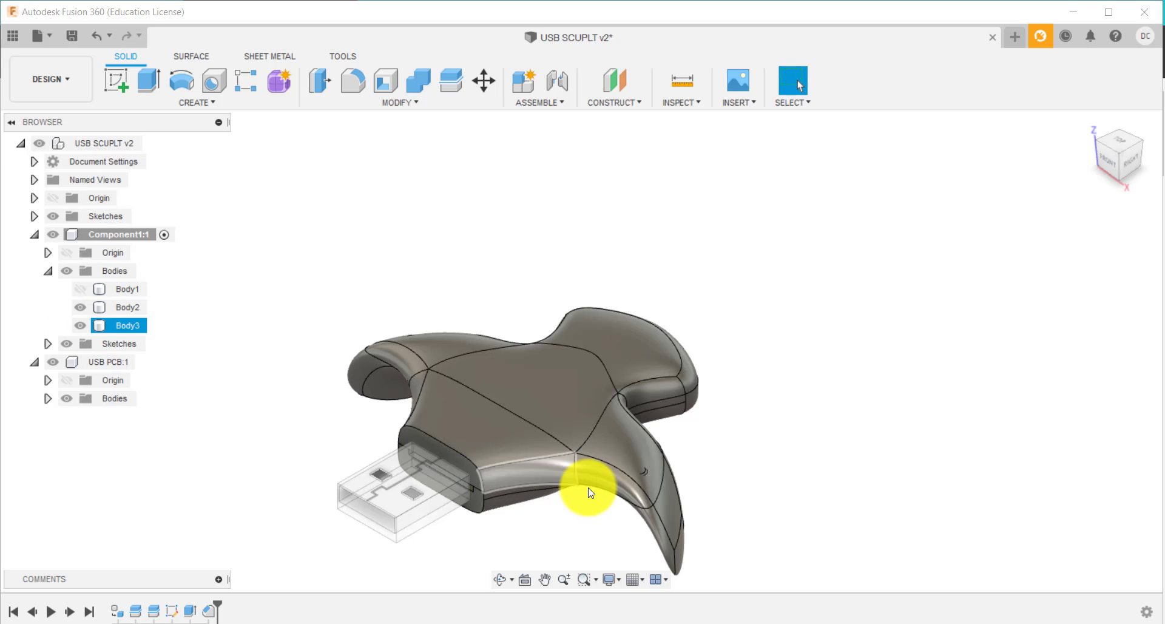
scroll(622, 514, up, 4)
scroll(621, 514, up, 3)
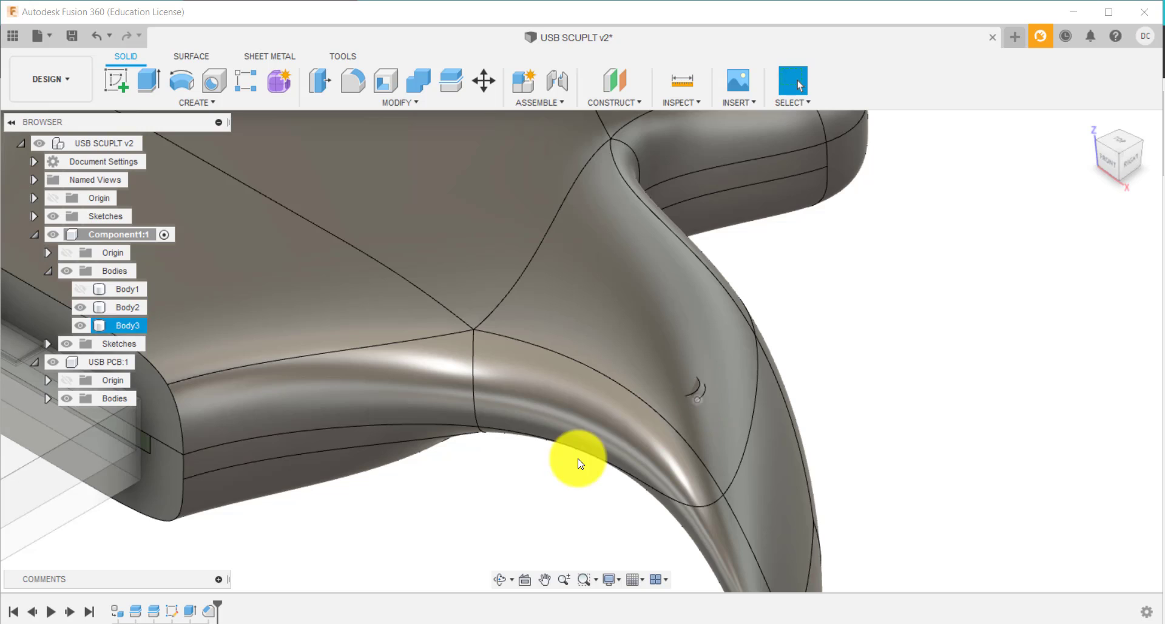
scroll(577, 463, down, 6)
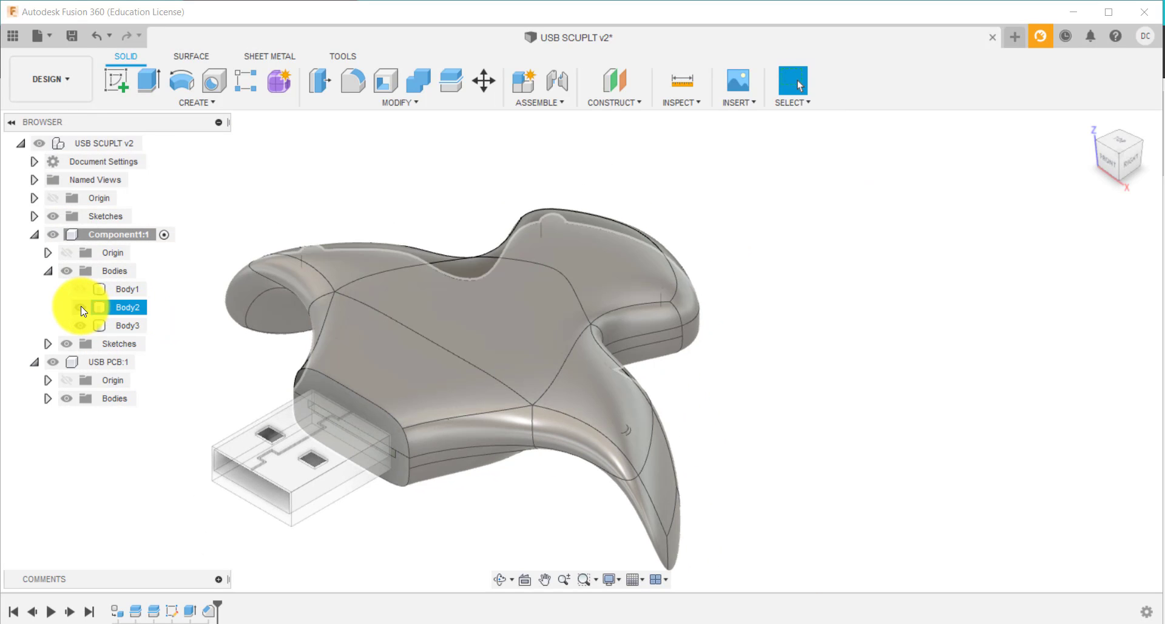
click(82, 308)
click(80, 325)
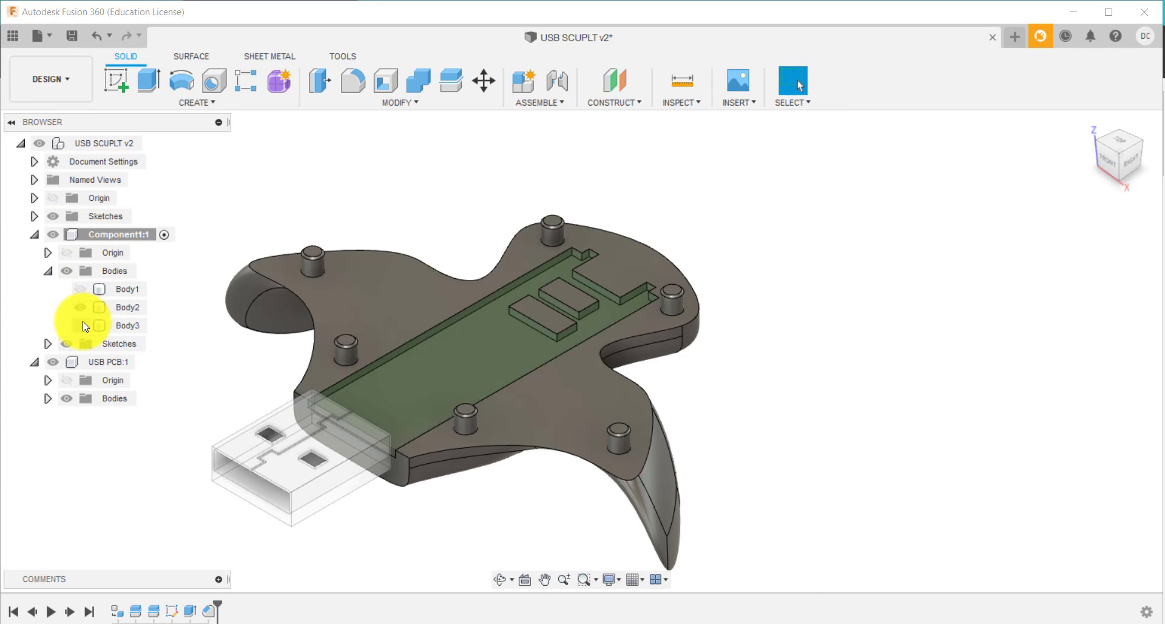
Step: Edit the peg extrusion on Body2 and set its distance to 2 mm
right_click(189, 611)
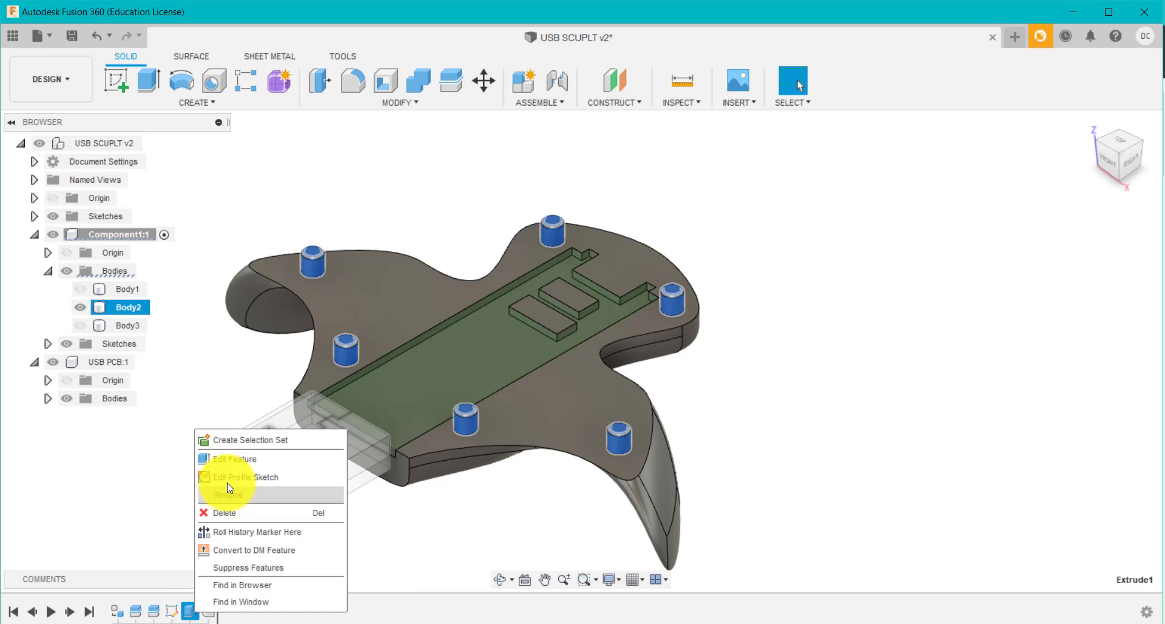
click(221, 459)
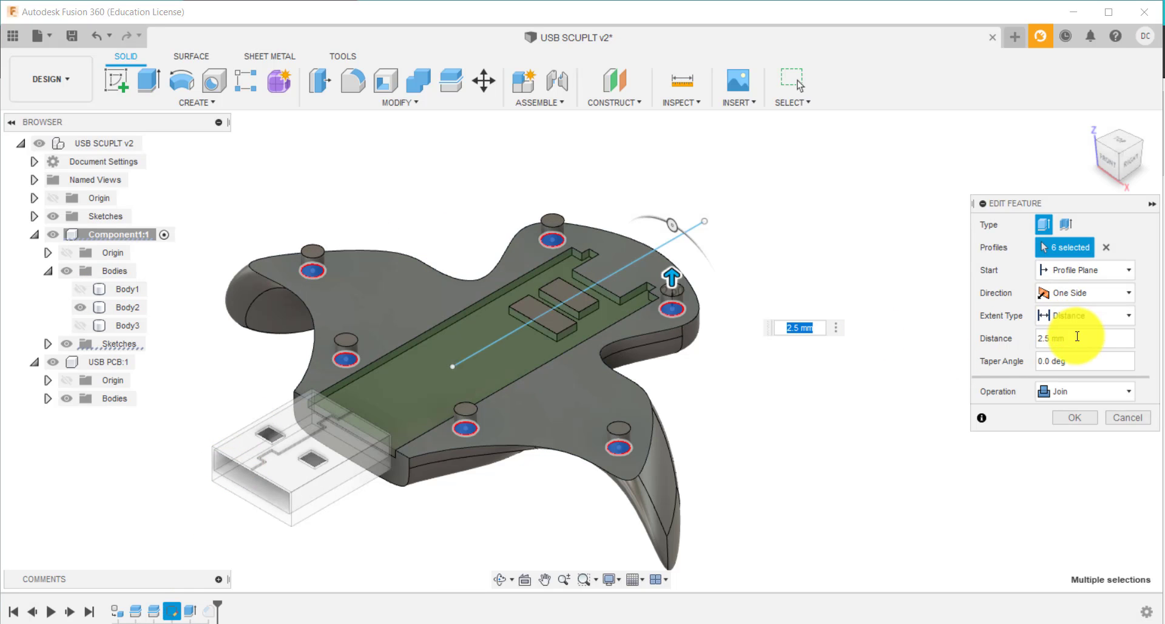
click(1031, 338)
text(2)
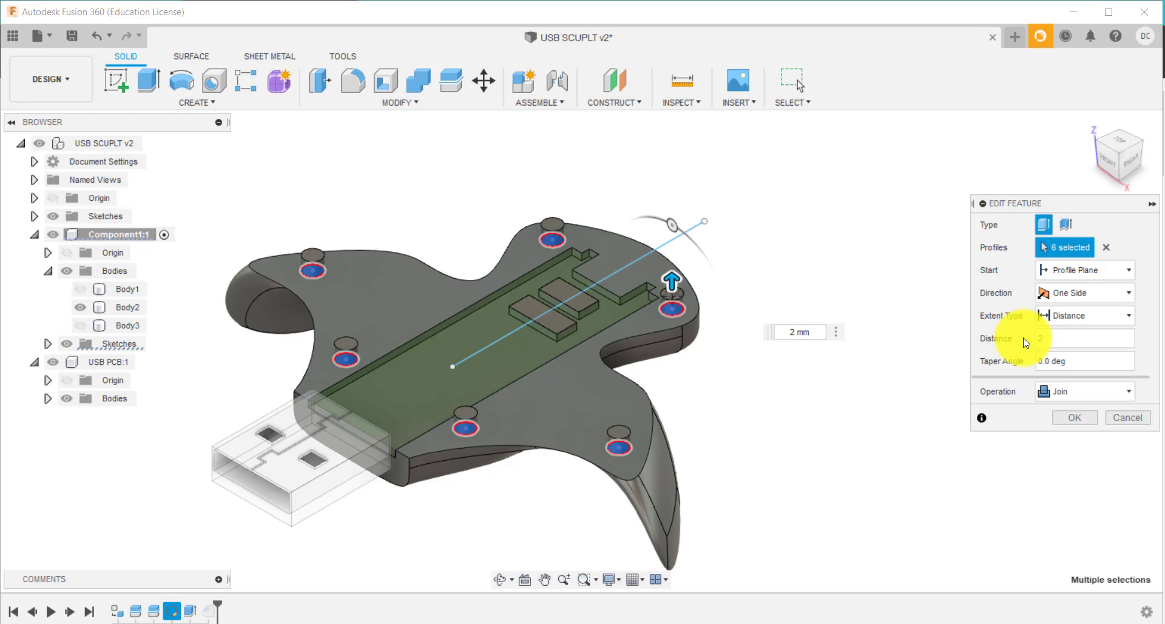
key(Return)
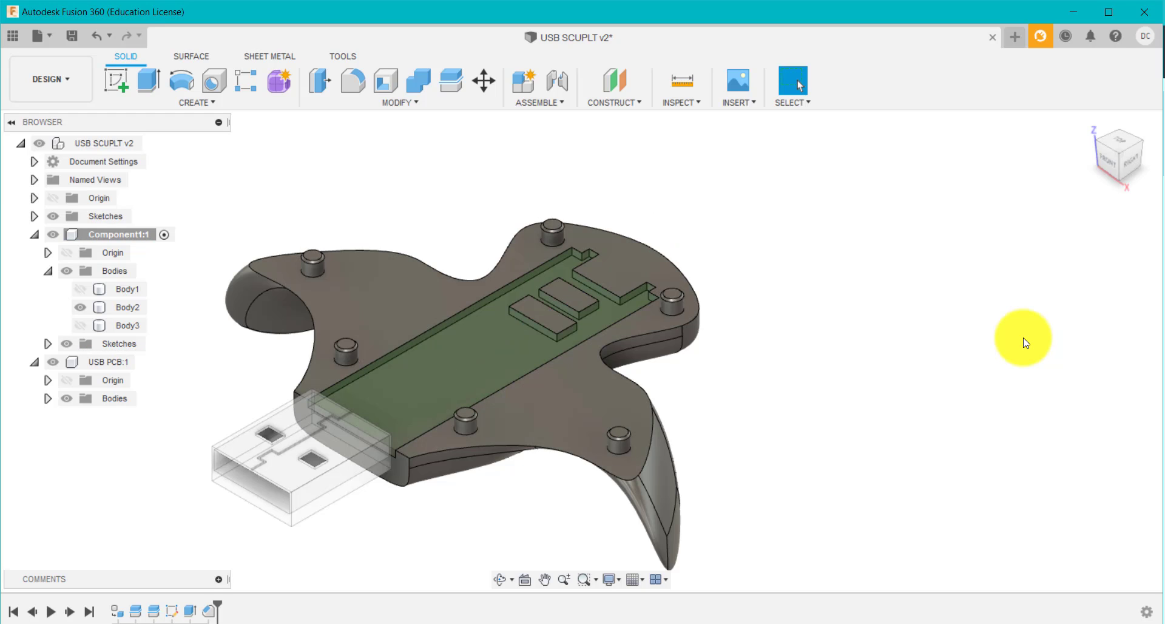
Step: Toggle Body3's visibility to check its outer surface against the shortened pegs, leaving Body3 shown
click(83, 331)
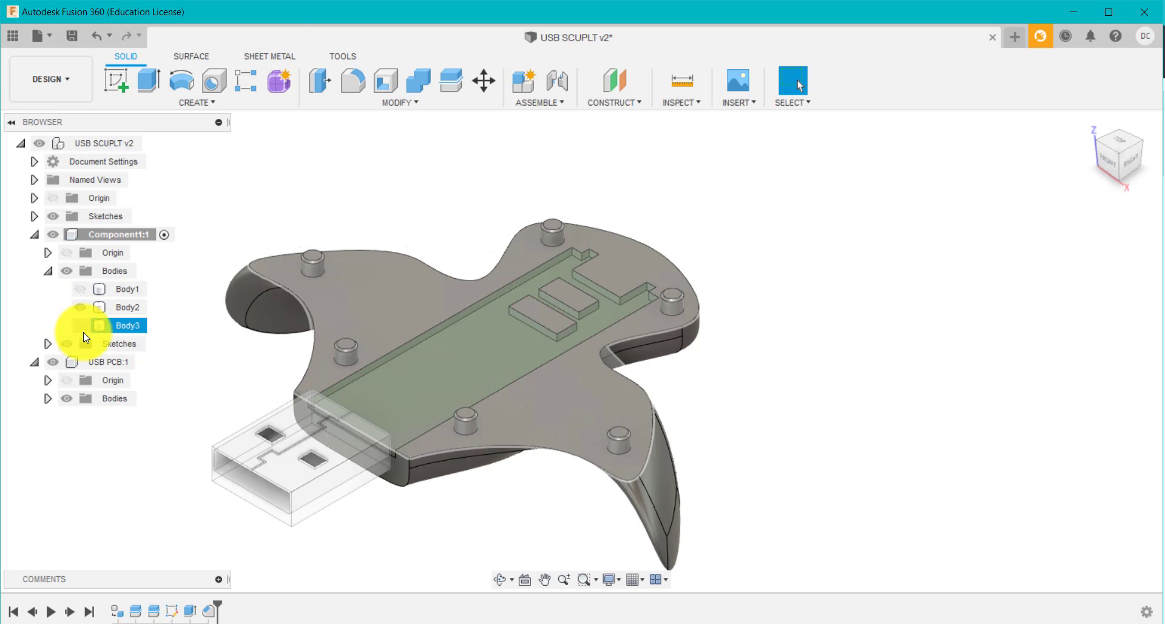
click(82, 330)
click(82, 330)
click(82, 330)
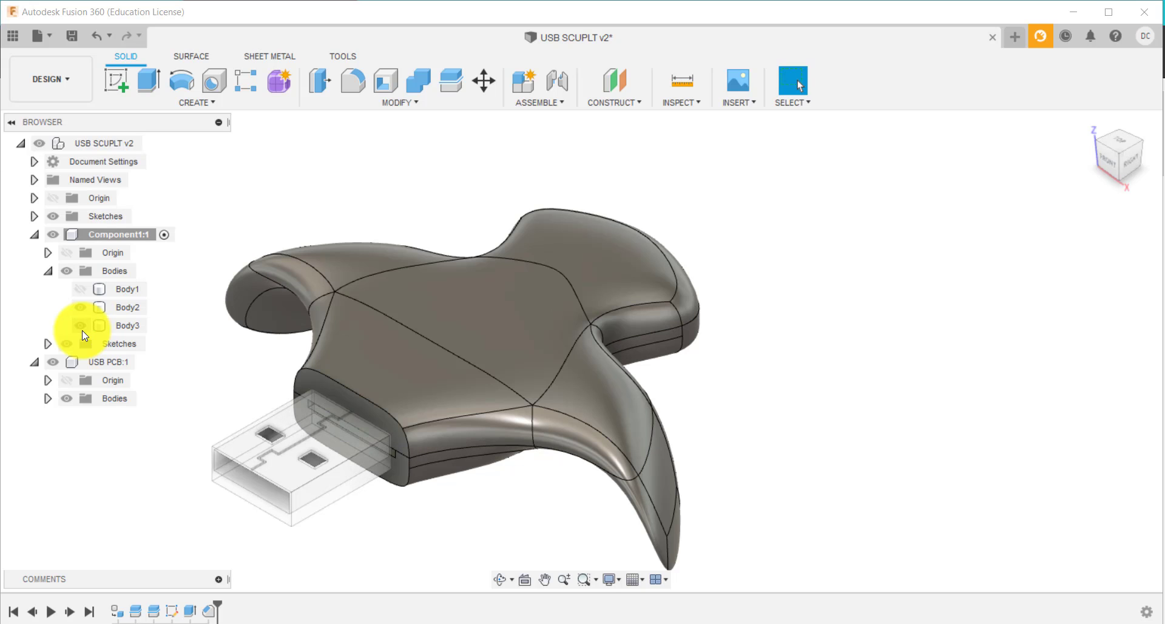
click(81, 330)
click(81, 330)
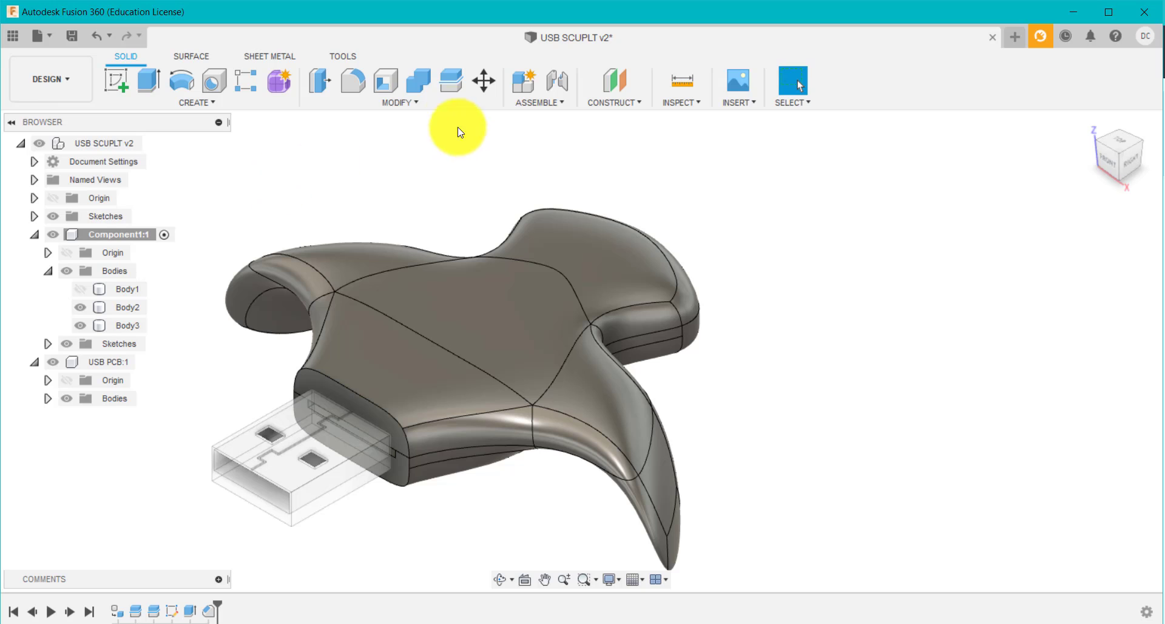
Step: Combine the halves with a Cut operation, using Body3 as target and Body2 as tool, with Keep Tools enabled
click(429, 90)
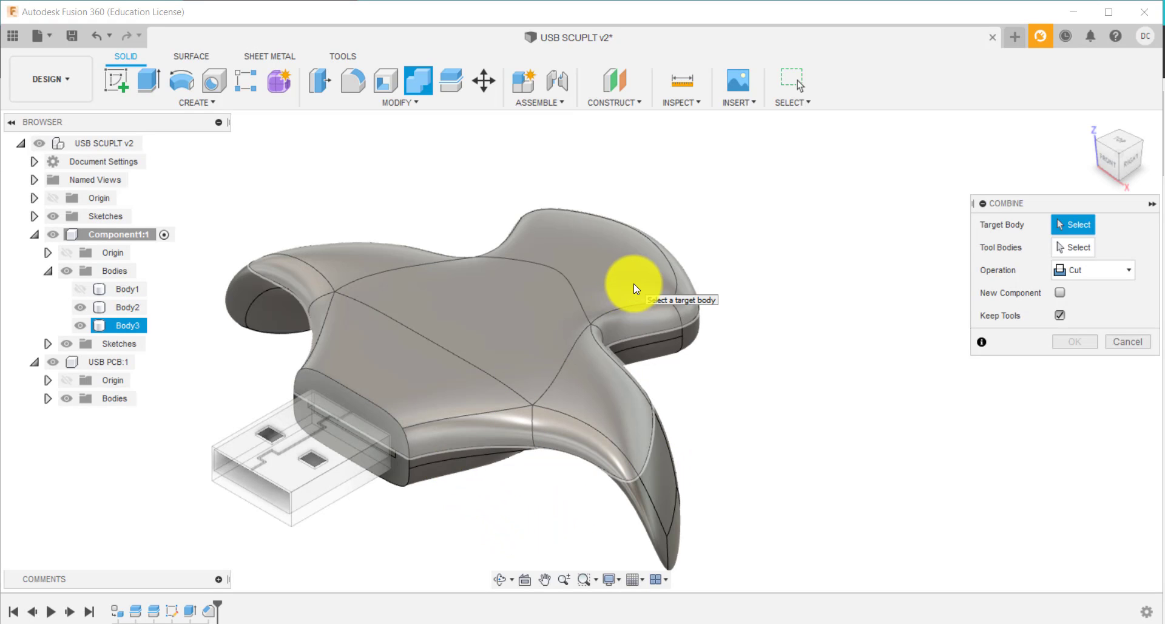
click(634, 283)
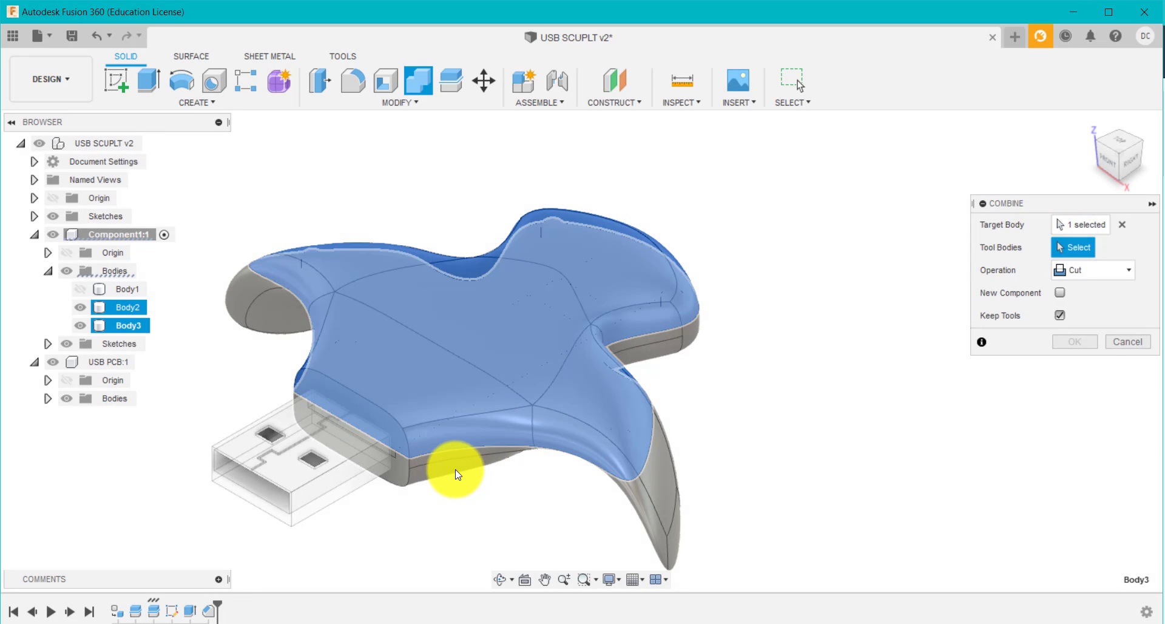
click(456, 473)
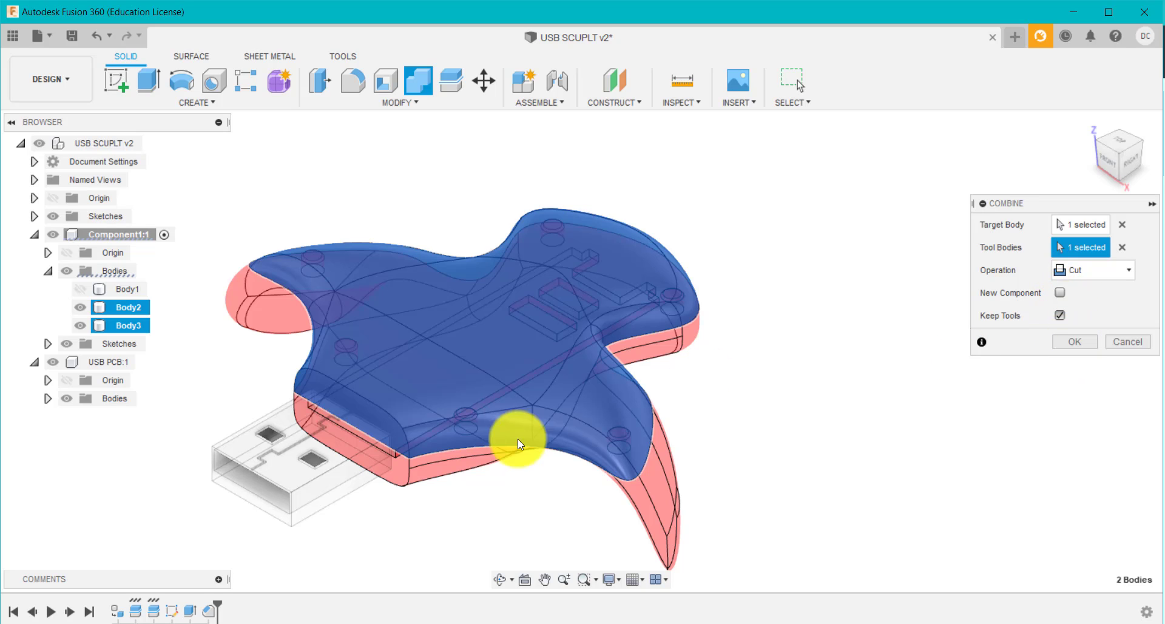
click(1058, 343)
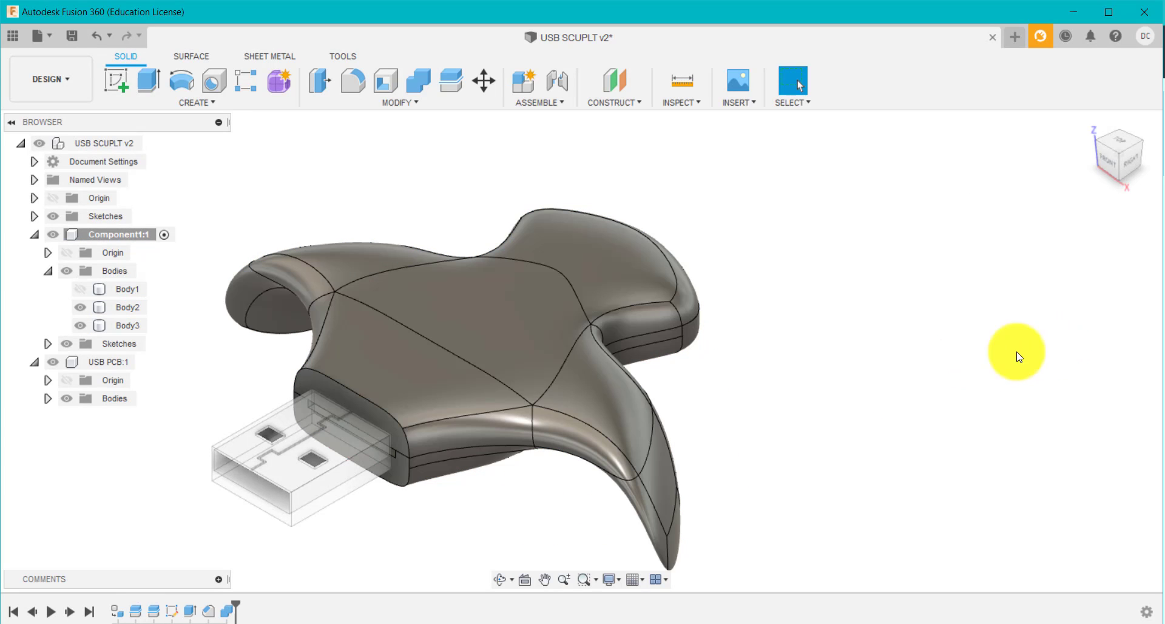
Step: Hide Body2 to inspect the peg holes on Body3's split face, and show Body2 and Body1 again
scroll(338, 216, down, 2)
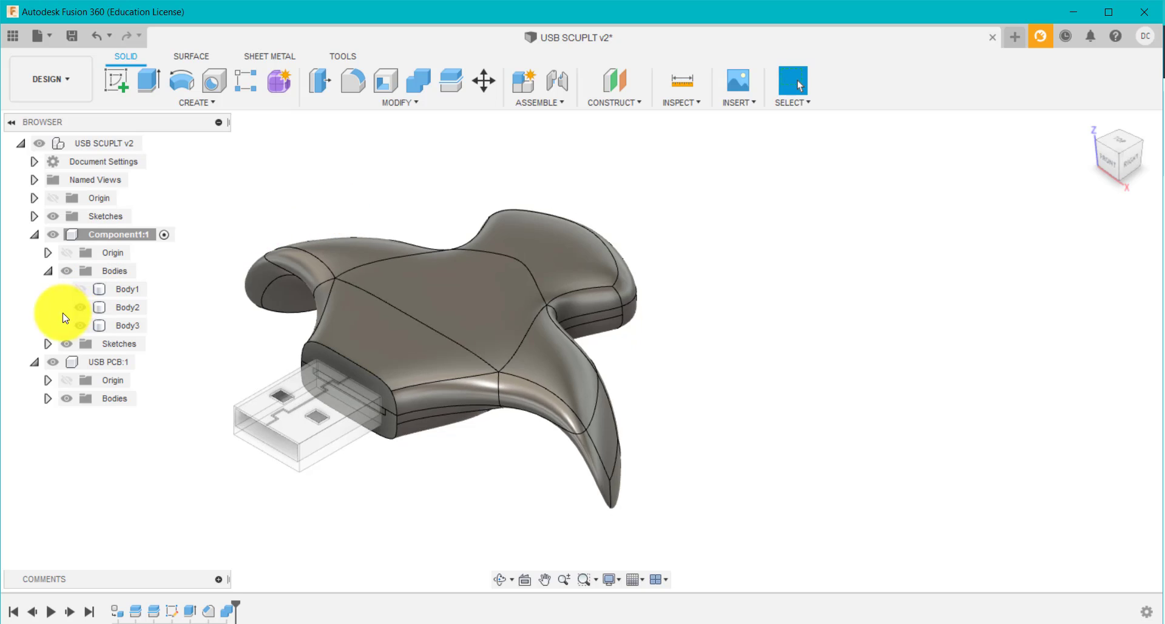
click(80, 308)
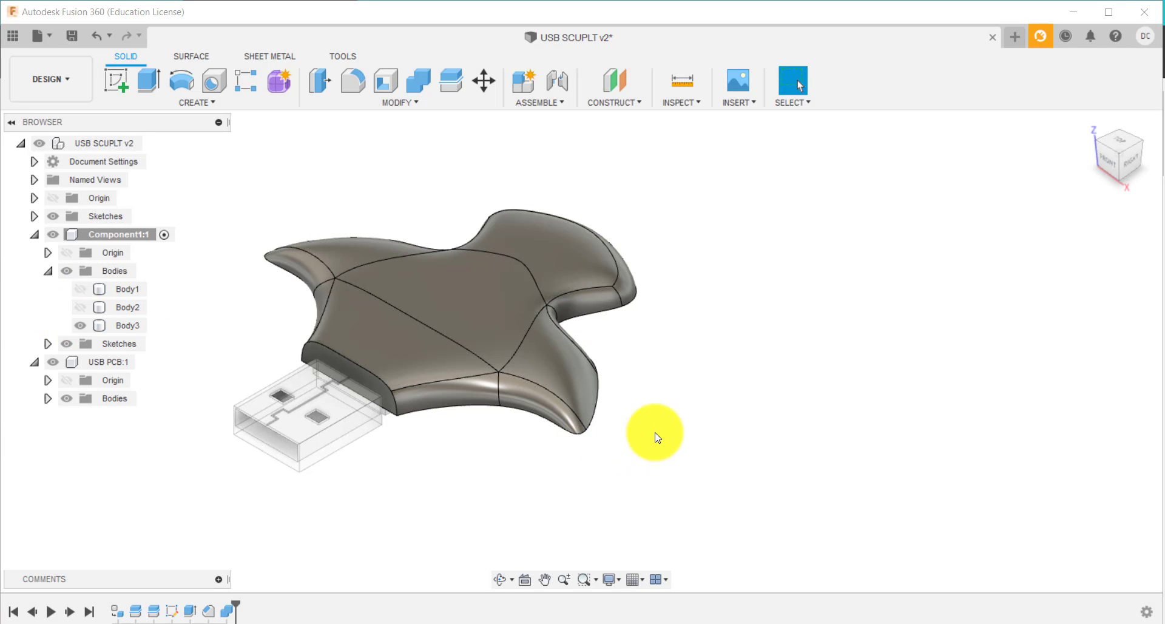
shift+middle_drag(665, 441, 652, 224)
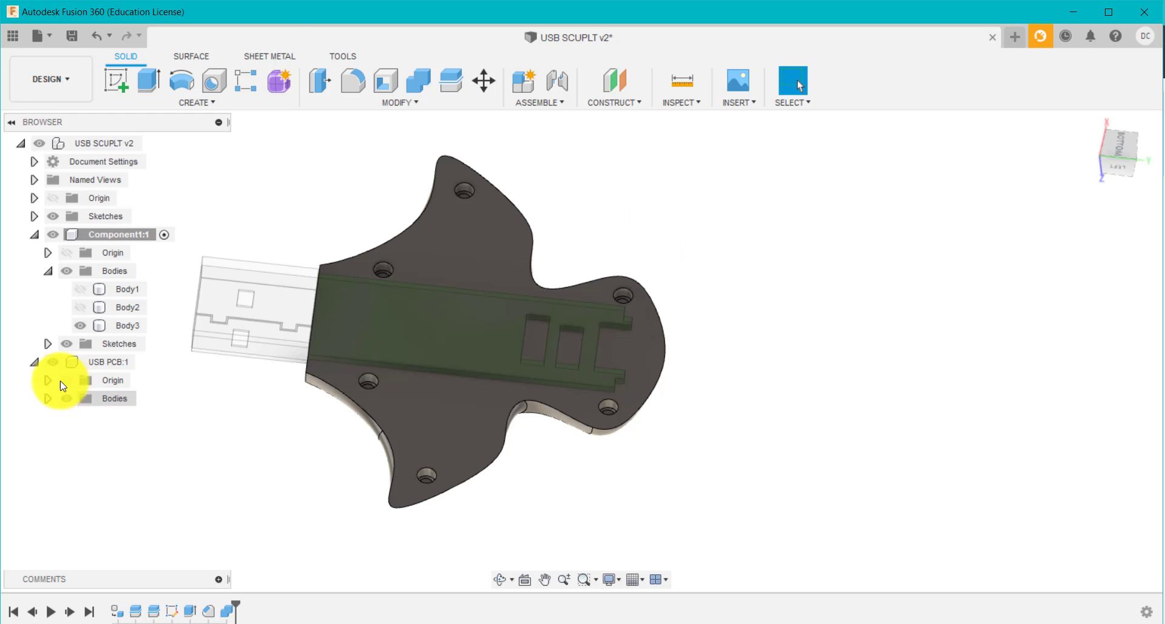
click(80, 308)
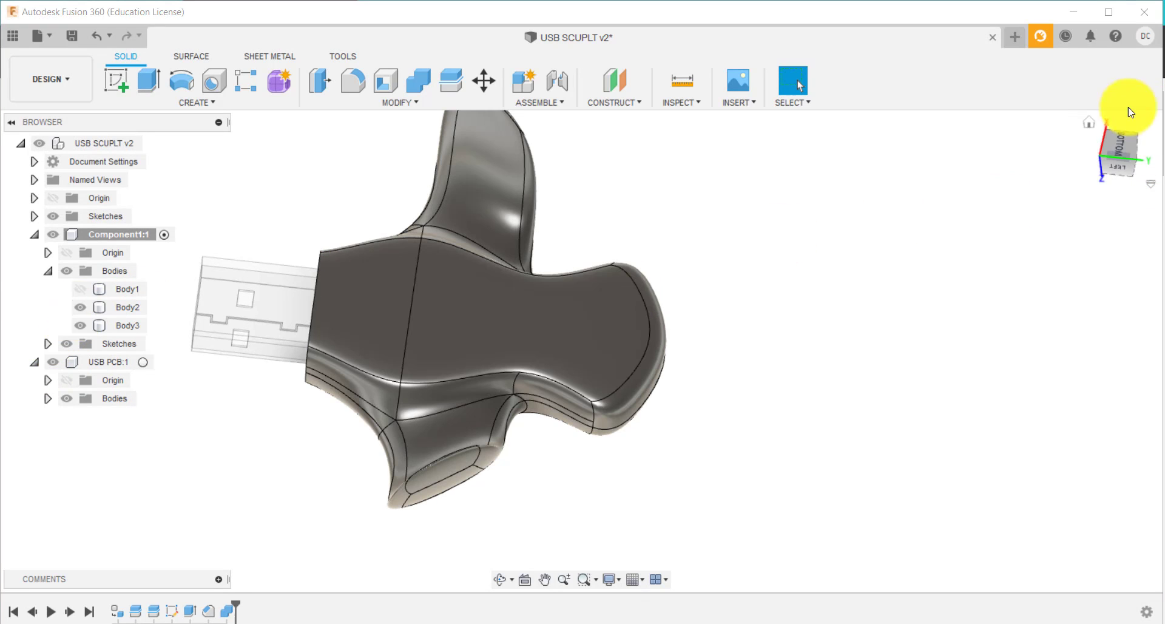
click(1096, 126)
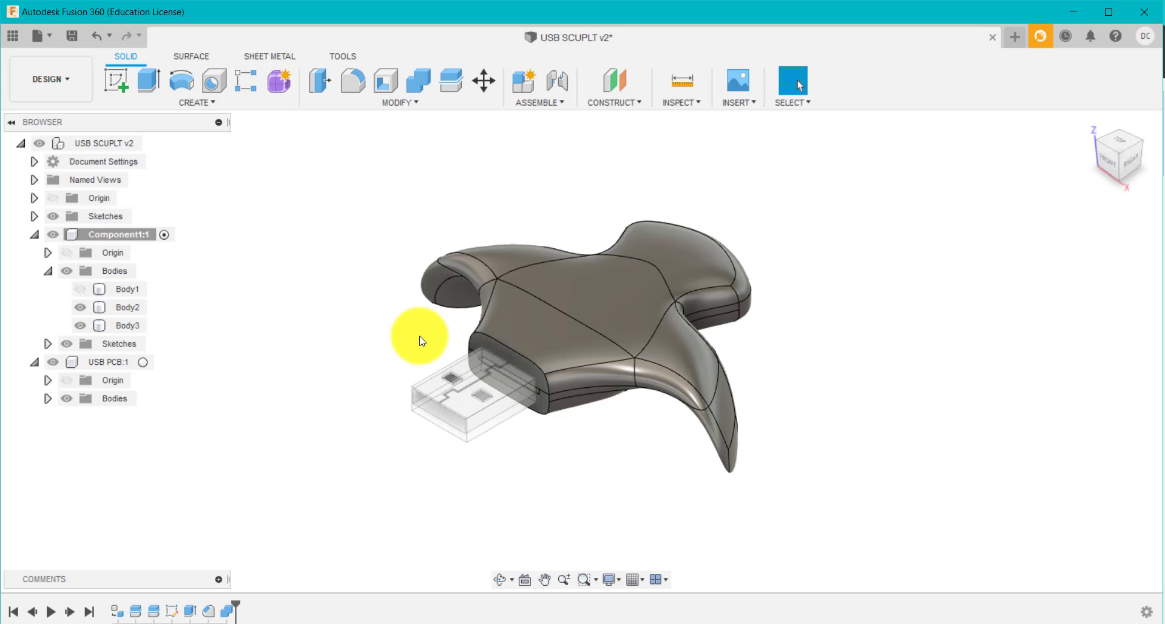
click(80, 289)
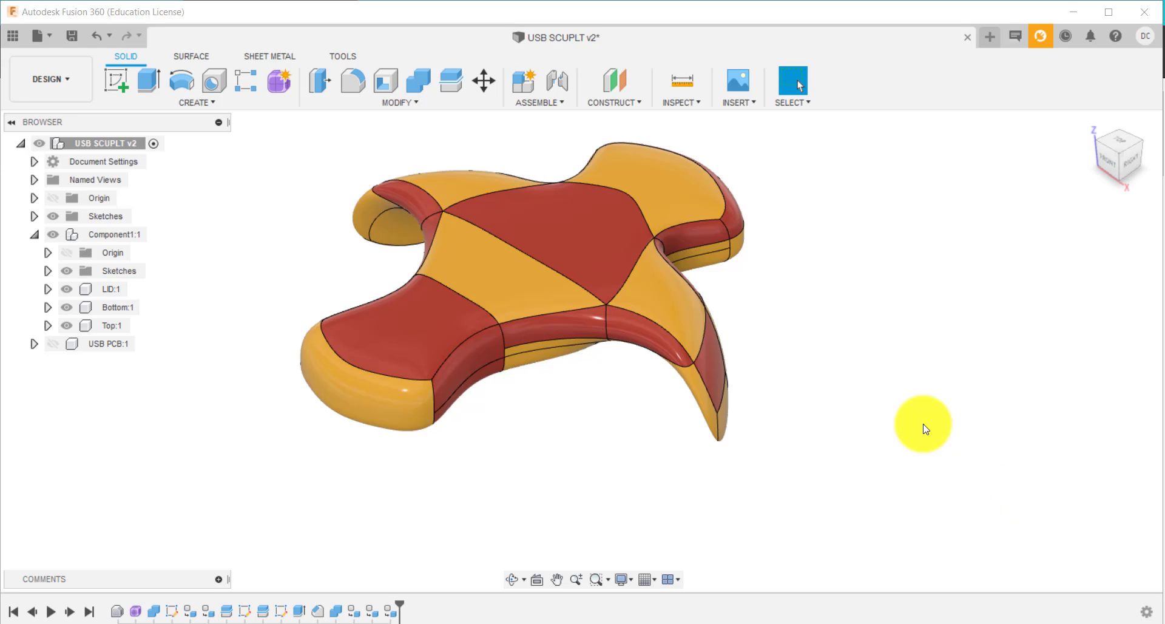
Step: Hide Component1, show the USB PCB, and examine the hollow opening of its metal connector
click(110, 345)
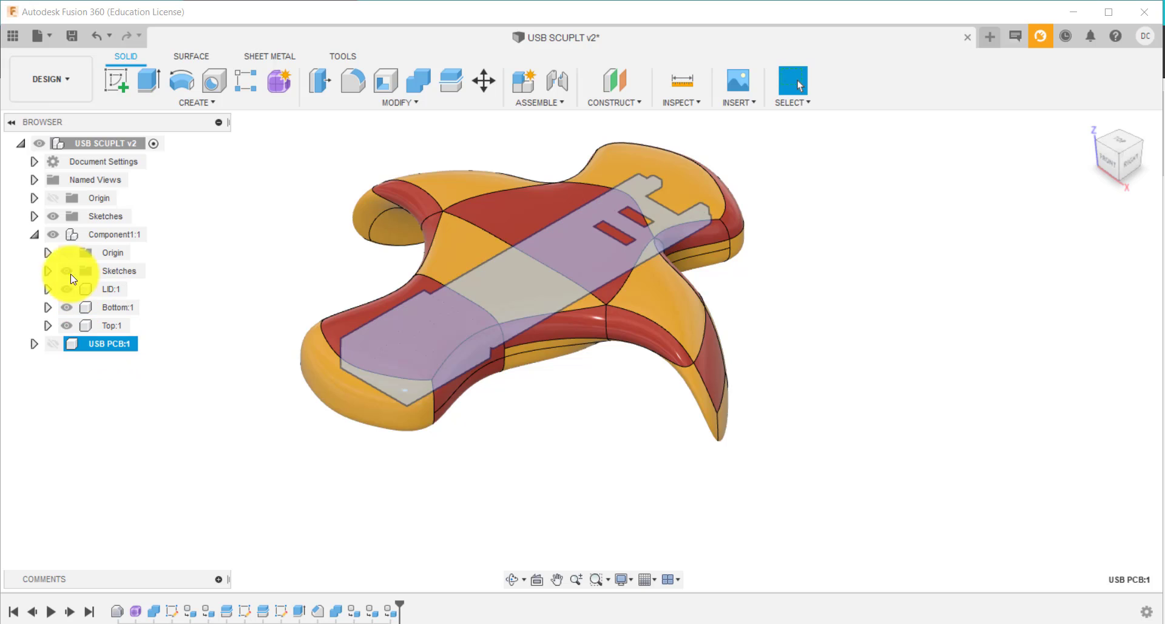
click(53, 234)
click(229, 333)
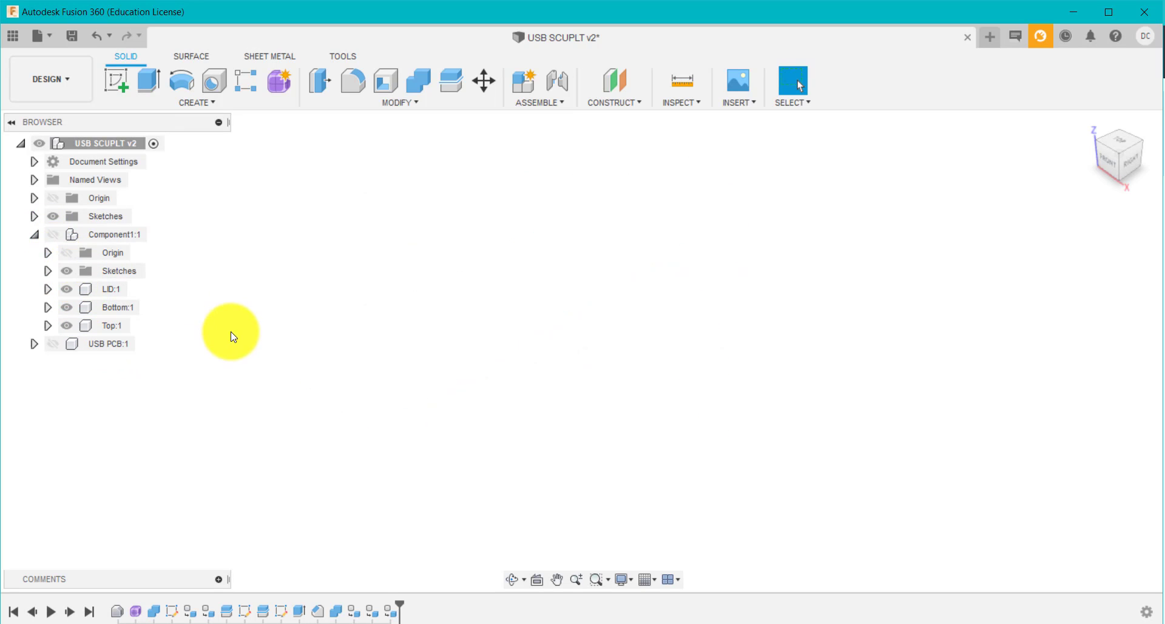
click(55, 346)
click(53, 344)
scroll(377, 446, up, 3)
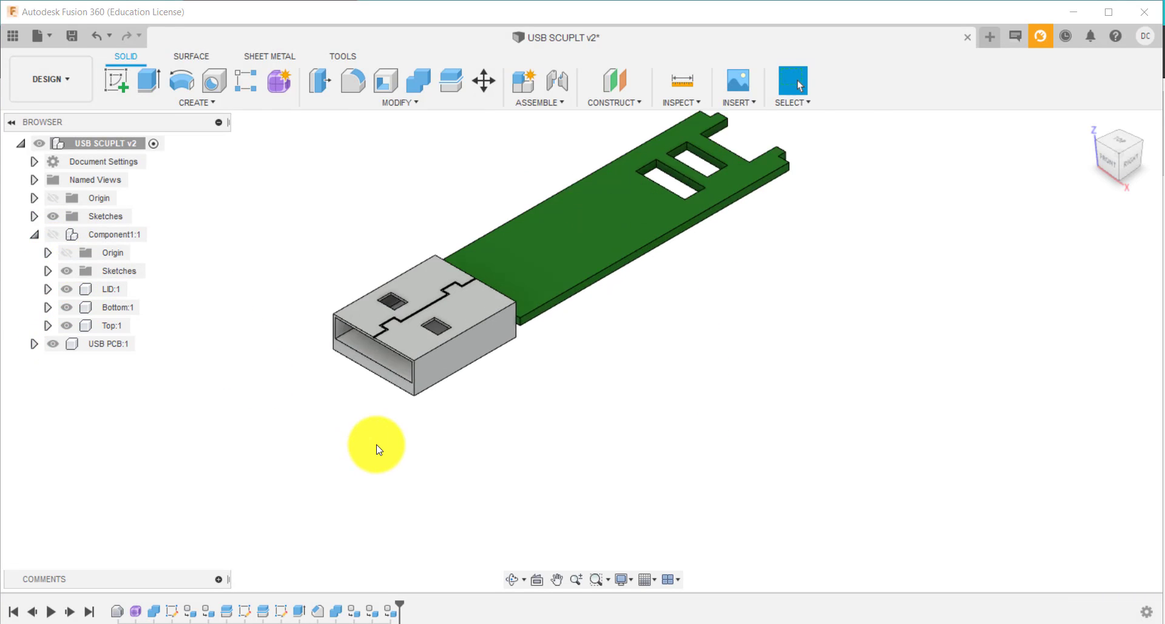
scroll(378, 447, down, 3)
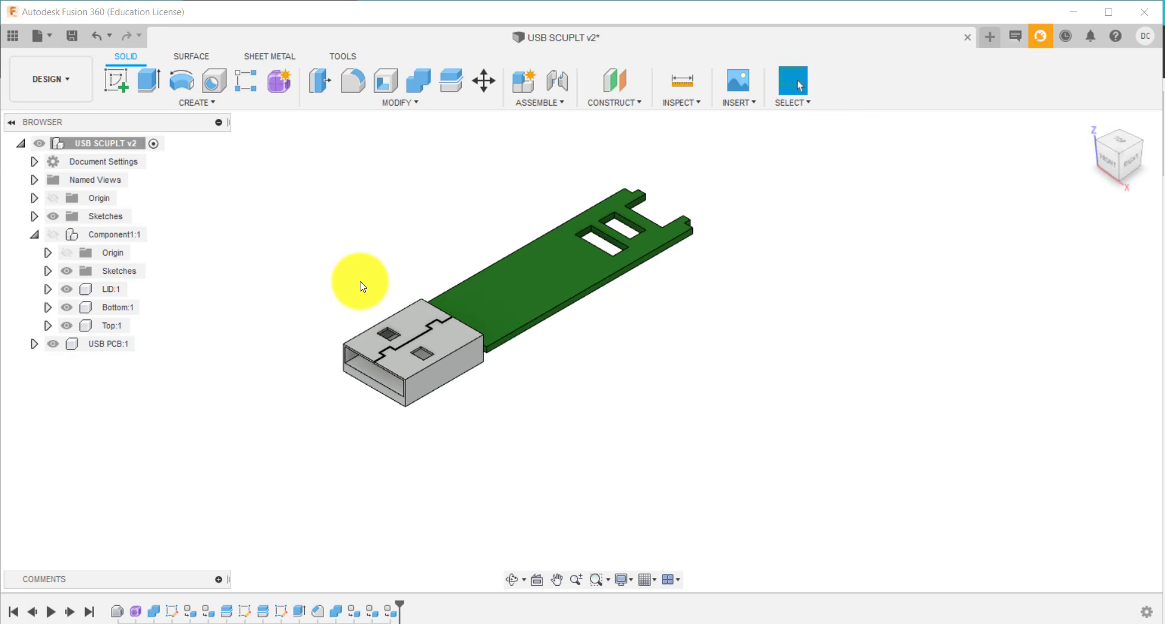
scroll(358, 281, up, 2)
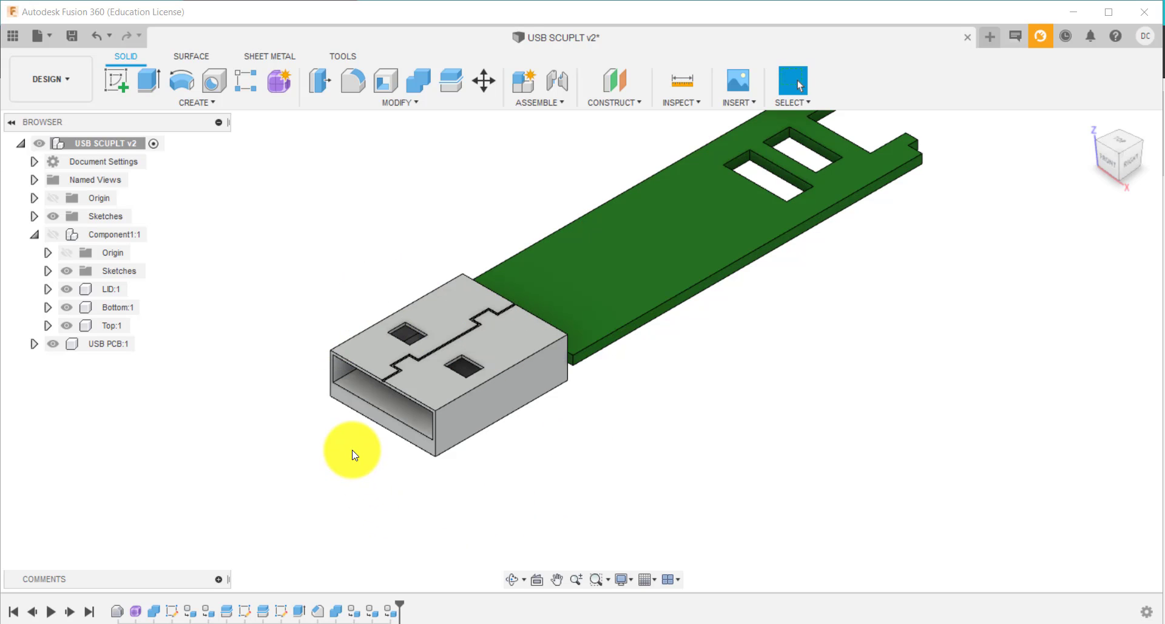
scroll(356, 454, up, 3)
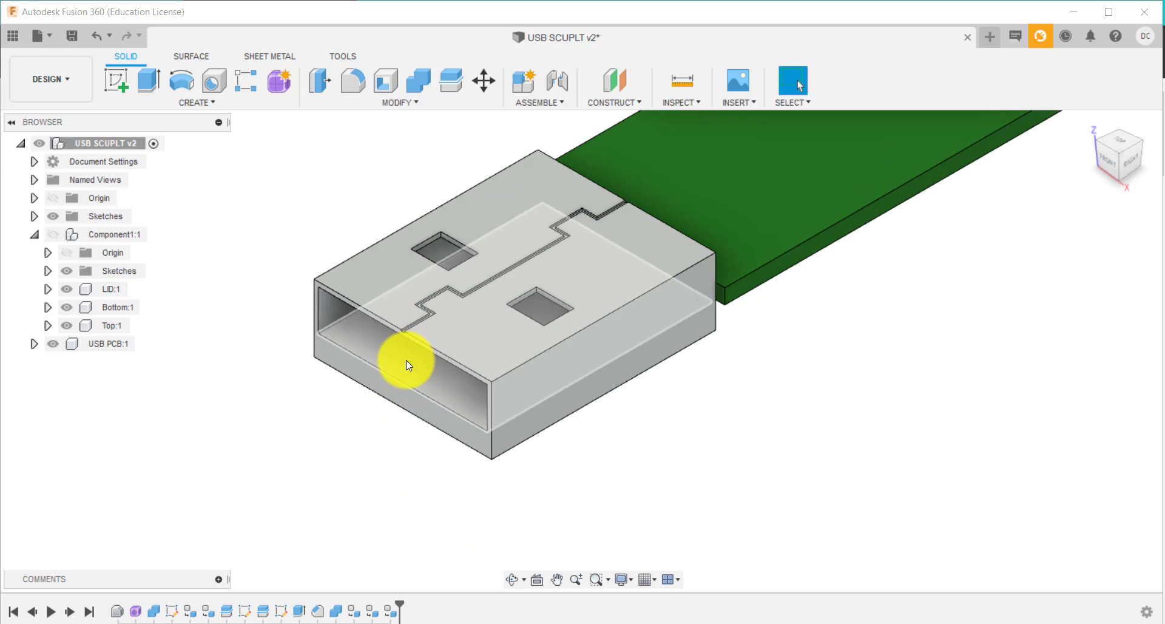
scroll(381, 353, up, 2)
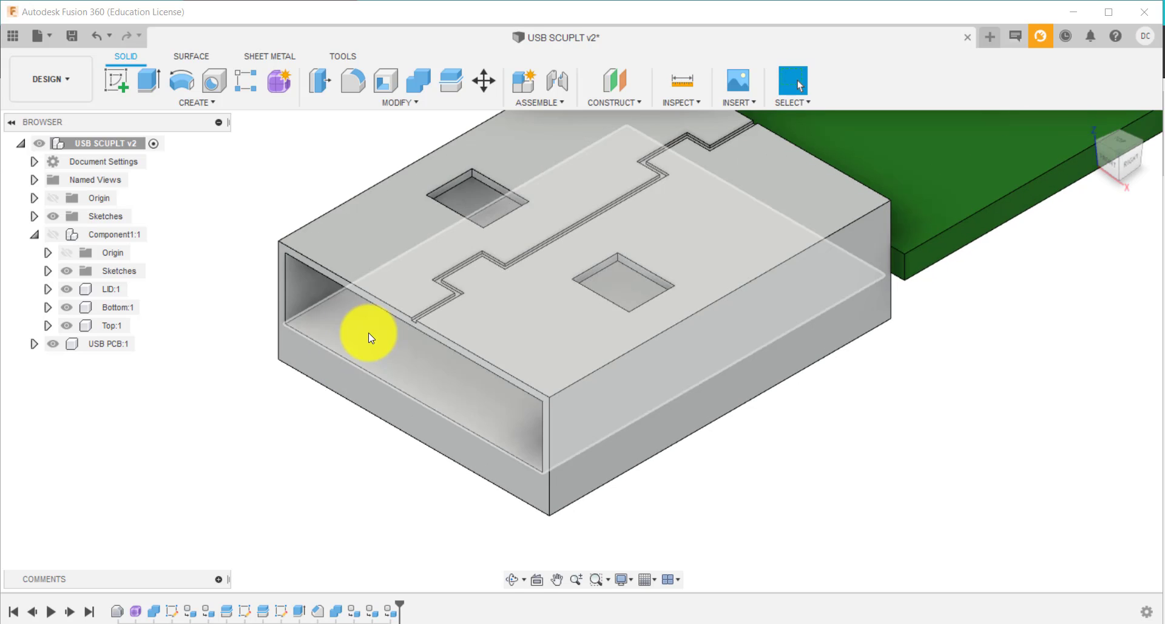
scroll(382, 329, down, 5)
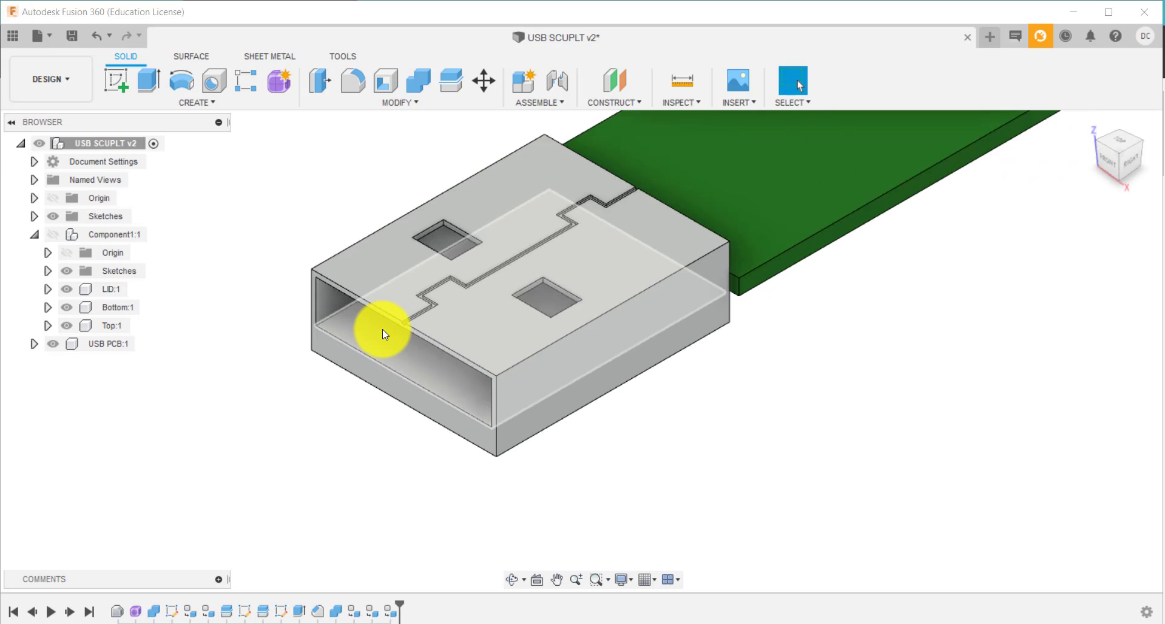
Step: Hide the USB PCB, activate the LID component, show Component1, and hide Bottom and Top to leave only the lid
click(54, 342)
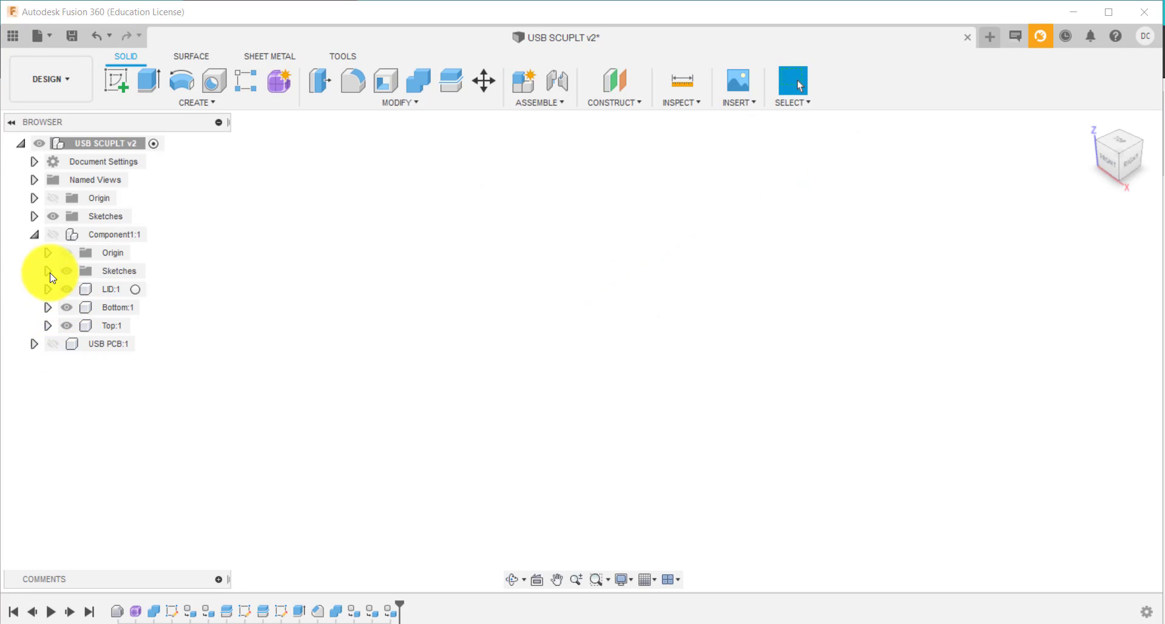
click(49, 290)
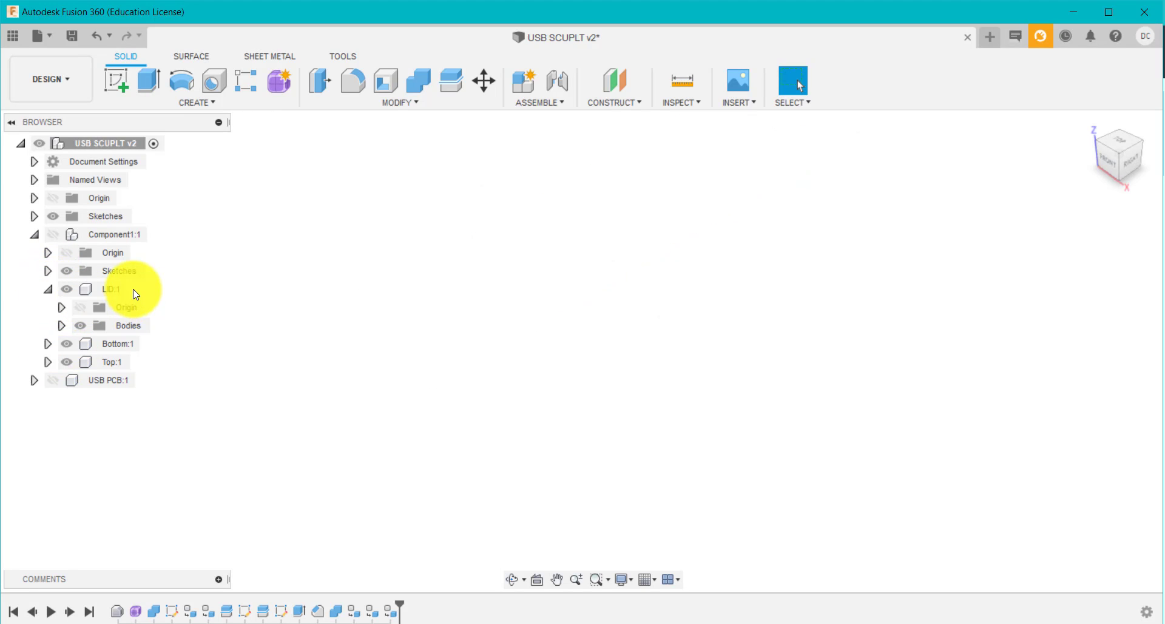
double_click(100, 290)
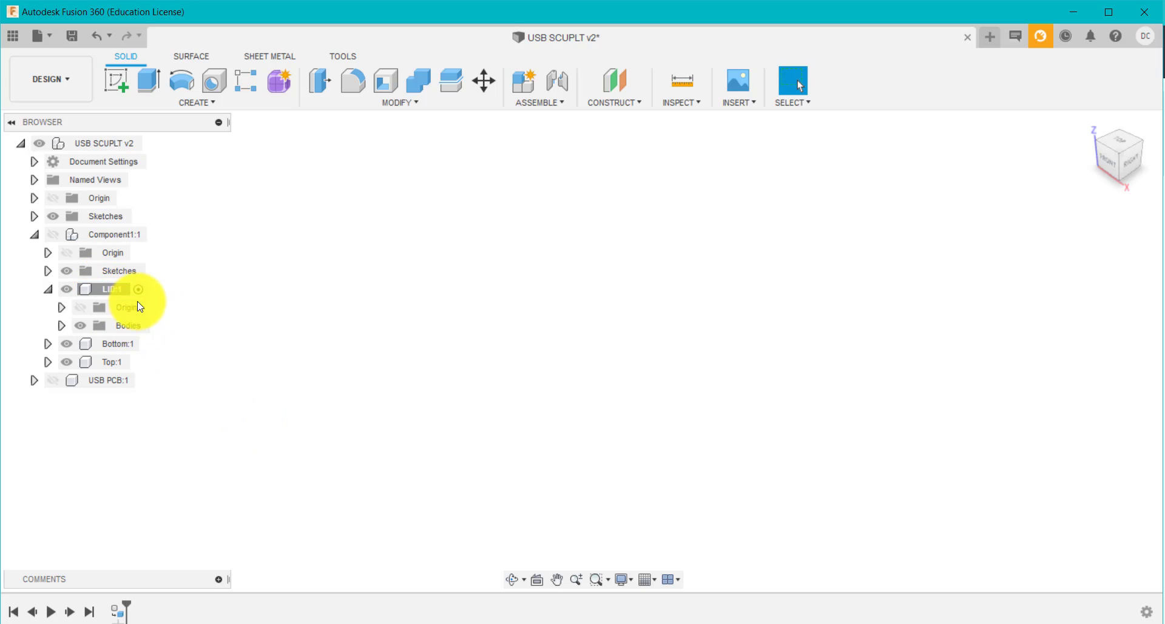
click(52, 235)
click(205, 430)
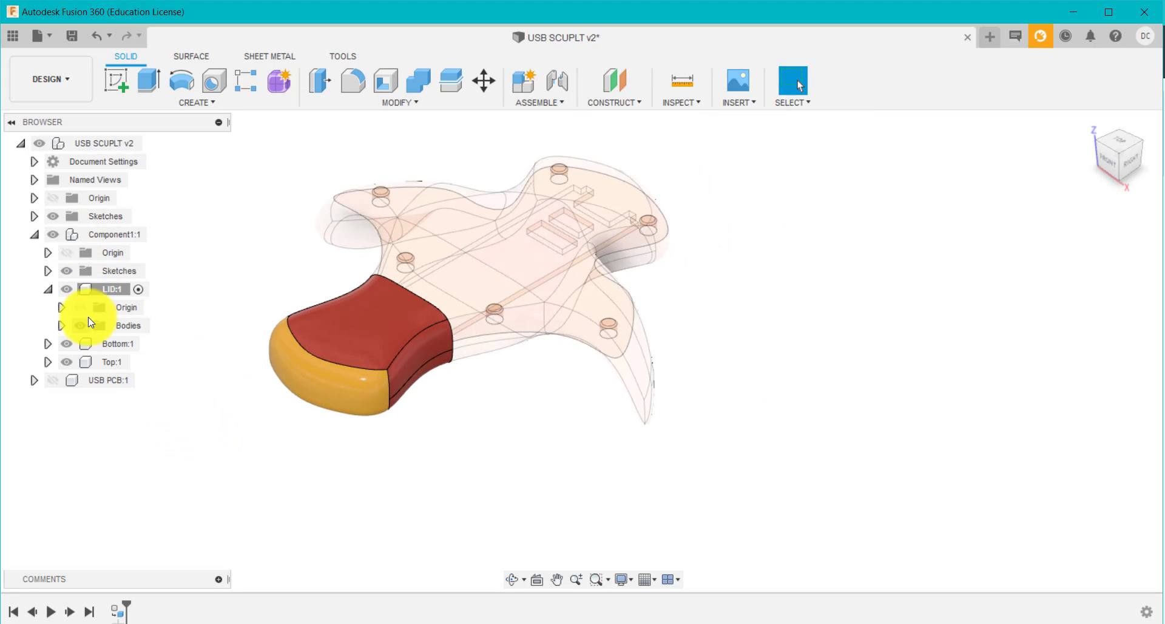
click(67, 343)
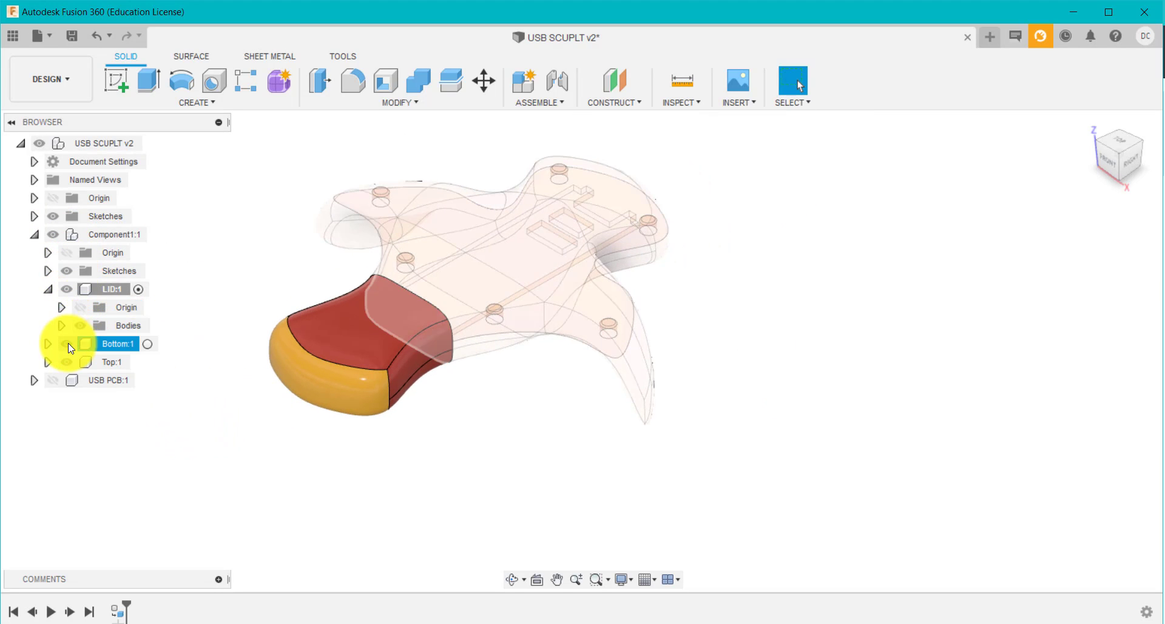
click(67, 361)
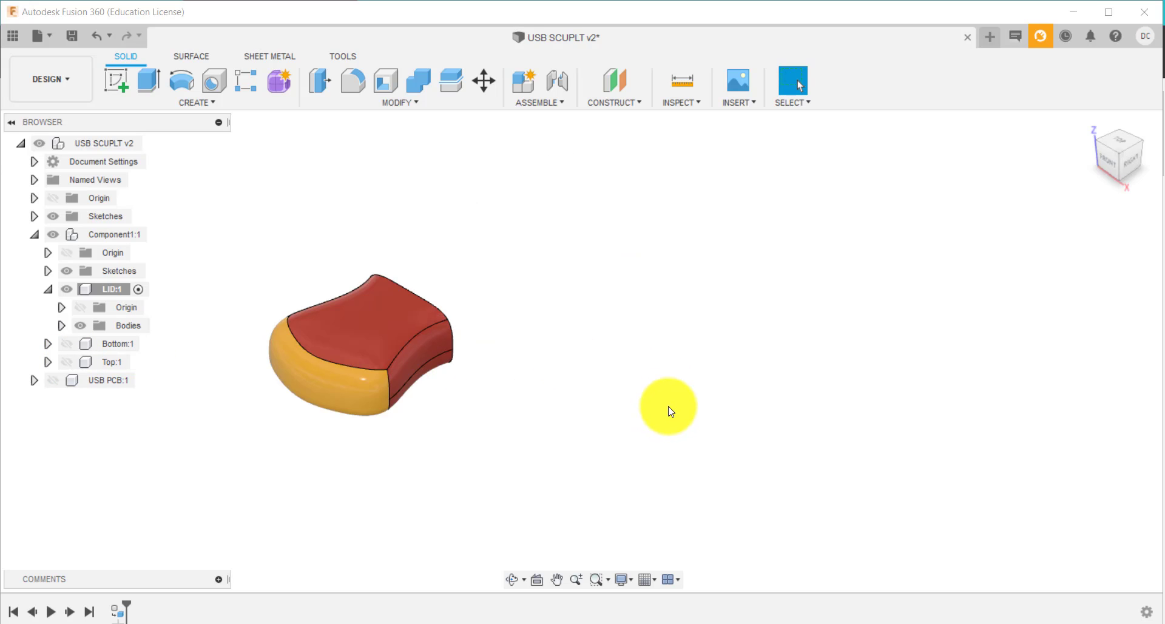
Step: Create a sketch on the lid's flat end face surrounding the USB connector slot
shift+middle_drag(668, 409, 507, 391)
scroll(348, 343, up, 8)
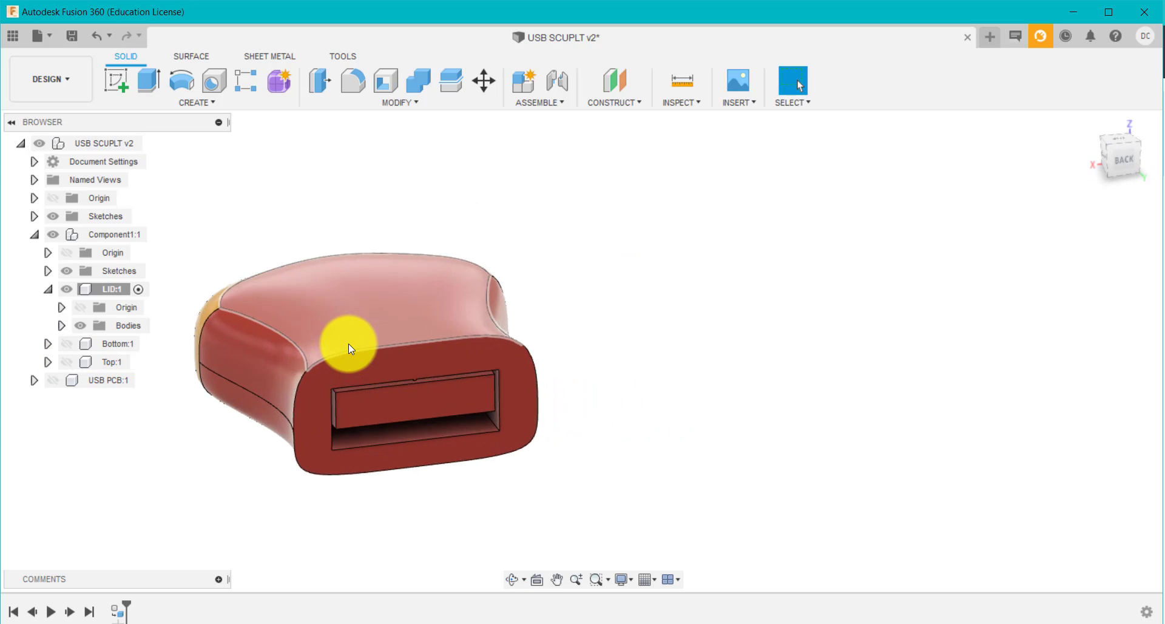
shift+middle_drag(812, 393, 836, 326)
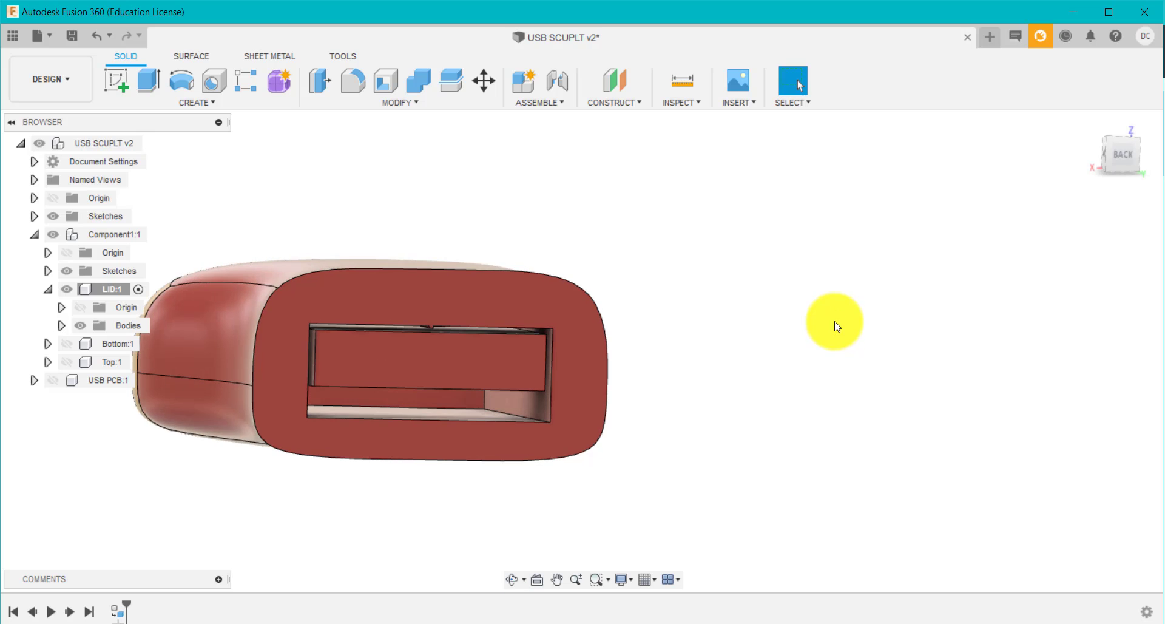
click(502, 302)
click(121, 84)
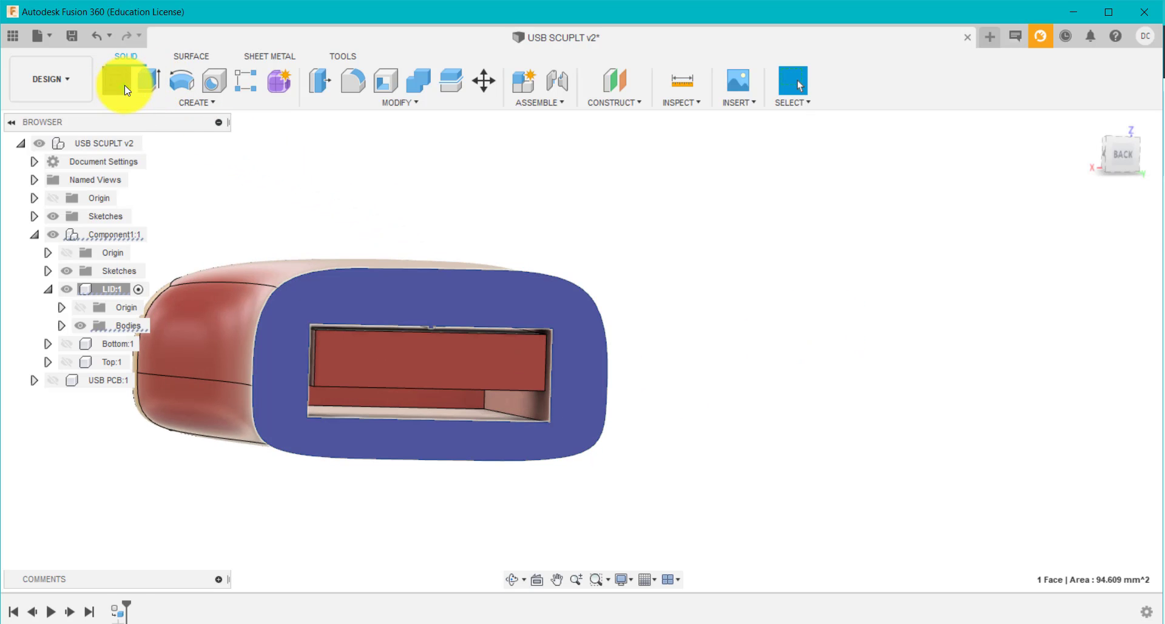
scroll(613, 461, up, 3)
scroll(537, 408, up, 2)
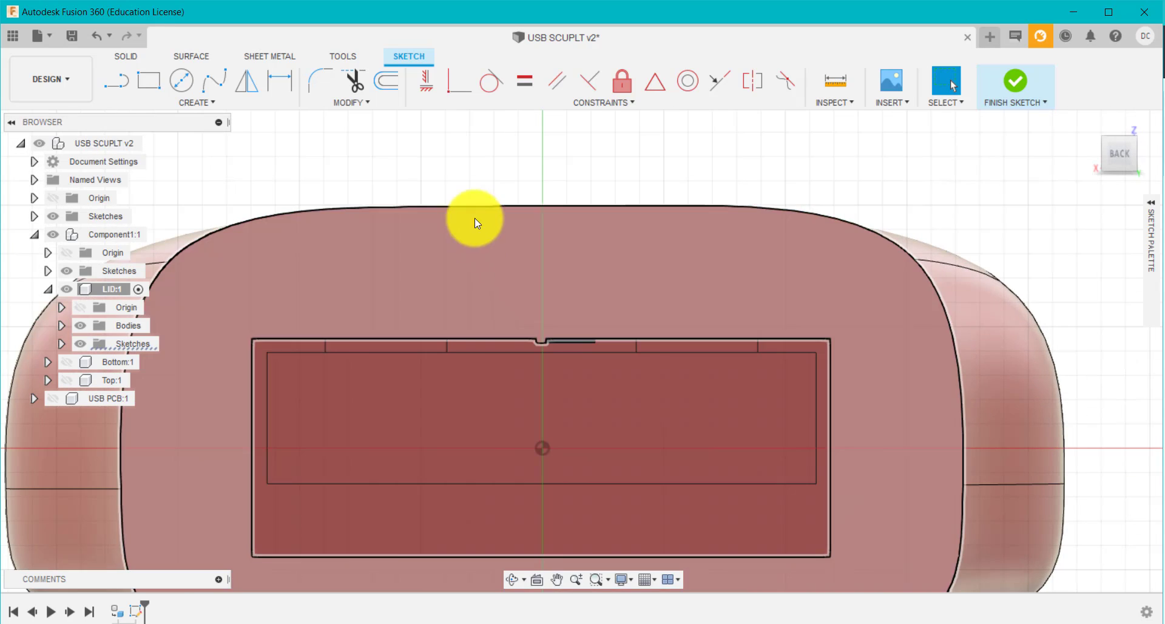
scroll(522, 391, up, 3)
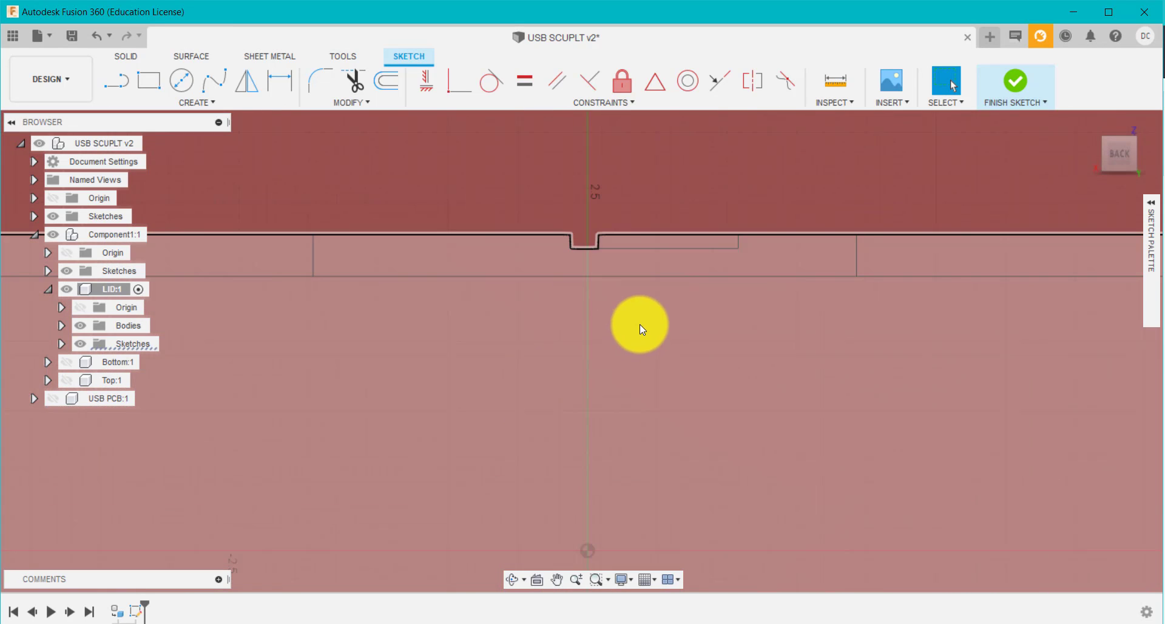
scroll(640, 321, down, 2)
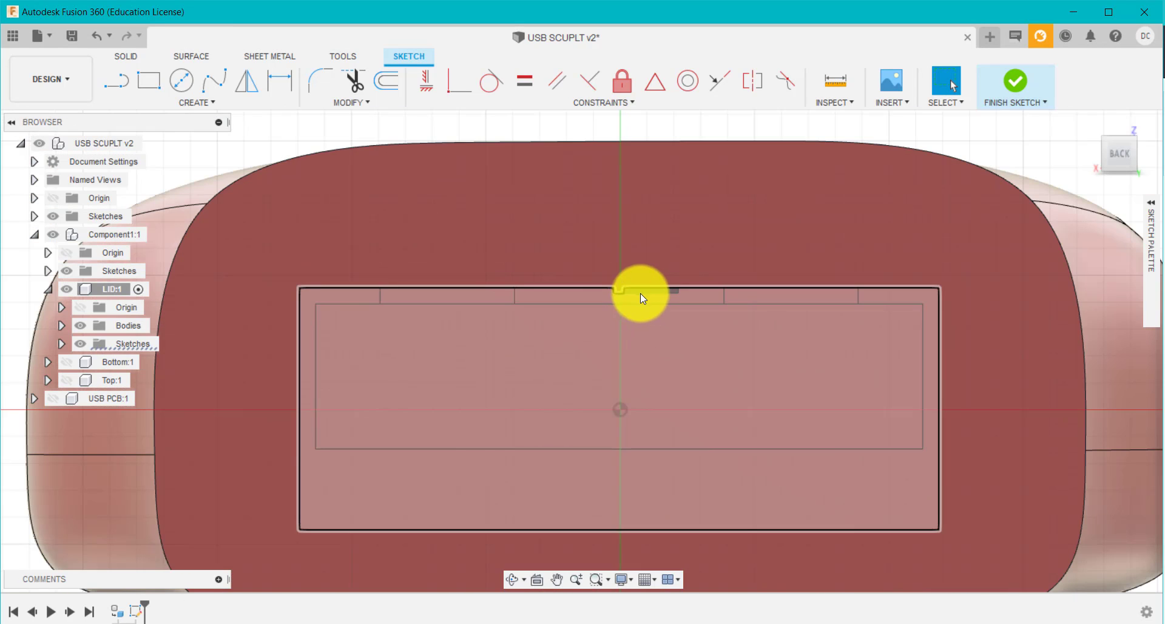
Step: Project the five outer edges of the connector slot into the sketch with Projection Link enabled
key(p)
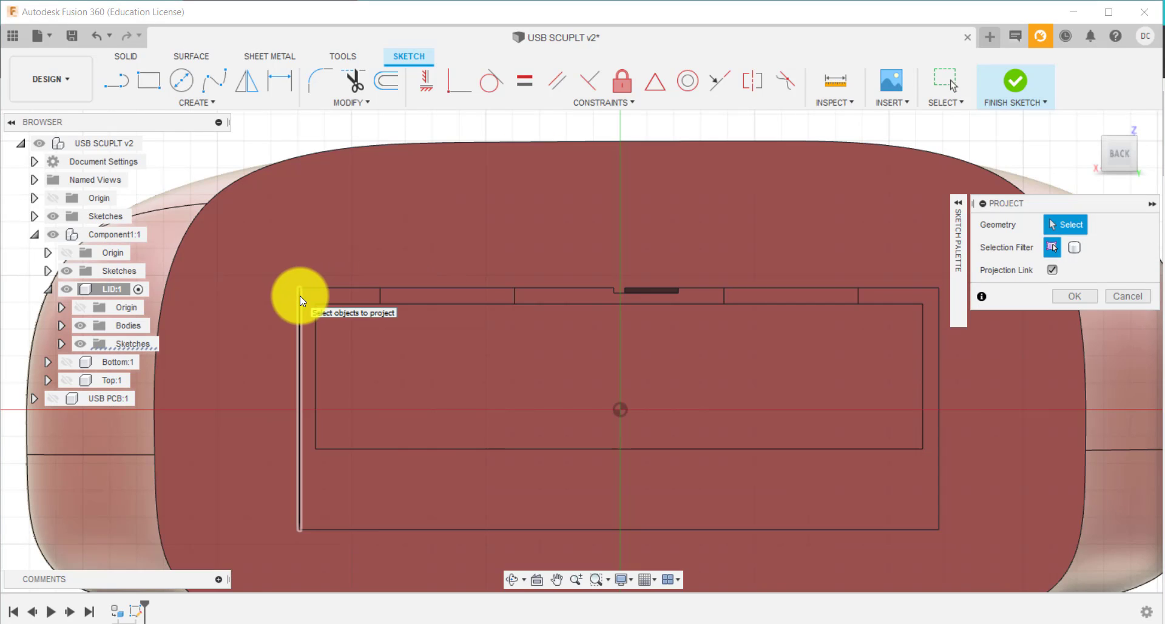
click(299, 296)
click(328, 289)
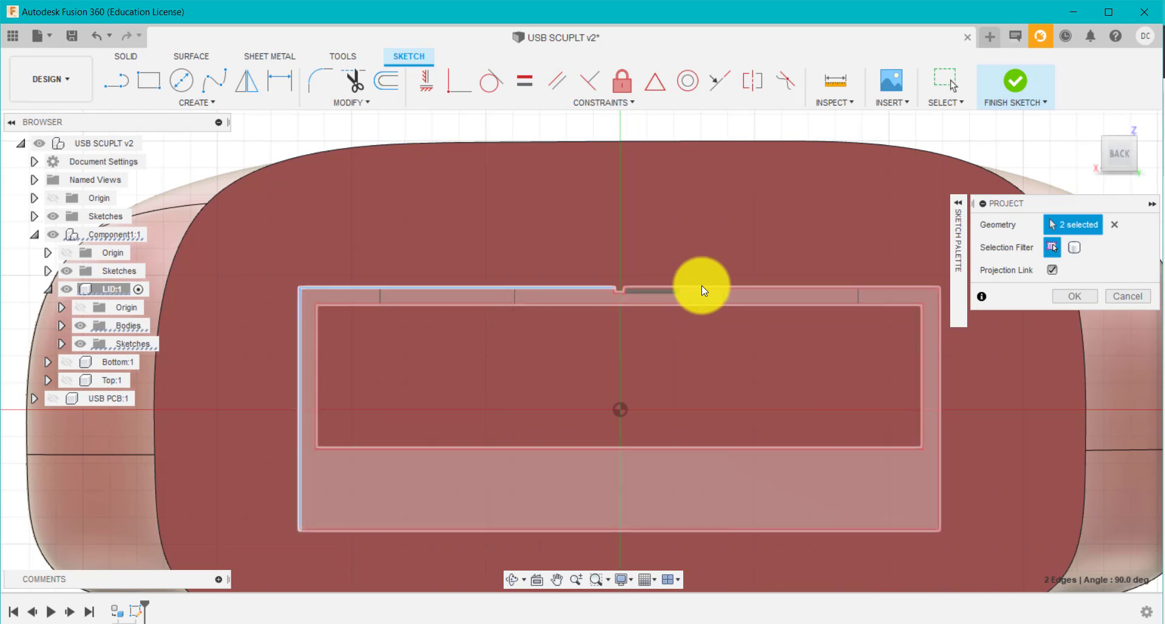
click(702, 287)
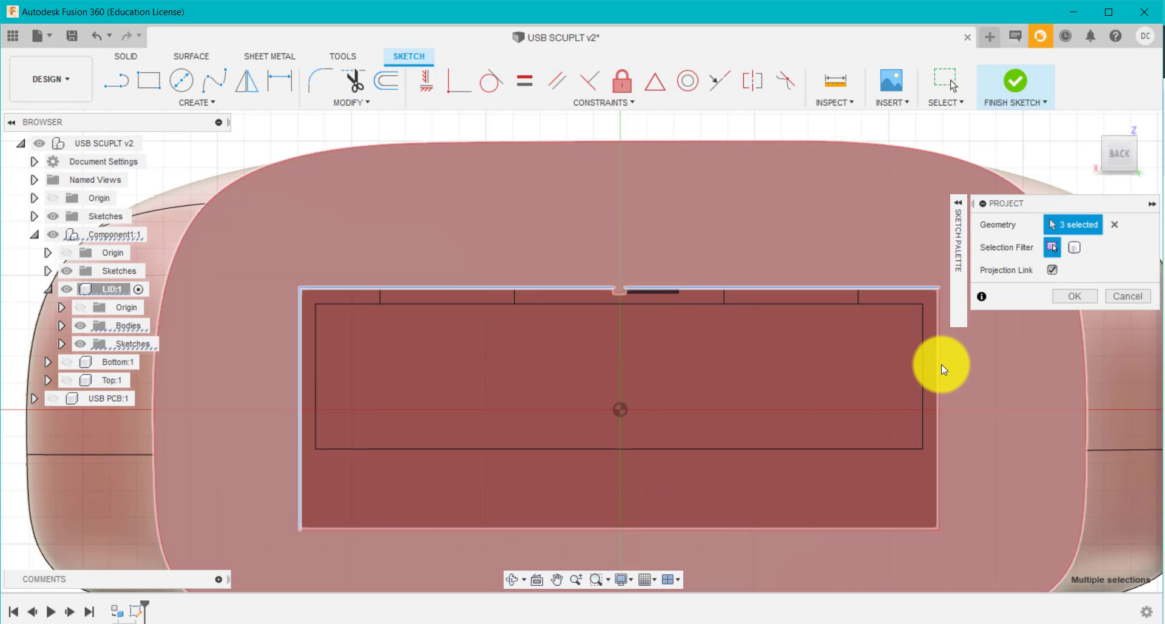
click(938, 362)
click(917, 530)
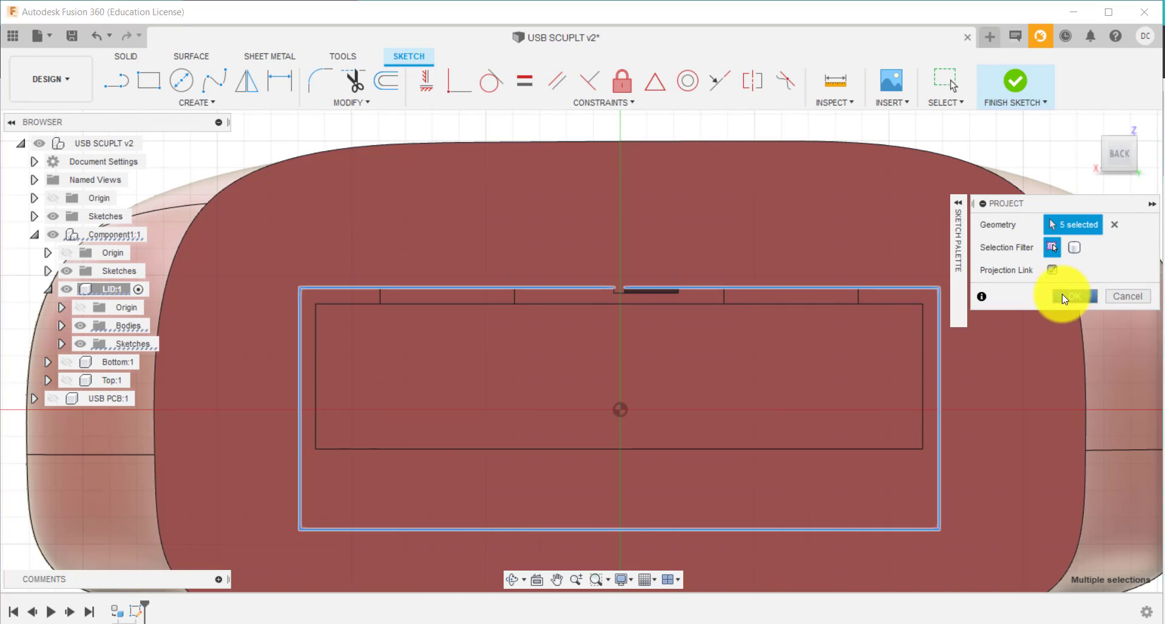
click(1063, 295)
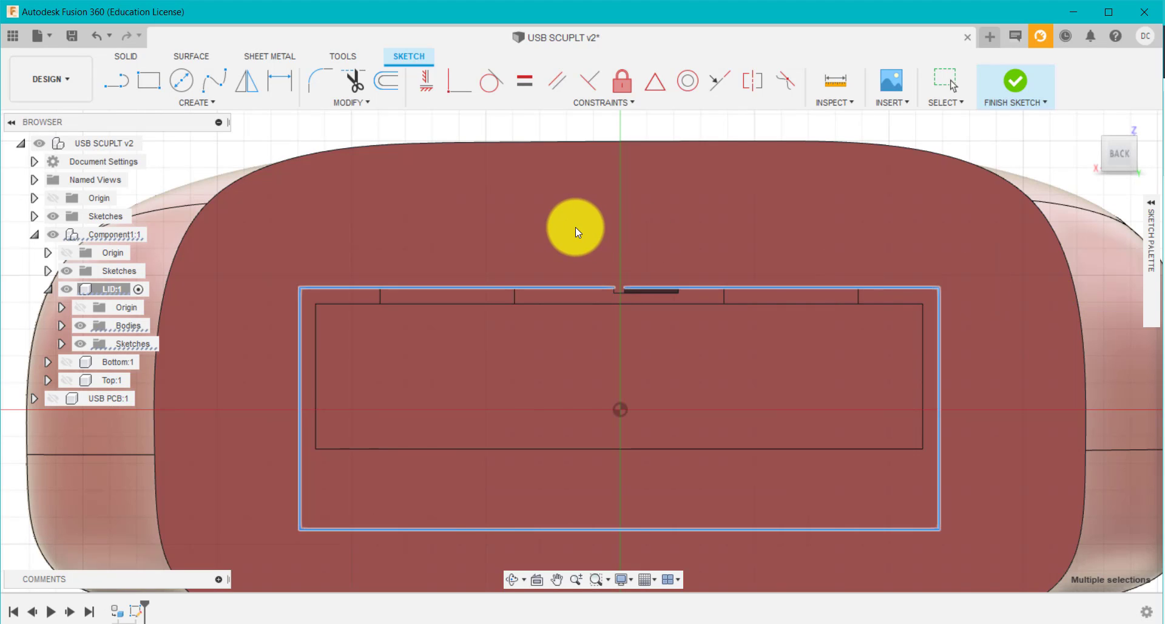
Step: Draw a rectangle between opposite corners of the projected slot outline
key(r)
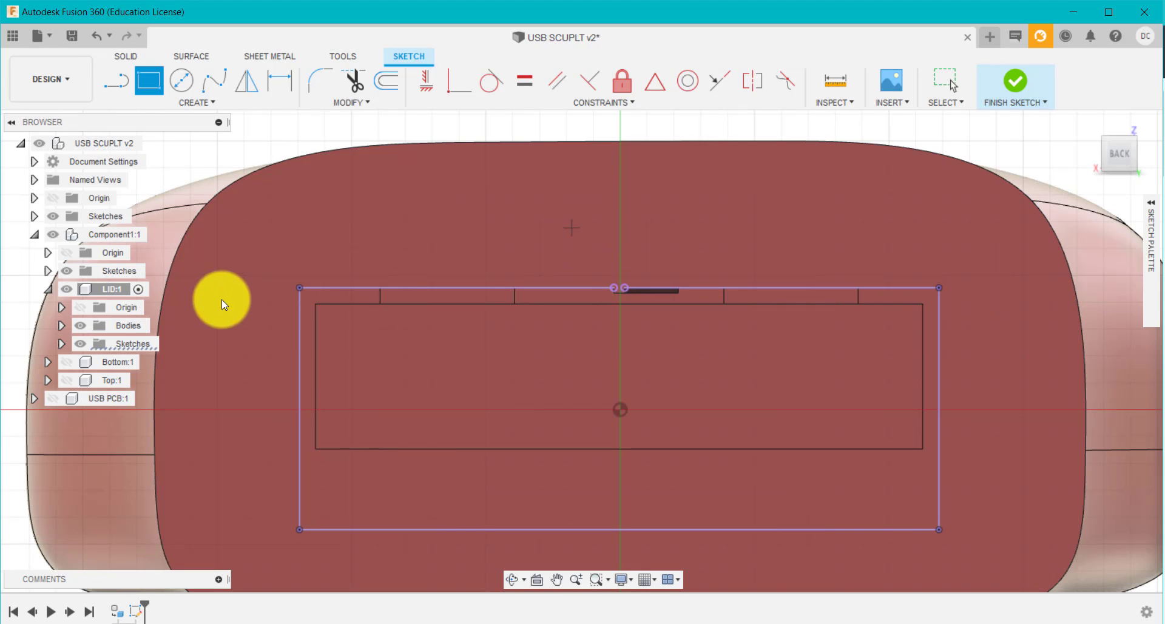
click(300, 288)
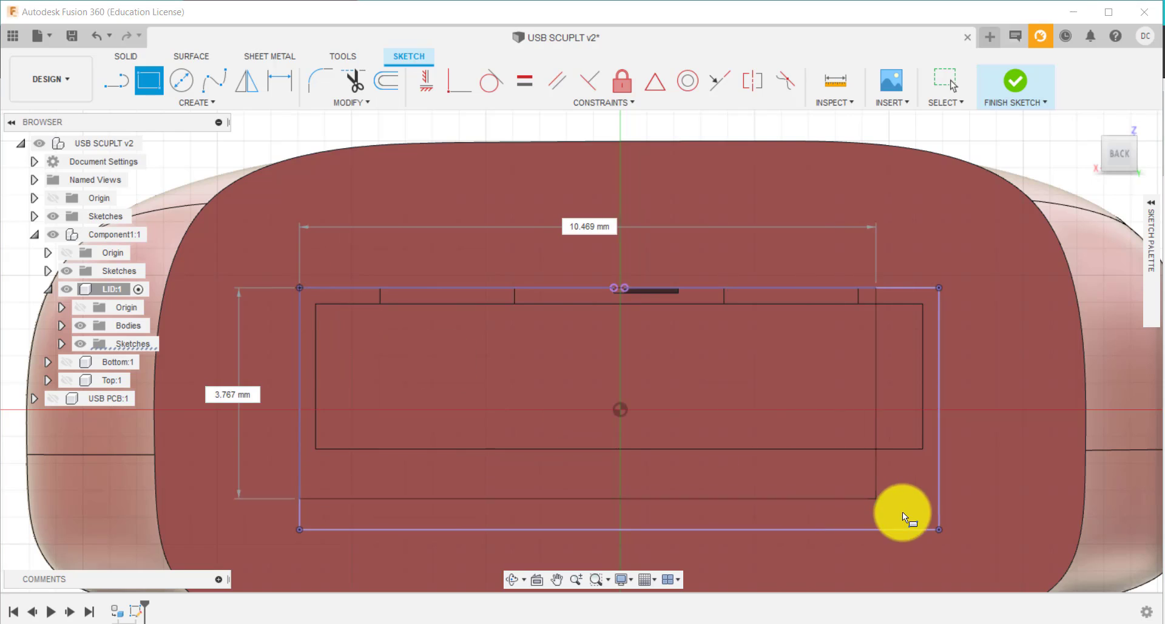
key(Tab)
click(938, 533)
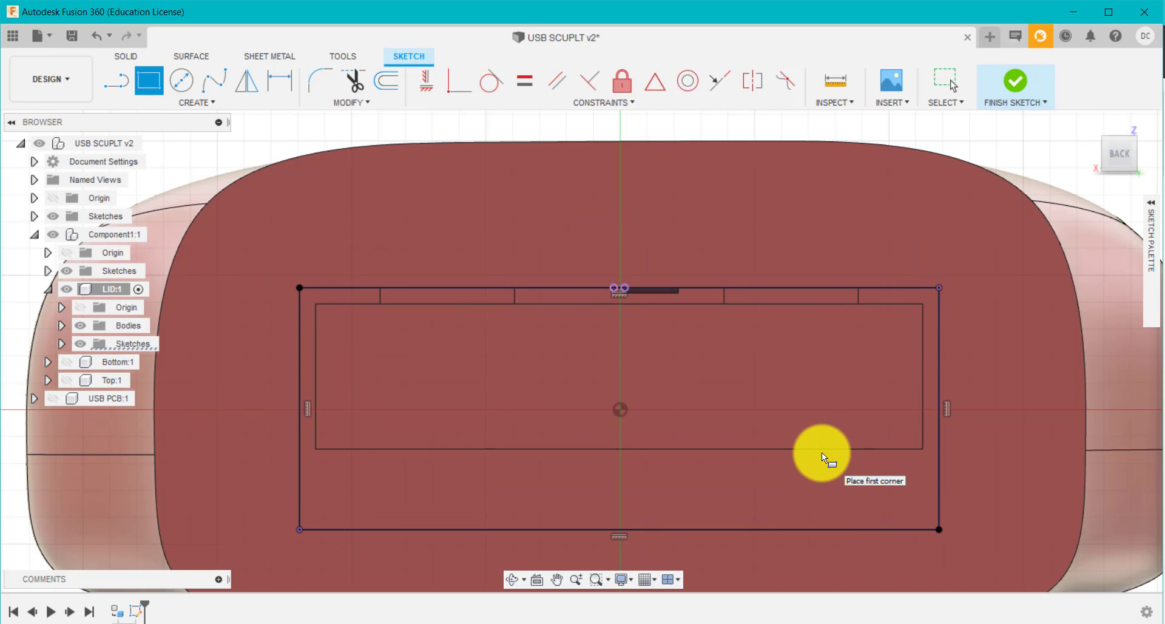
Step: Extrude the rectangle's main area and small notch profile as a Cut, To Object, up to the slot's inner end face
key(e)
click(802, 443)
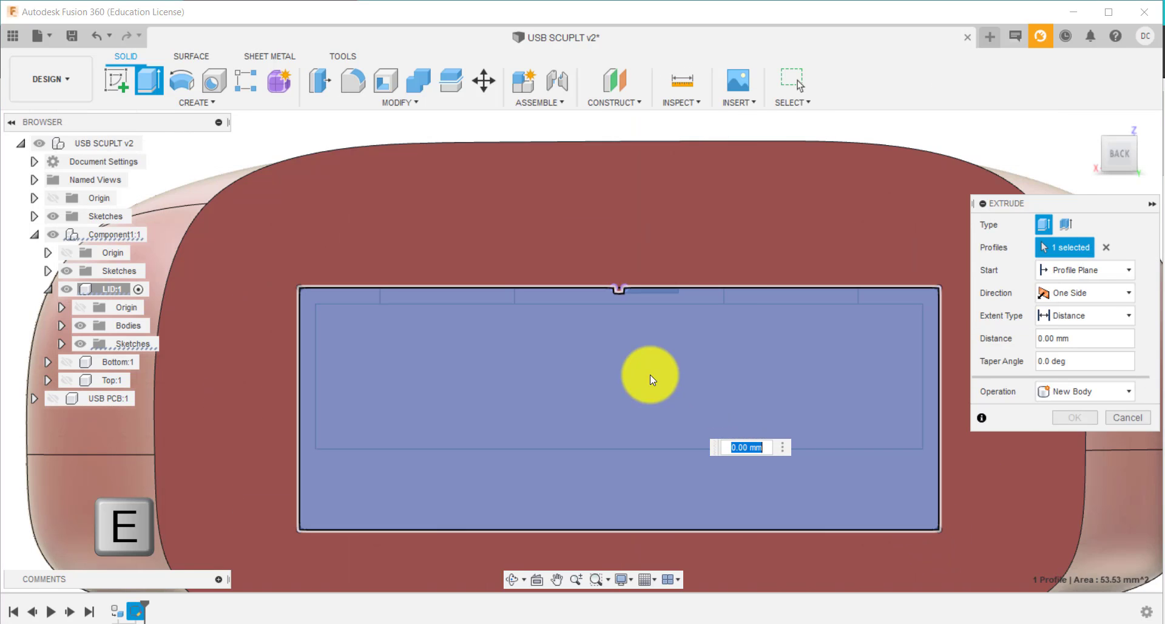
scroll(618, 284, up, 6)
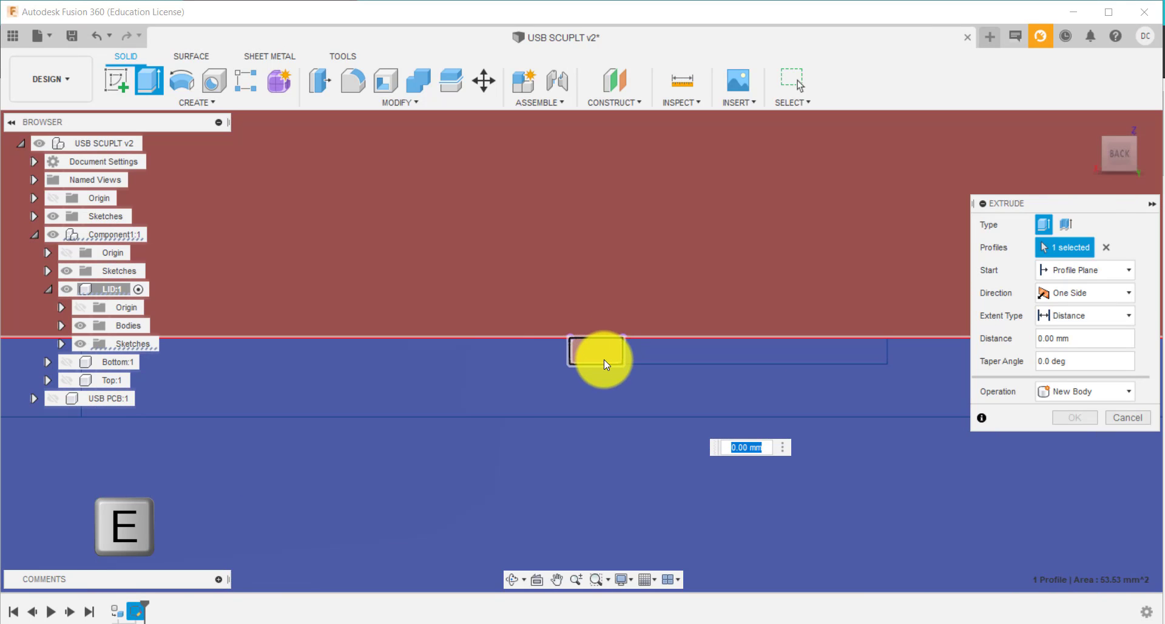
click(603, 360)
scroll(599, 414, down, 5)
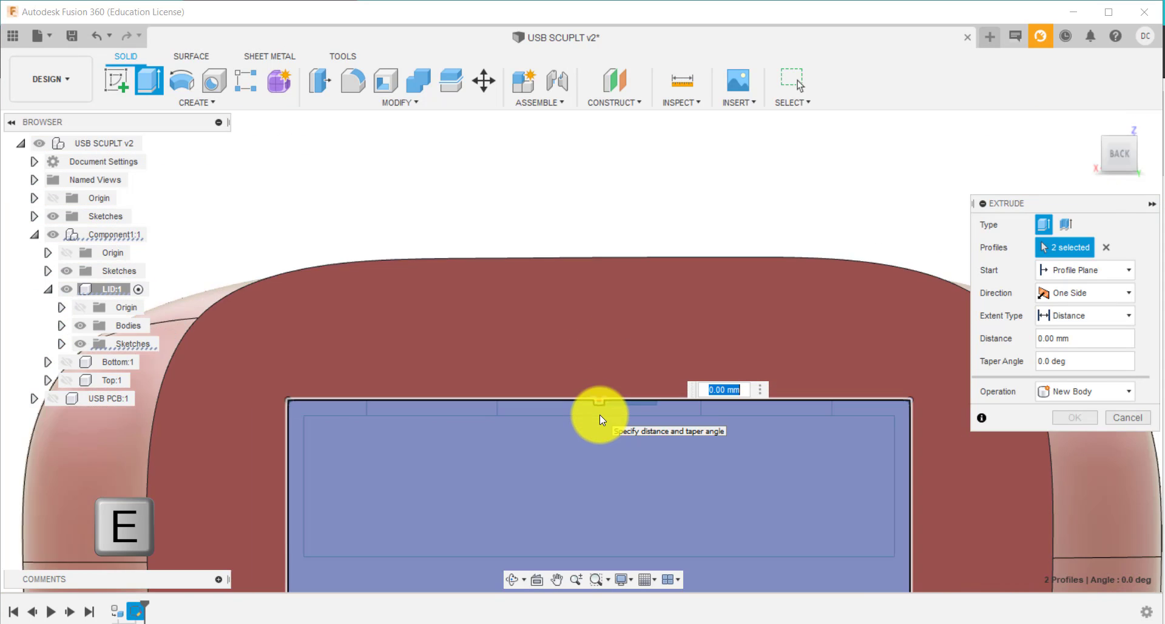
shift+middle_drag(541, 312, 642, 455)
scroll(642, 455, up, 2)
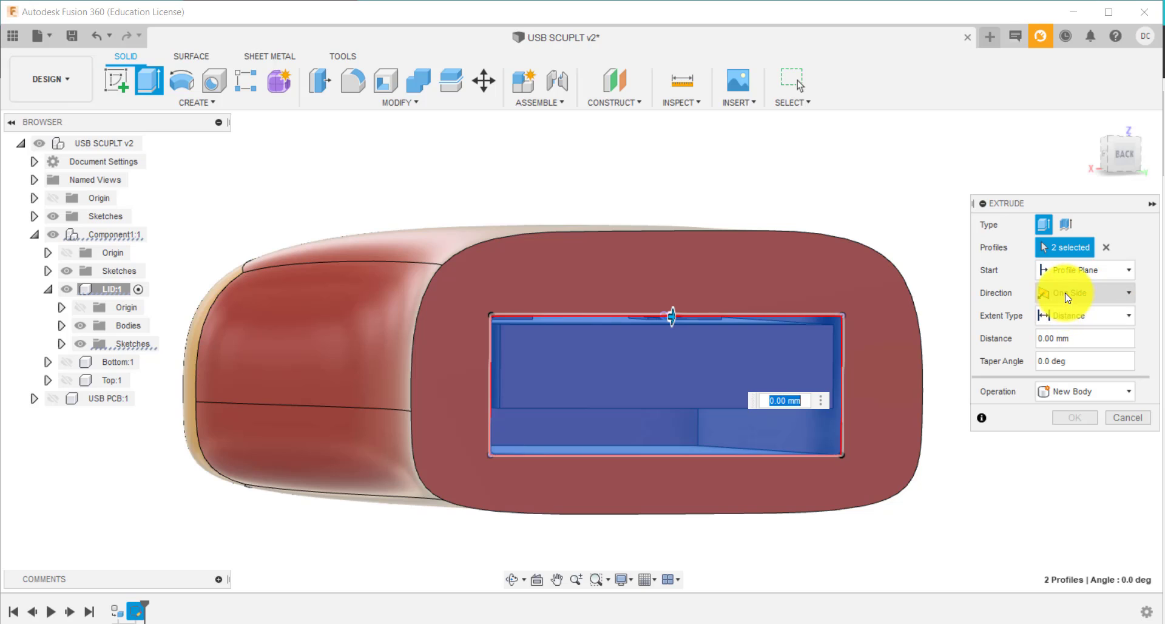
click(1072, 313)
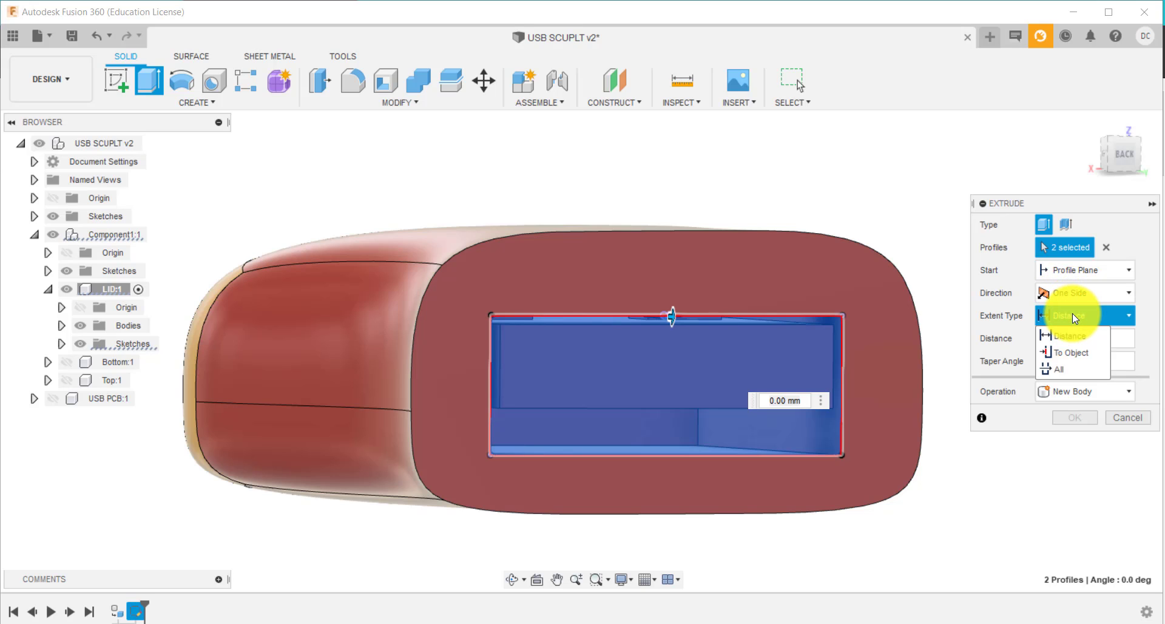
click(1089, 356)
click(671, 428)
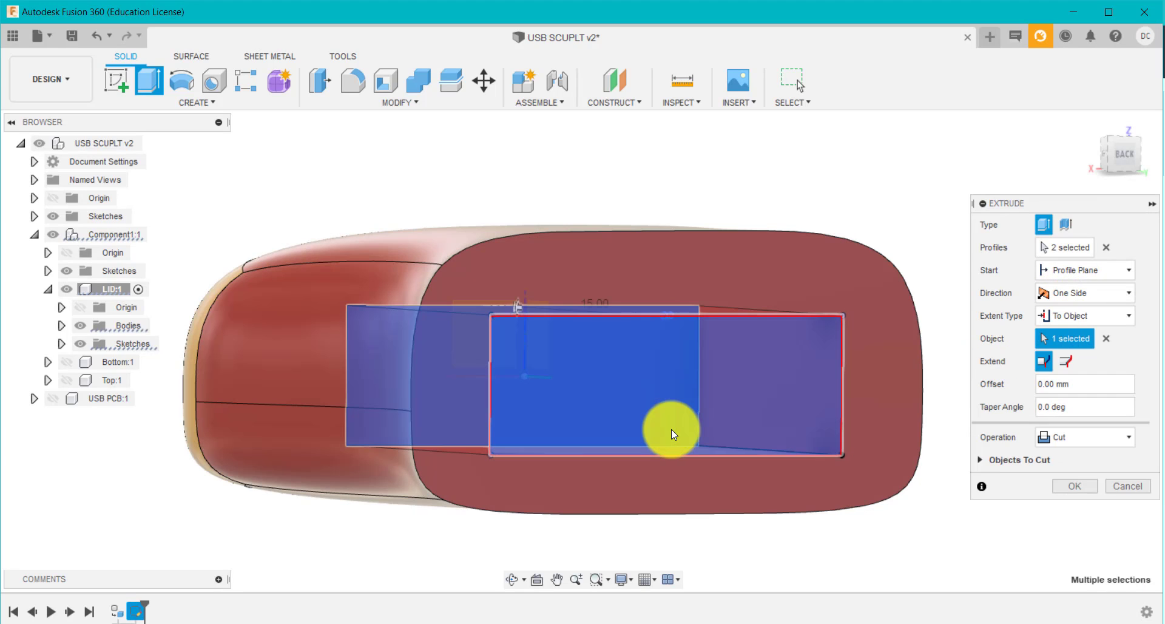
click(1086, 486)
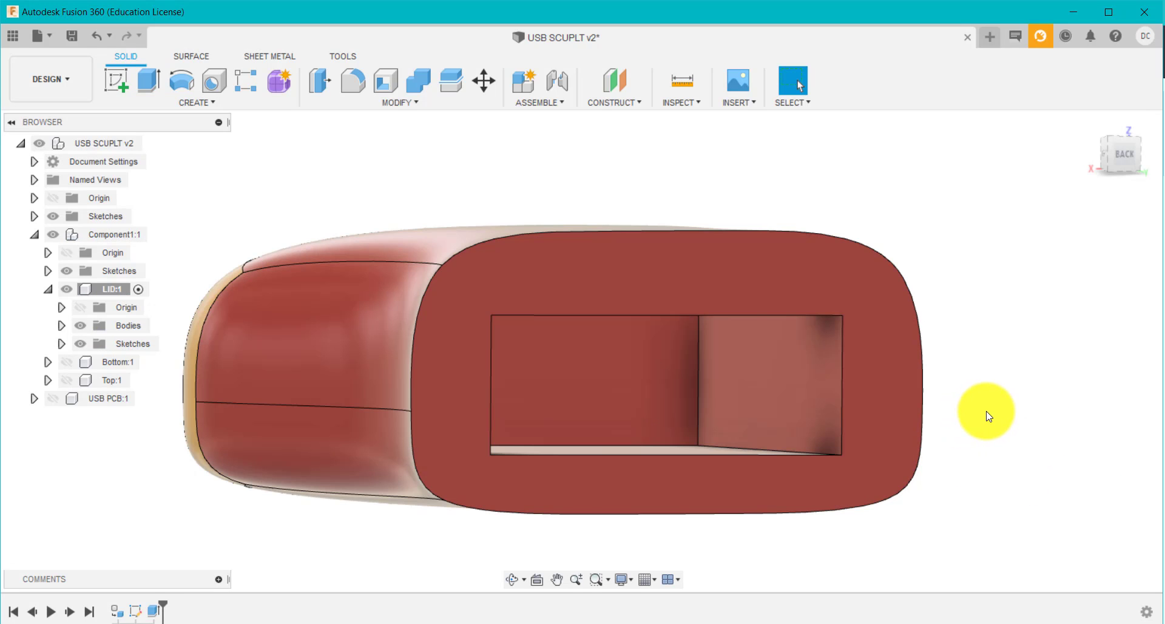
Step: Inspect the cleared lid pocket, show Top, Bottom and the USB PCB again, and reactivate the top-level assembly
mouse_move(982, 411)
shift+middle_down()
mouse_move(1001, 402)
mouse_move(985, 371)
mouse_move(912, 390)
mouse_move(952, 421)
mouse_move(1005, 394)
mouse_move(1011, 421)
mouse_move(969, 403)
shift+middle_up()
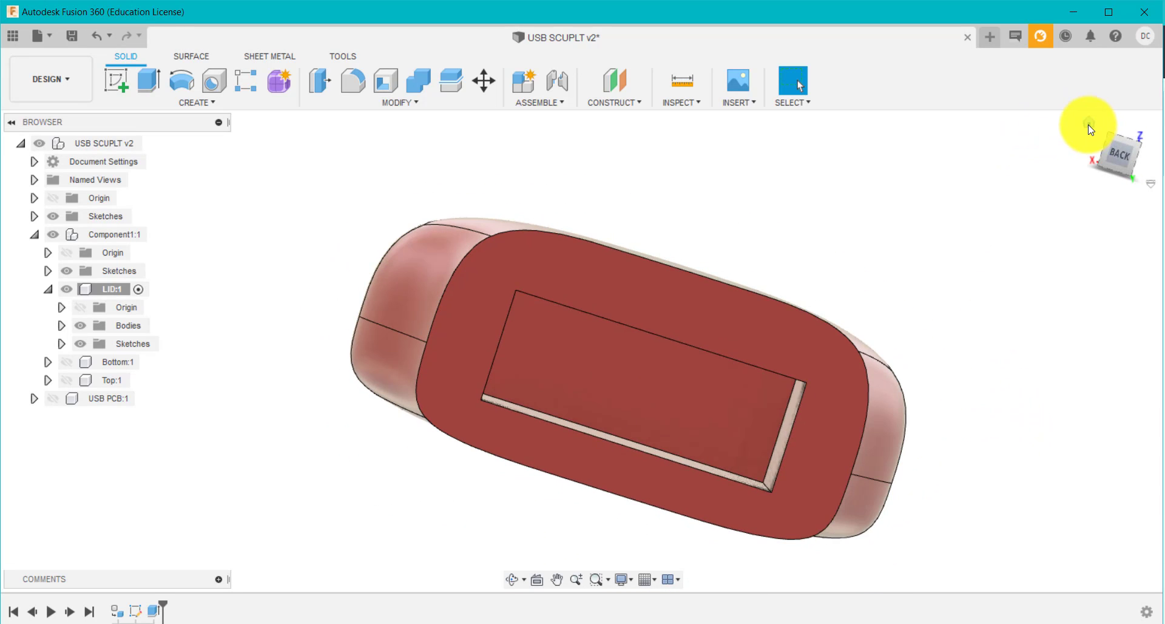
click(1088, 124)
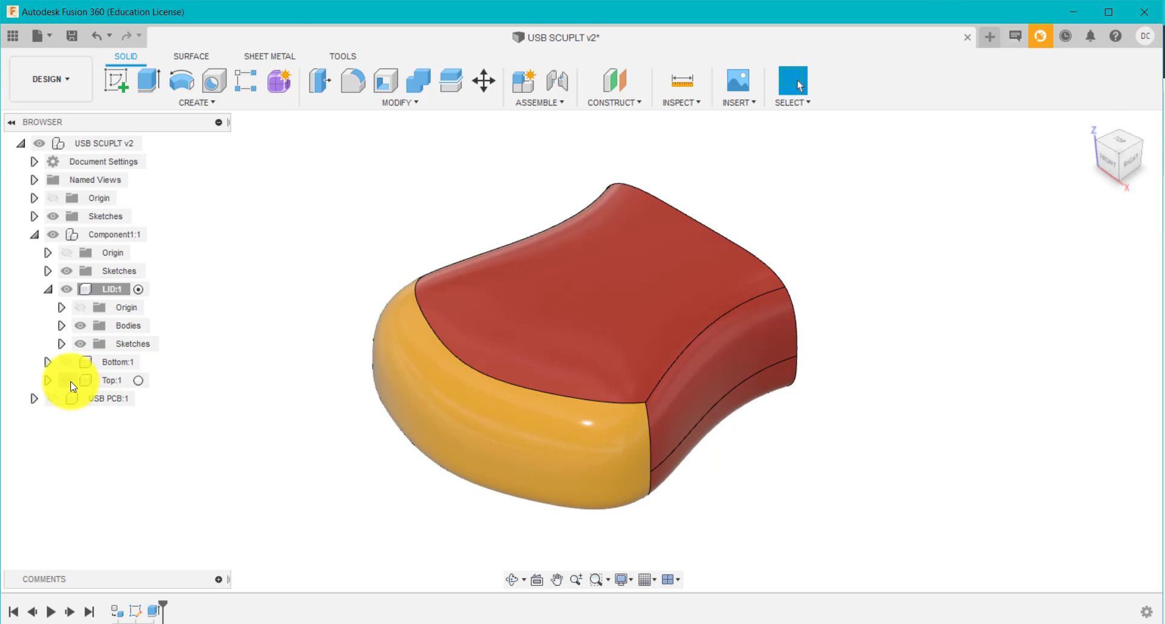
click(68, 380)
click(68, 361)
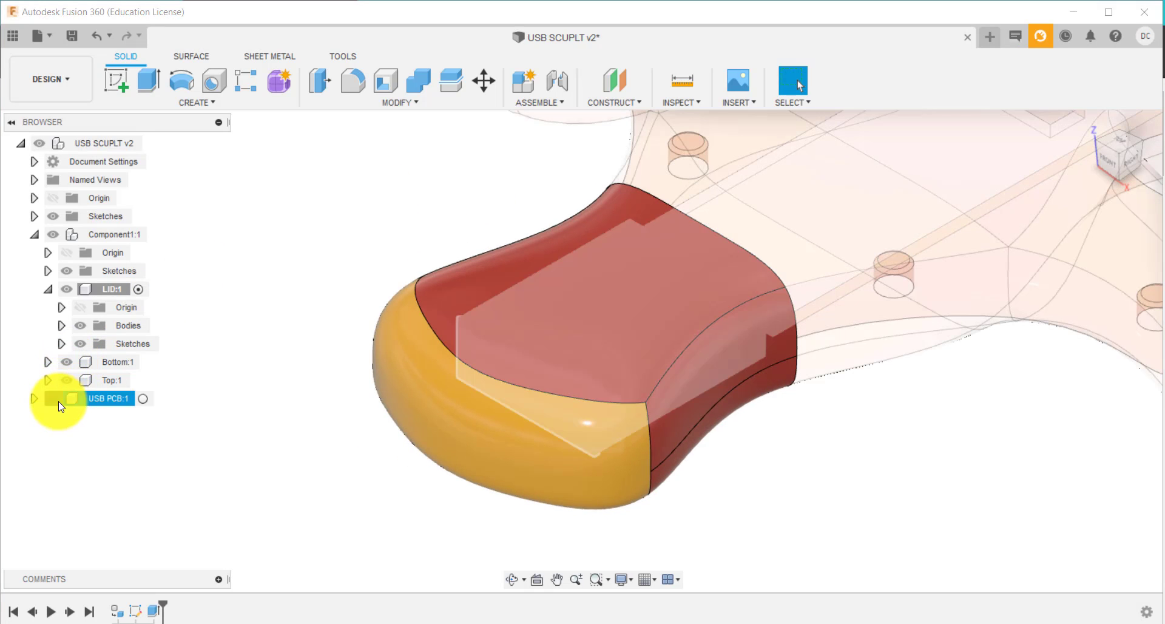
click(53, 398)
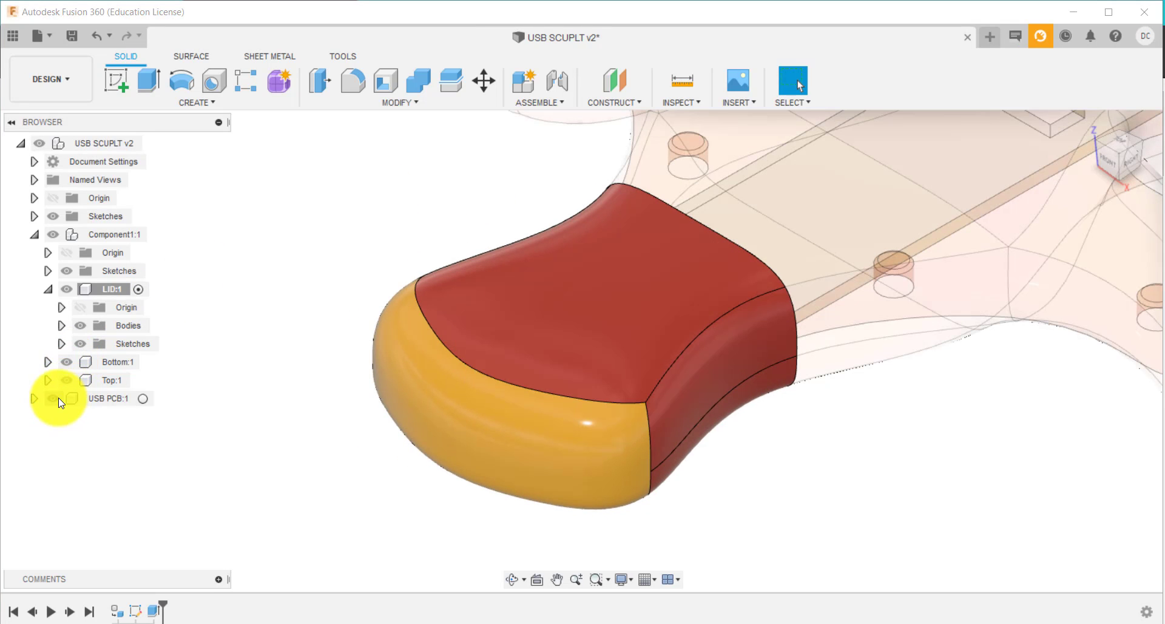
click(151, 144)
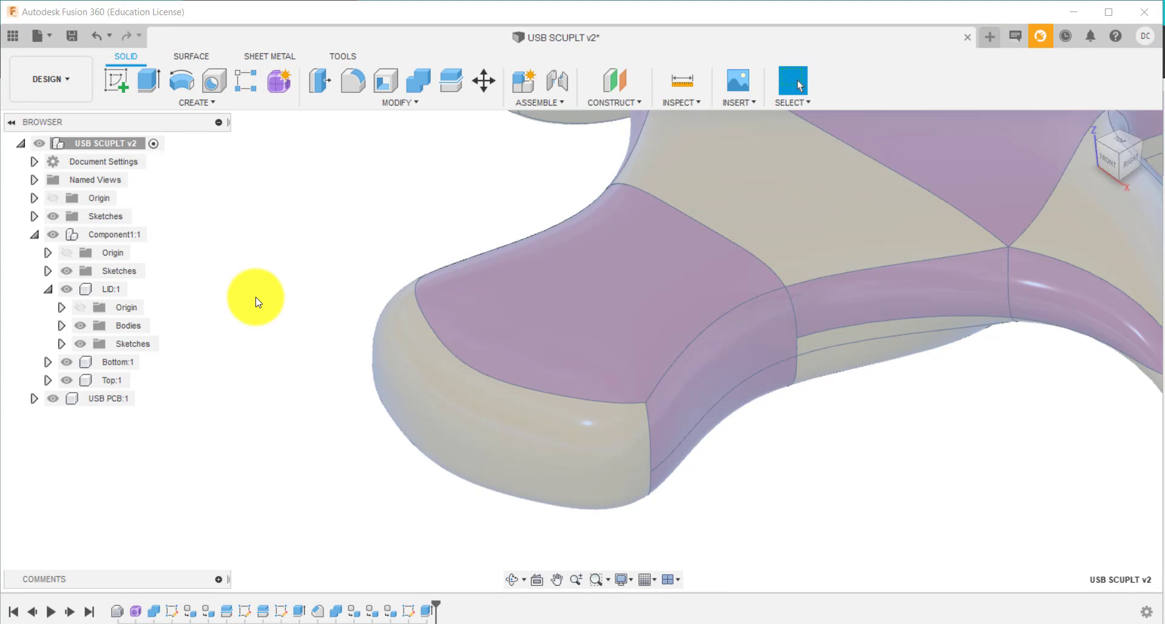
scroll(315, 233, up, 2)
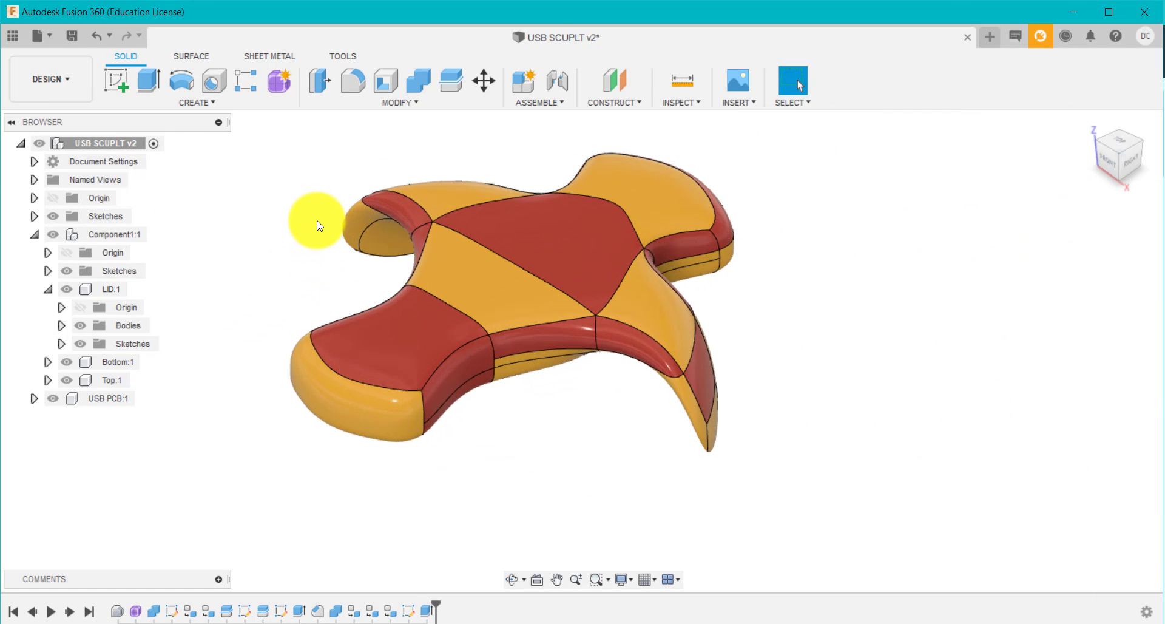